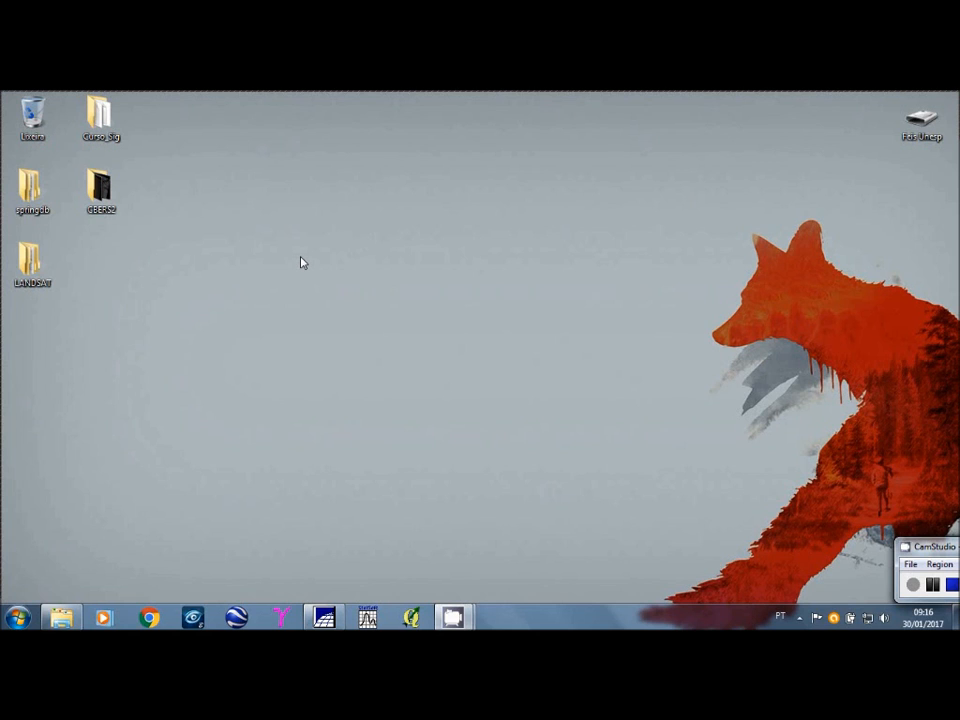
Step: Switch to SPRING, maximize it and display the CBERS_2 BAND3 image in the monochrome (M) channel
left_click(324, 618)
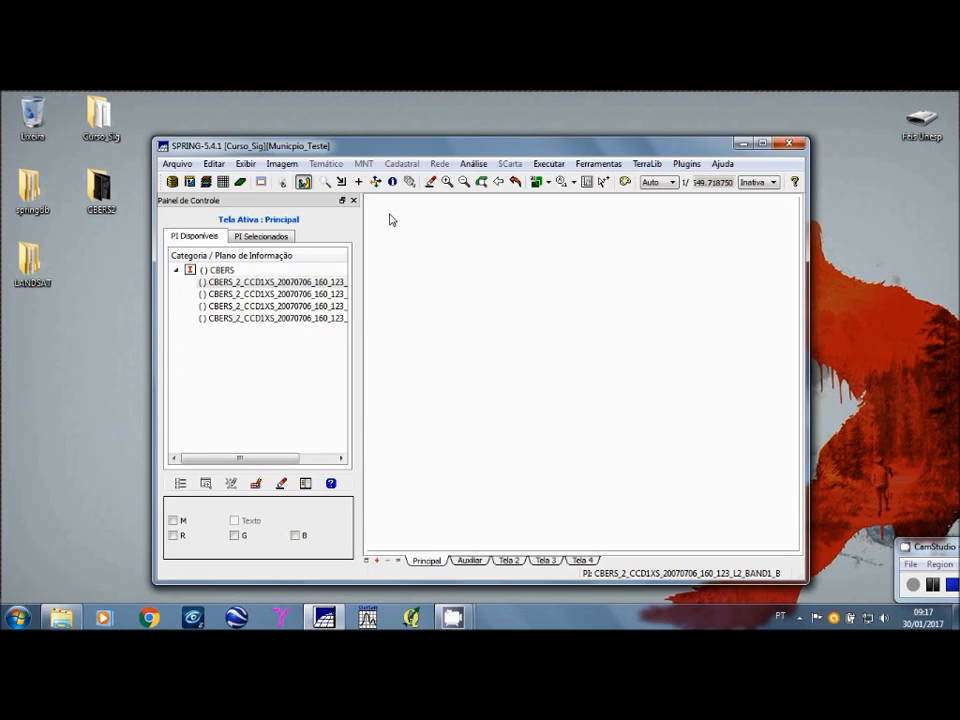
left_click(762, 144)
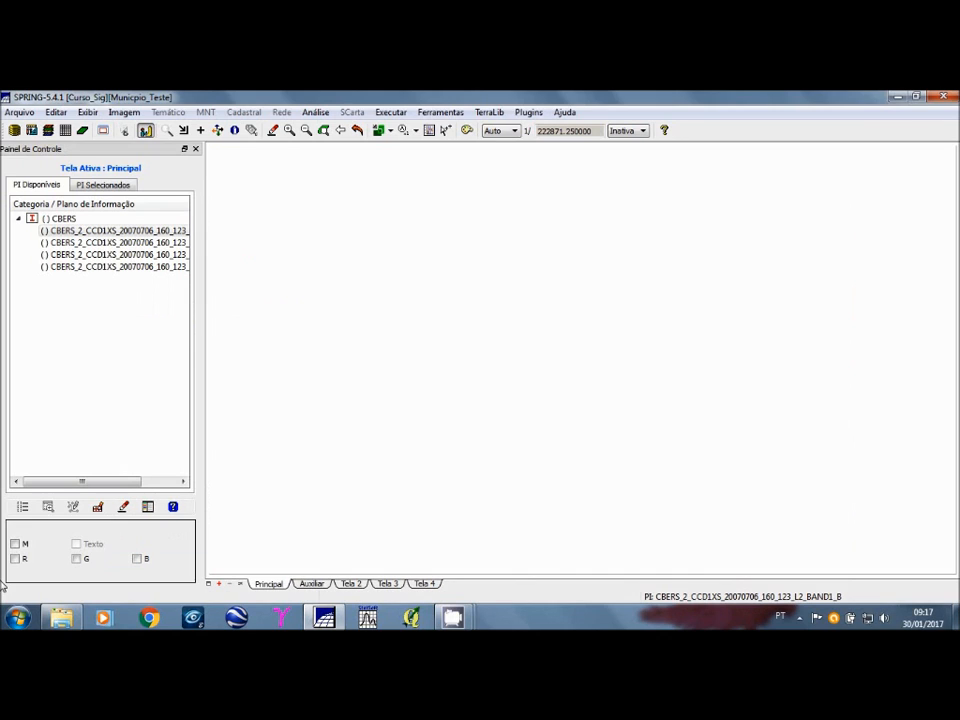
left_click(131, 256)
left_click(132, 256)
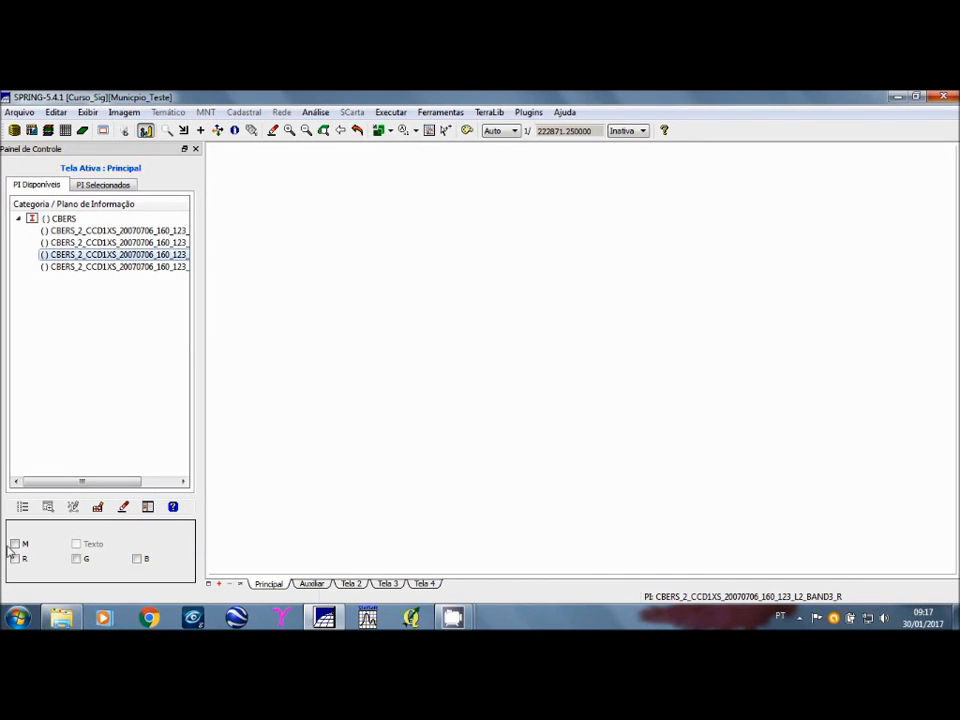
left_click(14, 544)
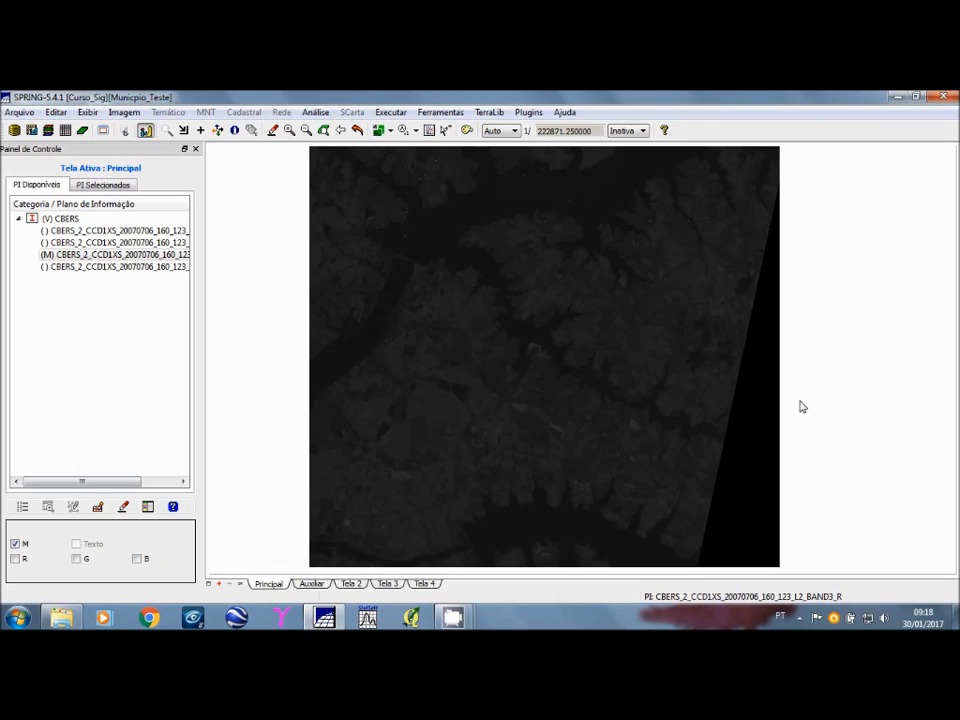
Step: Display the CBERS_2 BAND4 image in monochrome in place of BAND3, and hide it with the SPRING window after viewing
left_click(43, 256)
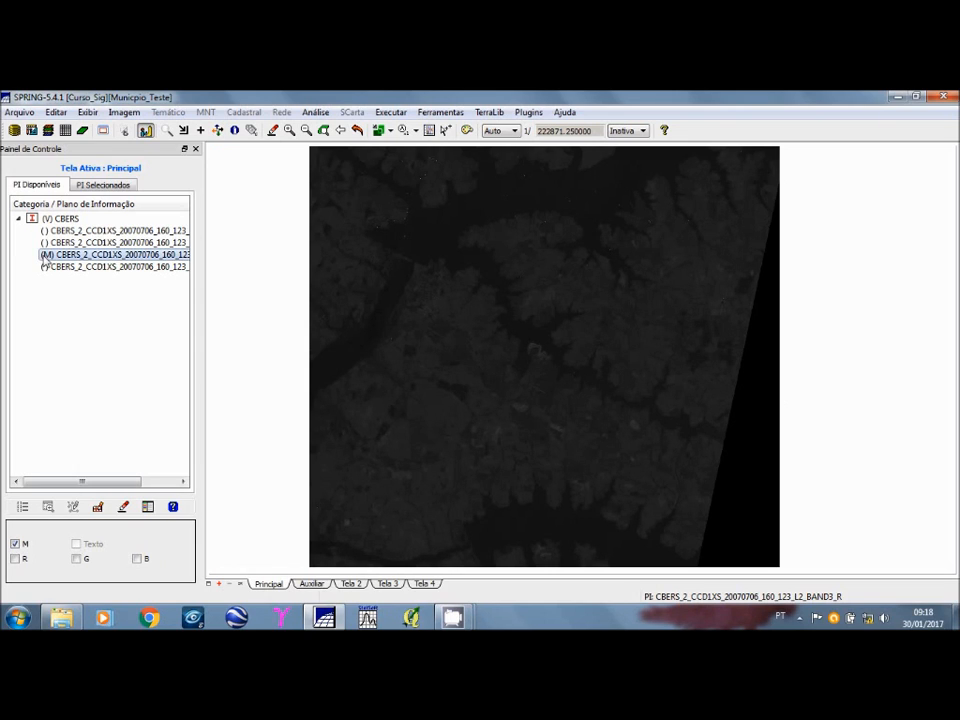
left_click(43, 256)
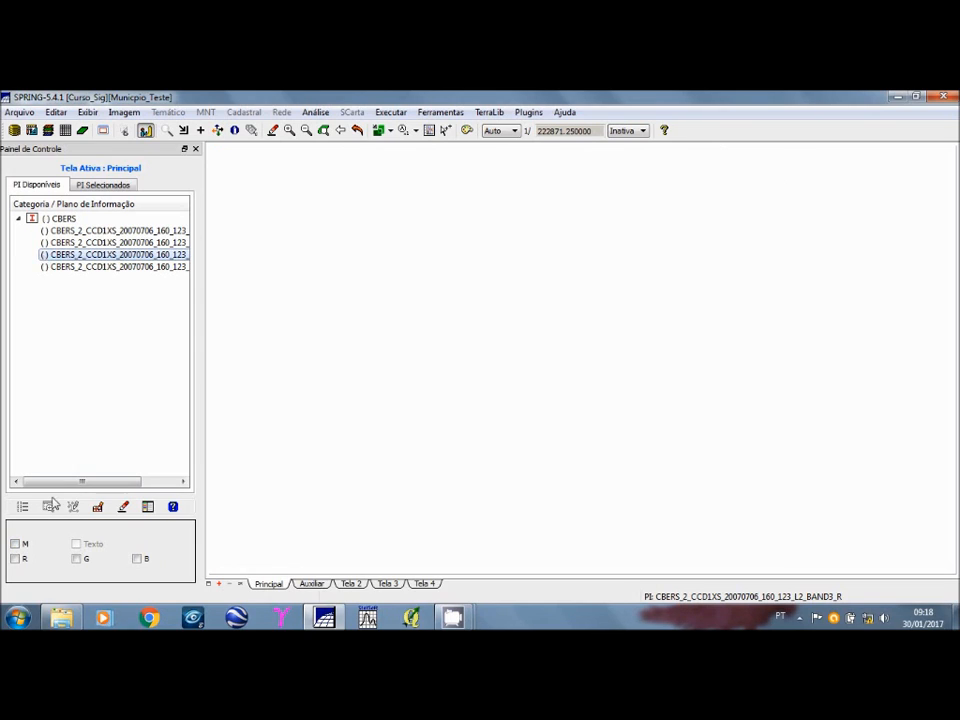
left_click(62, 266)
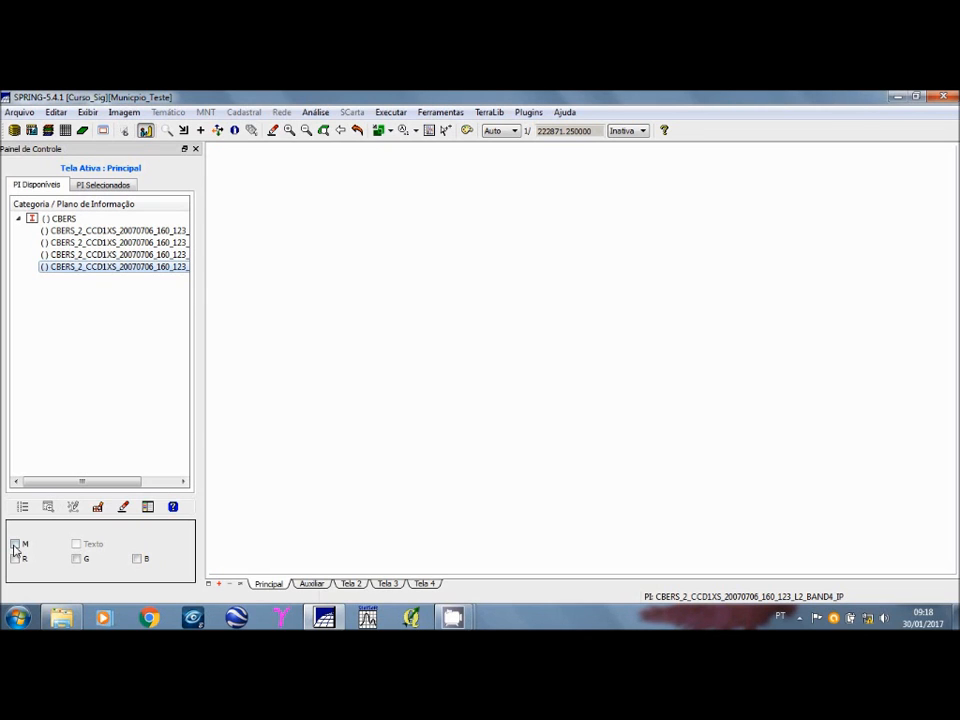
left_click(14, 544)
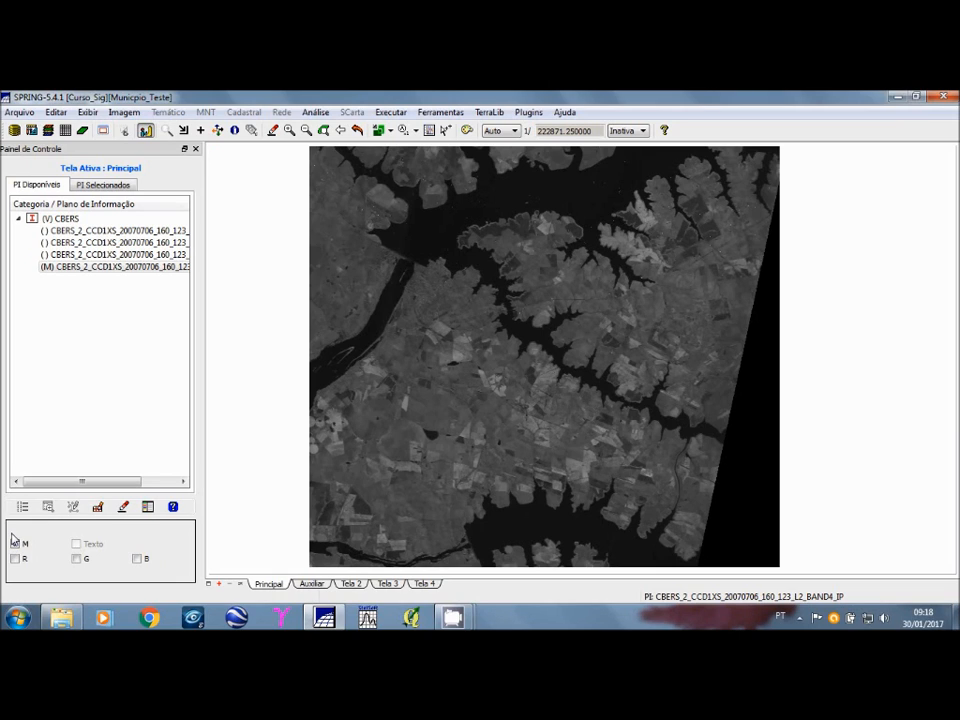
left_click(14, 543)
left_click(896, 97)
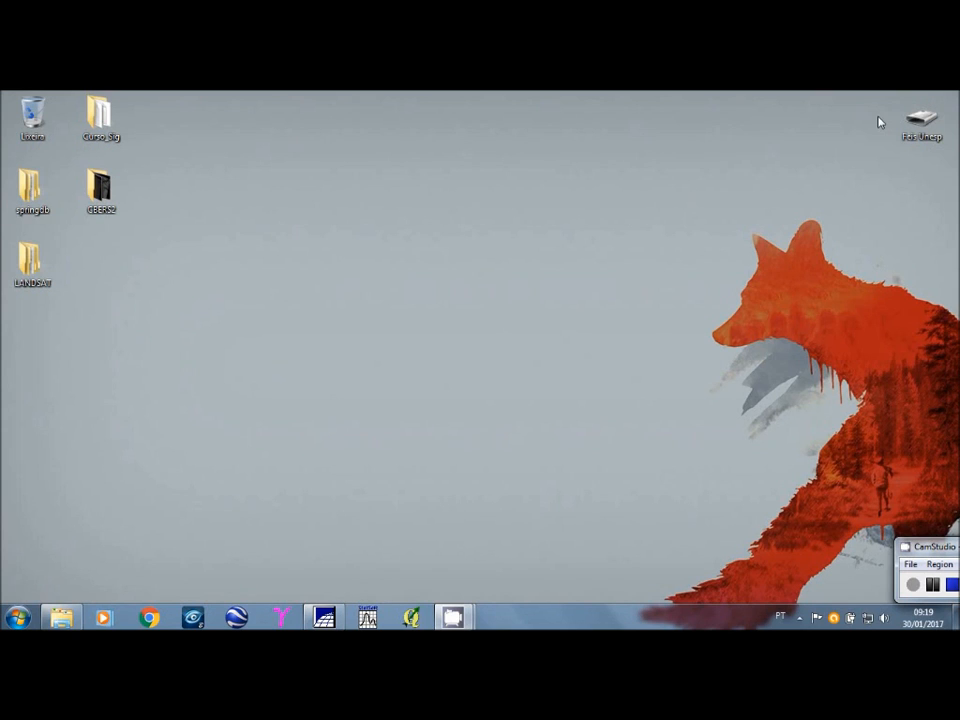
Step: Open the LANDSAT folder on the desktop and delete its L8 subfolder
double_click(31, 265)
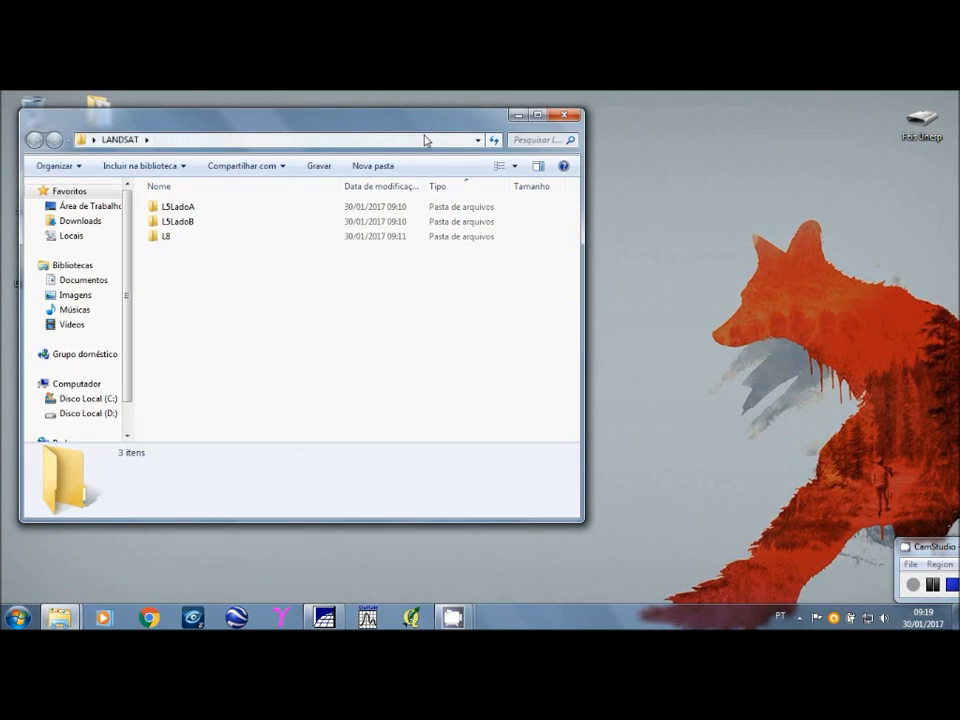
left_click_drag(424, 140, 618, 152)
left_click(356, 250)
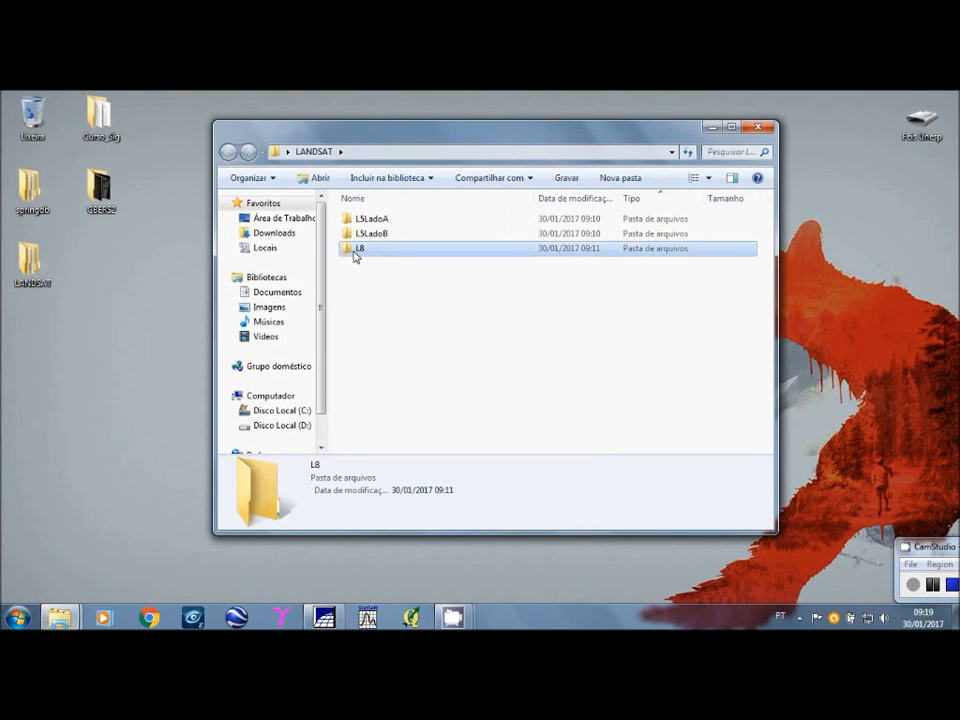
key("Delete")
key("Return")
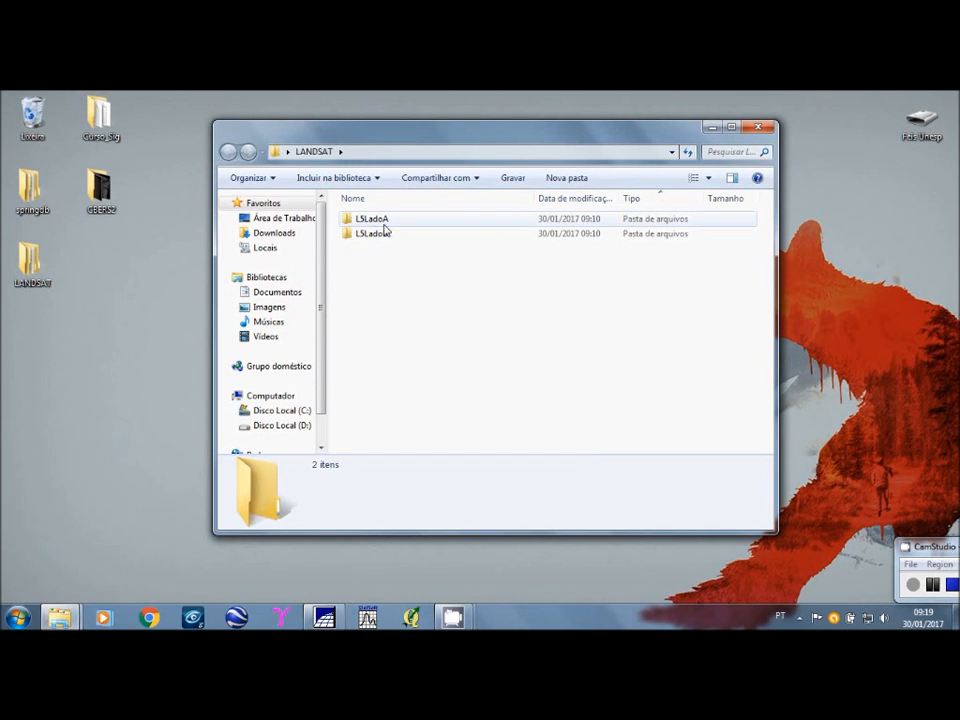
Step: Open the L5LadoA folder and view its LANDSAT_7 BAND4 image at full size, closing the viewer after inspection
left_click(385, 222)
left_click(371, 237)
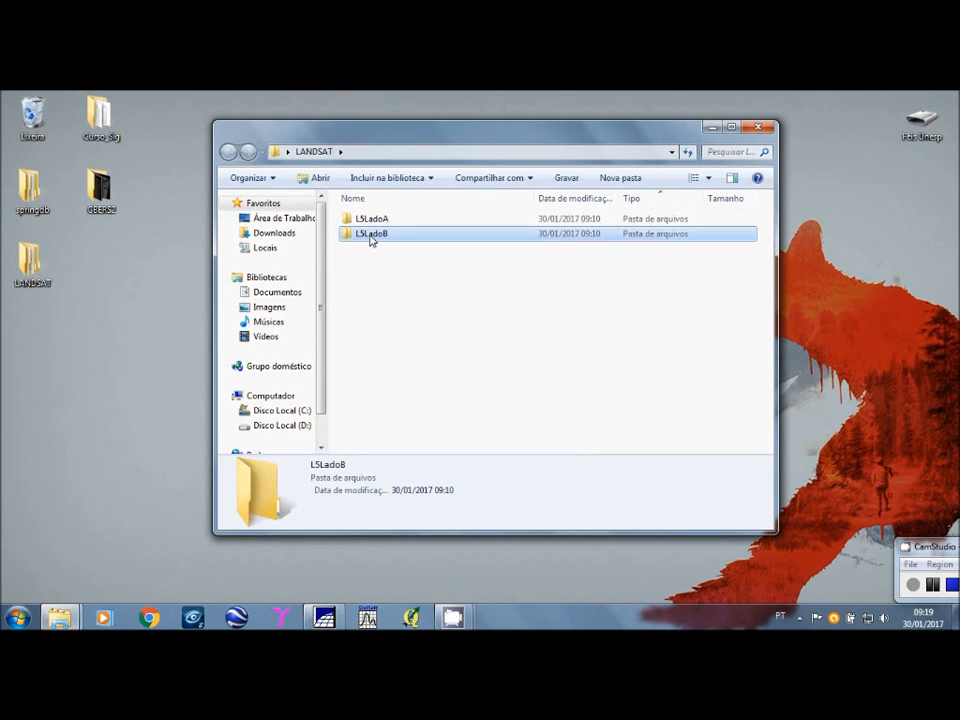
left_click(373, 220)
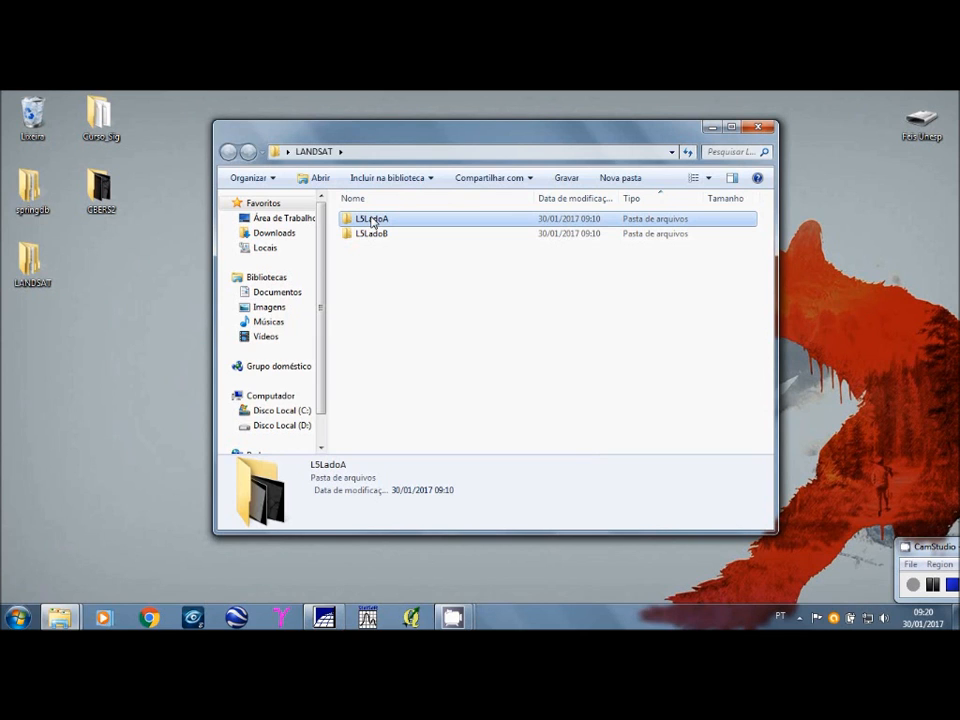
double_click(372, 222)
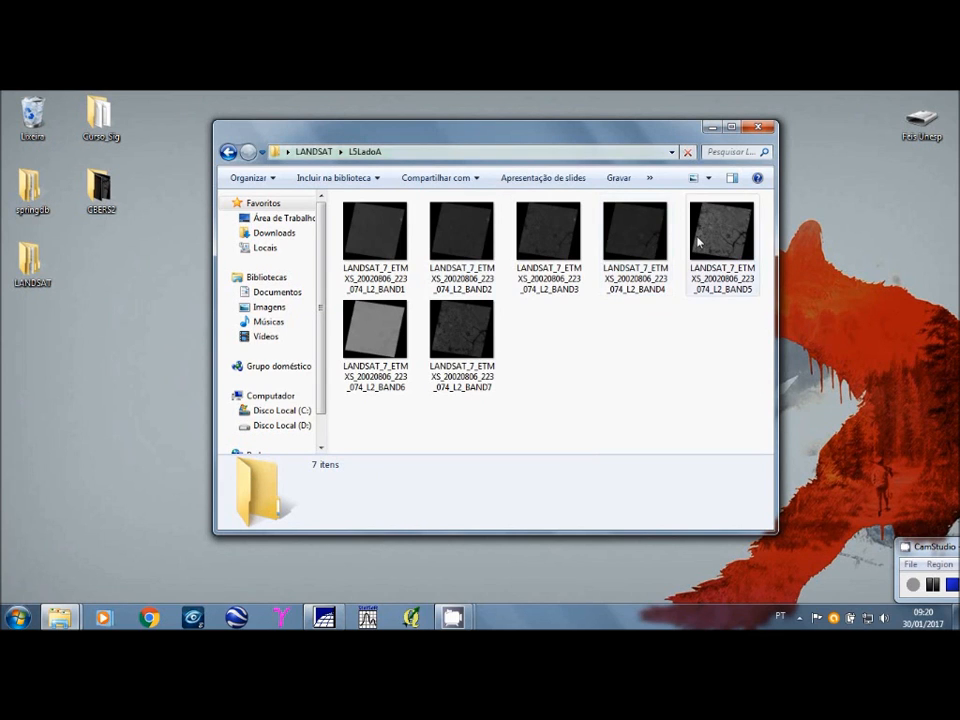
left_click(634, 242)
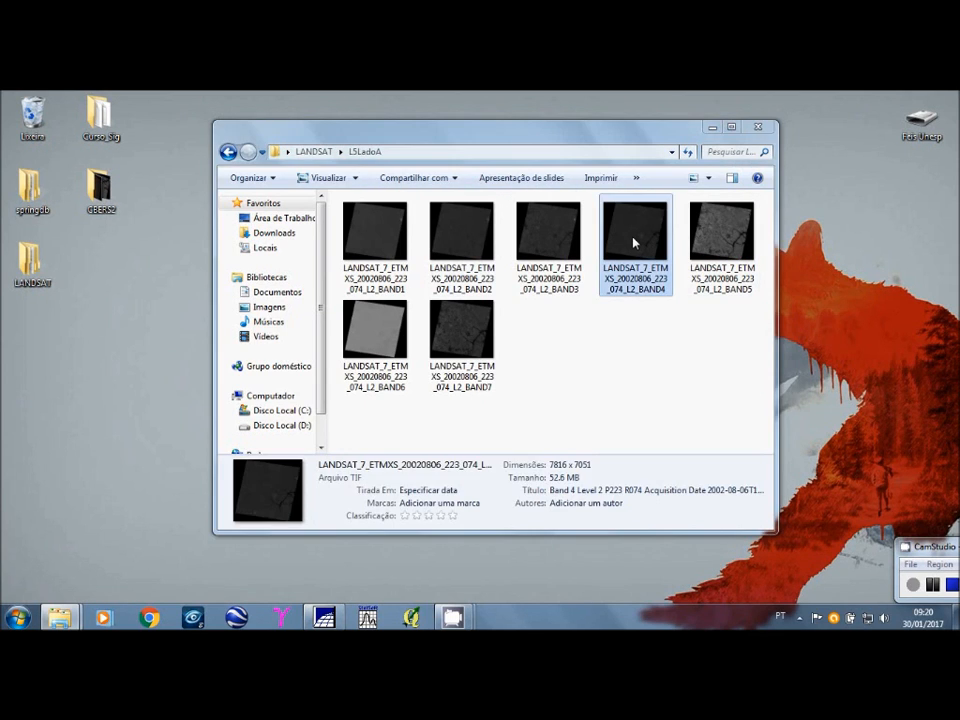
double_click(634, 242)
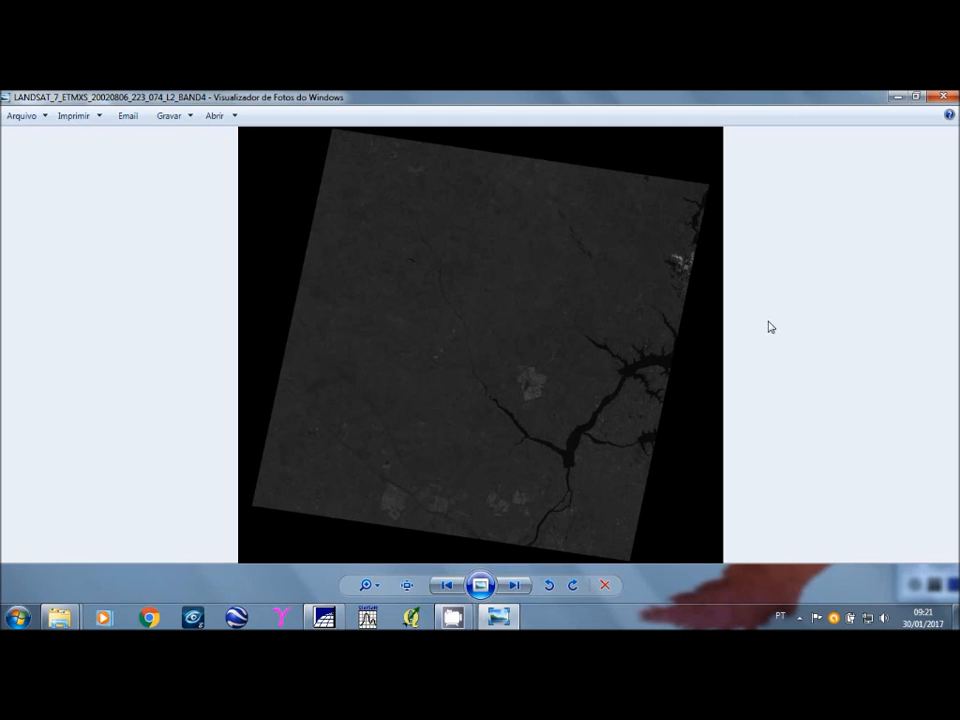
left_click(943, 97)
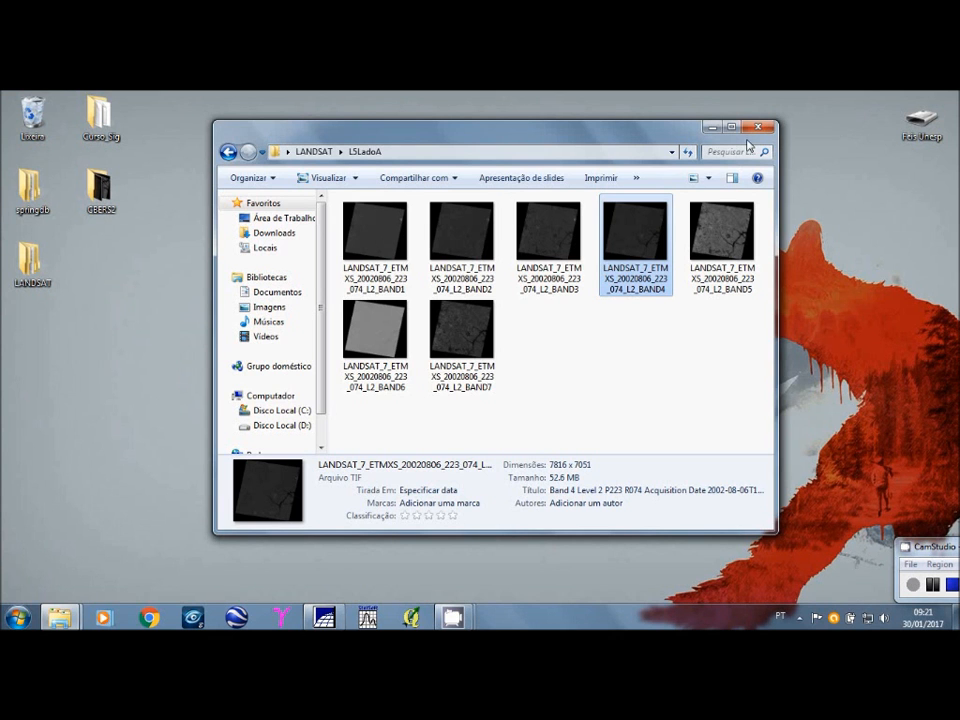
Step: Enlarge the folder window and examine the dimensions and sizes of the LANDSAT_7 files from BAND1 to BAND7, minimizing the folder at the end
left_click_drag(778, 170, 916, 214)
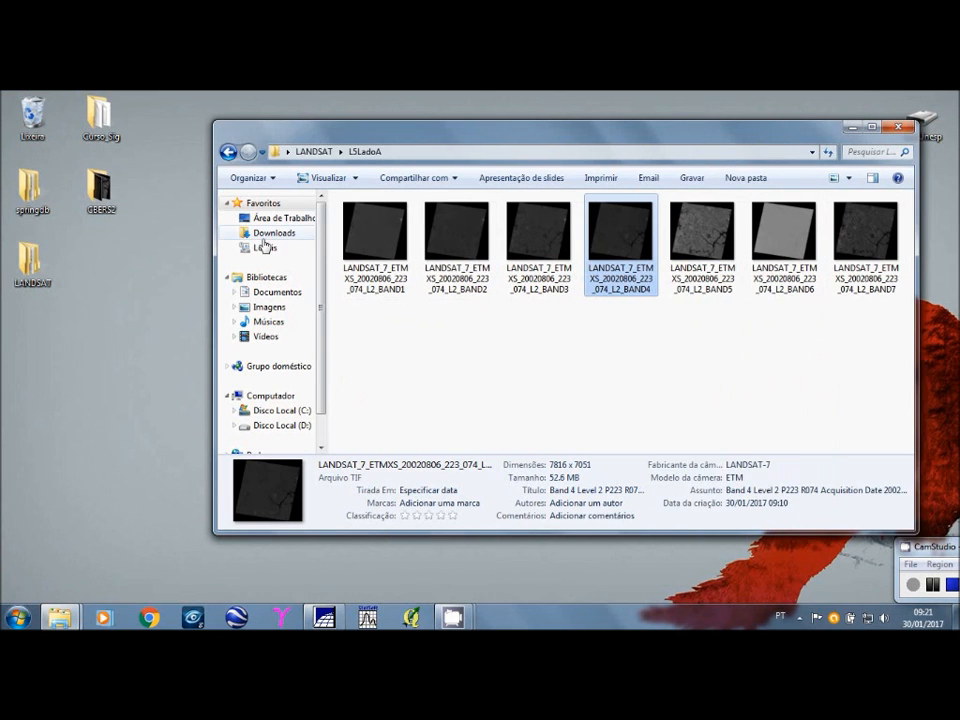
left_click_drag(213, 255, 125, 257)
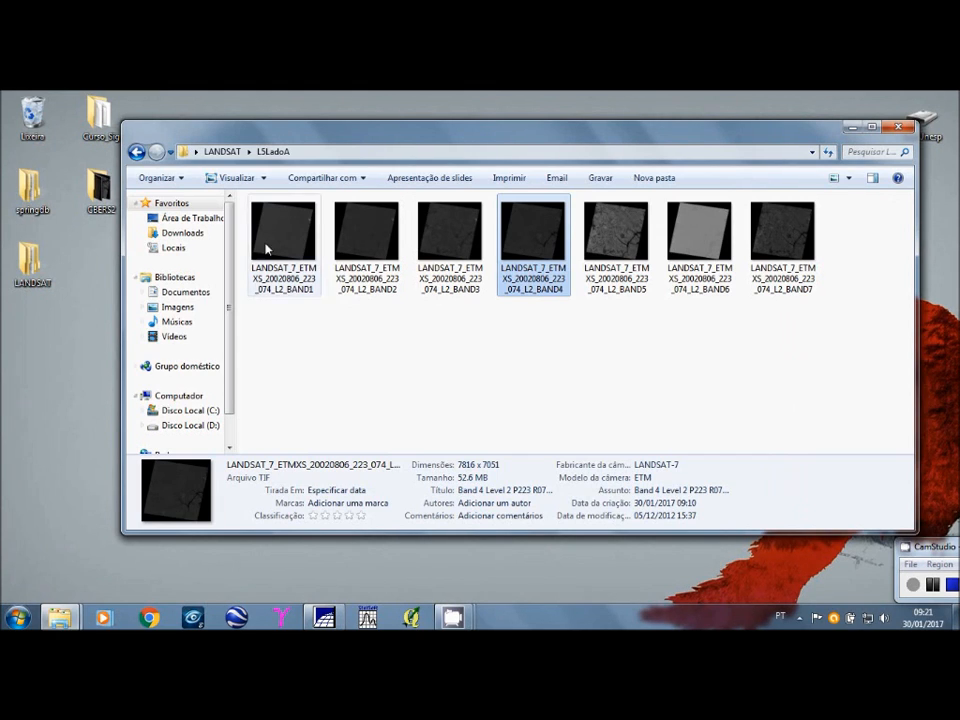
mouse_move(266, 249)
left_click(455, 266)
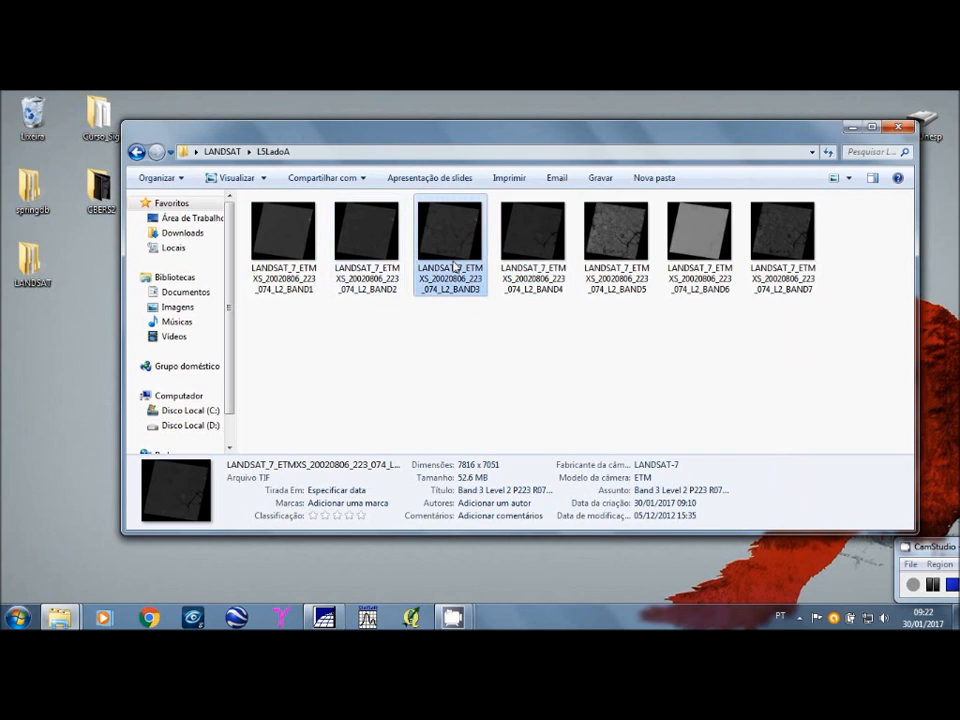
left_click(296, 262)
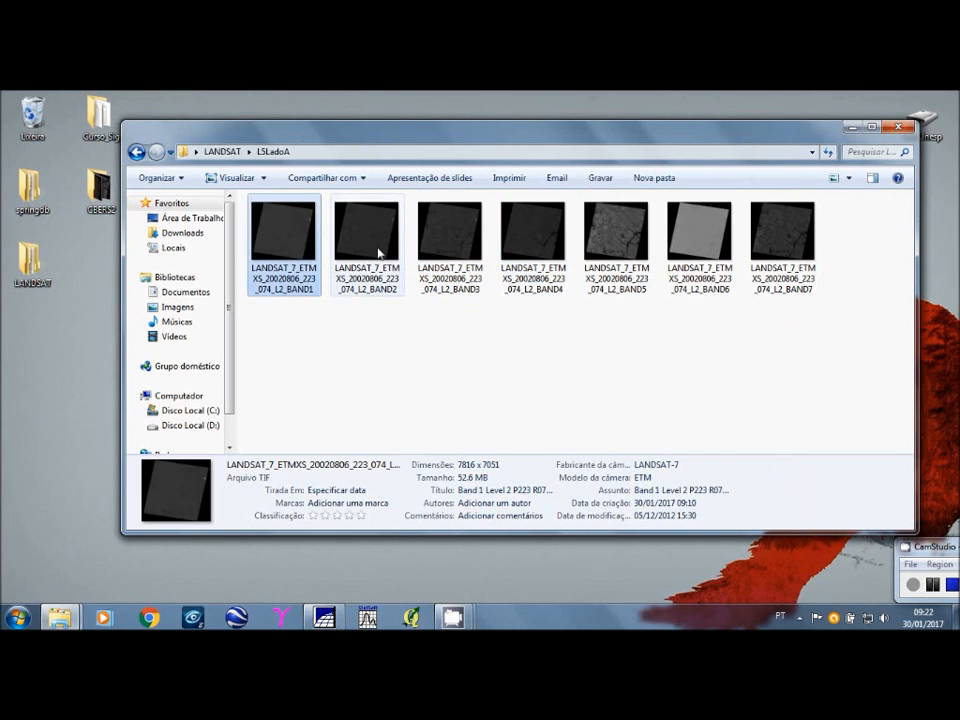
left_click(380, 253)
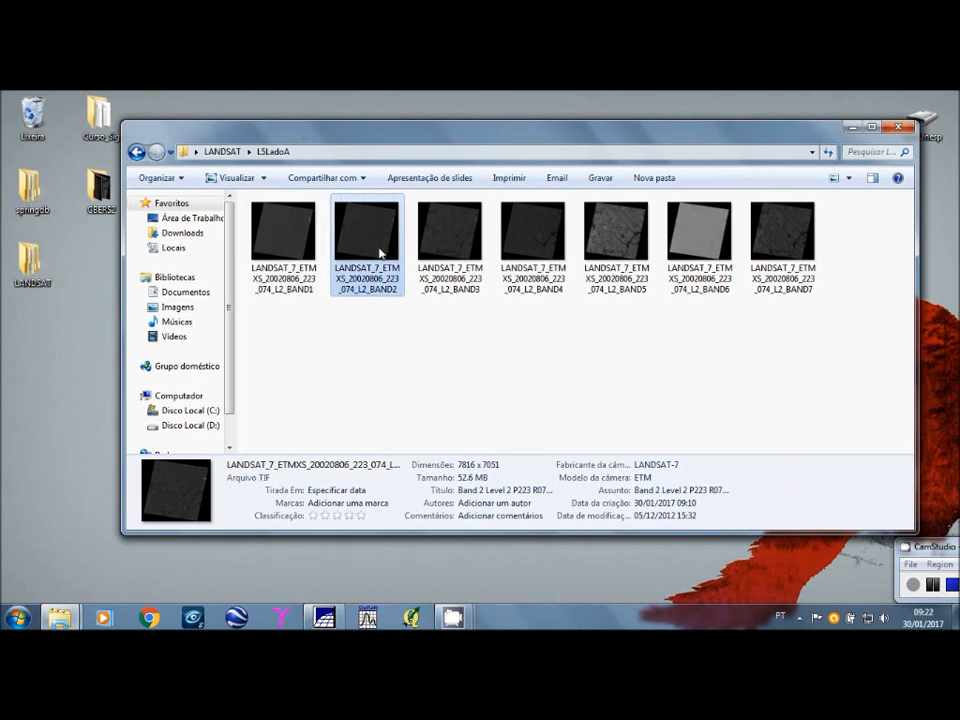
left_click(455, 243)
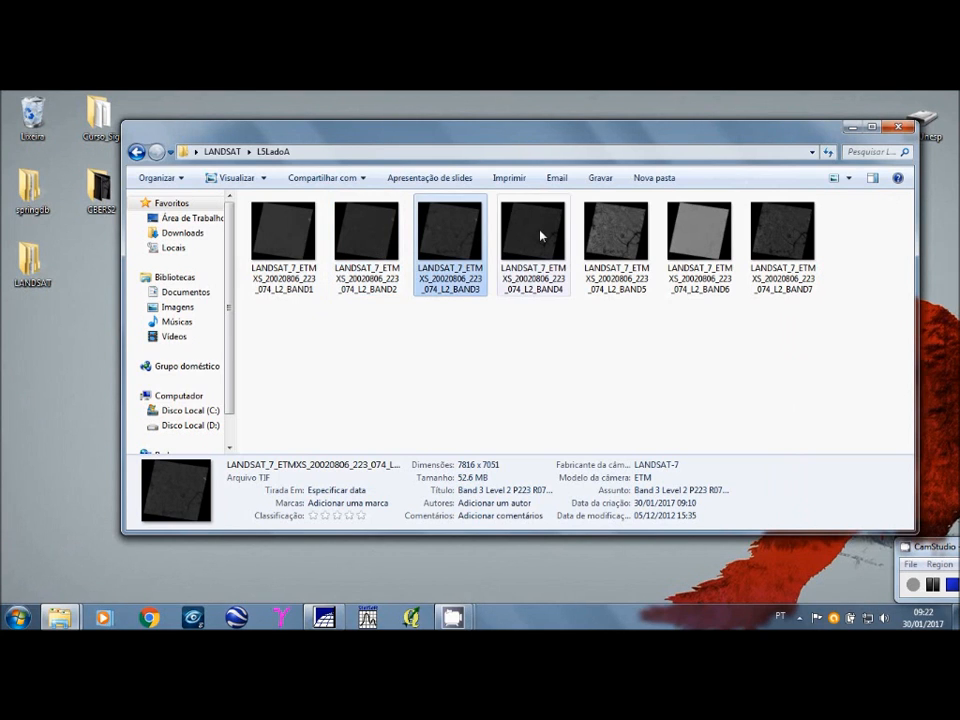
left_click(541, 236)
left_click(620, 238)
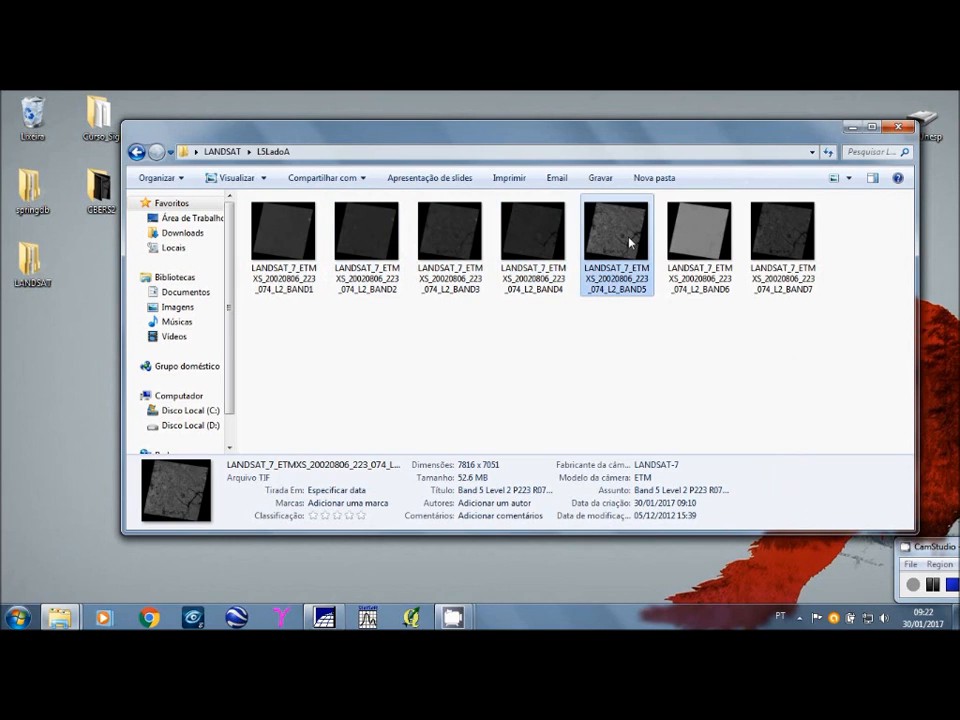
key("Right")
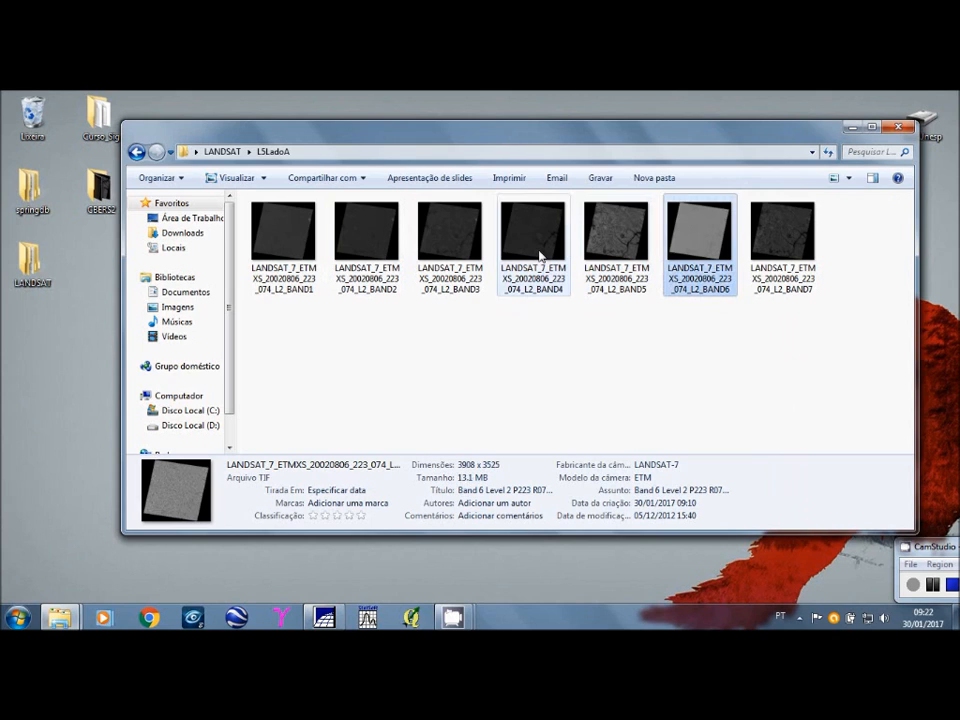
left_click(541, 256)
left_click(611, 255)
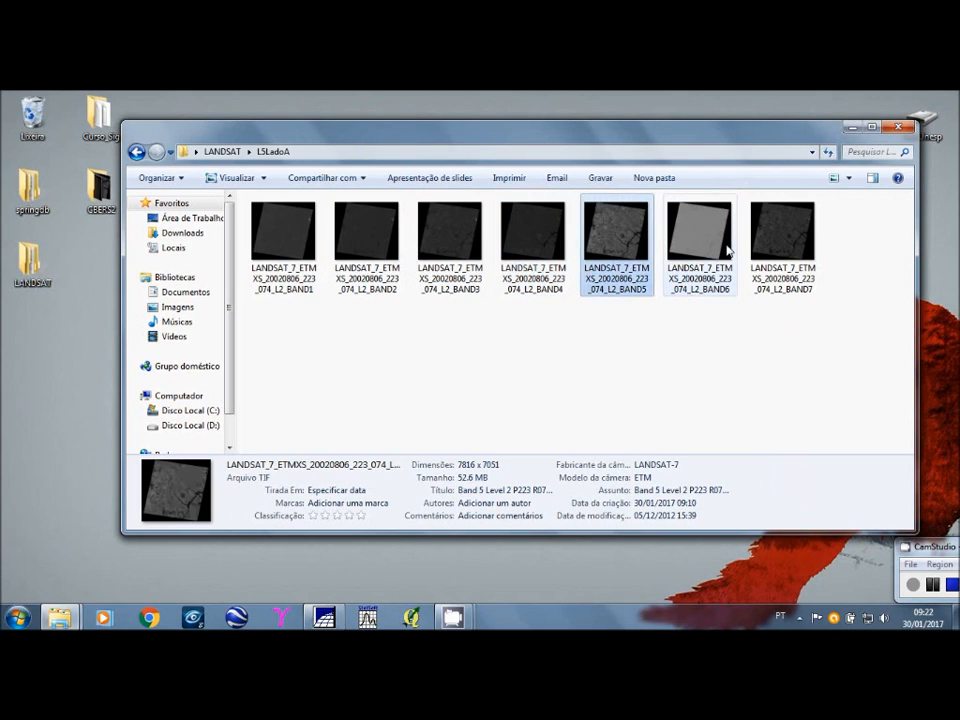
left_click(691, 246)
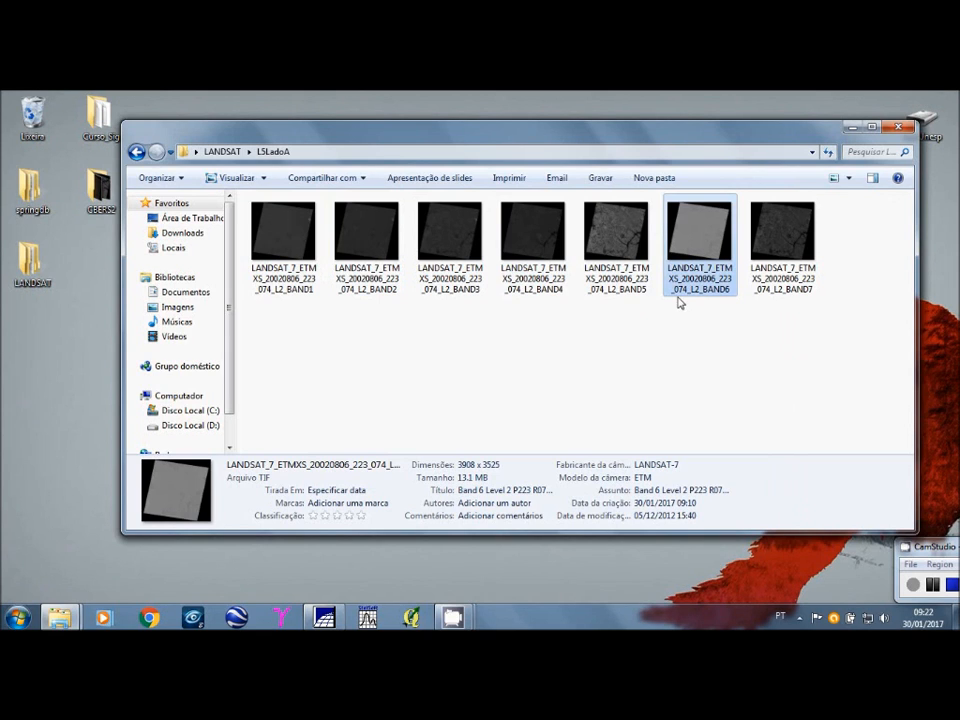
mouse_move(712, 295)
mouse_move(779, 265)
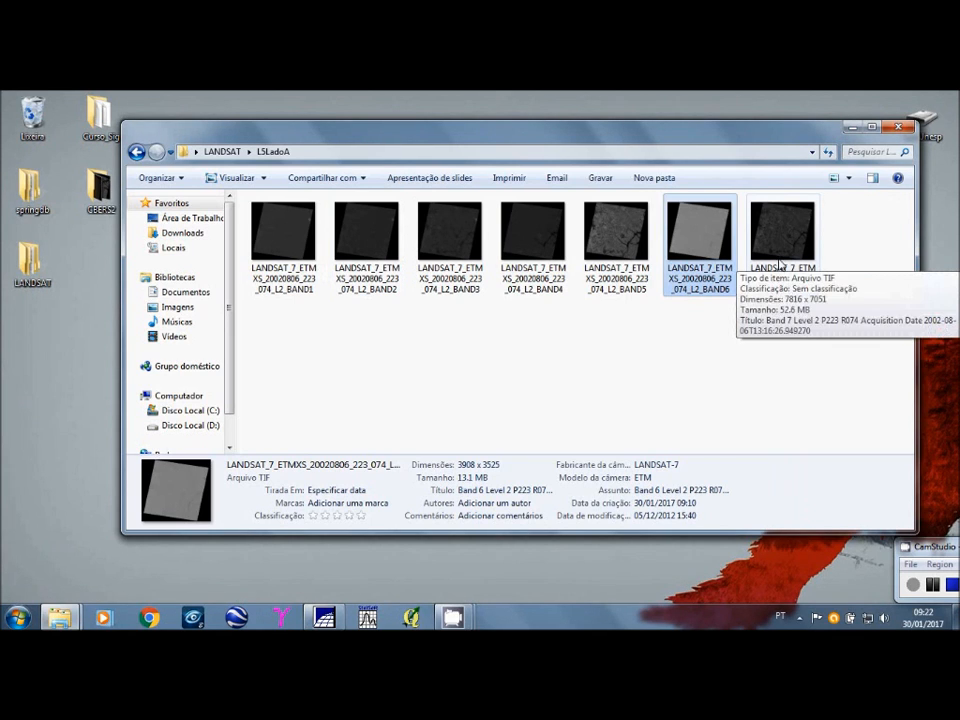
left_click(782, 240)
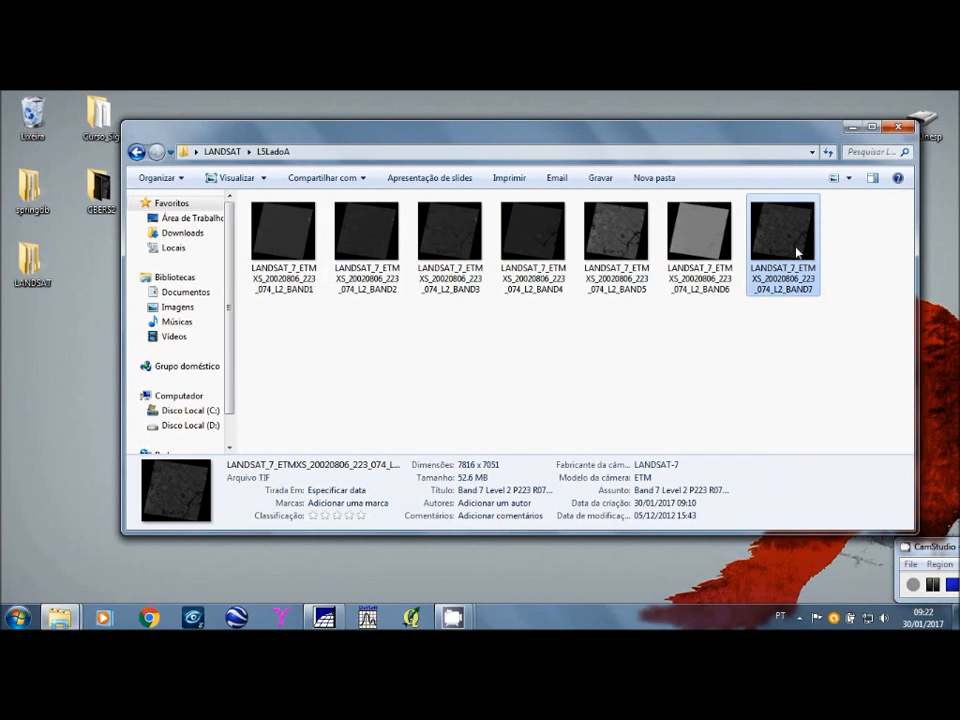
mouse_move(797, 252)
left_click_drag(675, 120, 672, 105)
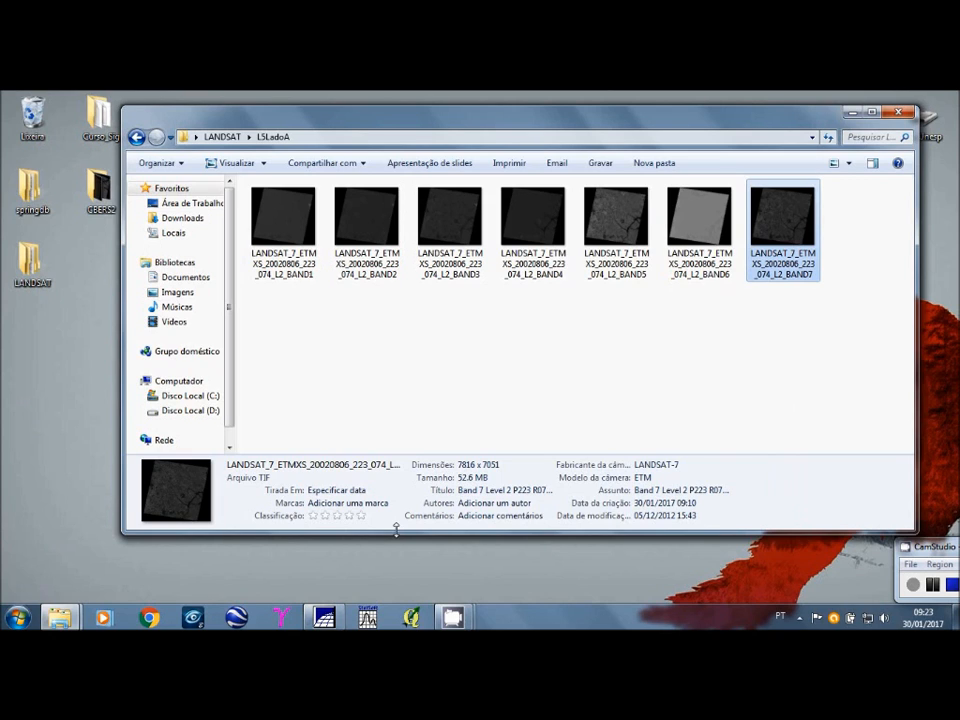
left_click(866, 112)
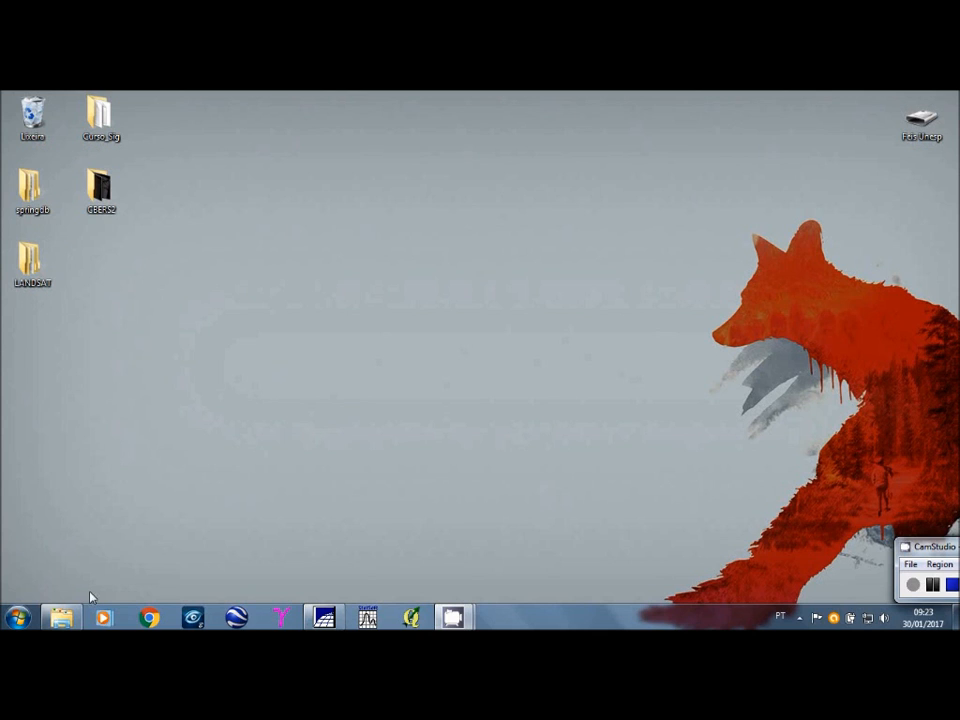
Step: Launch Impima 5.2.7 Português from the installed Spring 5.2.7 Português _x86 programs and shift its window clear of the desktop folders
left_click(18, 617)
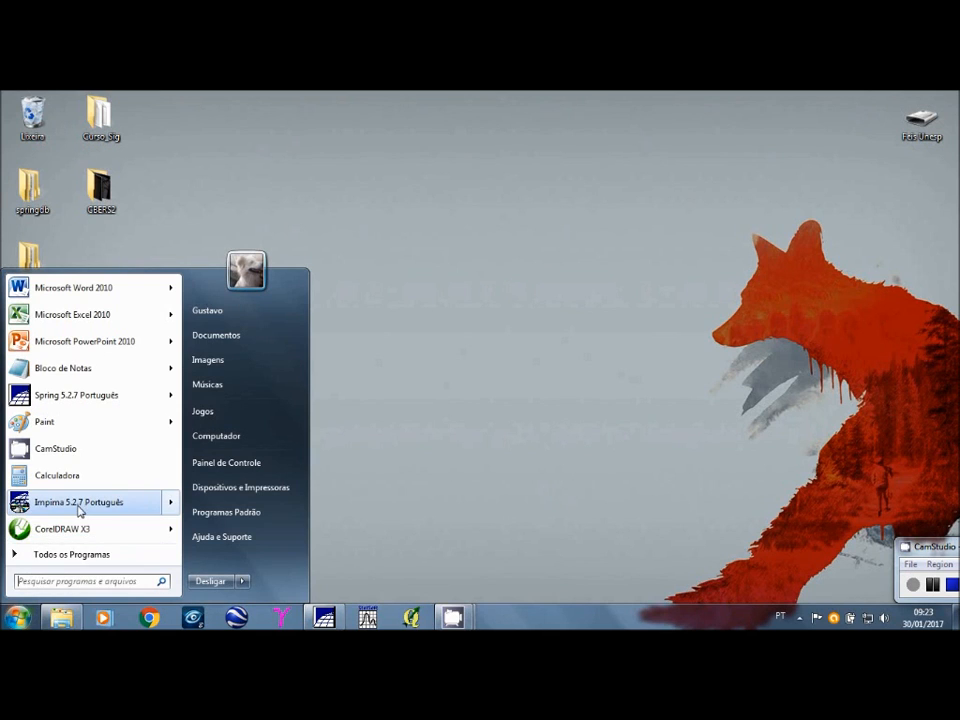
left_click(72, 560)
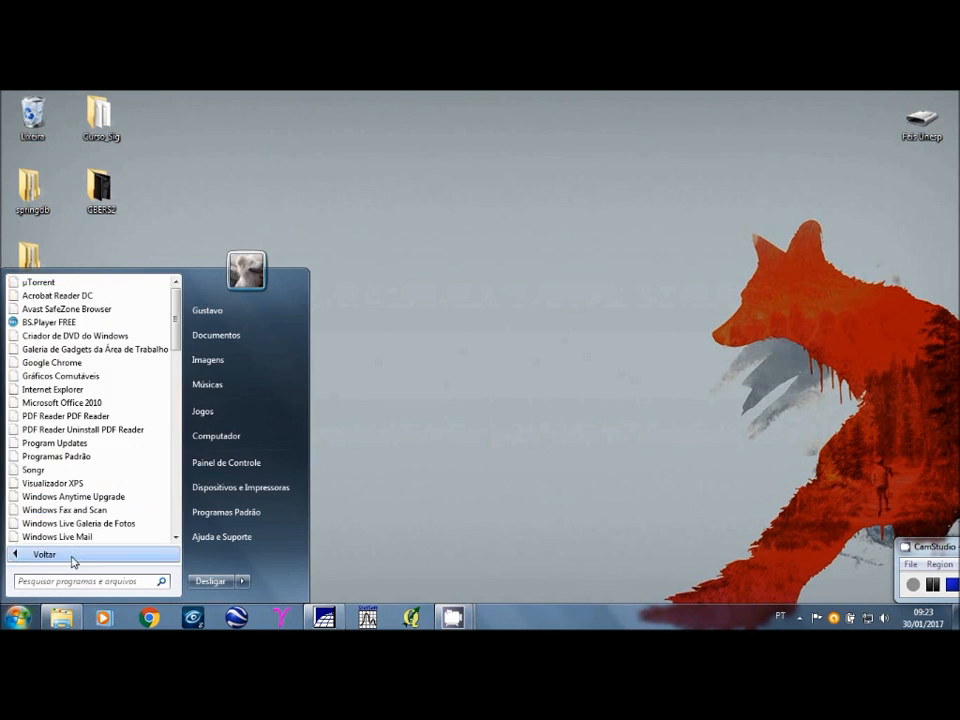
scroll(96, 478, "down", 10)
scroll(96, 478, "down", 5)
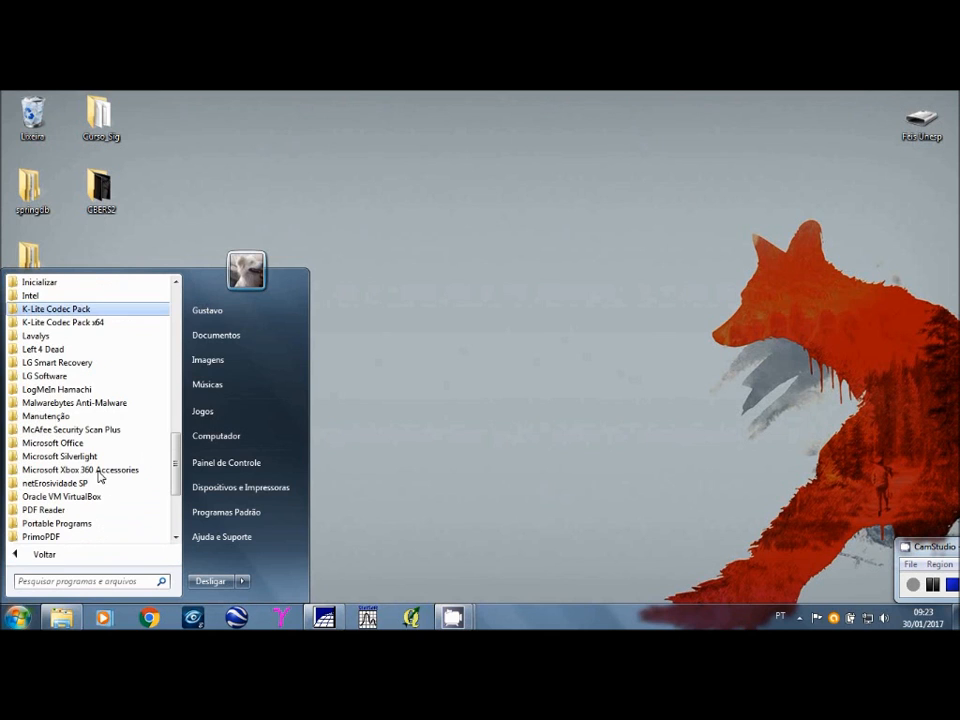
scroll(98, 477, "down", 3)
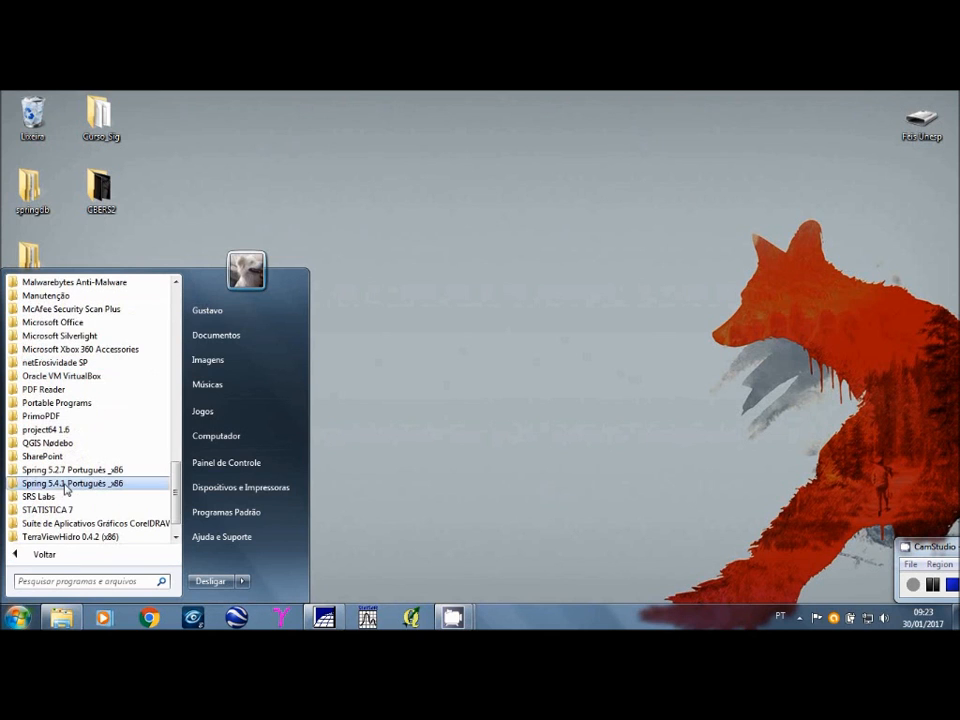
left_click(64, 470)
scroll(65, 470, "down", 1)
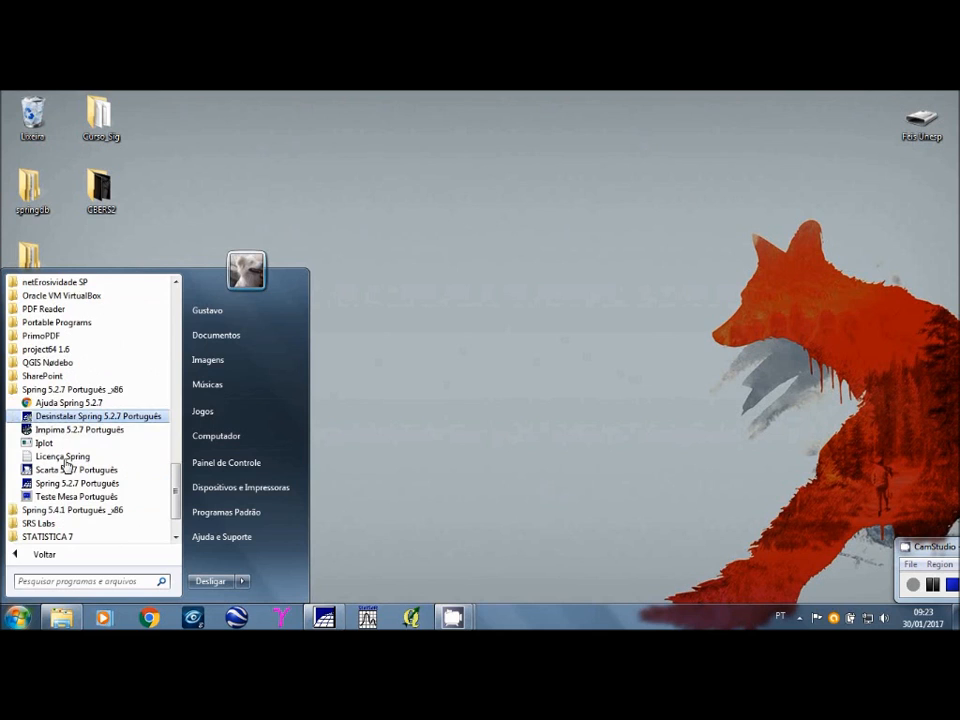
left_click(119, 437)
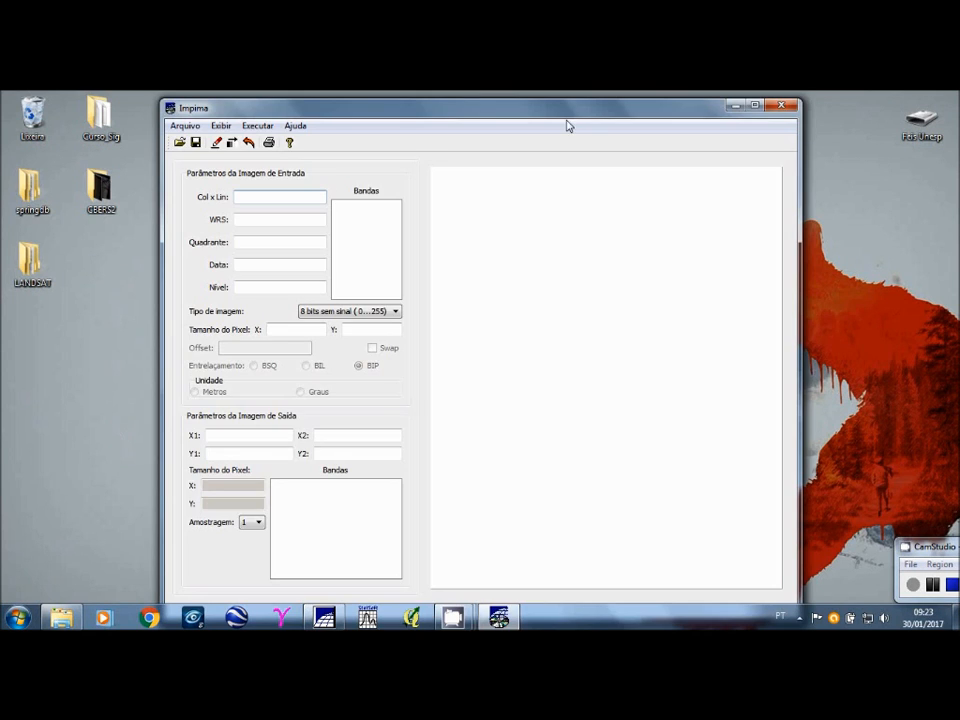
left_click_drag(571, 116, 594, 111)
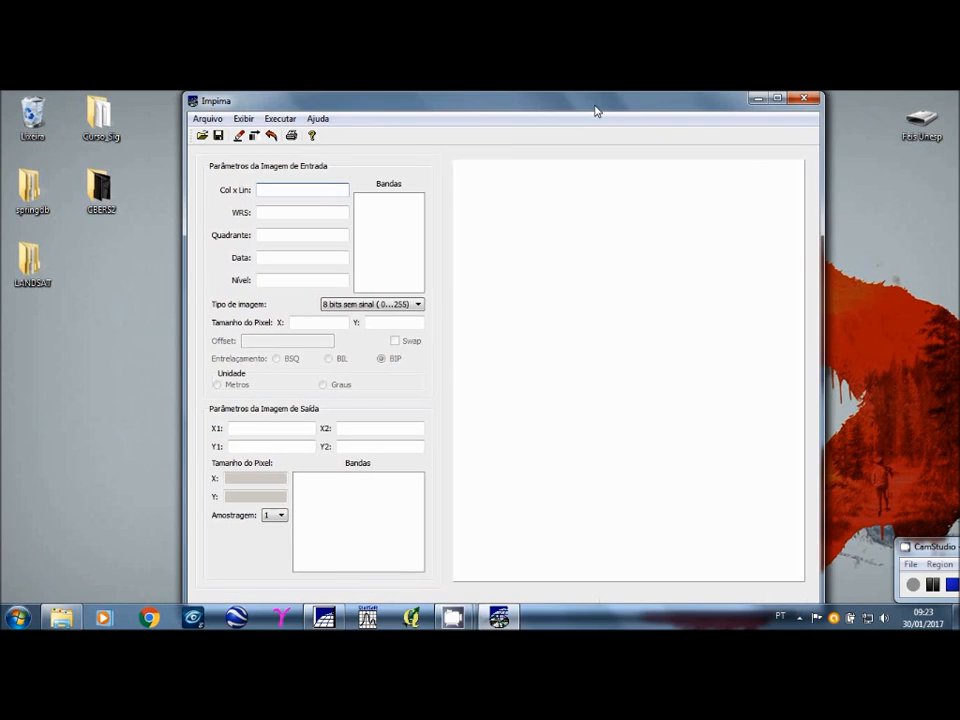
Step: Open the TIFF image LANDSAT_7_ETMXS_20020806_223_074_L2_BAND1 from the L5LadoA subfolder of the desktop's LANDSAT folder
left_click(202, 136)
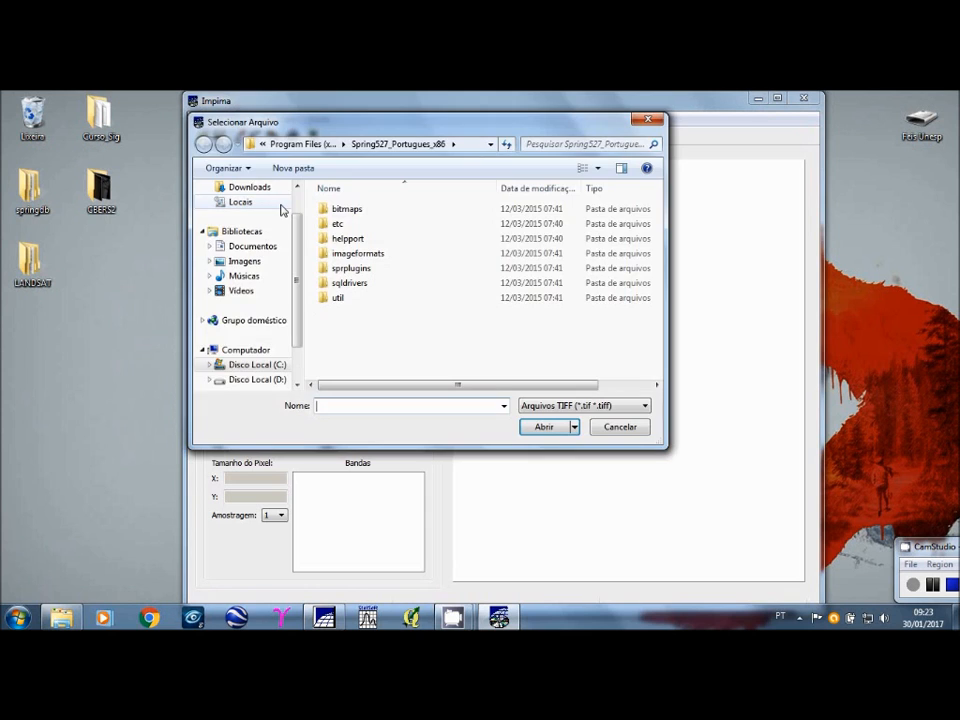
scroll(290, 207, "up", 1)
left_click(285, 207)
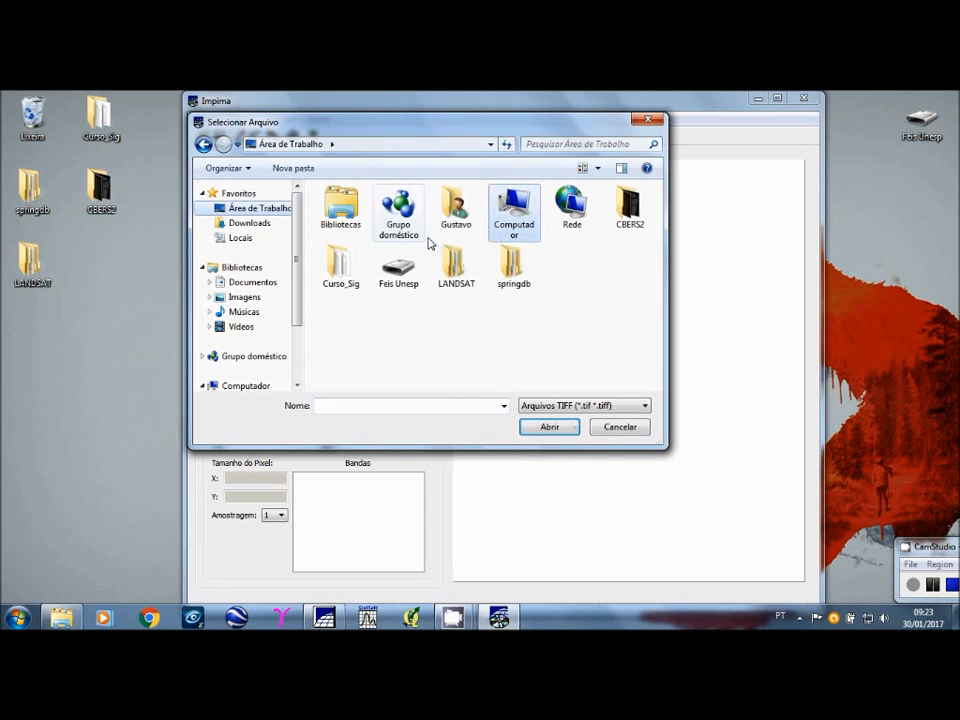
left_click(459, 262)
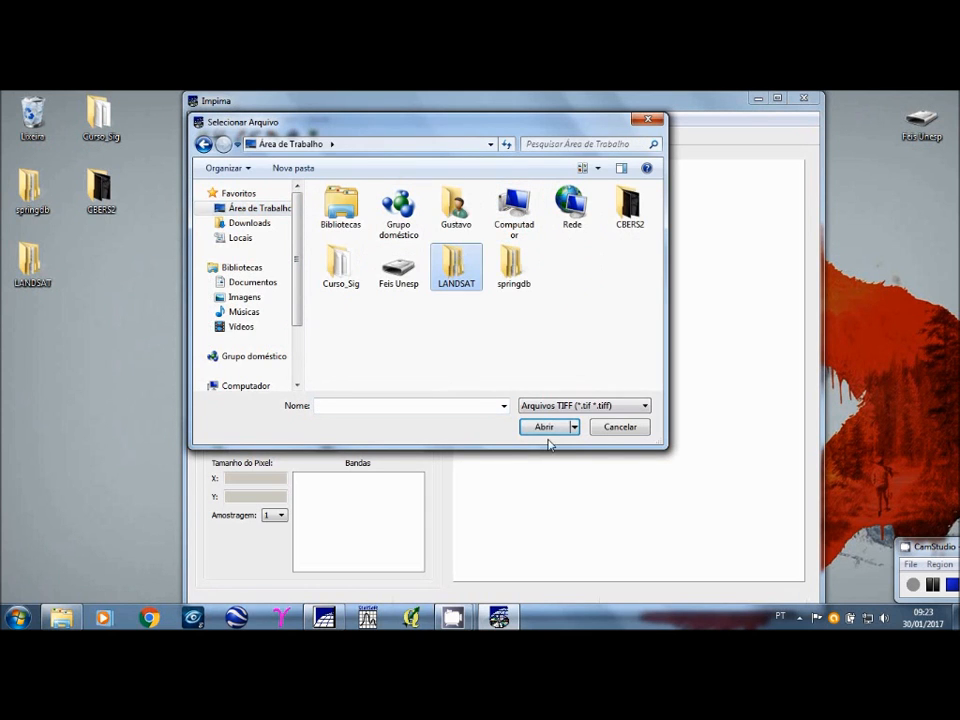
left_click(544, 428)
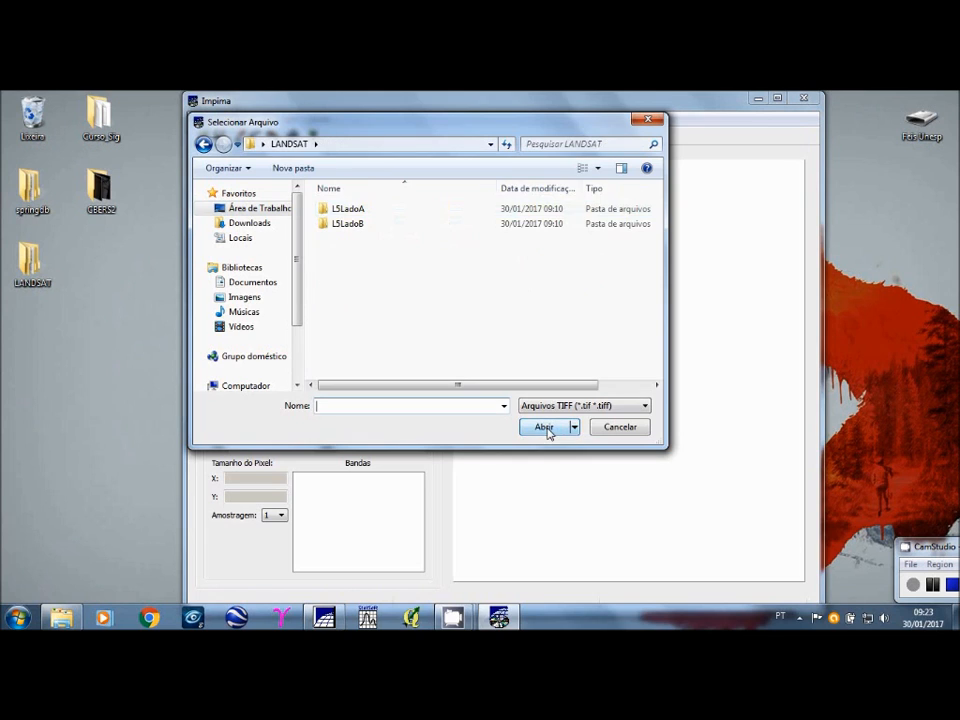
left_click(353, 214)
double_click(353, 214)
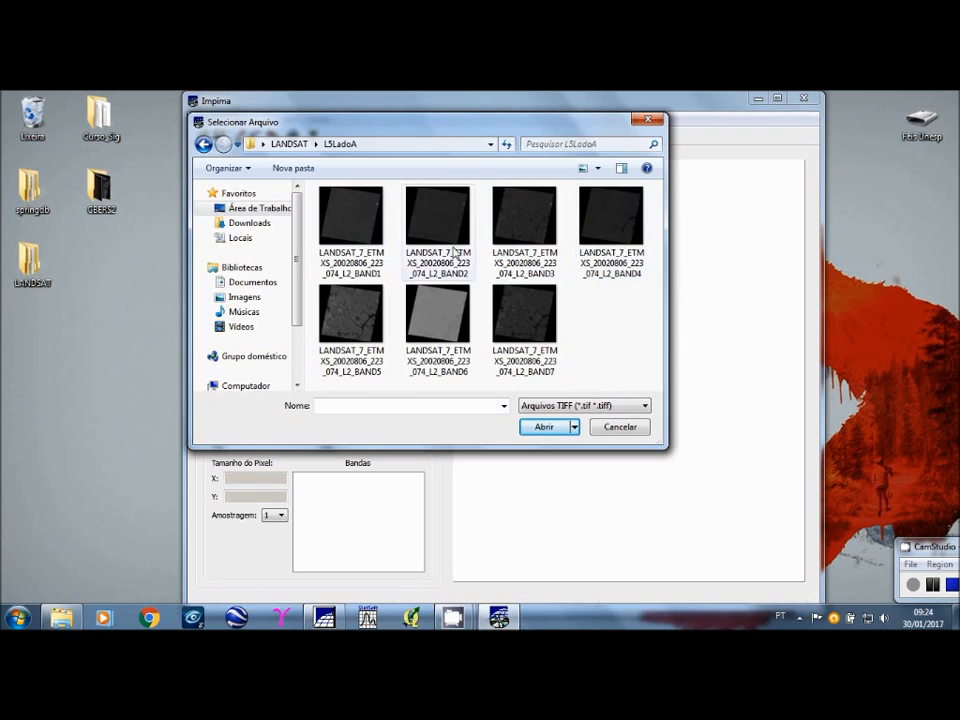
left_click(351, 225)
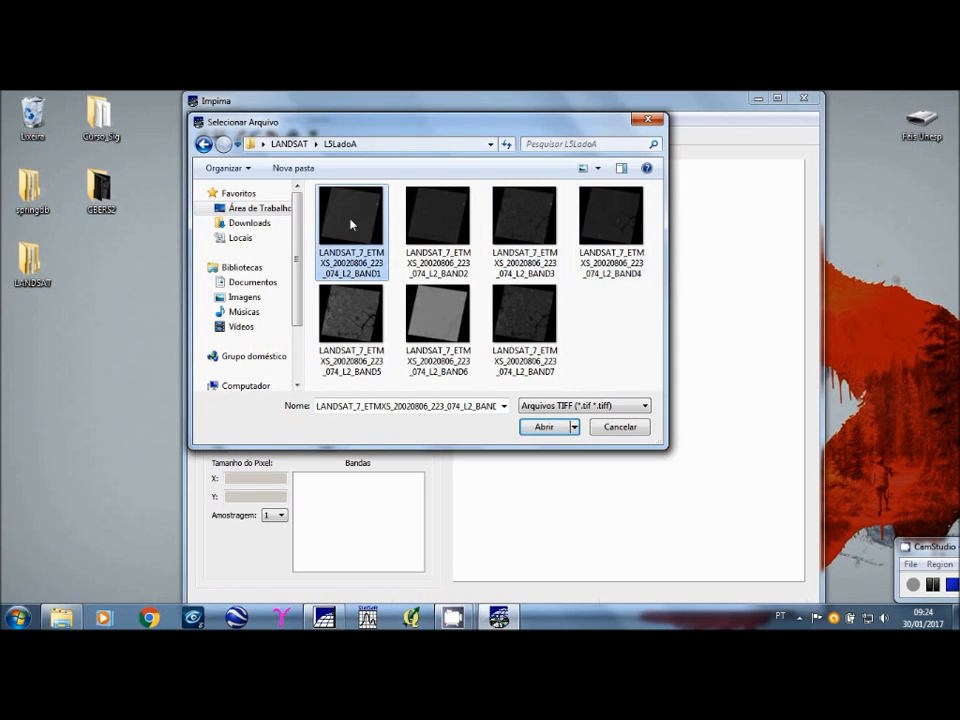
left_click(544, 428)
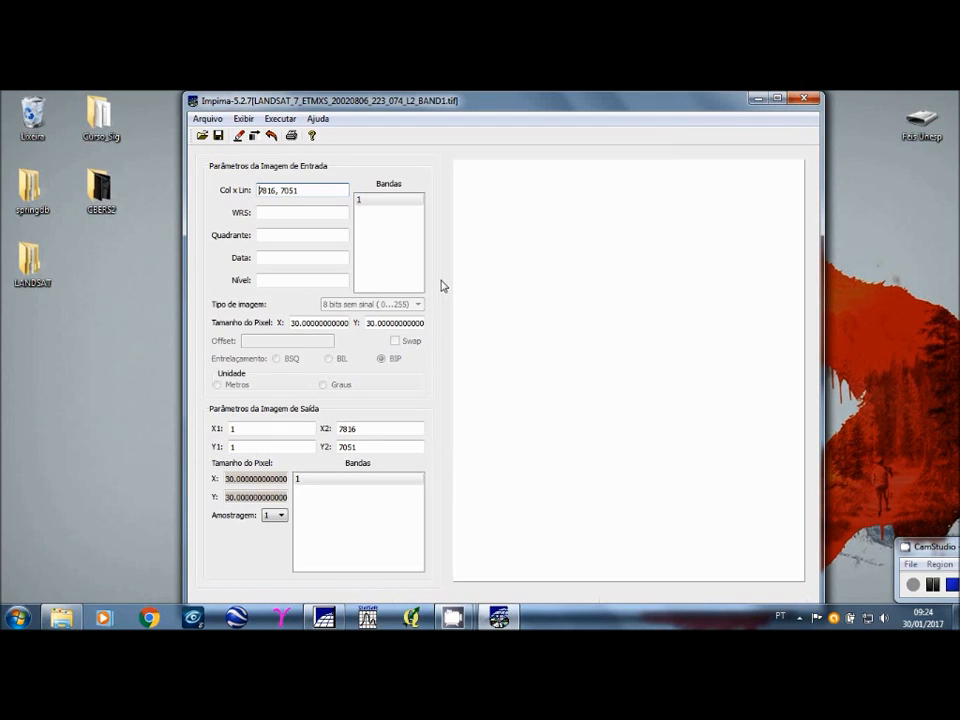
Step: Display input band 1 in the preview and select band 1 for the output image
left_click(376, 201)
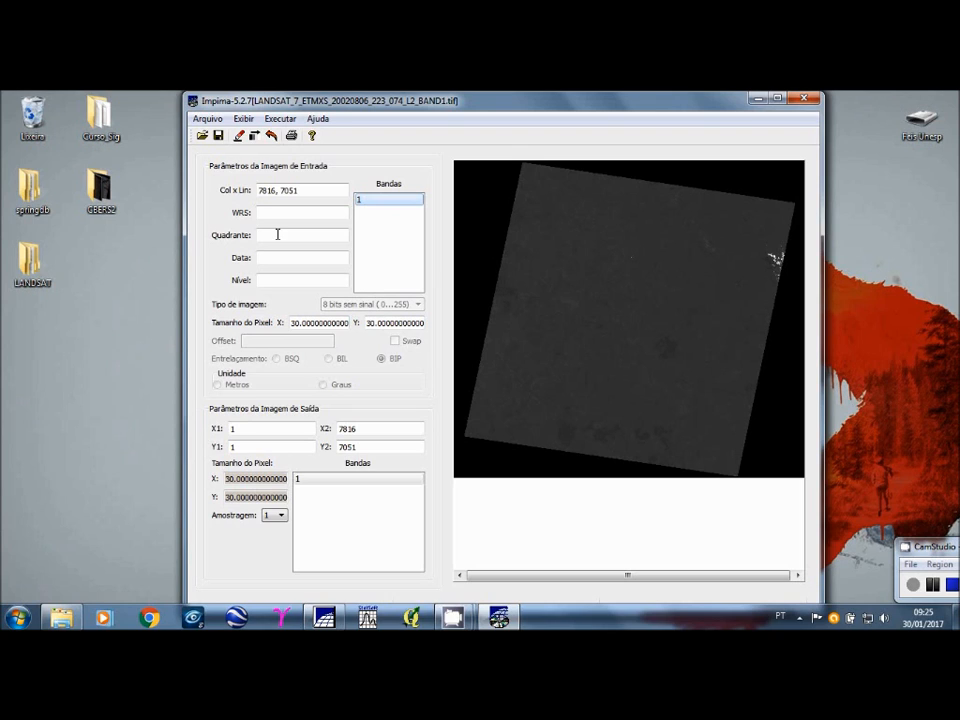
left_click(335, 484)
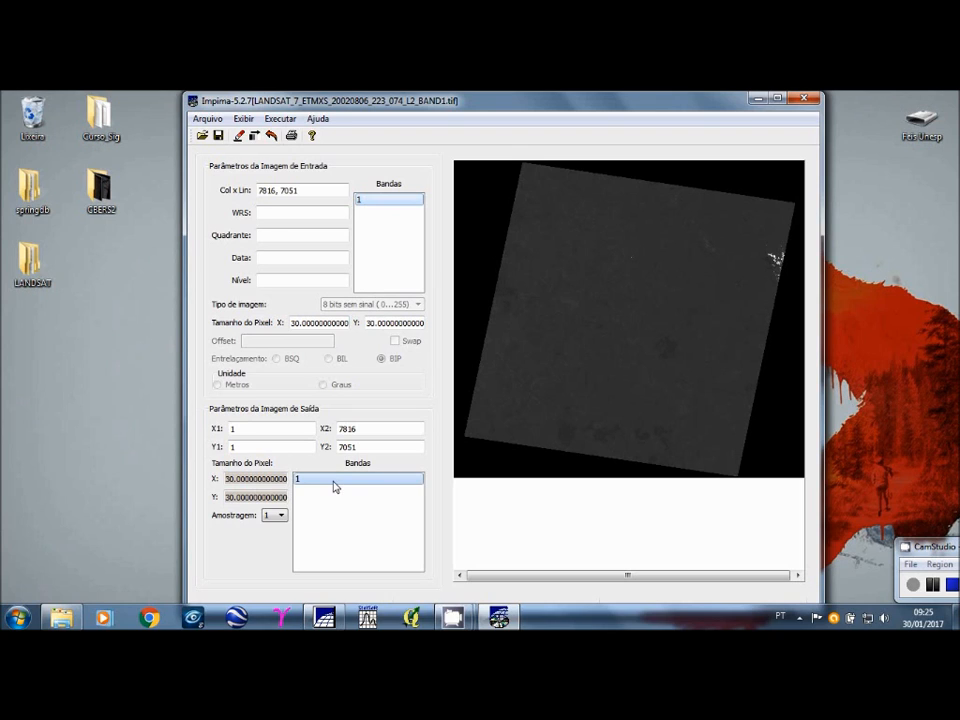
left_click(344, 484)
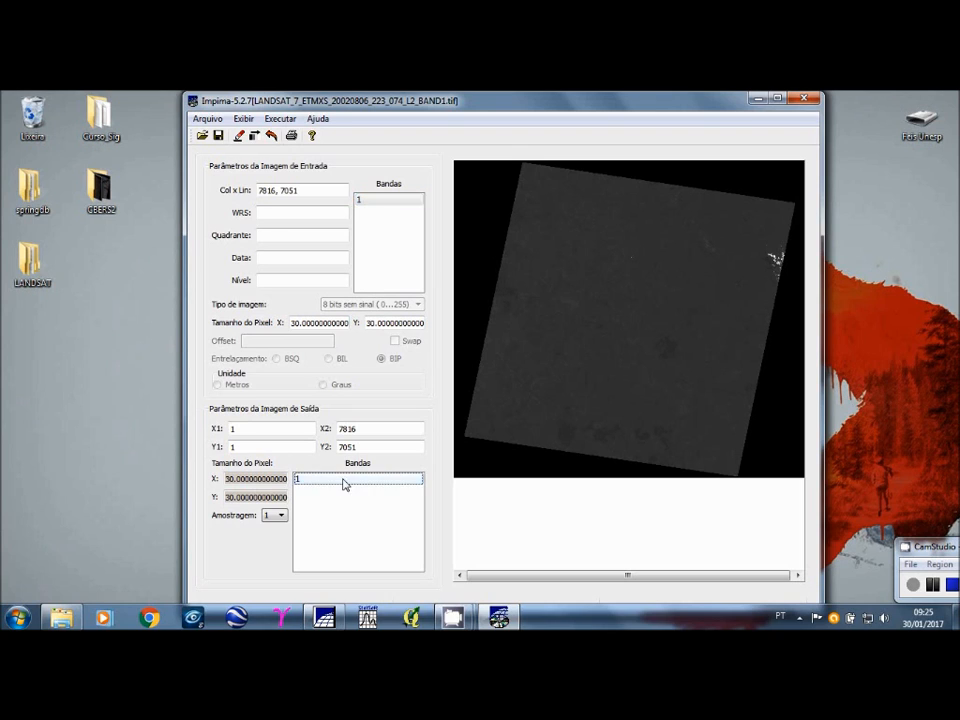
left_click(344, 484)
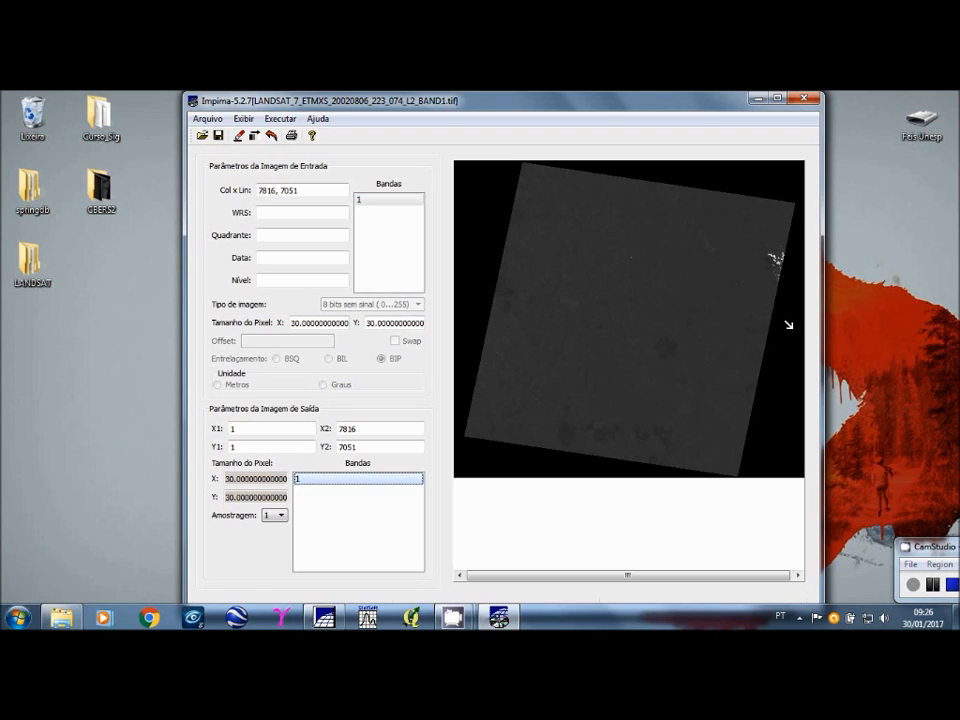
Step: Mark a crop rectangle over the scene's lower-right part, about X 4096 to 7737 and Y 2041 to 6537, and redraw band 1
left_click_drag(644, 267, 796, 466)
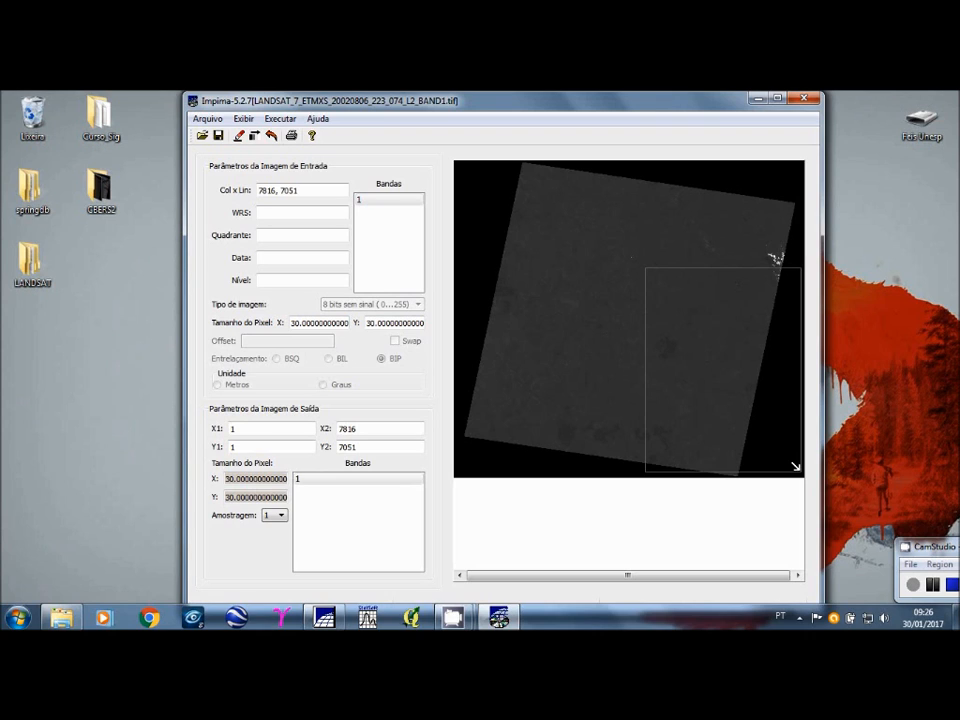
left_click_drag(797, 467, 646, 280)
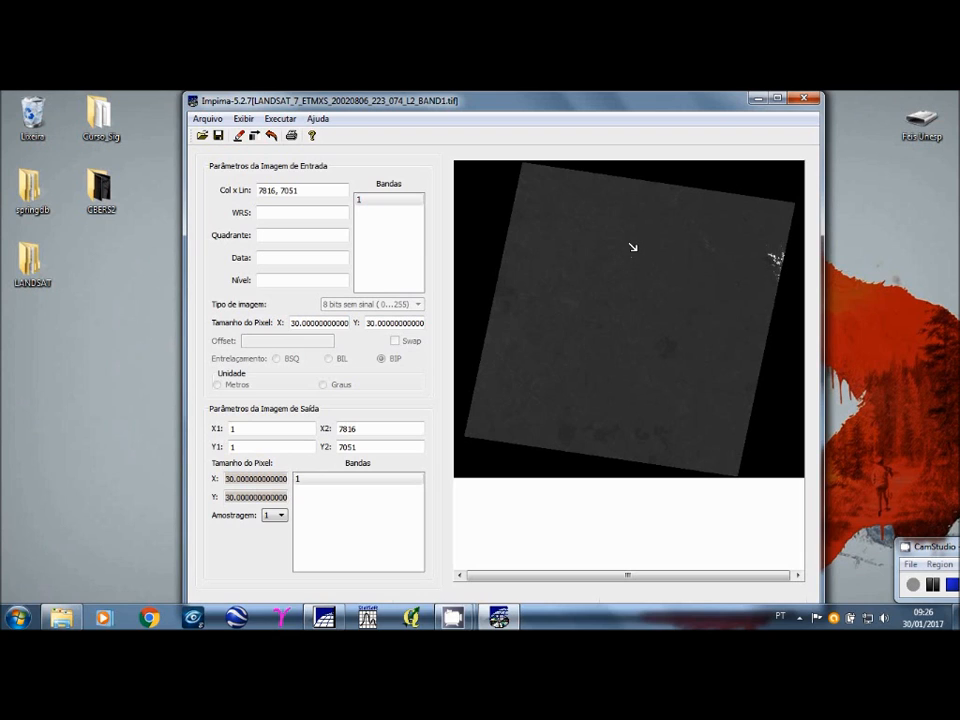
left_click_drag(638, 253, 797, 451)
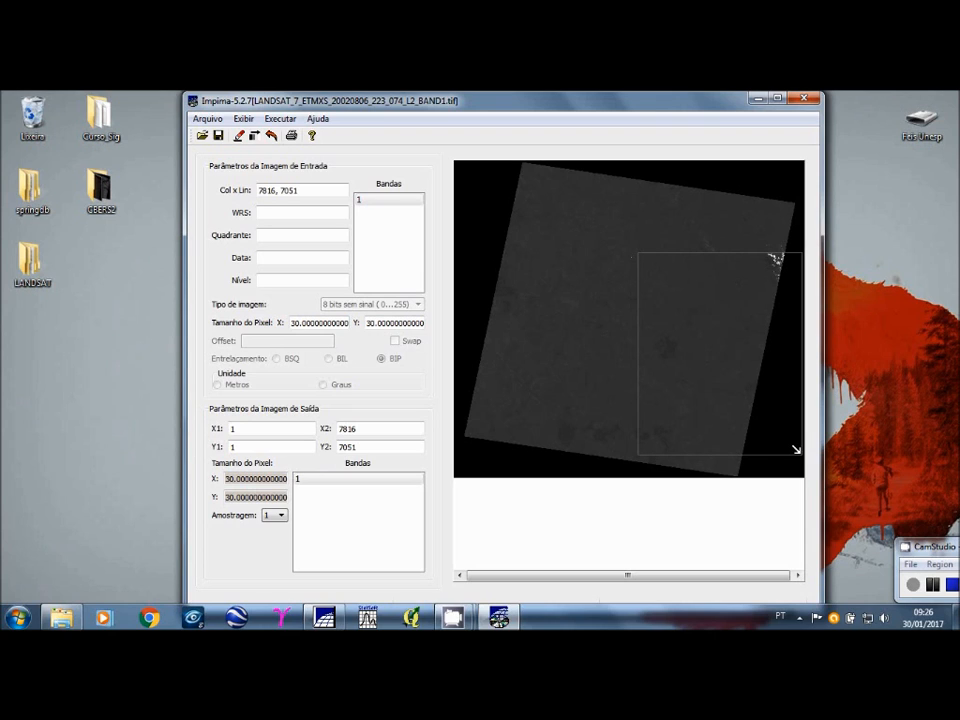
left_click(360, 201)
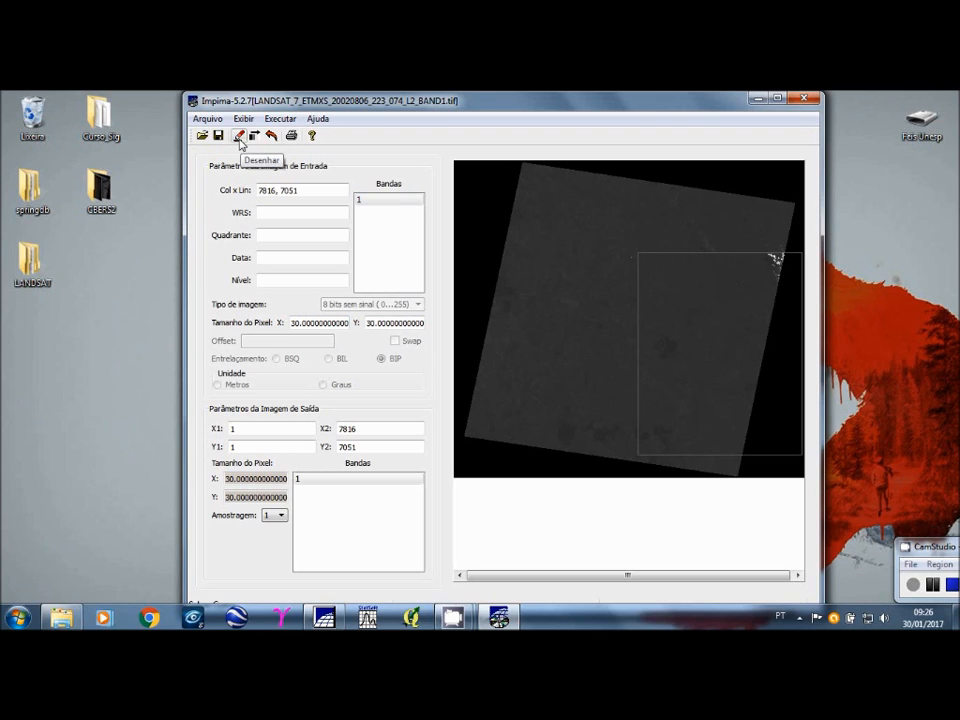
left_click(240, 142)
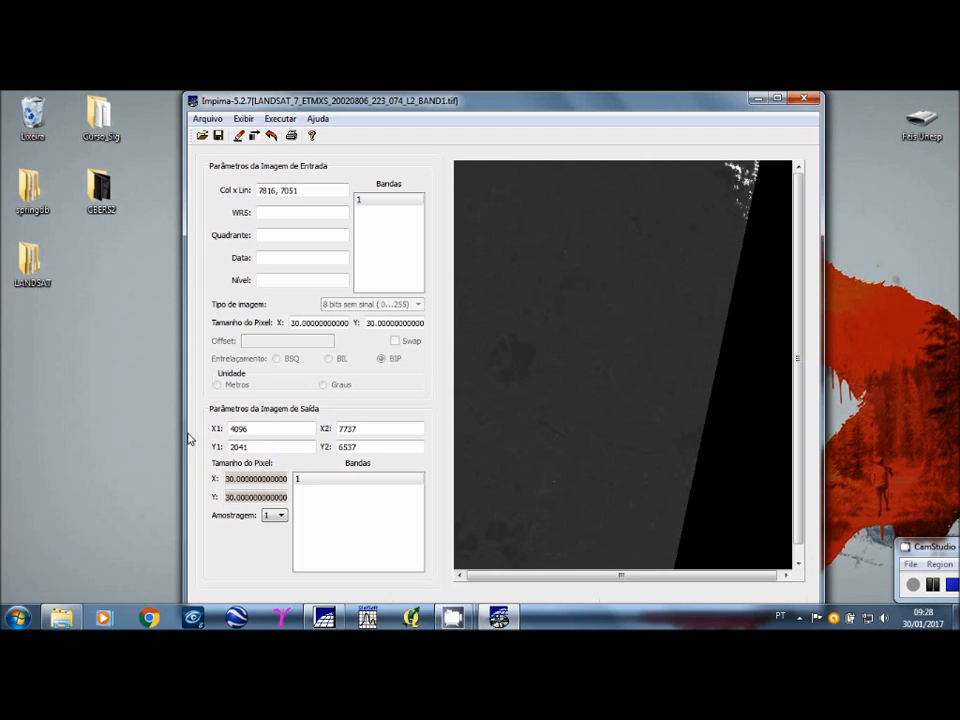
Step: Select output band 1 for the cropped image and bring up the save dialog, placing it clear of the output parameters
left_click(327, 481)
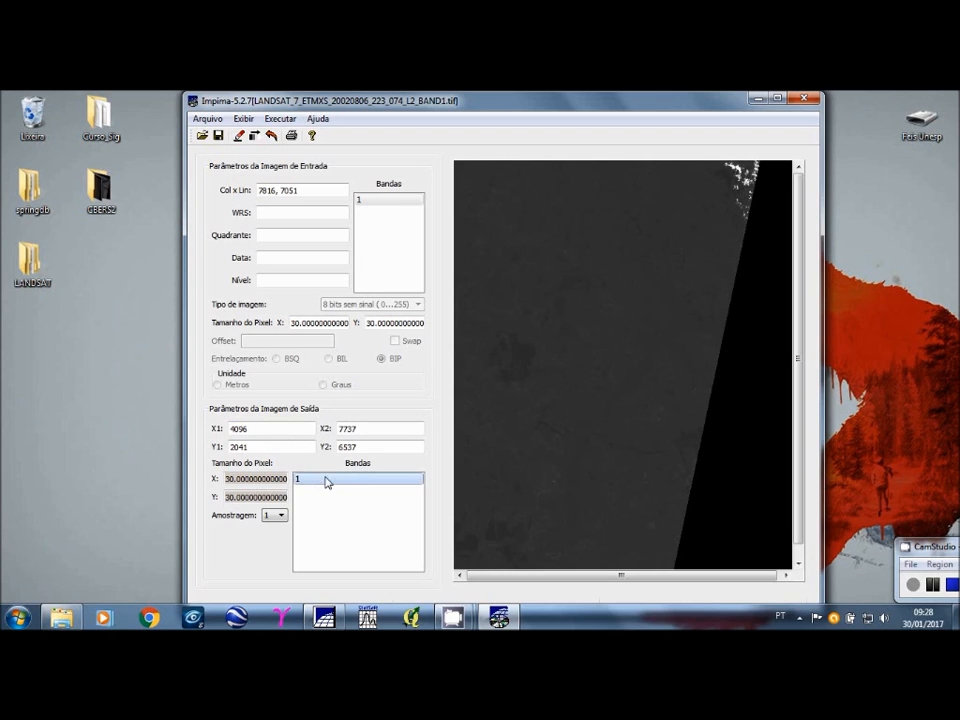
left_click(320, 484, "ctrl")
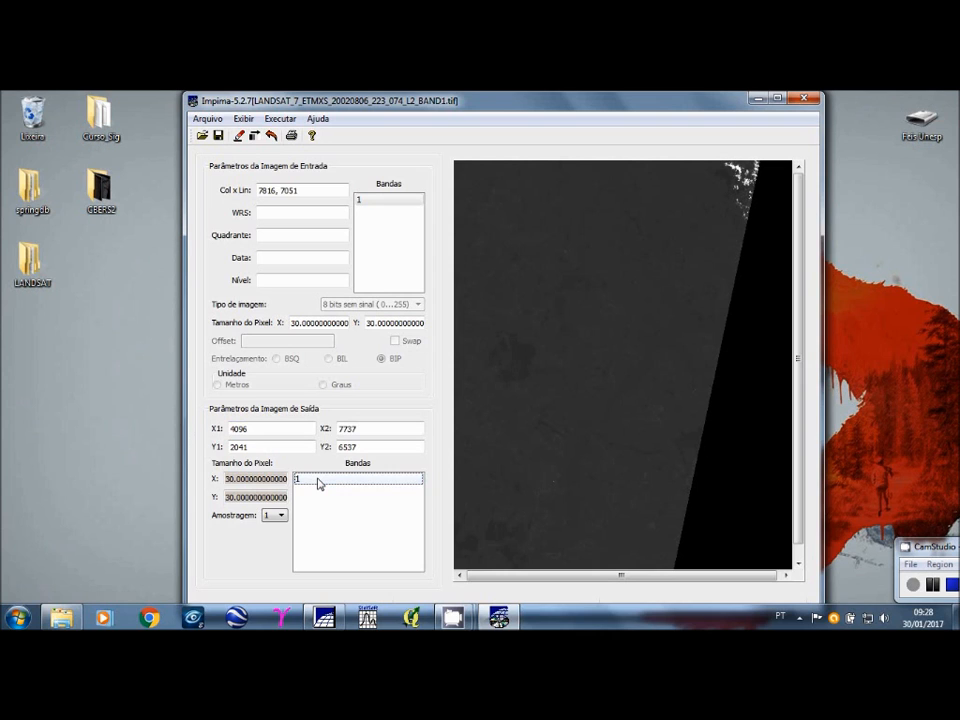
left_click(319, 484)
left_click(208, 119)
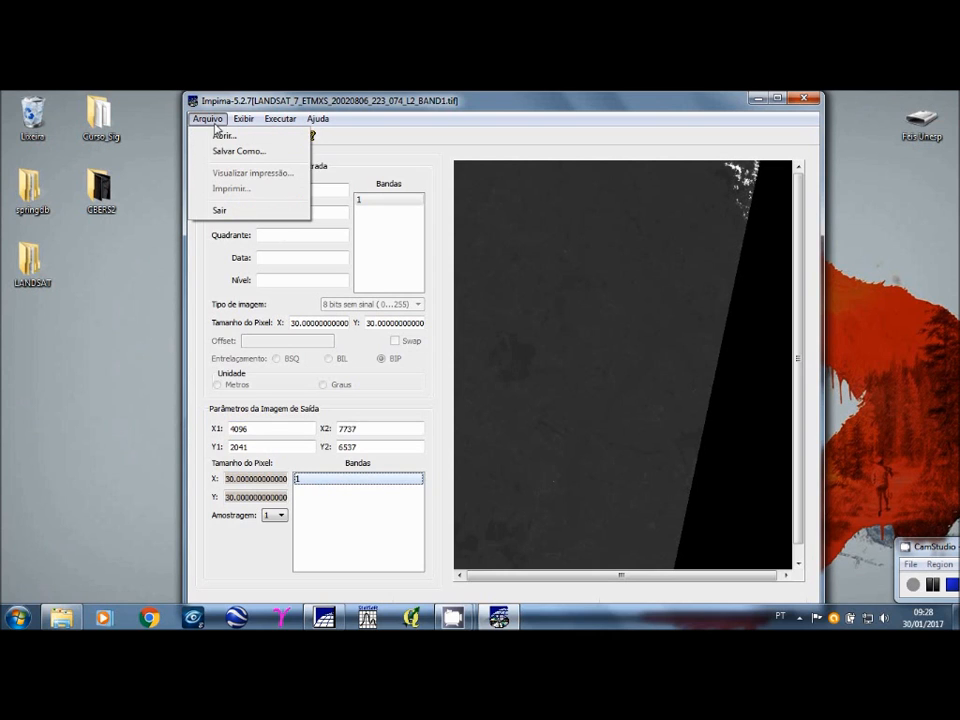
left_click(238, 151)
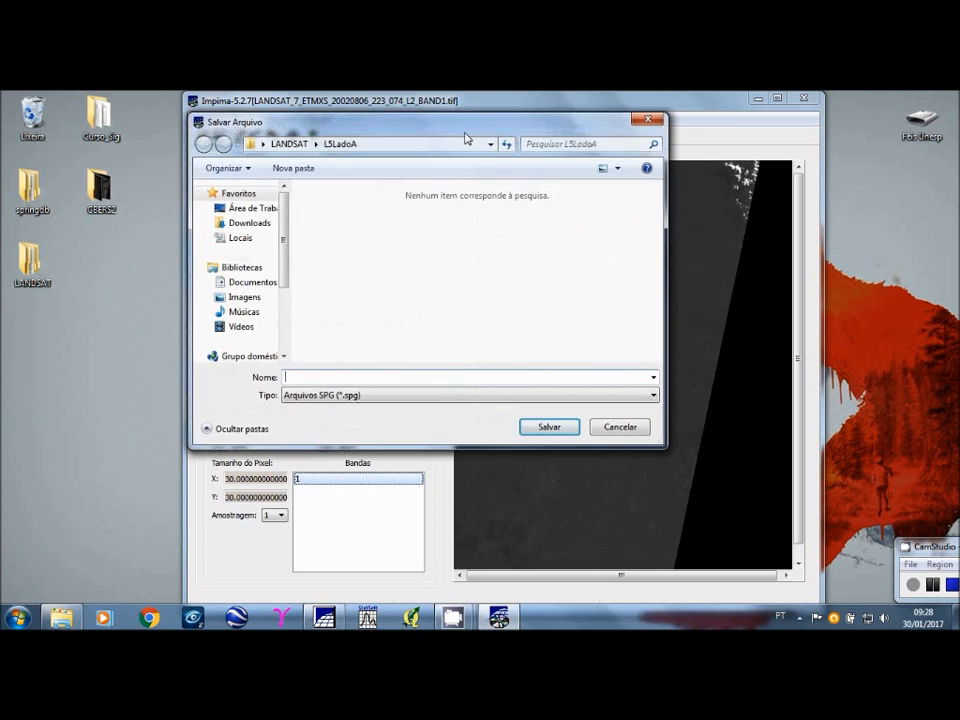
left_click_drag(465, 138, 673, 183)
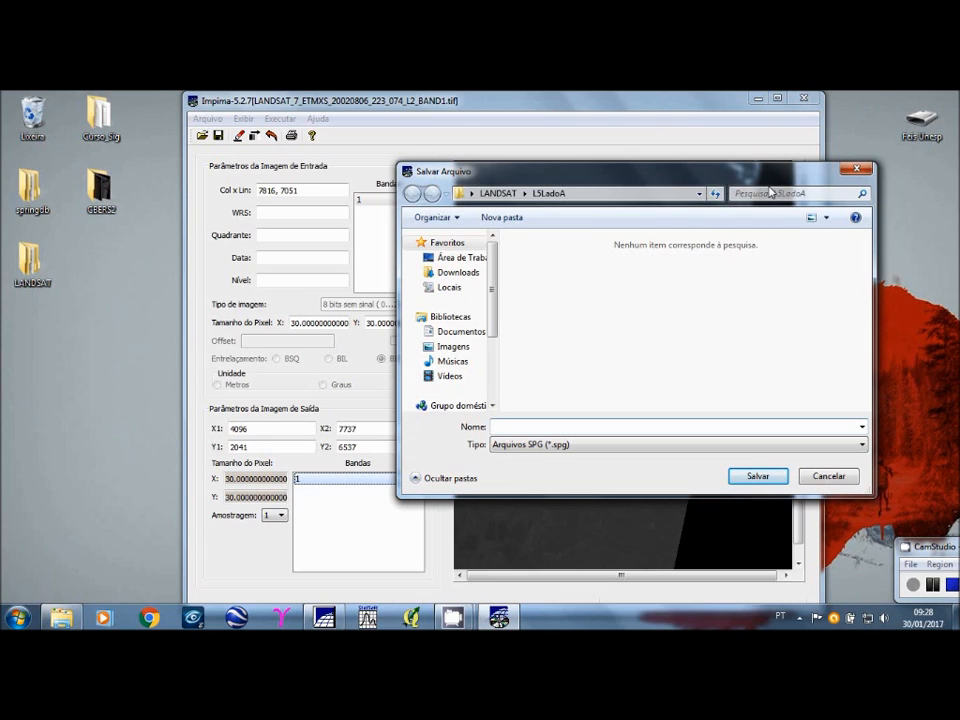
Step: Save the cropped band in the L5LadoA folder as an SPG file named L5_08_2002_B1
type("L")
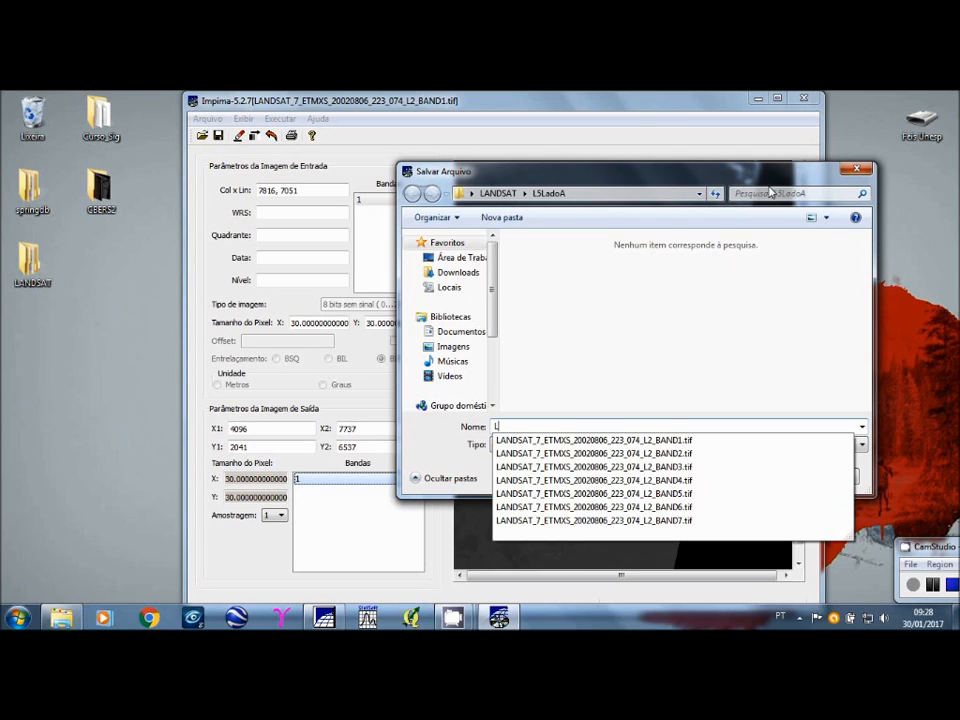
type("%")
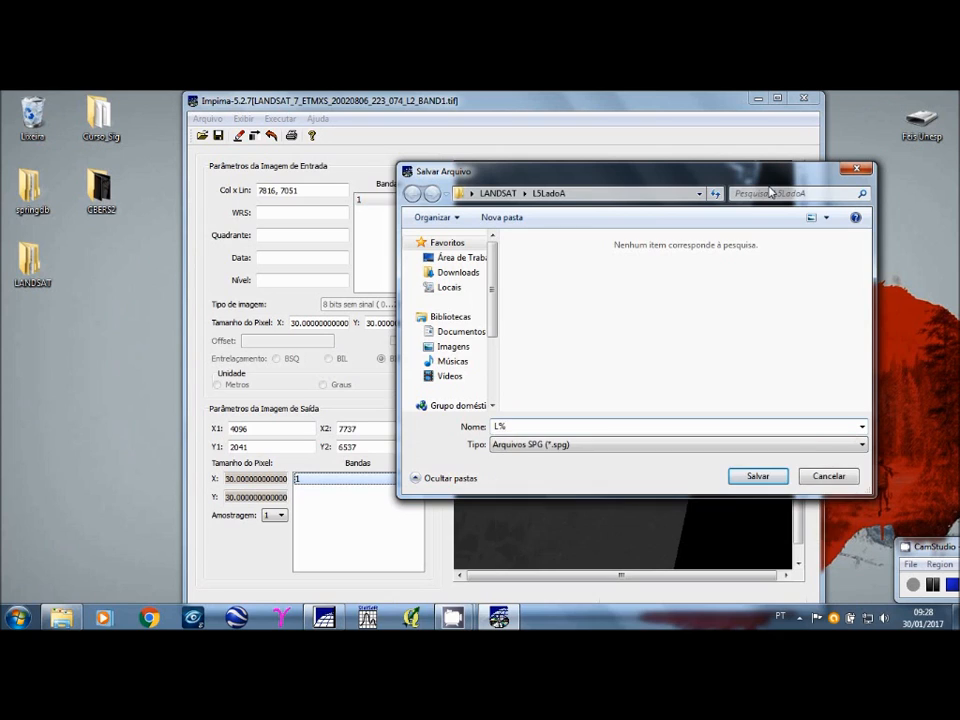
key("BackSpace")
type("%")
key("BackSpace")
type("5")
type("_")
type("08")
type("-")
type("@")
key("BackSpace")
type("2002_B1")
left_click_drag(550, 427, 478, 432)
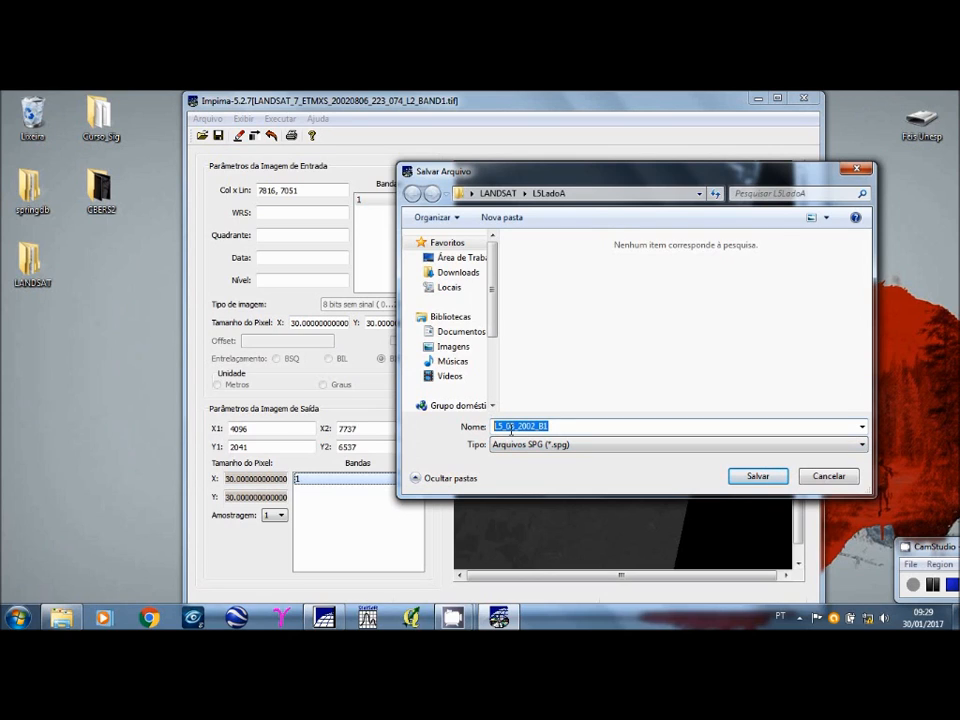
left_click(562, 429)
left_click(757, 477)
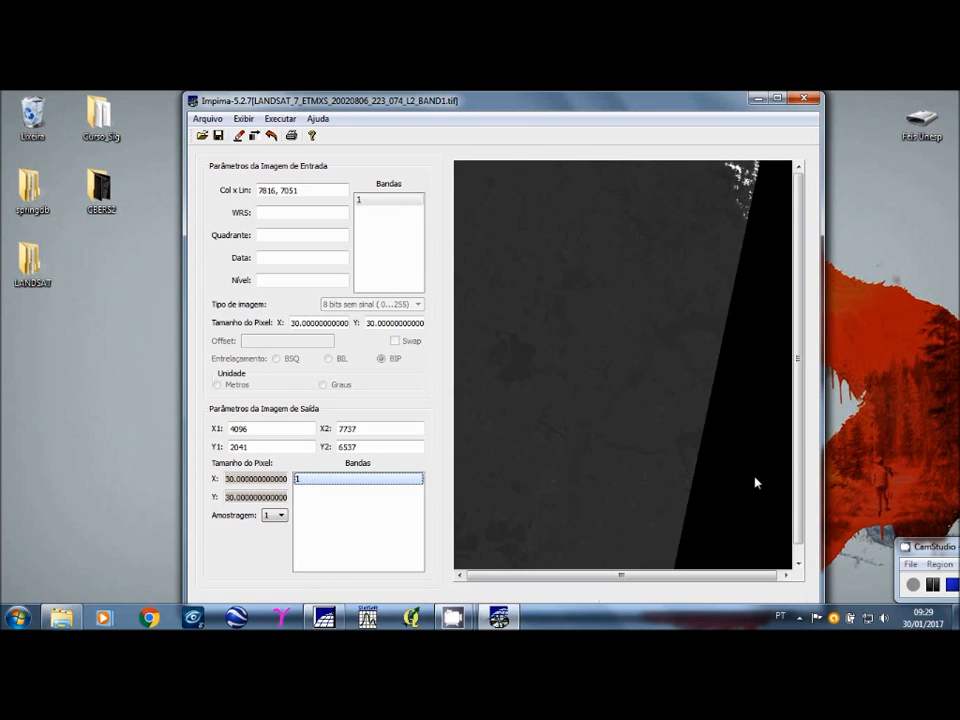
Step: Open the L5LadoA subfolder of the desktop's LANDSAT folder to check for the saved L5_08_2002_B1 files
left_click(43, 286)
double_click(43, 286)
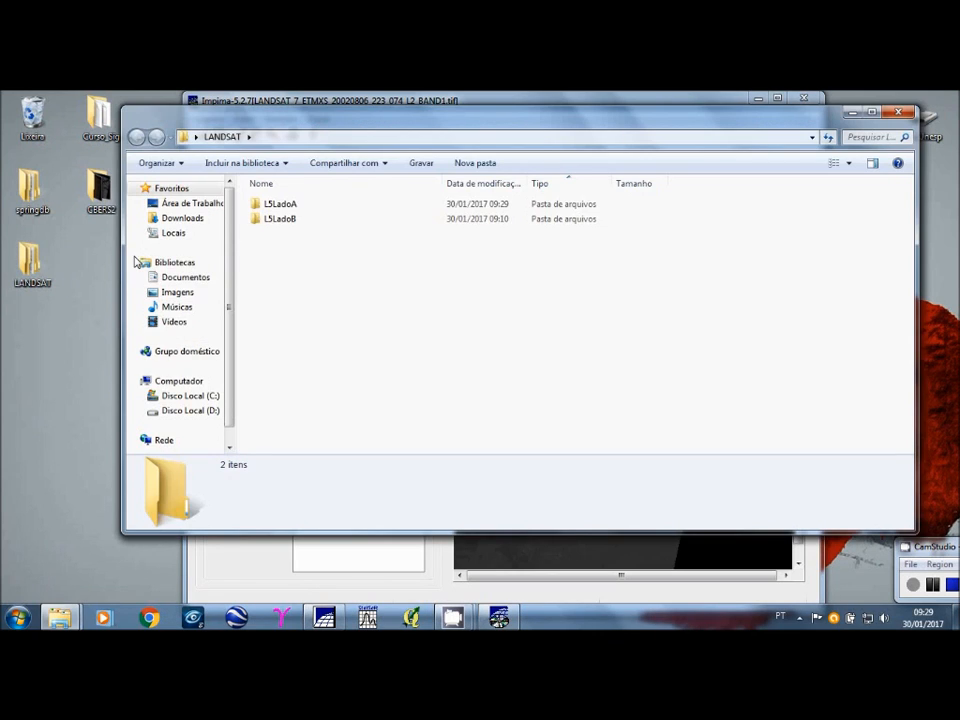
left_click(277, 206)
double_click(277, 207)
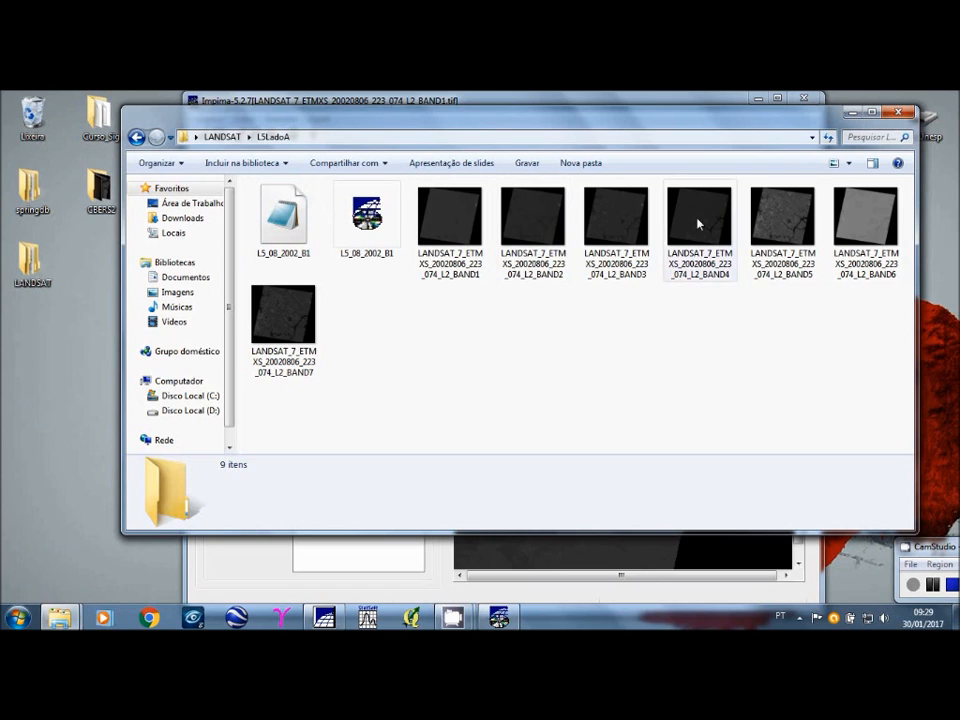
Step: Close the folder window, open LANDSAT_7_ETMXS_20020806_223_074_L2_BAND2 from the L5LadoA folder, and display its full scene by selecting input band 1
left_click(899, 113)
left_click(204, 137)
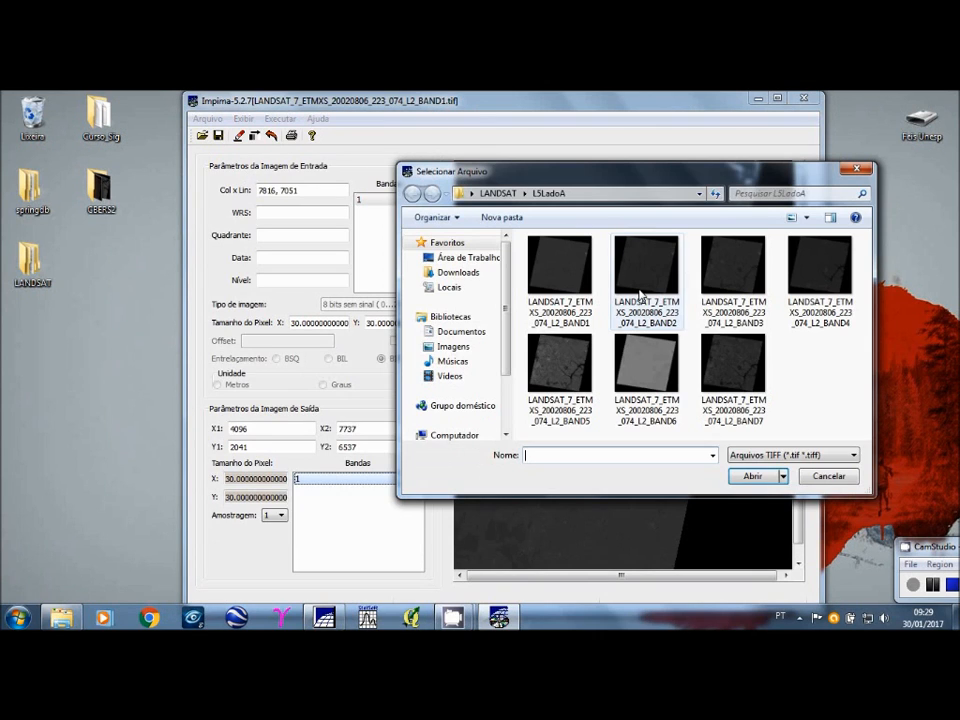
left_click(640, 295)
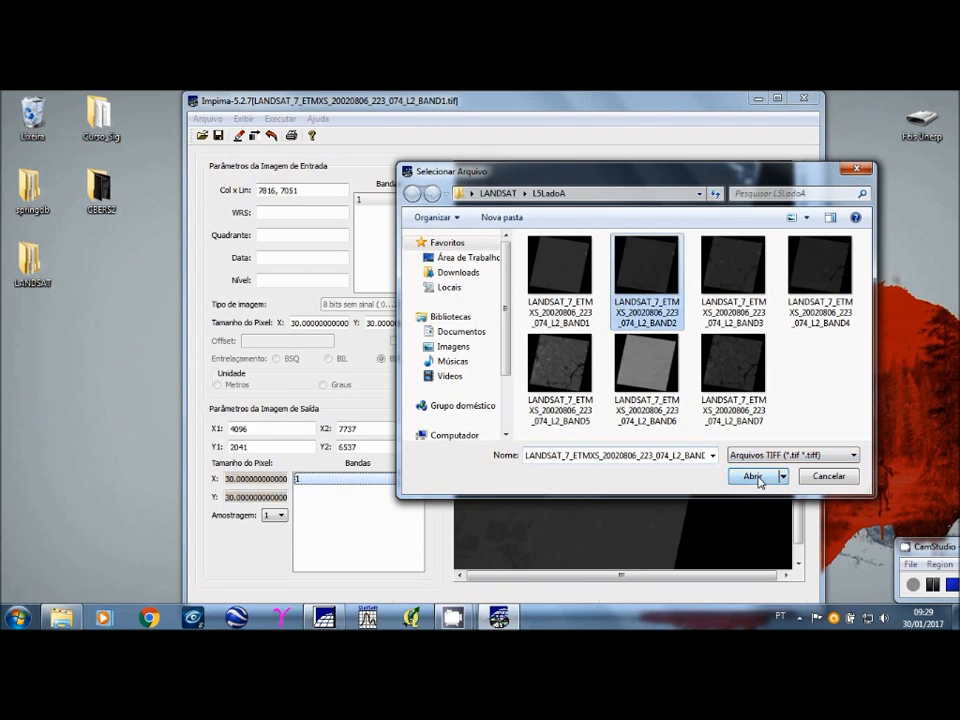
left_click(760, 482)
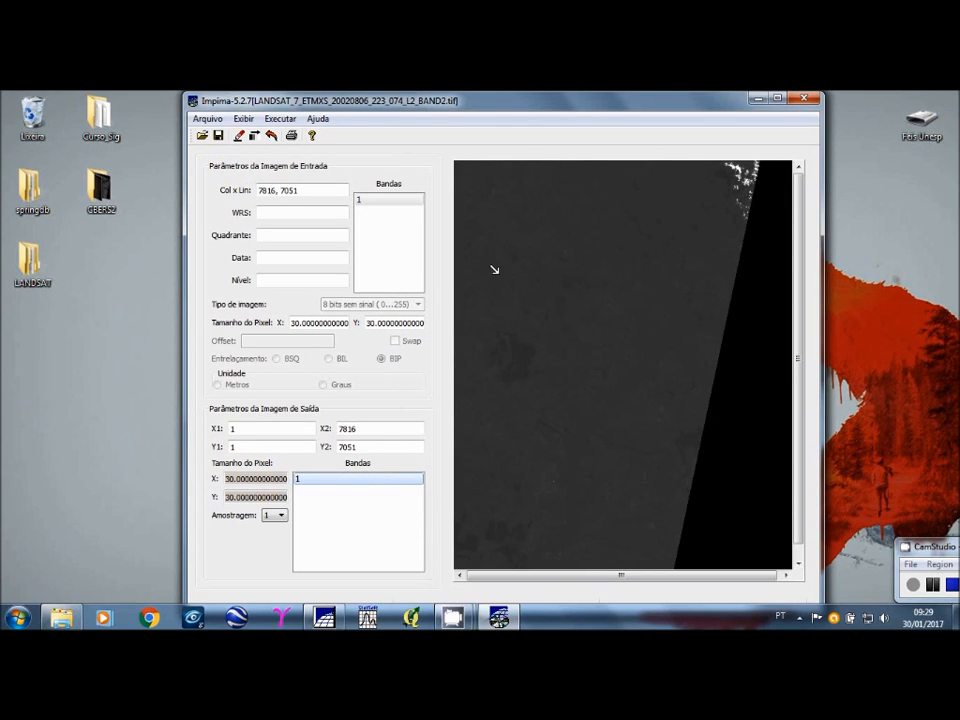
left_click(365, 201)
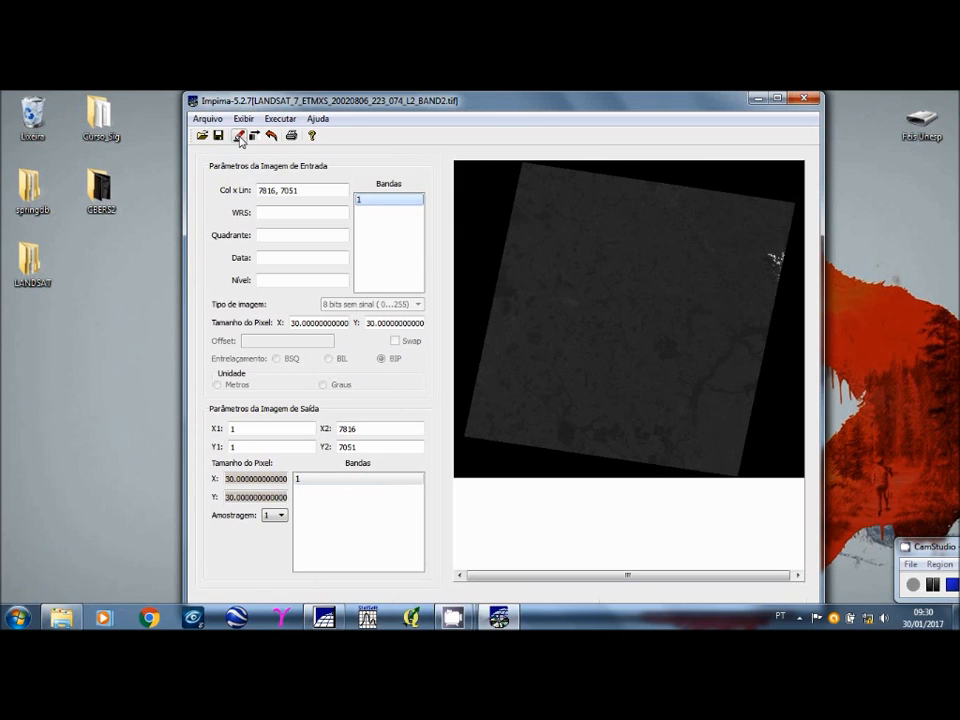
Step: Set the horizontal crop limits of the BAND2 output image to X1 4096 and X2 7737
double_click(238, 427)
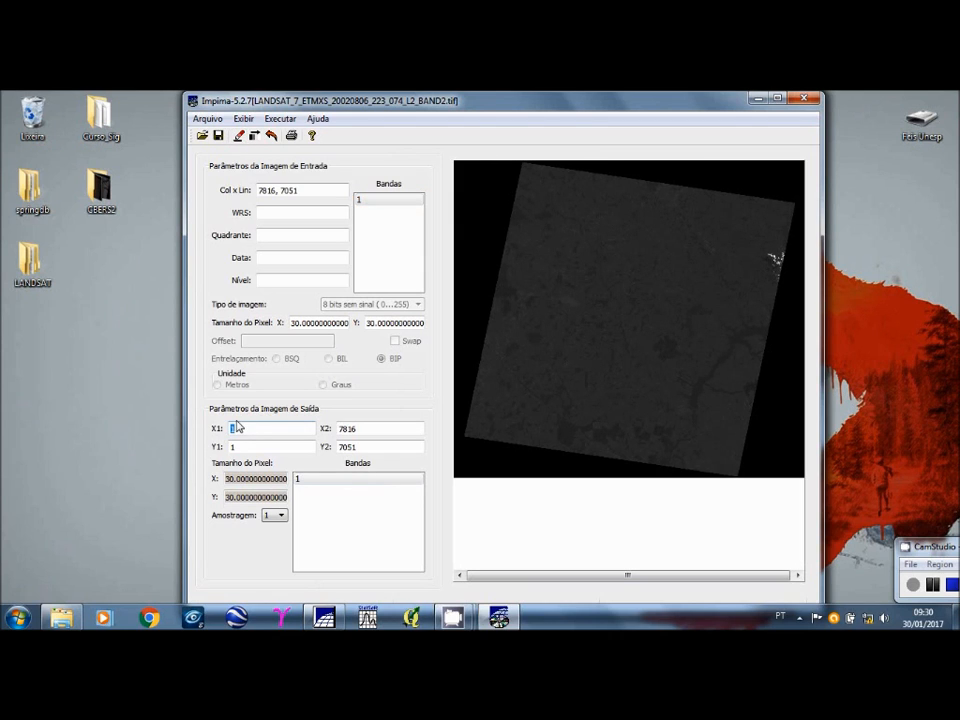
type("4096")
double_click(343, 428)
type("7737")
Step: Set the vertical crop limits of the BAND2 output to Y1 2041 and Y2 6537, and redraw the image
key("Tab")
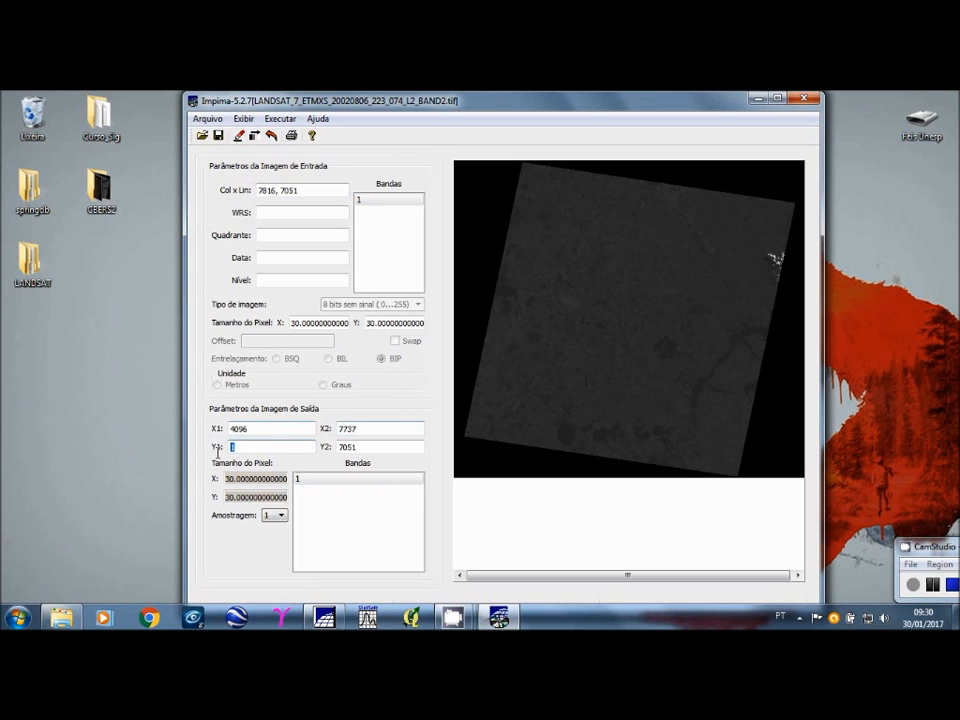
type("2041")
key("Tab")
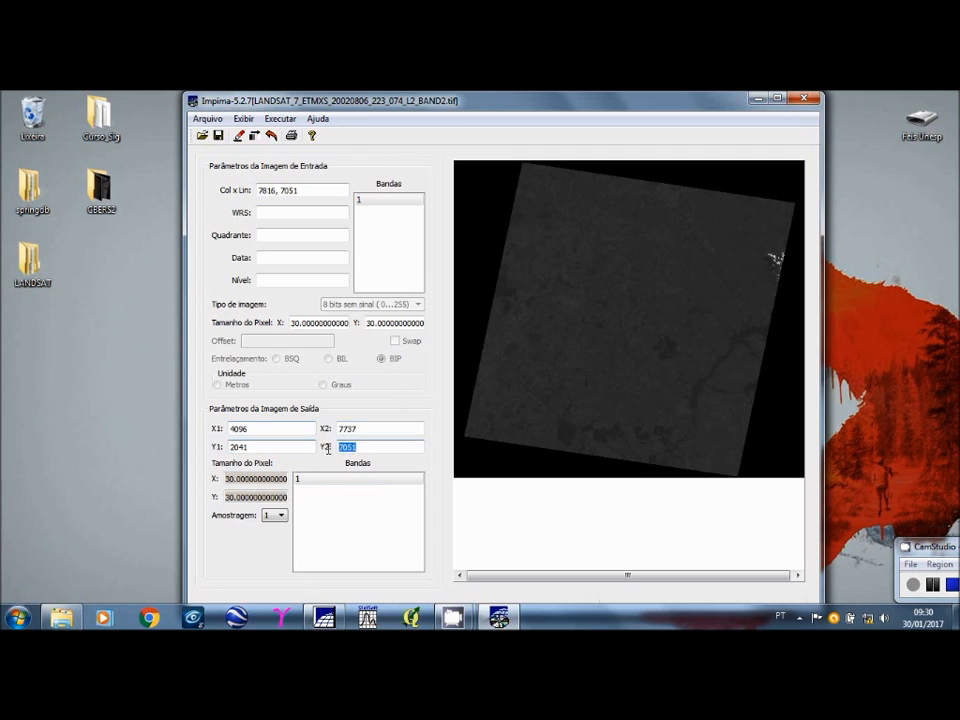
type("6537")
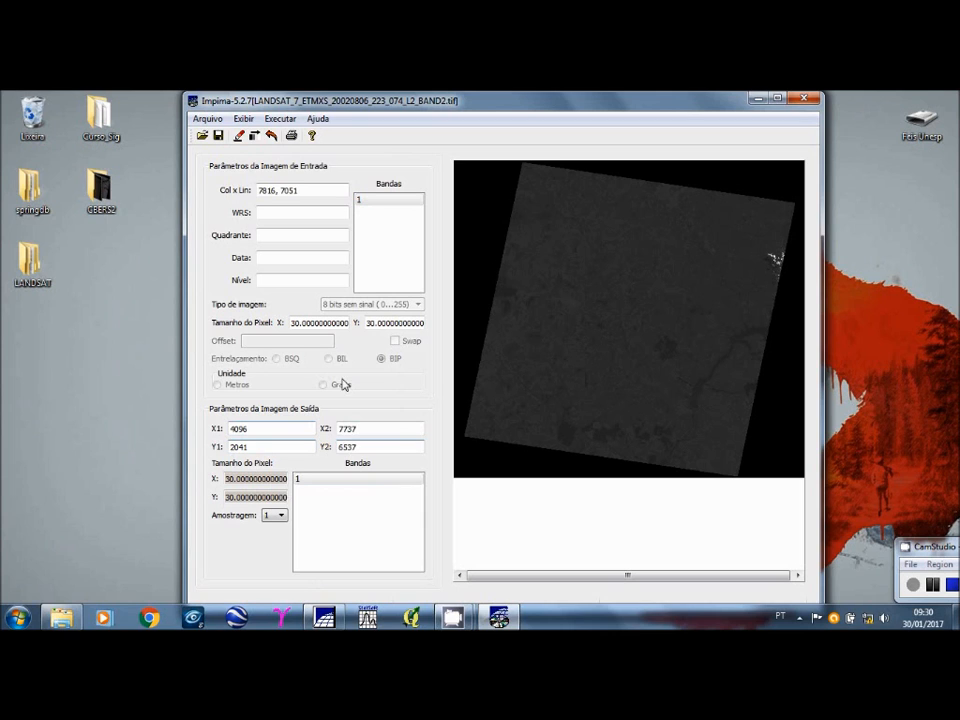
left_click(239, 137)
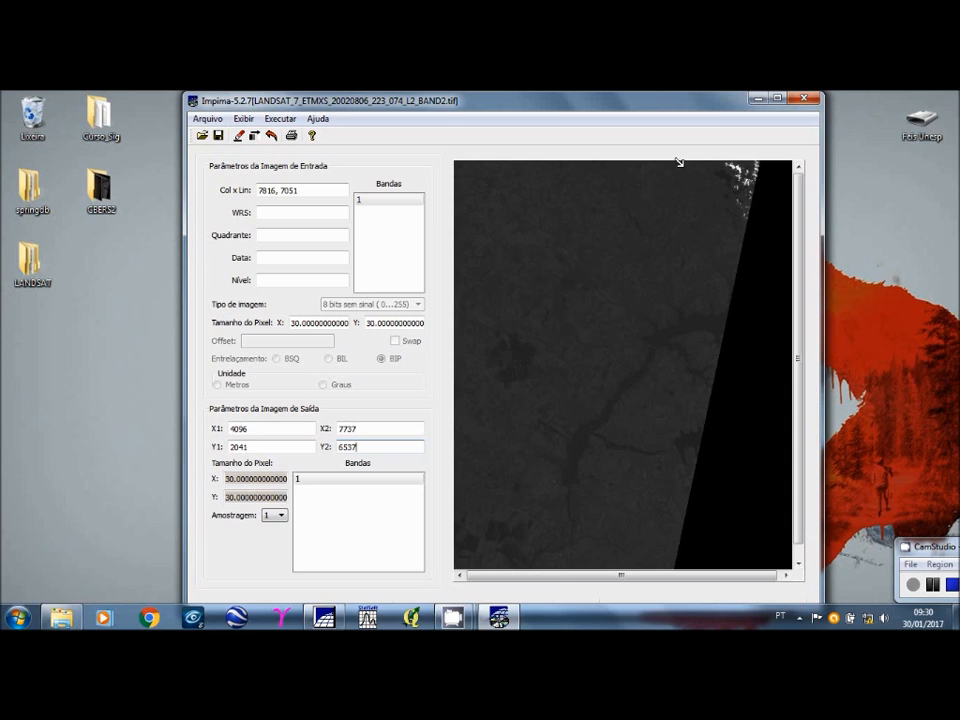
Step: Save the cropped BAND2 image in the L5LadoA folder as an SPG file named L5_08_2002_B2
left_click(208, 119)
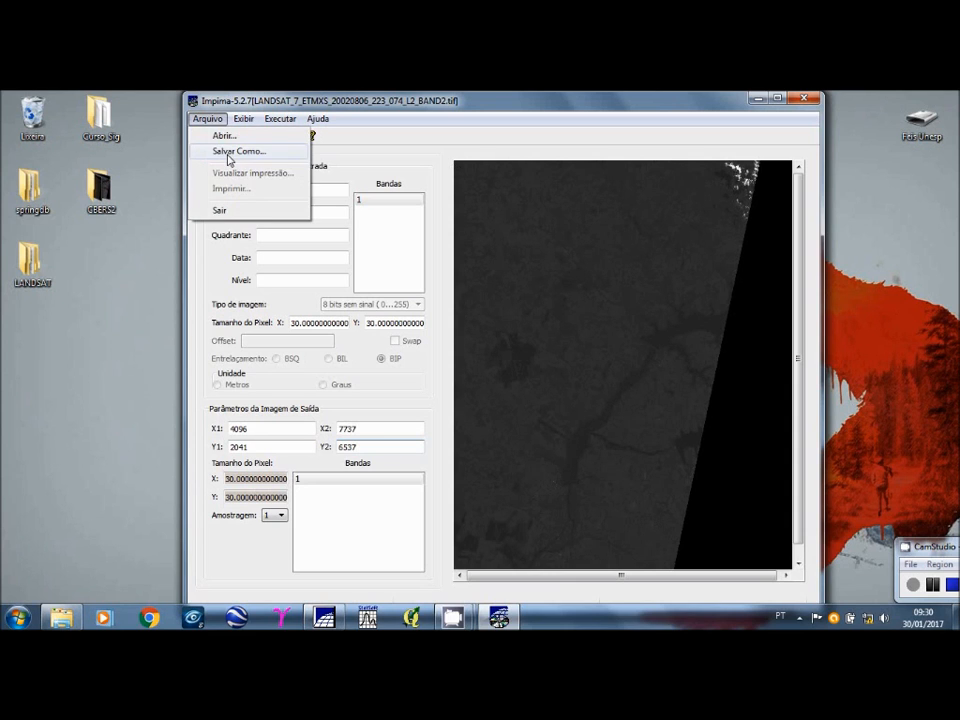
left_click(238, 152)
type("L5_08_2002_B1")
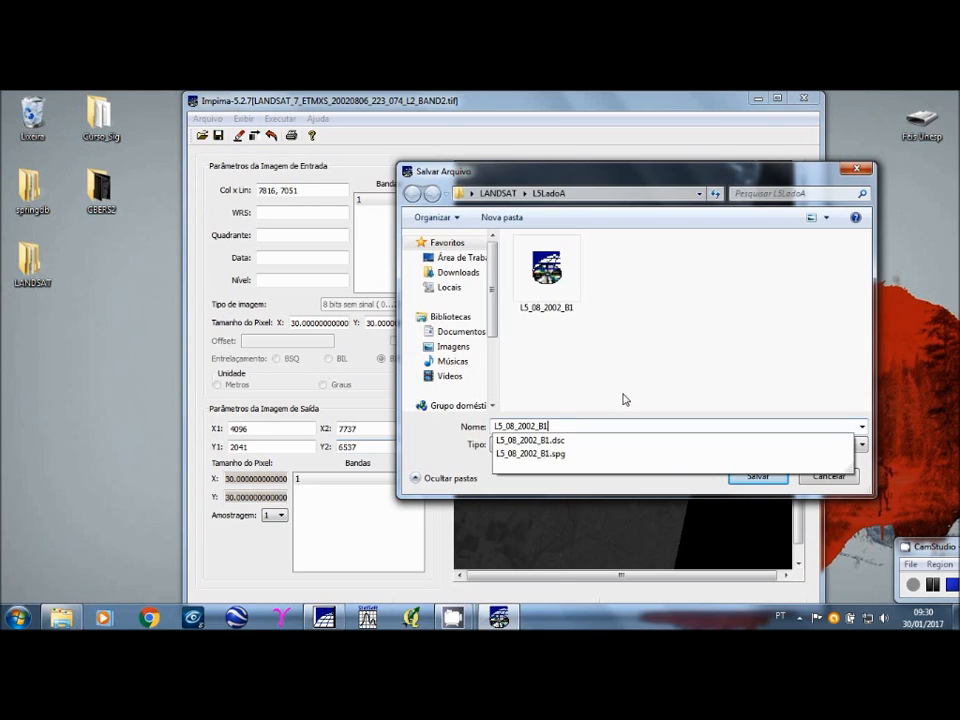
key("BackSpace")
type("2")
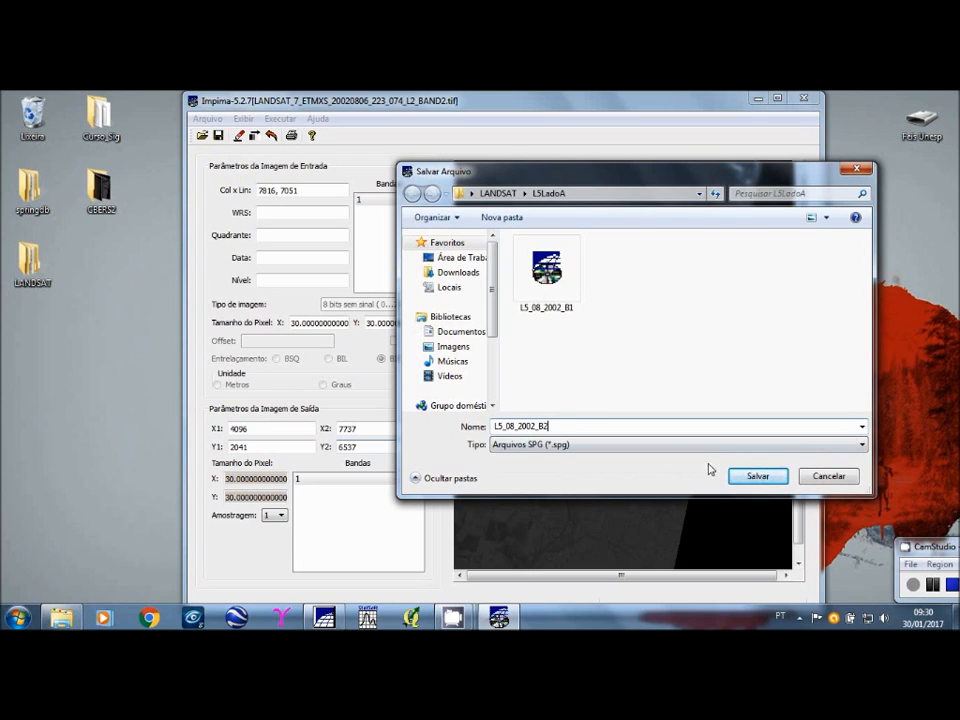
left_click(758, 477)
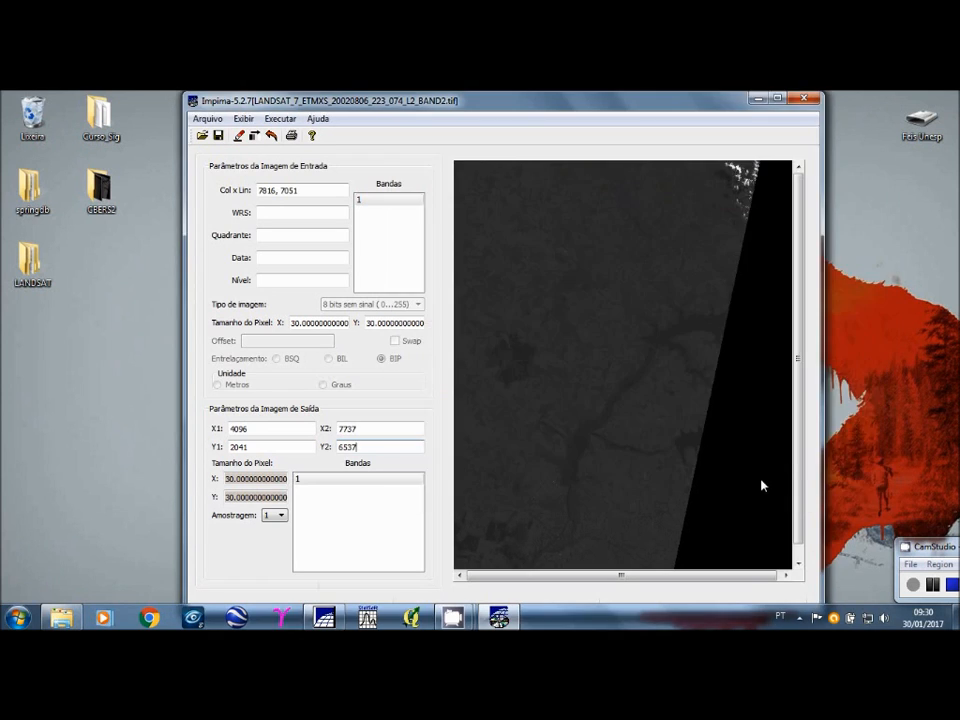
Step: Open the TIFF image LANDSAT_7_ETMXS_20020806_223_074_L2_BAND3 from the L5LadoA folder
left_click(202, 136)
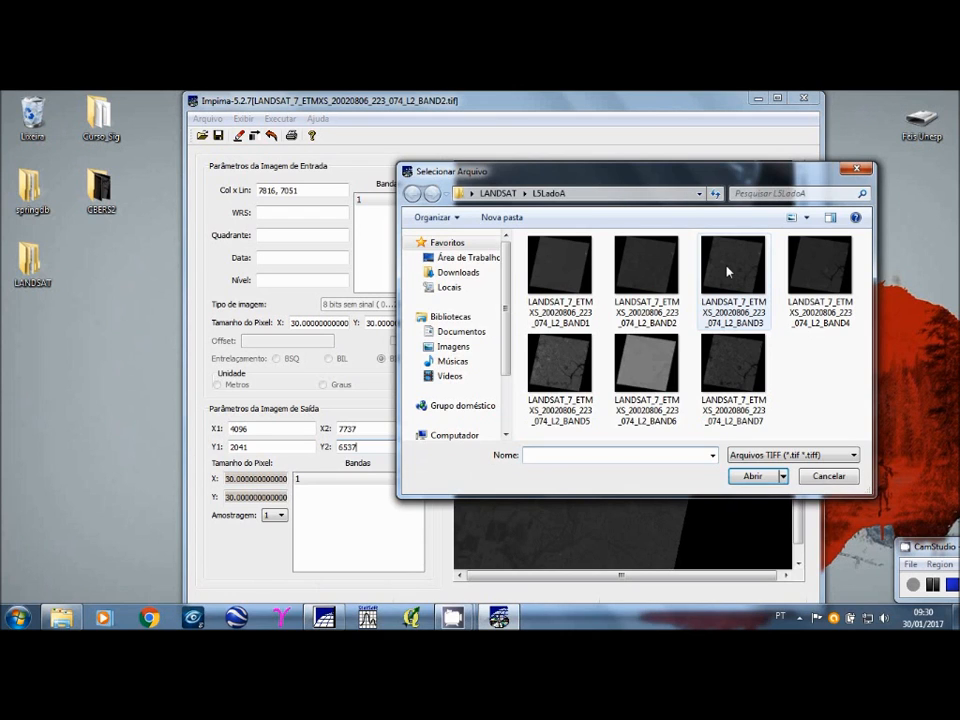
left_click(729, 271)
left_click(755, 477)
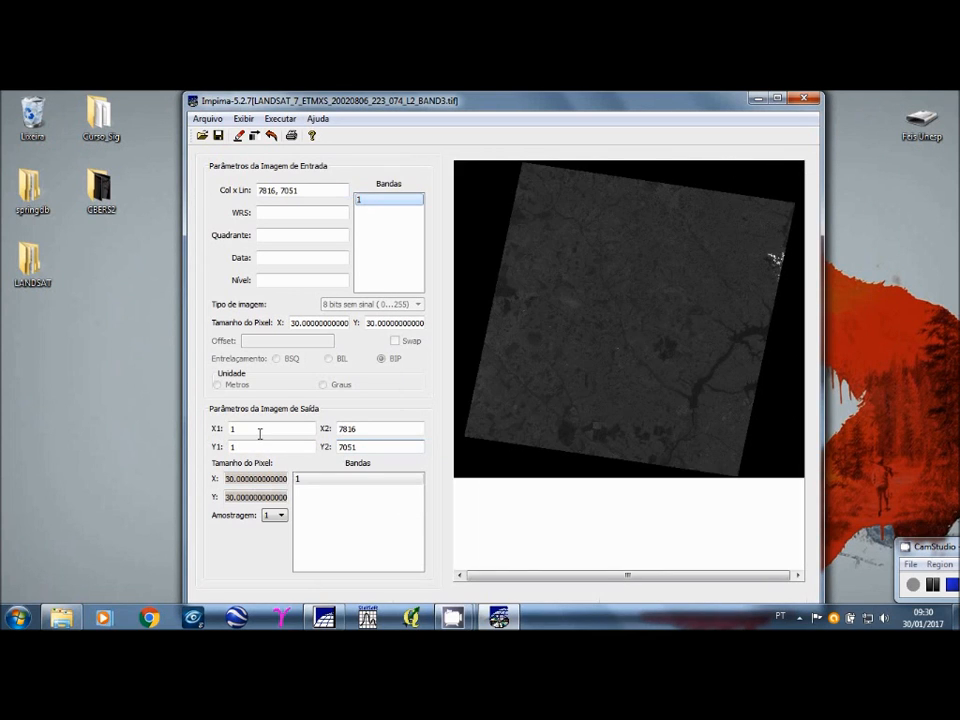
Step: Set the horizontal crop limits of the BAND3 output image to X1 4096 and X2 7737
left_click_drag(260, 434, 210, 440)
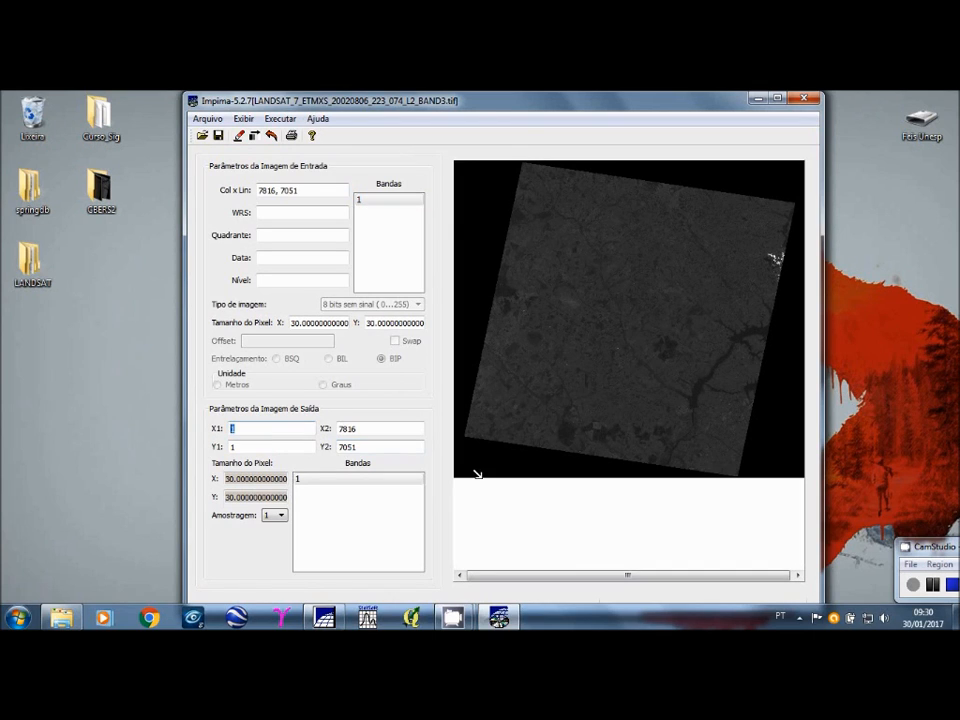
type("4096")
left_click_drag(371, 427, 337, 434)
type("7737")
Step: Set the vertical crop limits of the BAND3 output to Y1 2041 and Y2 6537, and redraw the image
double_click(270, 447)
type("2")
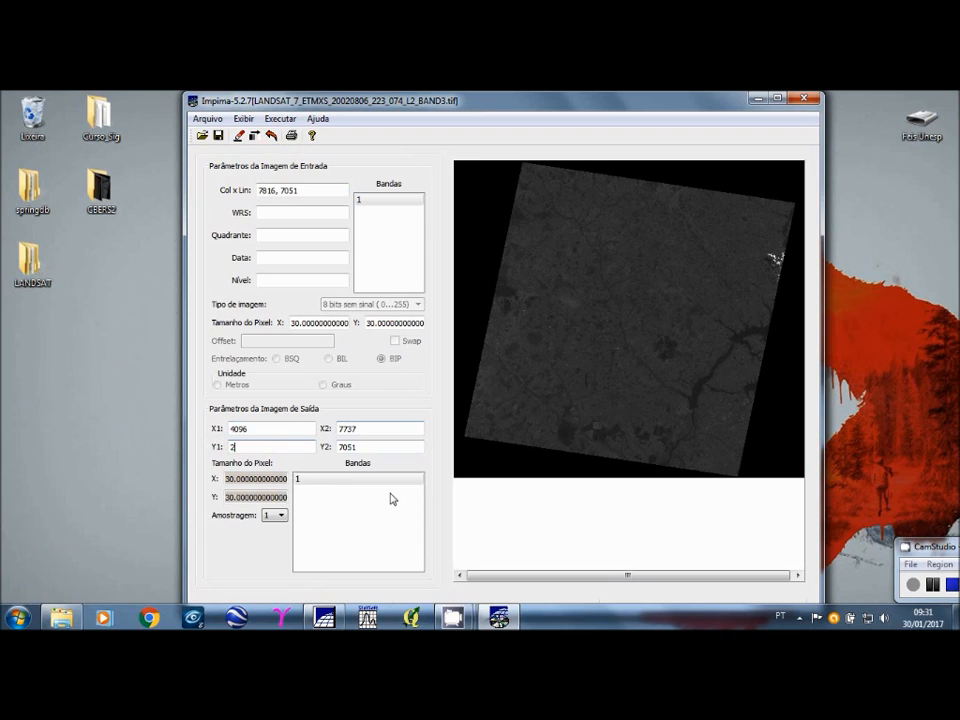
type("041")
left_click_drag(385, 447, 325, 447)
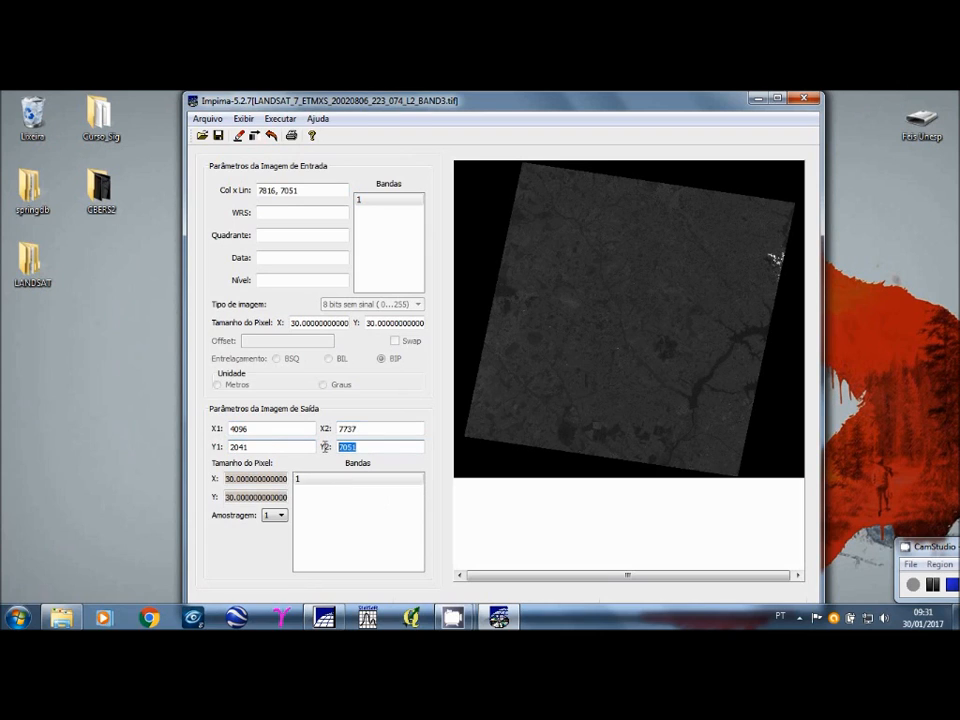
type("6537")
left_click(240, 136)
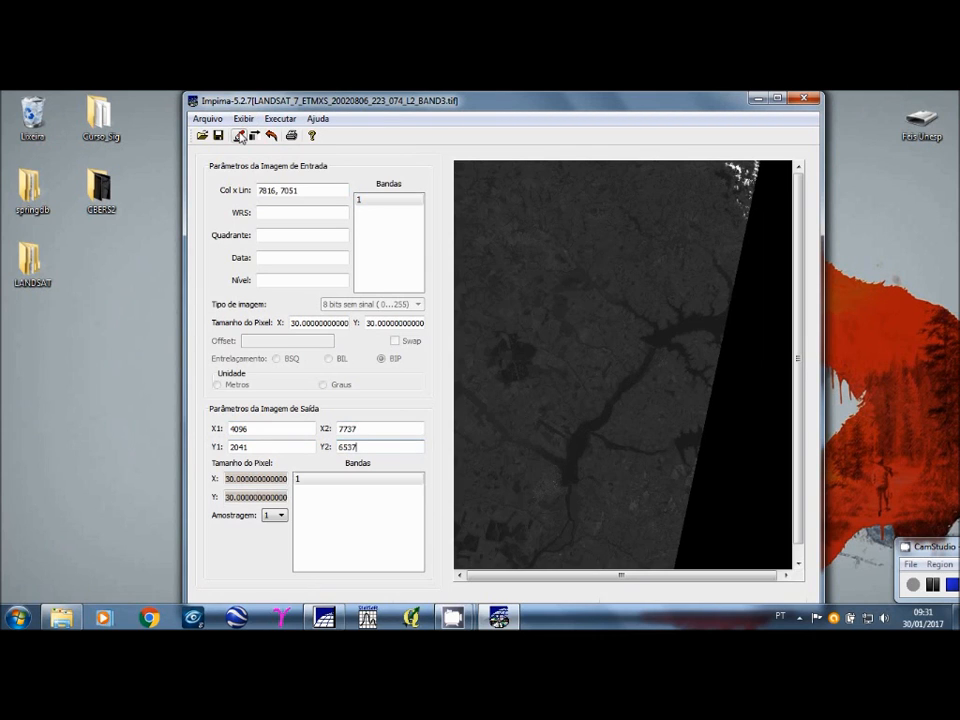
Step: Save the cropped BAND3 image in the L5LadoA folder as an SPG file named L5_08_2002_B3
left_click(208, 118)
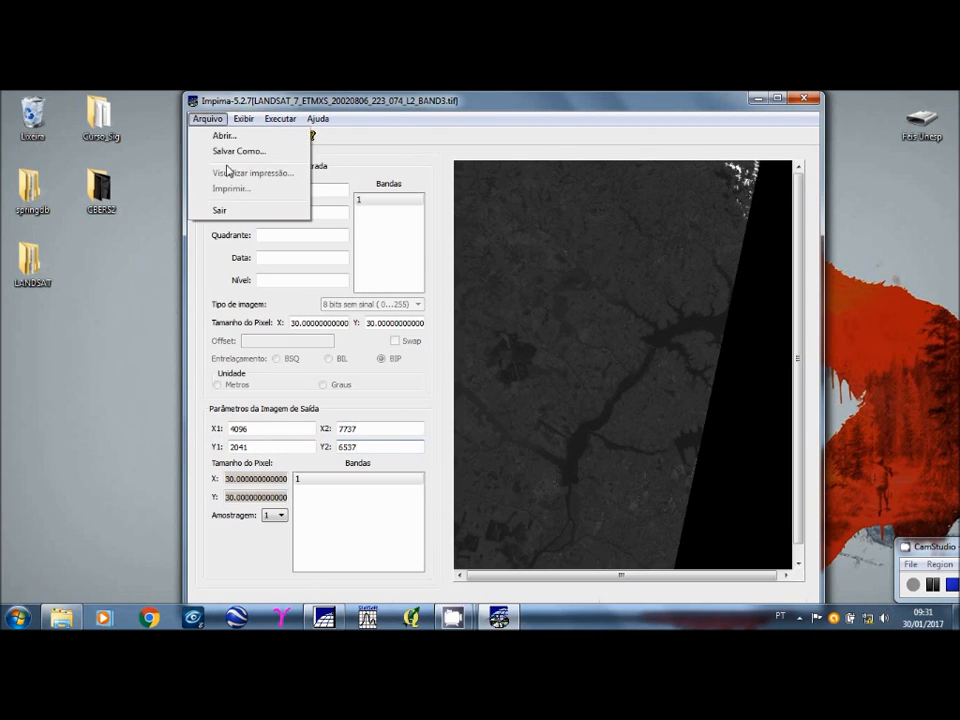
left_click(237, 151)
type("L5_08_2002_B1")
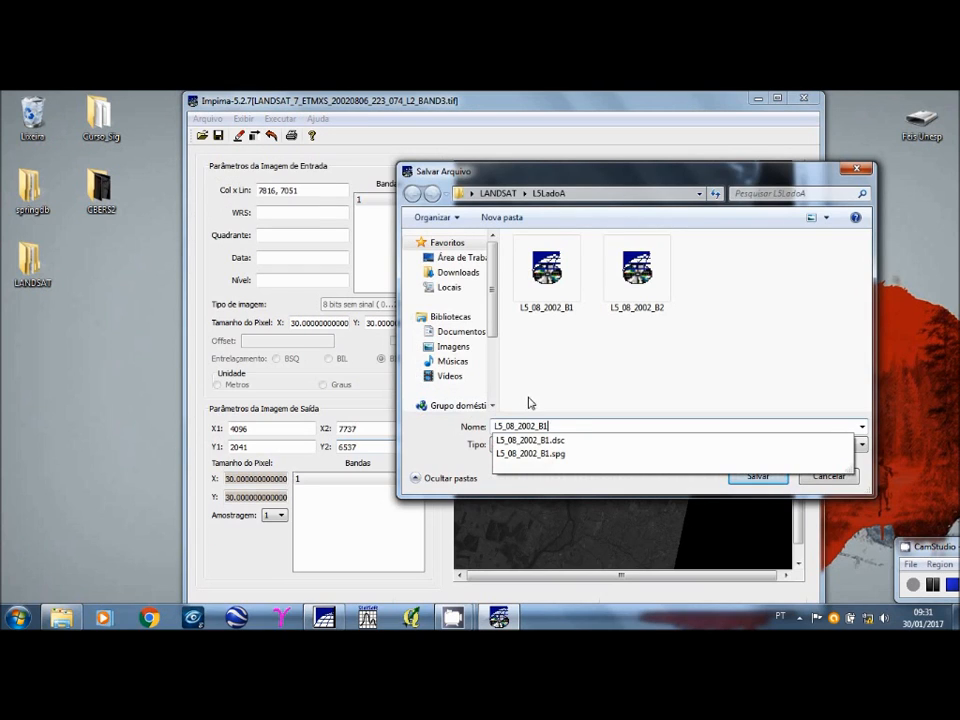
key("BackSpace")
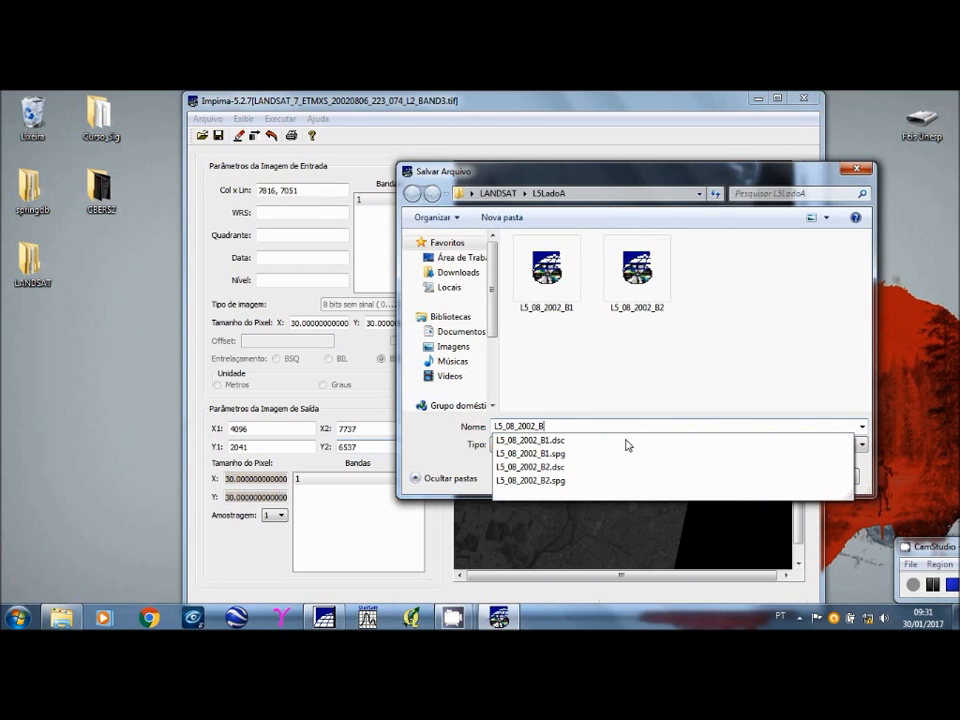
type("3")
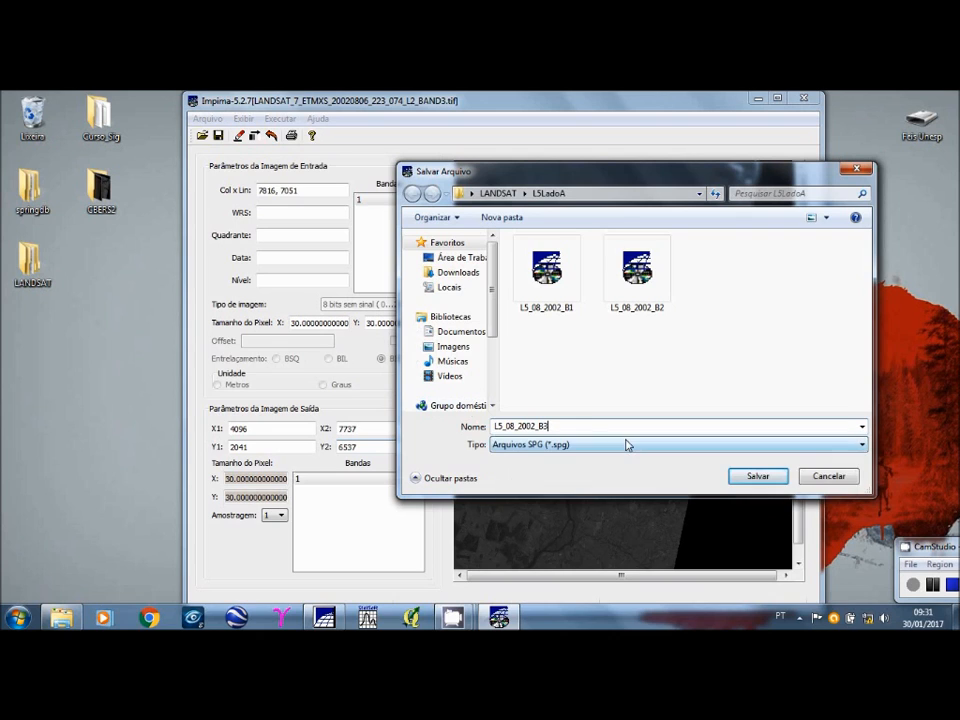
left_click(755, 477)
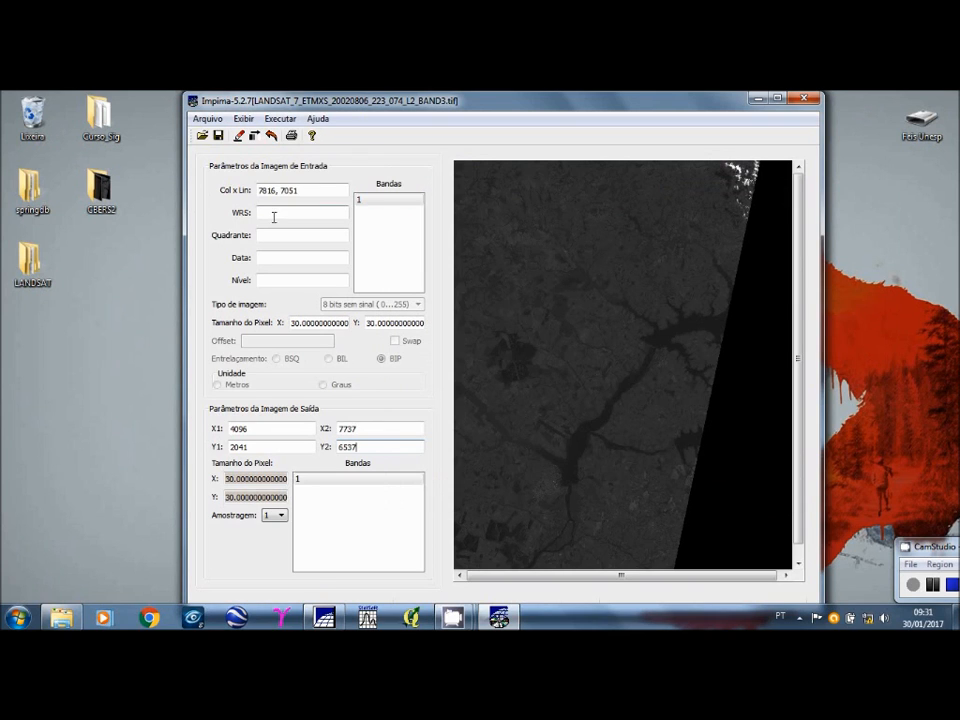
Step: Open the TIFF image LANDSAT_7_ETMXS_20020806_223_074_L2_BAND4 and display its full scene by selecting input band 1
left_click(203, 136)
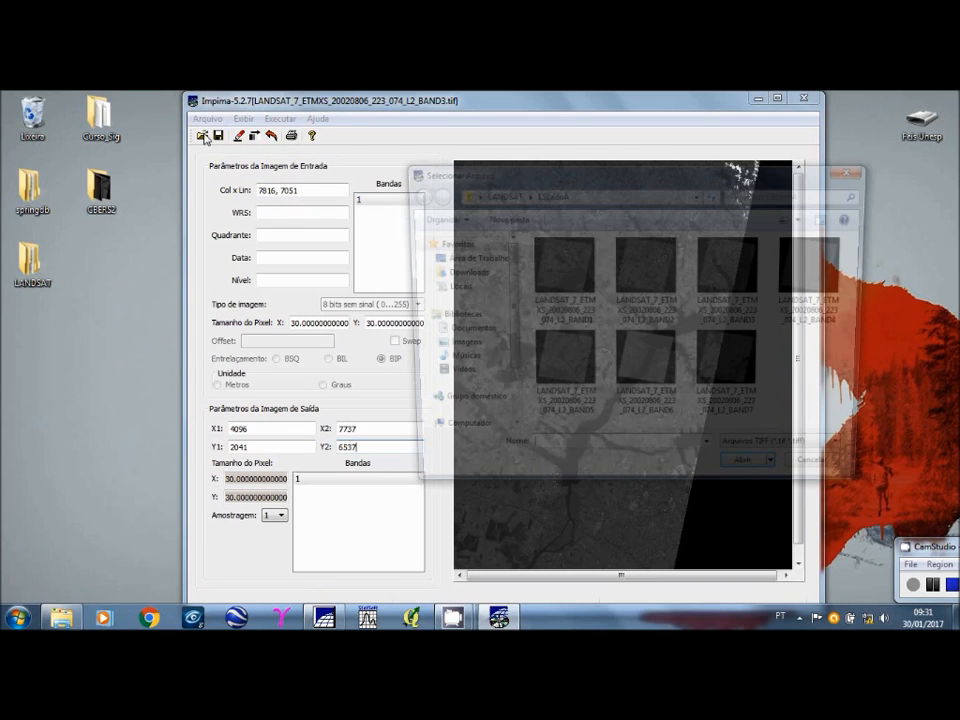
left_click(800, 272)
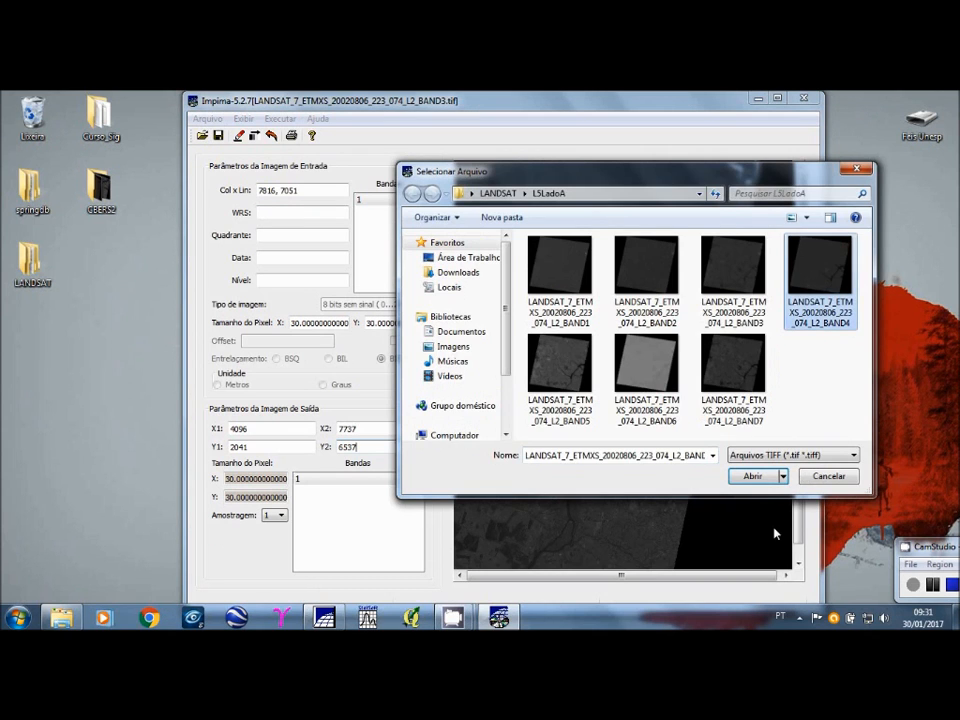
key("Return")
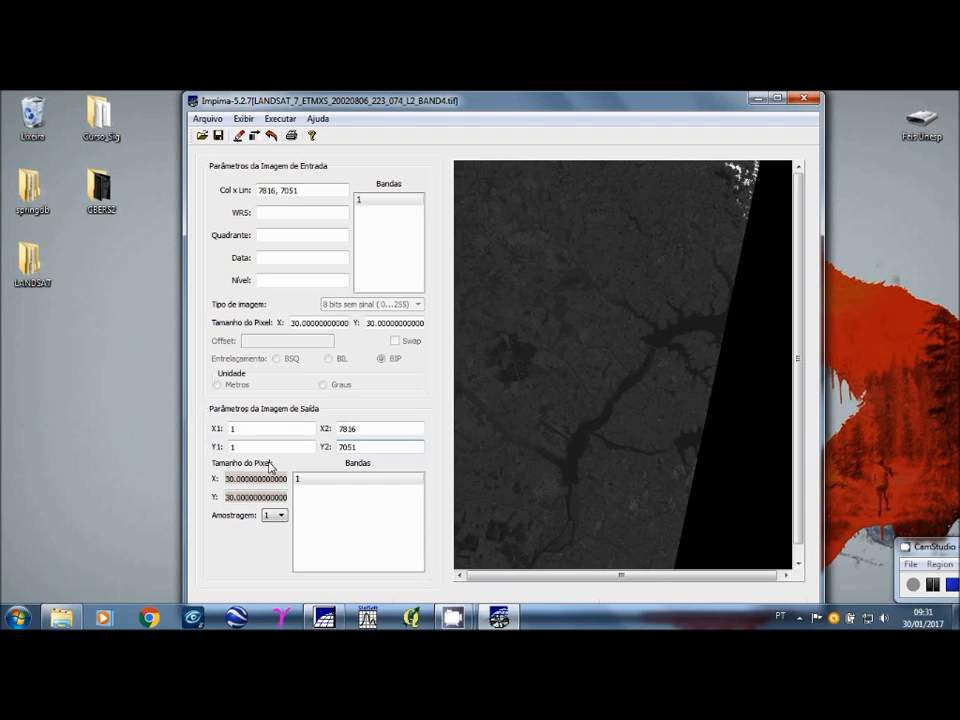
left_click(375, 203)
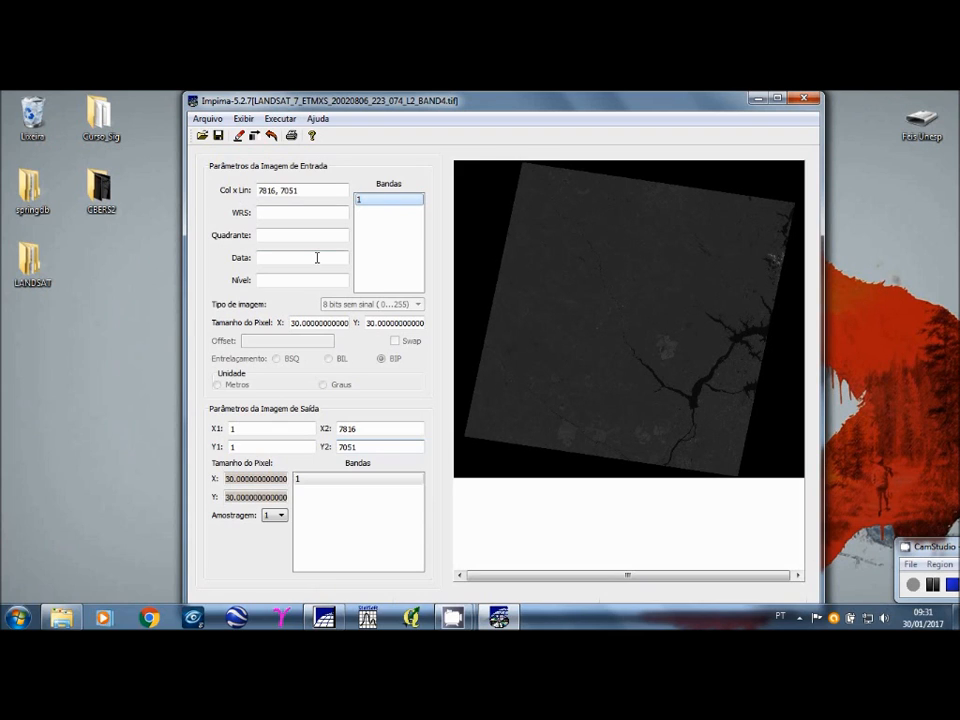
Step: Set the horizontal crop limits of the BAND4 output image to X1 4096 and X2 7737
left_click(250, 427)
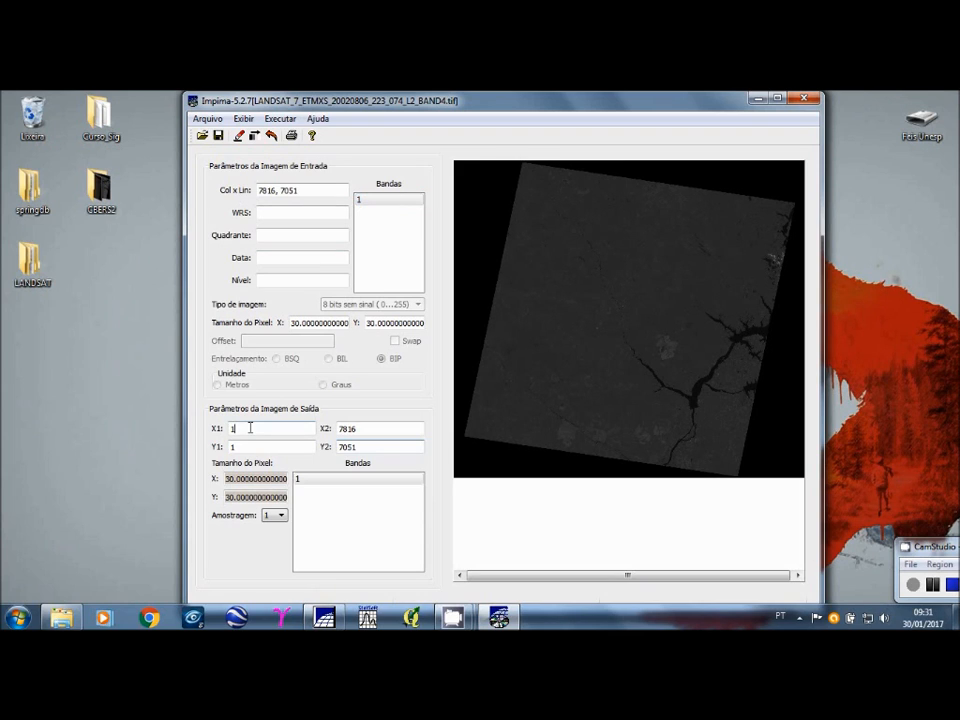
left_click_drag(250, 427, 218, 428)
type("4096")
key("Tab")
type("77")
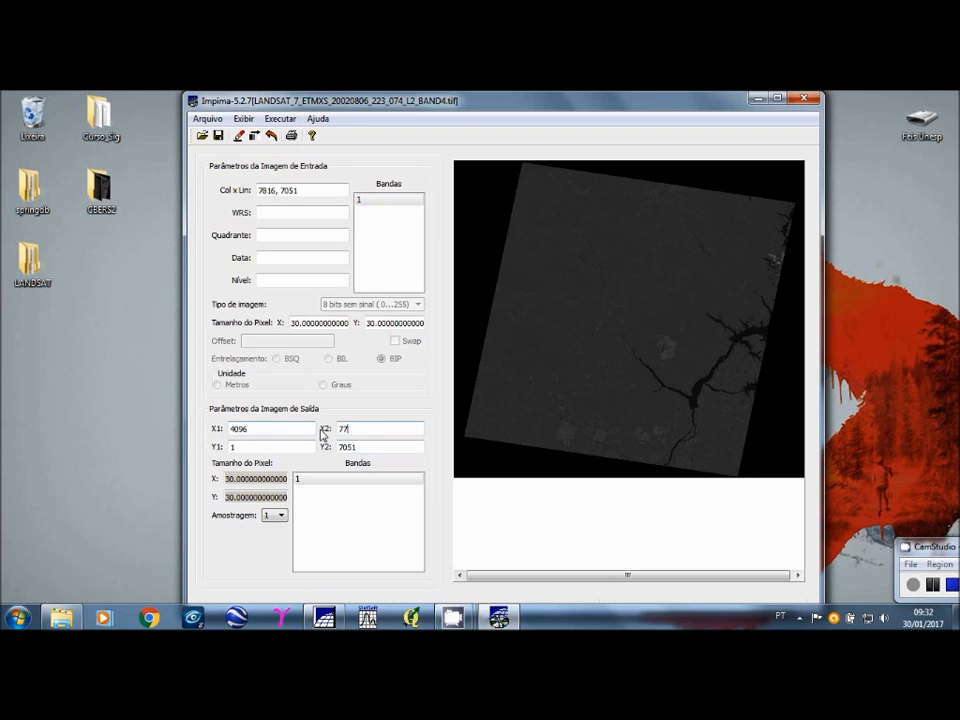
type("37")
Step: Set the vertical crop limits of the BAND4 output to Y1 2041 and Y2 6537, and redraw the image
key("Tab")
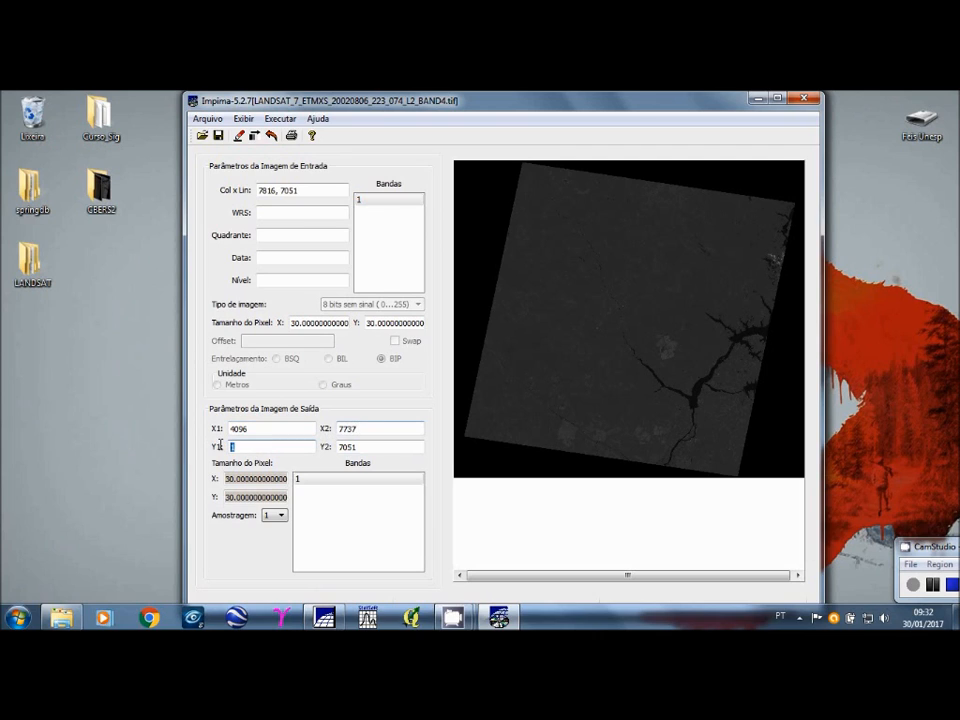
type("2041")
left_click_drag(363, 447, 323, 450)
type("6537")
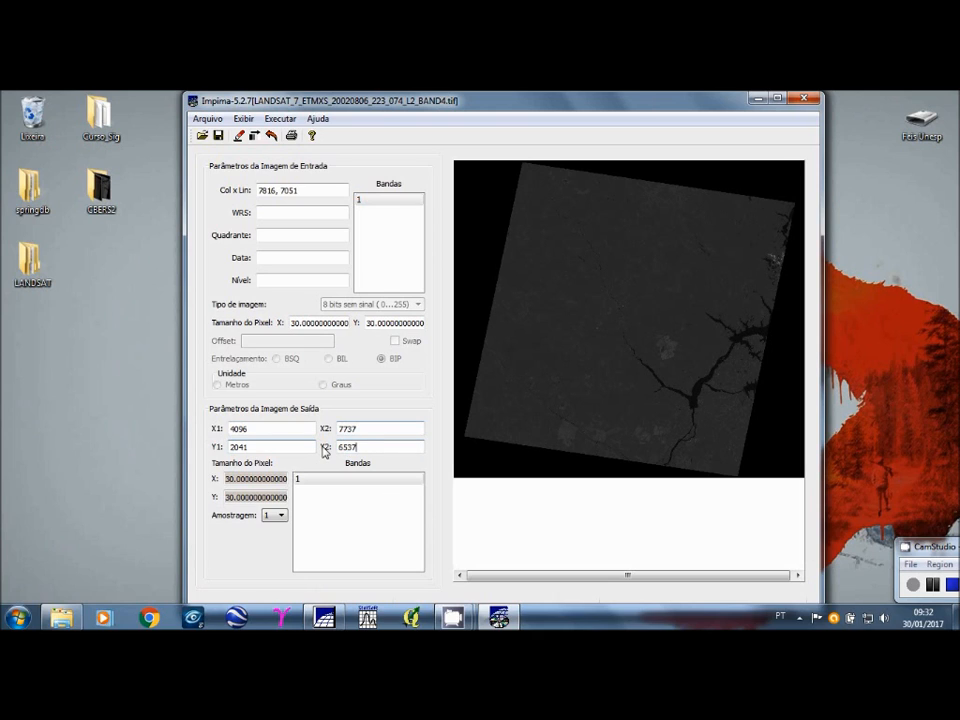
left_click(239, 136)
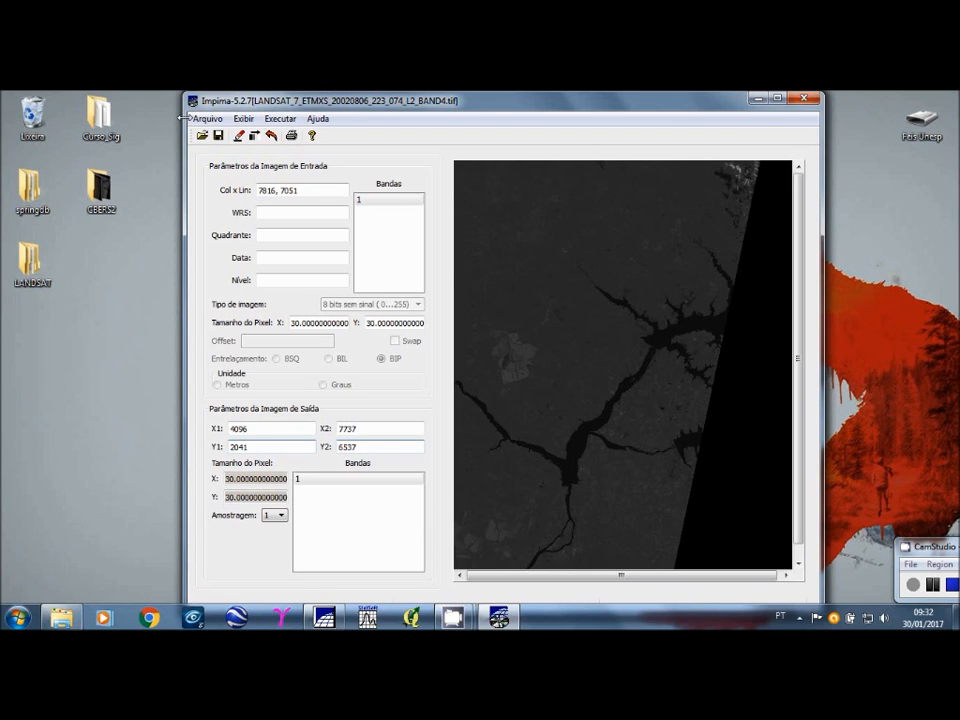
Step: Save the cropped BAND4 image in the L5LadoA folder as an SPG file named L5_08_2002_B4
left_click(207, 118)
left_click(229, 152)
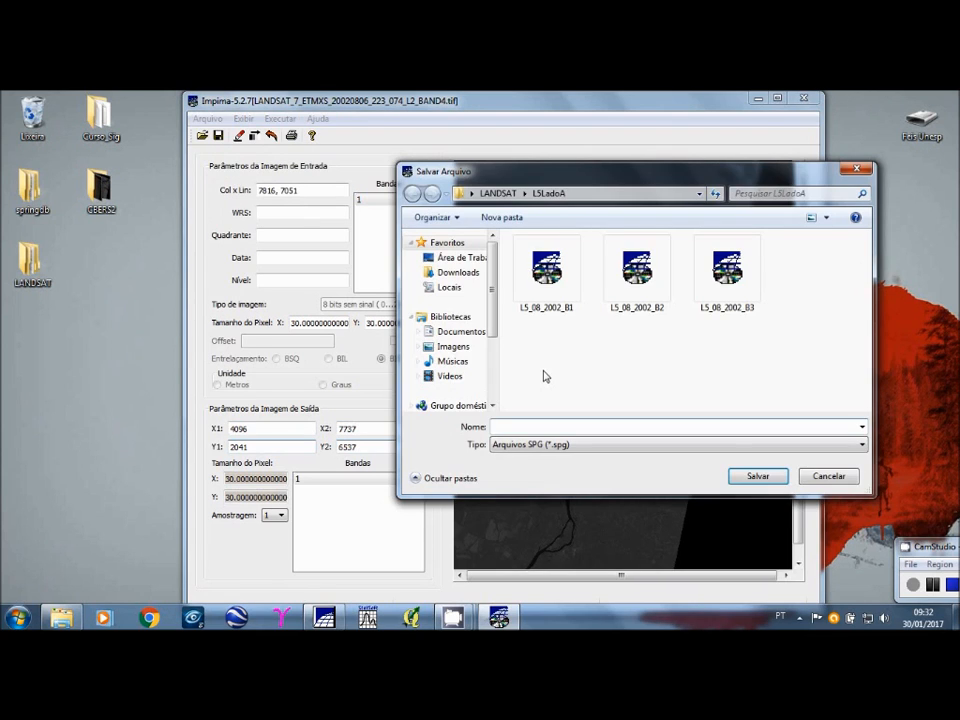
type("L5_08_2002_B1")
key("BackSpace")
type("4")
left_click(759, 477)
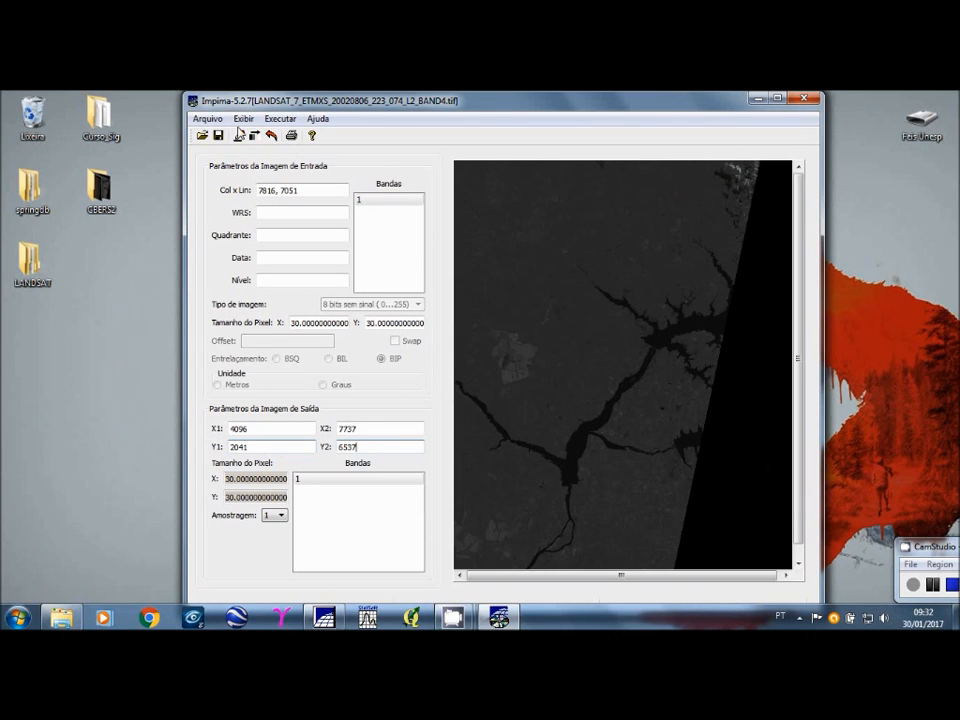
Step: Close Impima and check the saved L5_08_2002 band files in the L5LadoA subfolder of the LANDSAT folder
left_click(804, 99)
left_click(490, 376)
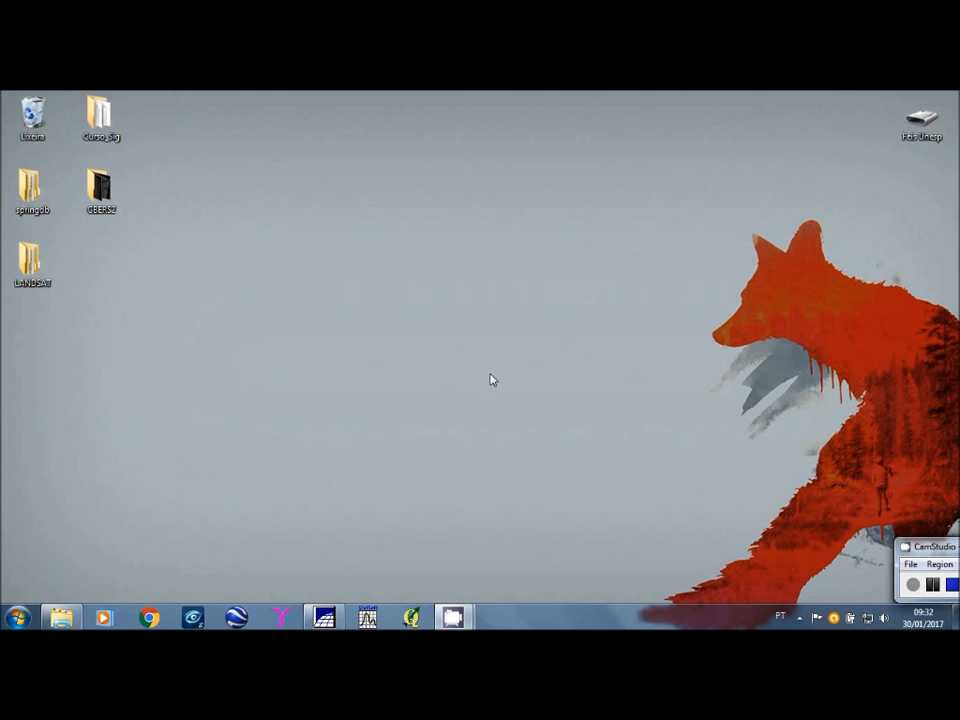
double_click(31, 266)
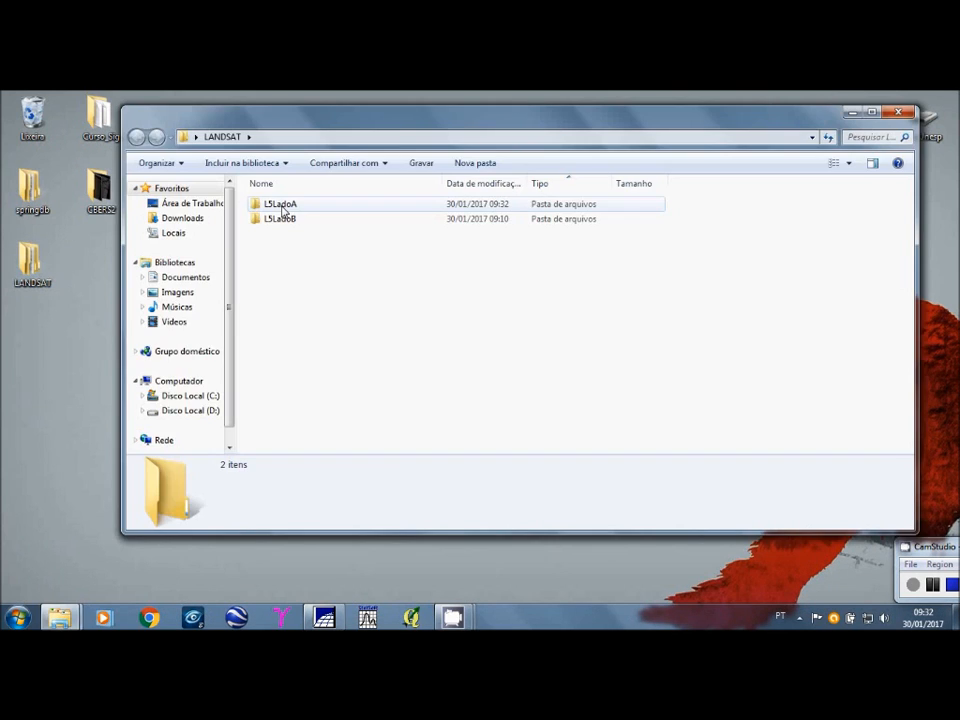
double_click(284, 206)
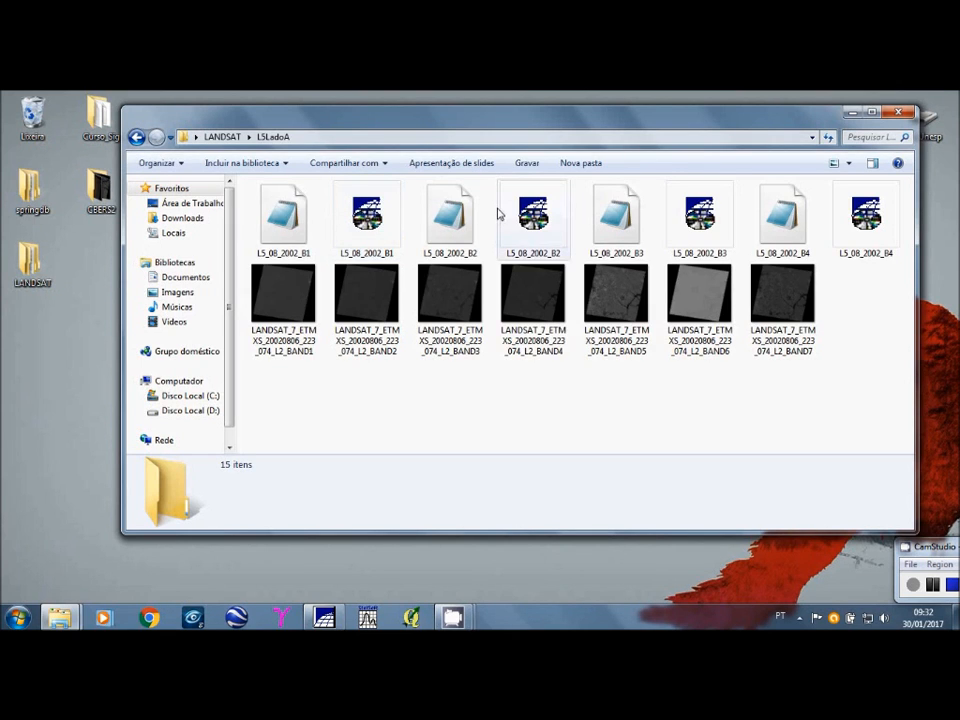
left_click(900, 113)
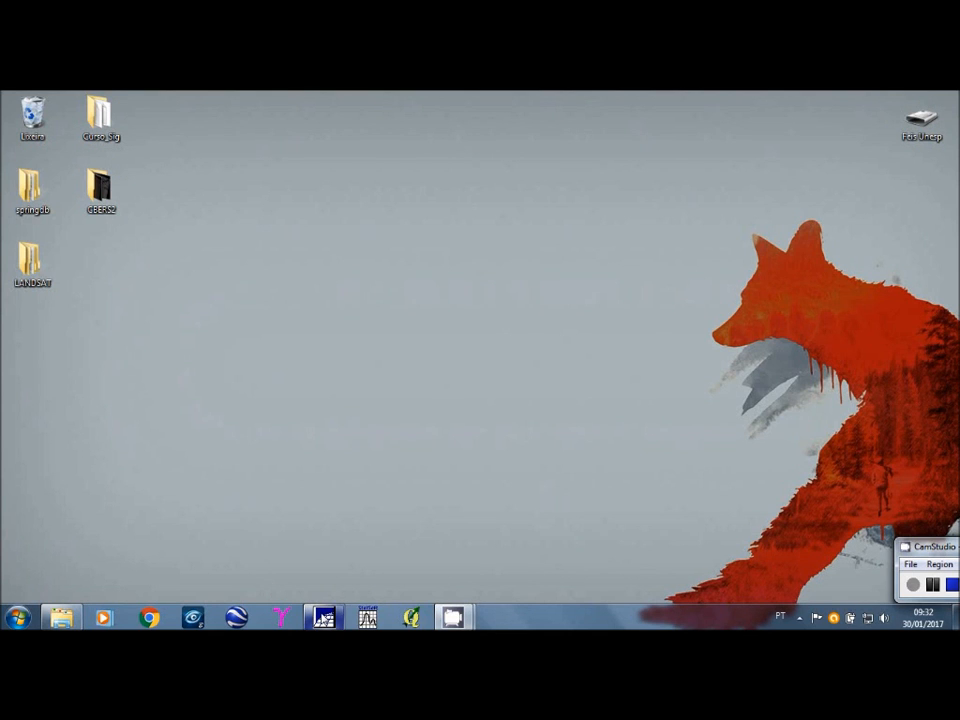
Step: Switch to SPRING, hide the CBERS BAND4 image and collapse the CBERS category
left_click(324, 617)
left_click(48, 267)
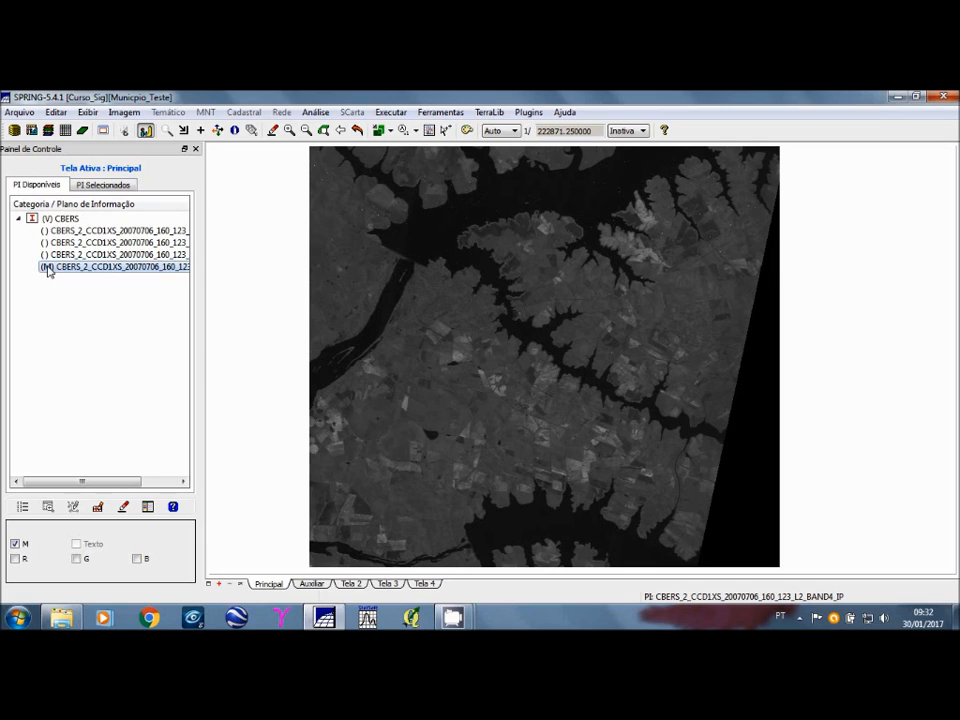
left_click(47, 267)
left_click(18, 219)
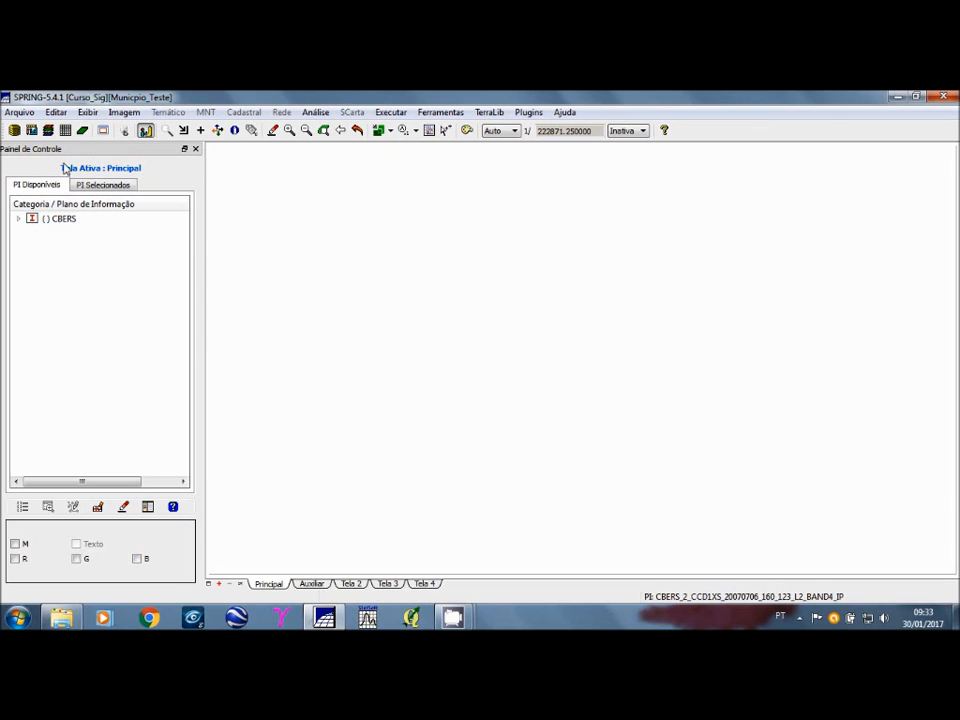
Step: Create a data model category named LANDSAT5 with the Imagem model, apply it and close the data model window
left_click(48, 131)
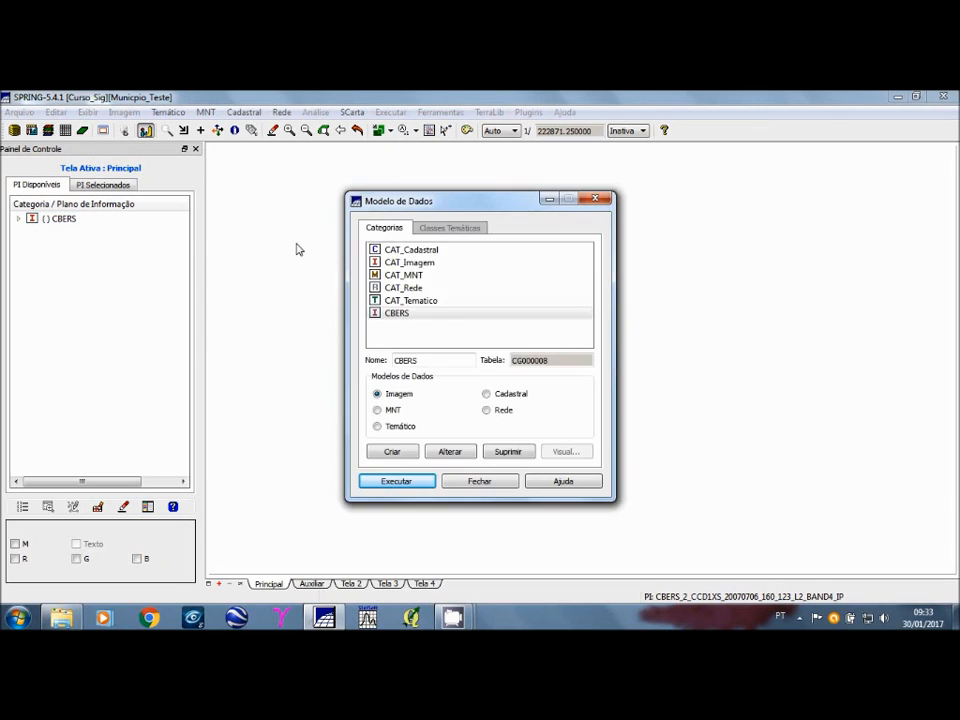
double_click(432, 359)
type("L")
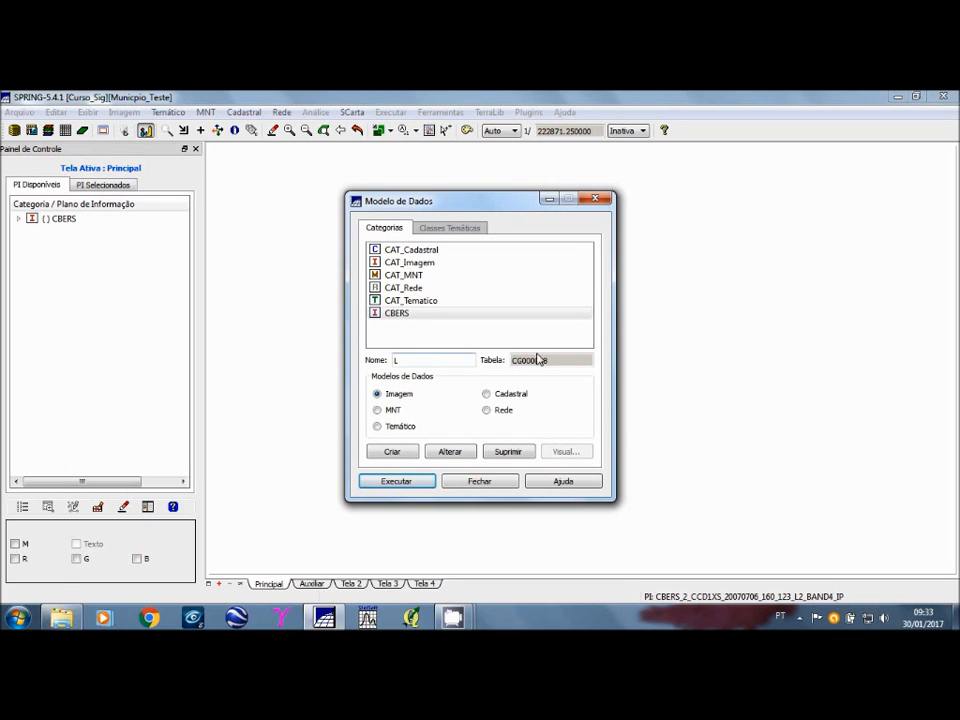
type("ANDSAT%")
key("BackSpace")
type("5")
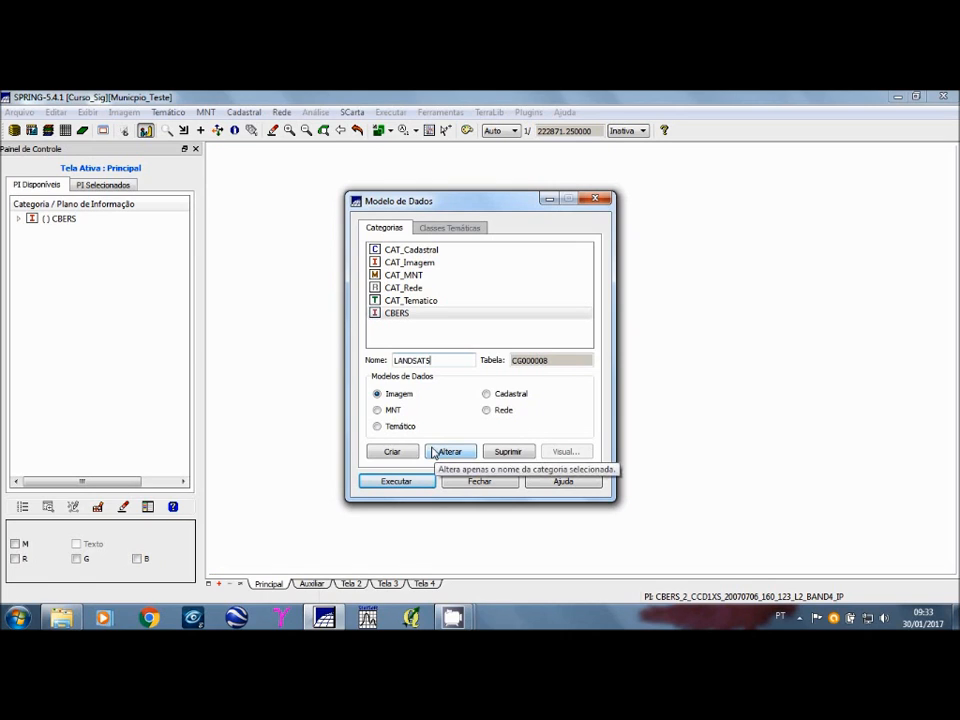
left_click(393, 451)
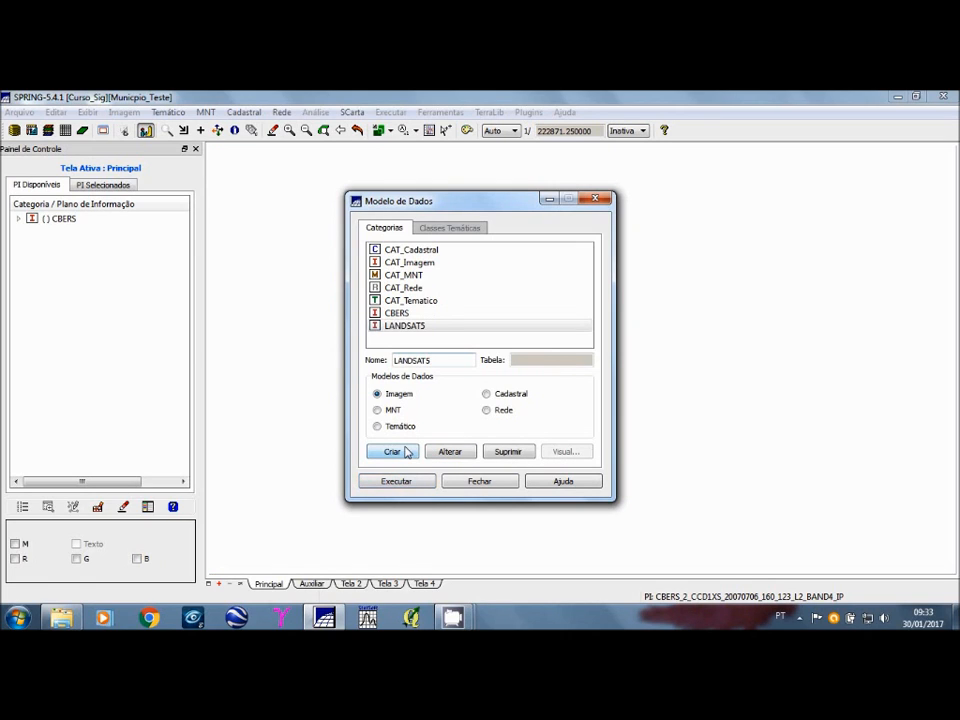
left_click(396, 482)
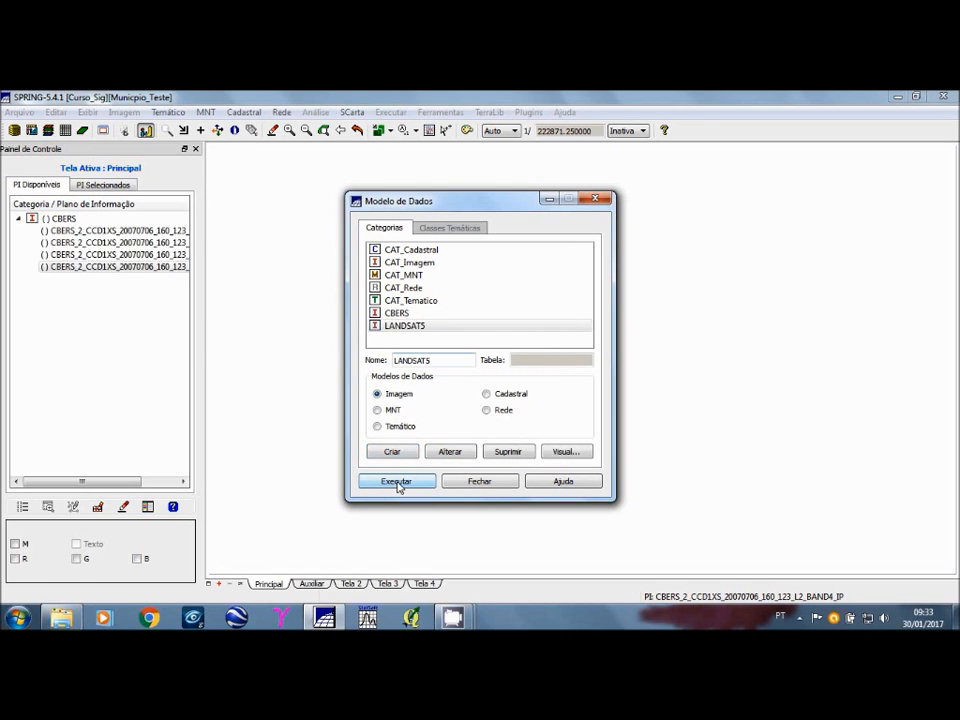
left_click(480, 482)
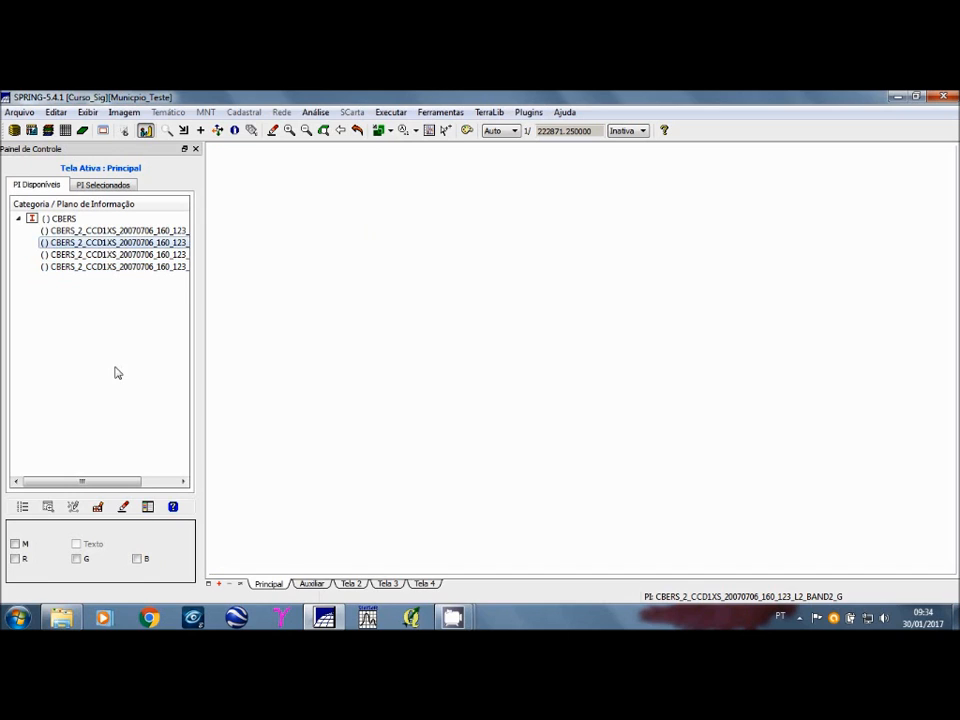
Step: Display the CBERS bands as a colour composite with BAND2 in blue, BAND3 in red and BAND4 in green
left_click(138, 560)
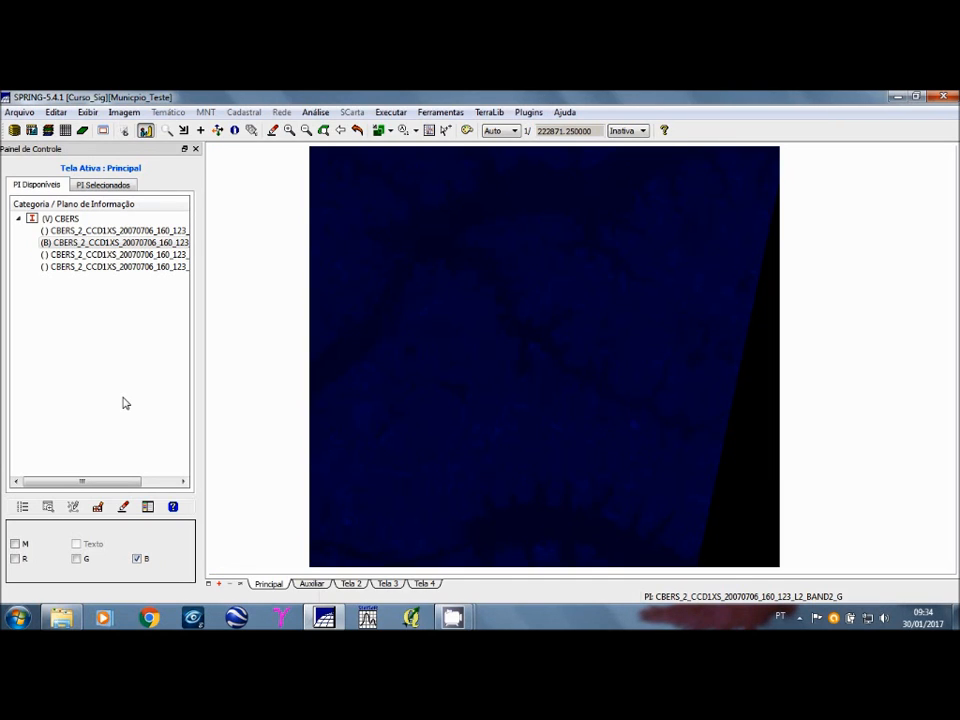
left_click(88, 267)
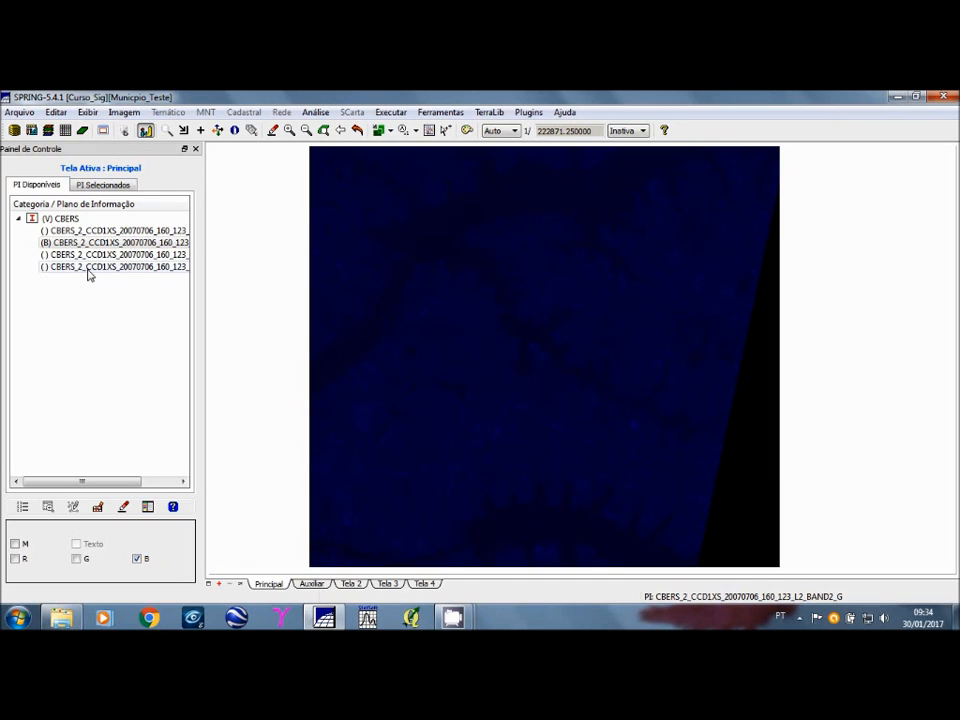
left_click(91, 256)
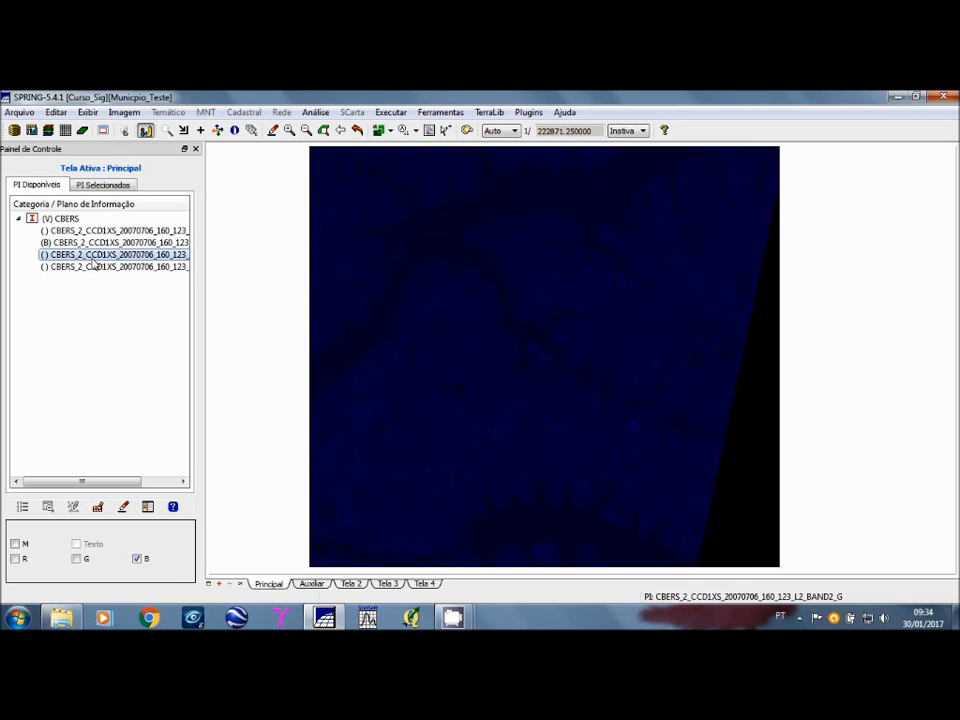
left_click(16, 559)
left_click(103, 267)
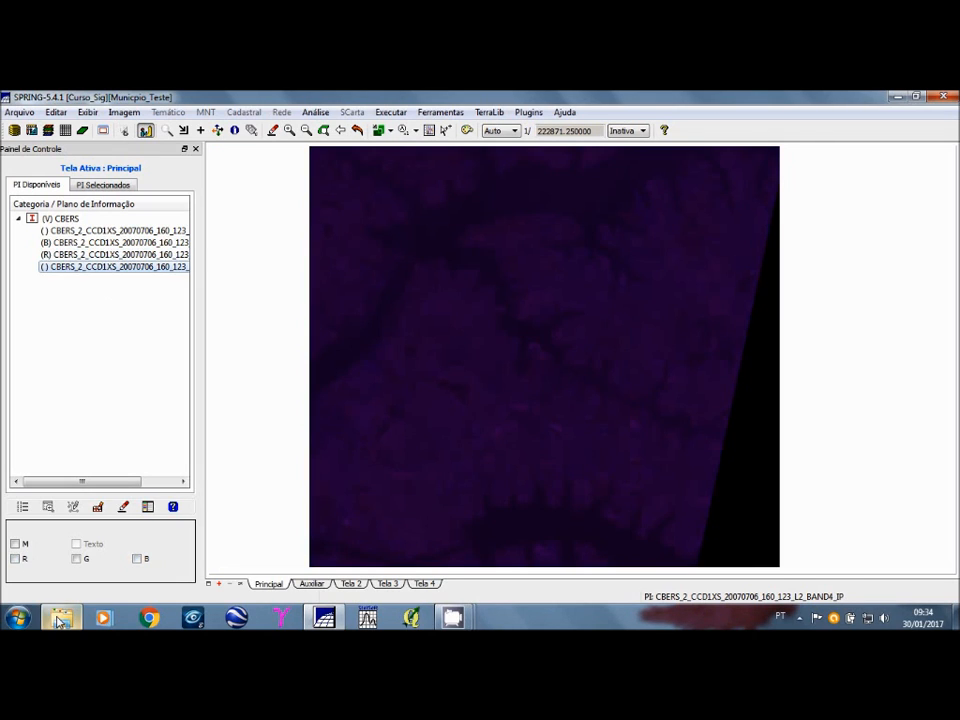
left_click(76, 559)
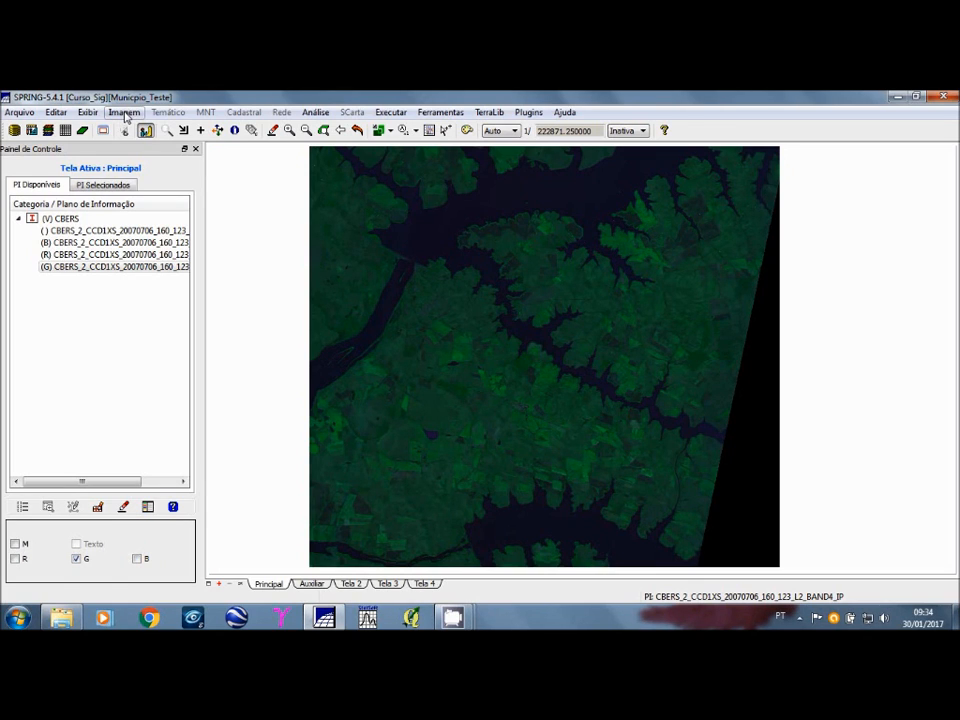
Step: Remove the three bands of the colour composite and display only CBERS BAND4 in monochrome
left_click(60, 255)
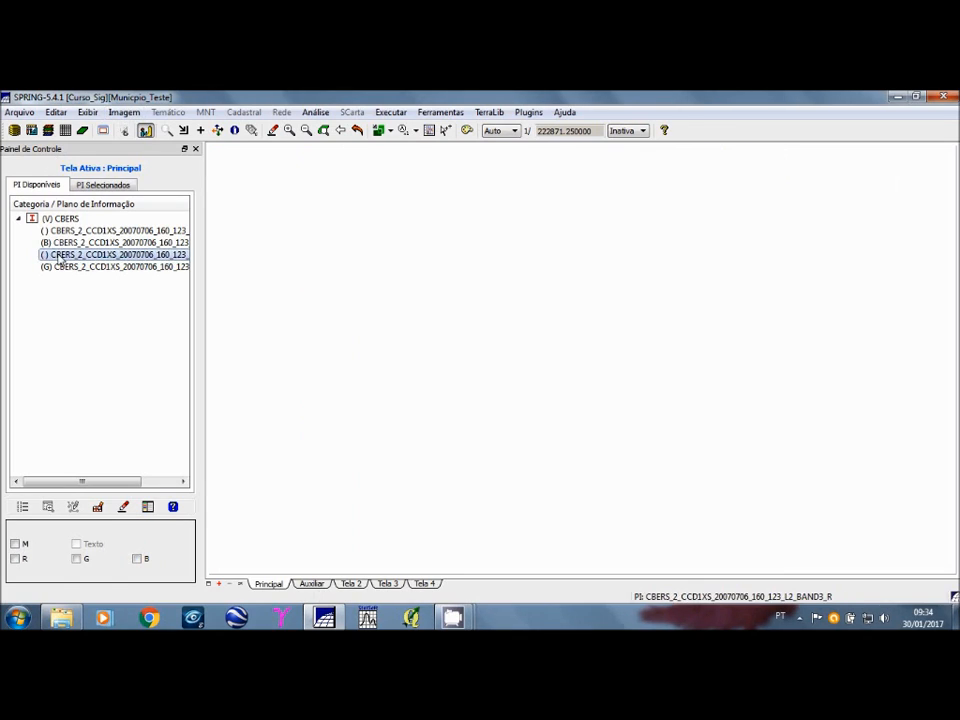
left_click(60, 244)
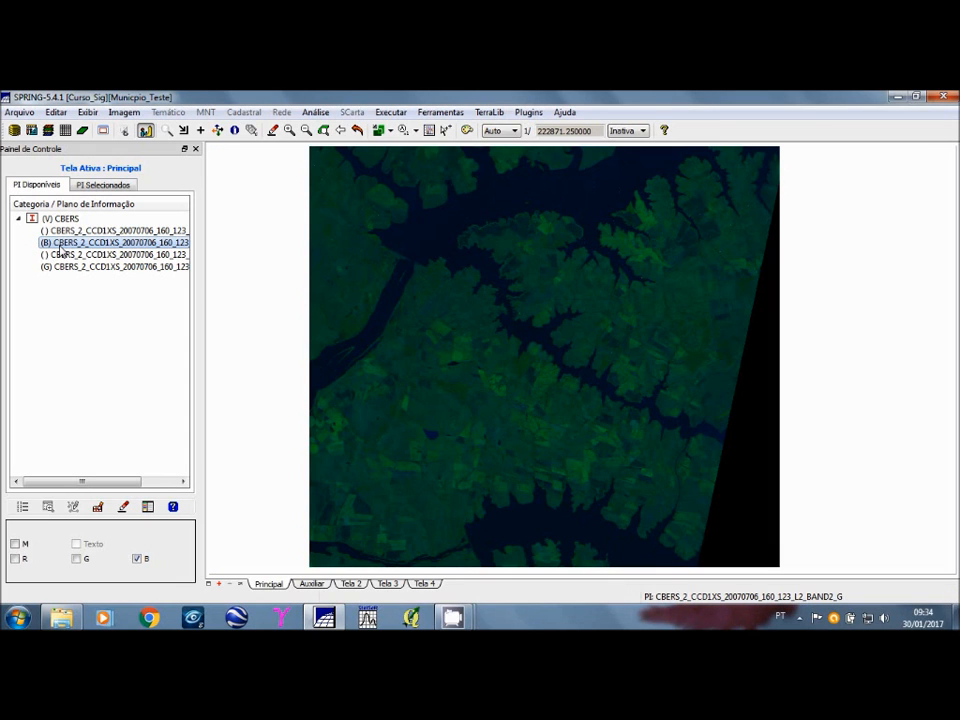
left_click(60, 245)
left_click(55, 268)
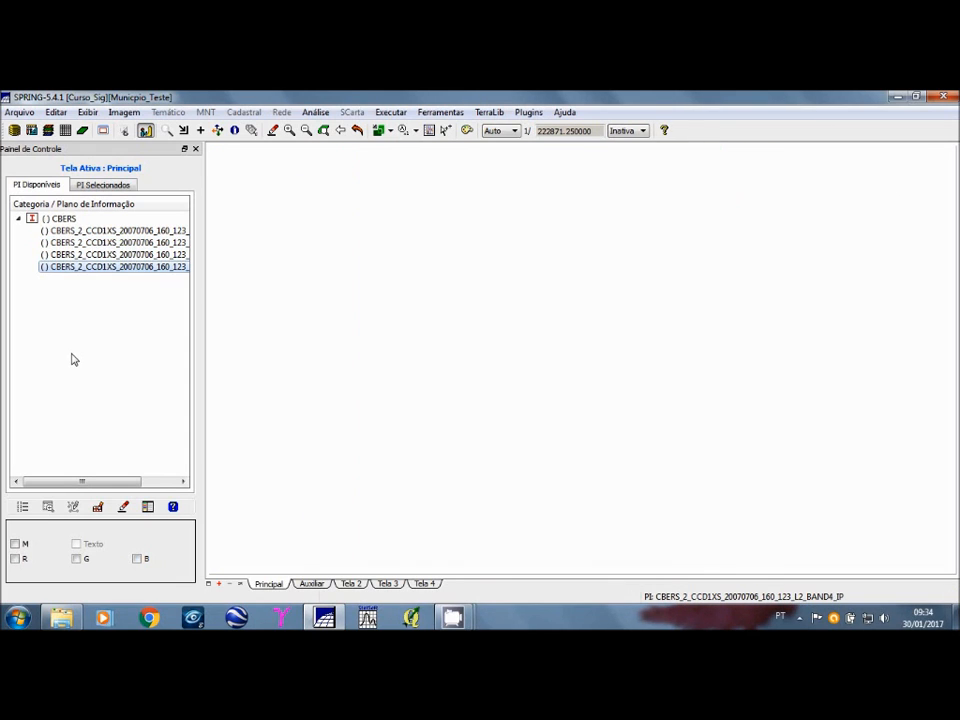
left_click(15, 544)
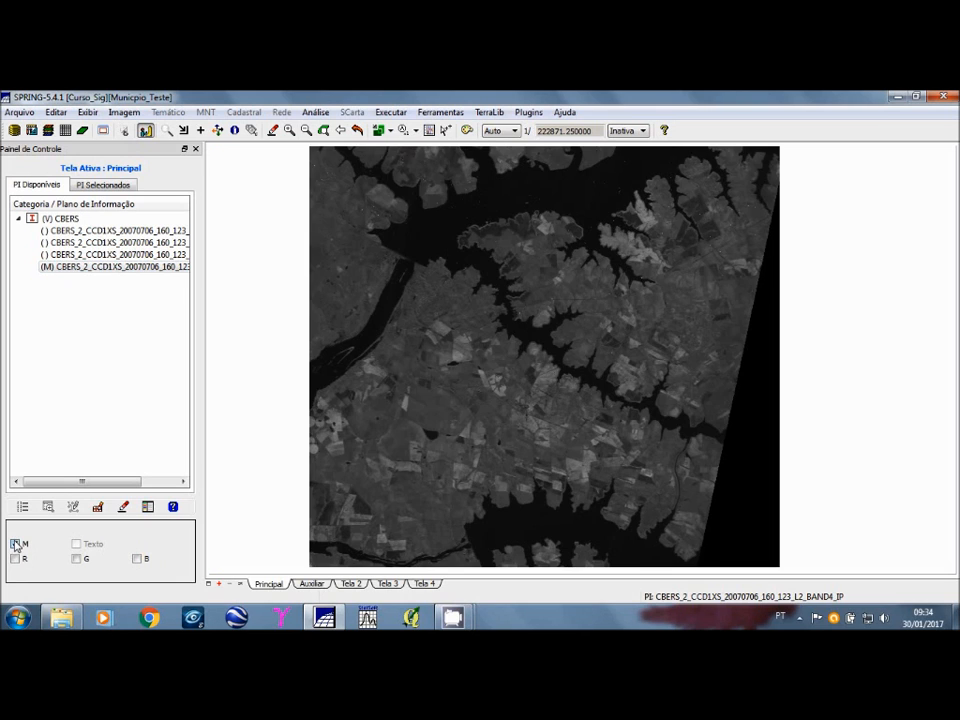
Step: Zoom in twice on the central area of the BAND4 image to examine its detail, and restore the full view
left_click(166, 130)
left_click_drag(477, 328, 632, 447)
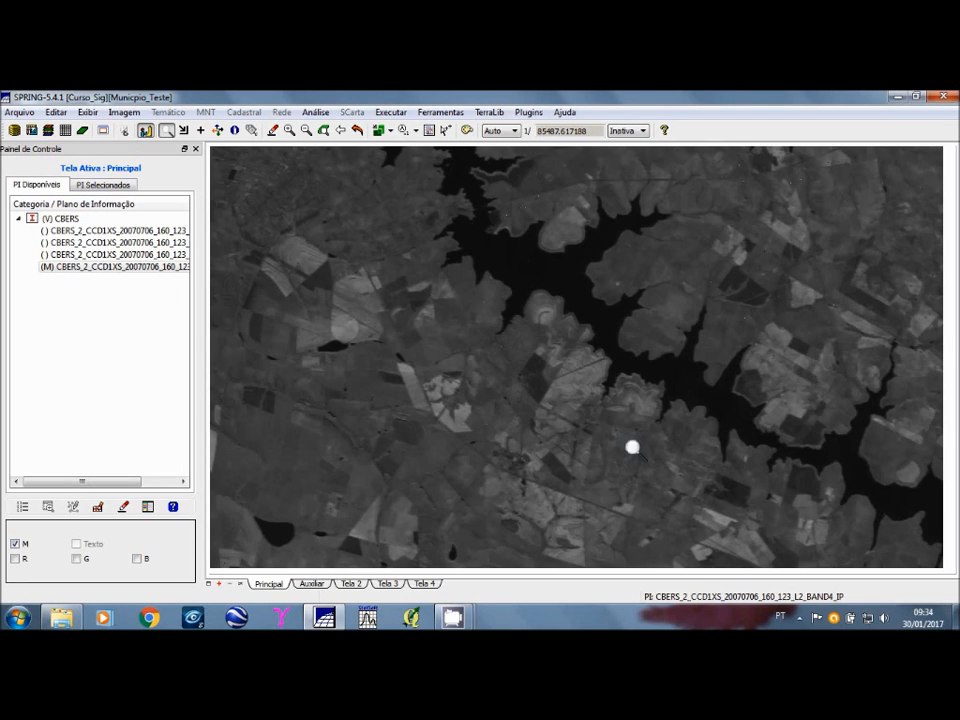
left_click_drag(361, 296, 644, 505)
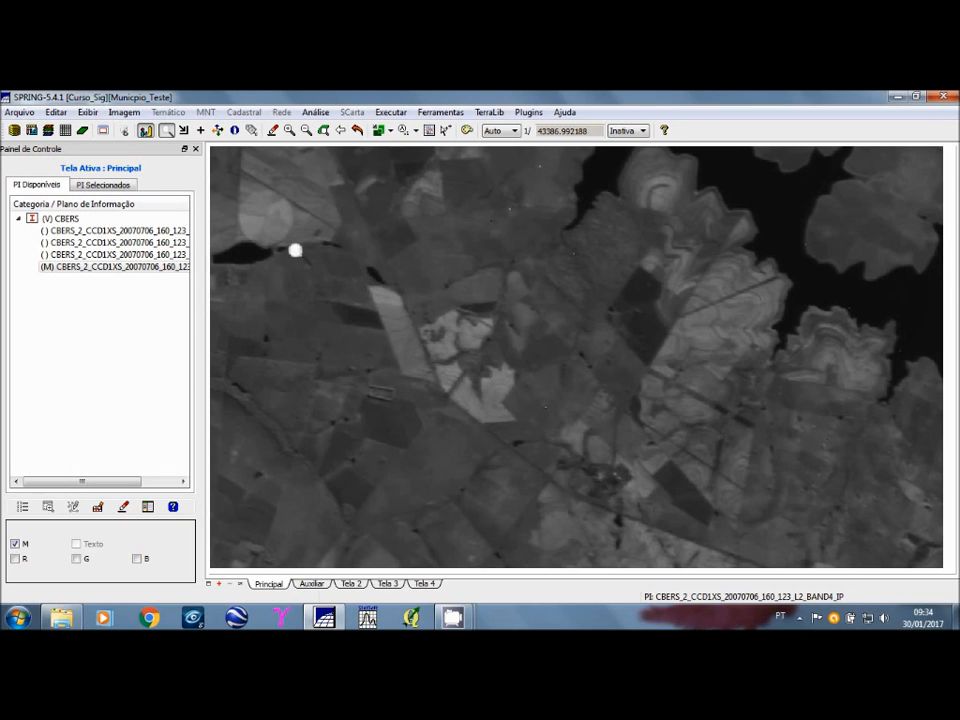
left_click(357, 131)
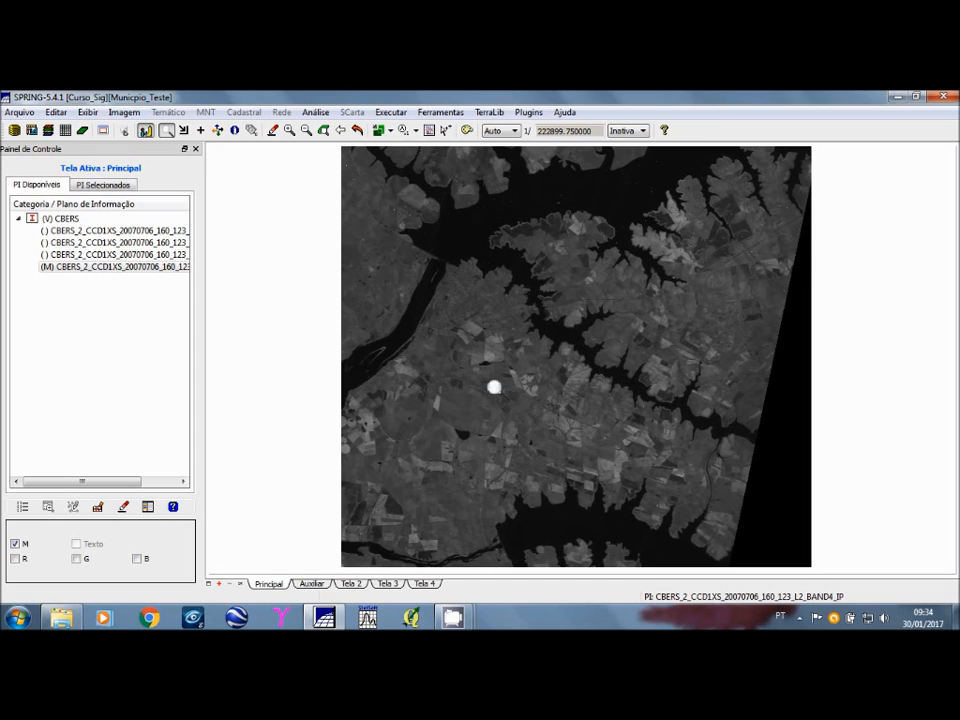
Step: Open the image registration (Registro) window and move it aside so the auxiliary screen can be seen
left_click(22, 113)
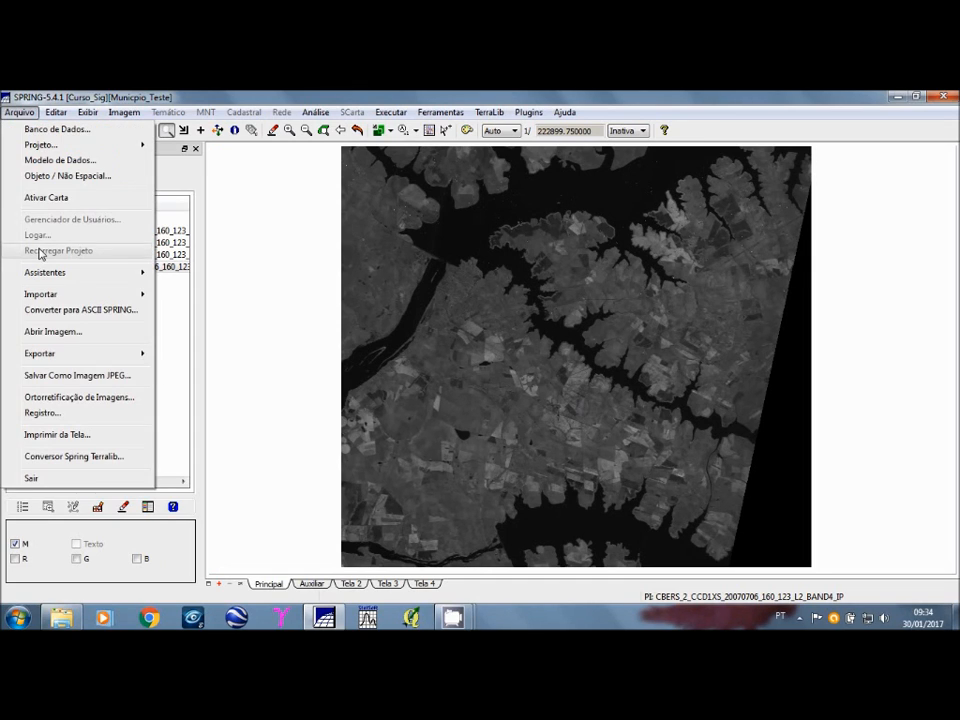
left_click(75, 421)
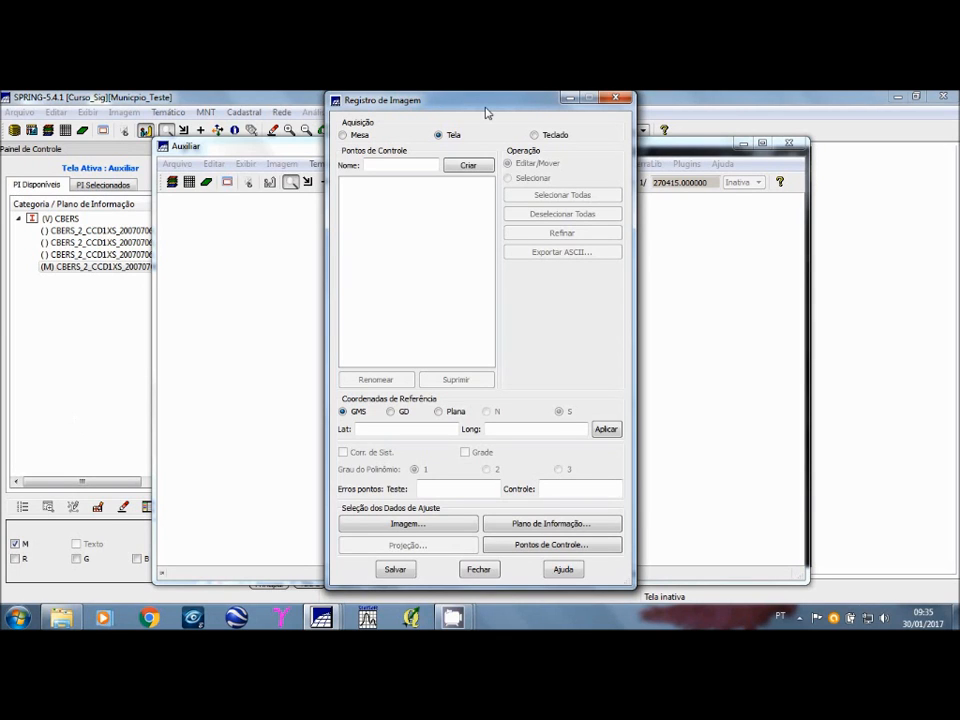
left_click_drag(491, 107, 726, 118)
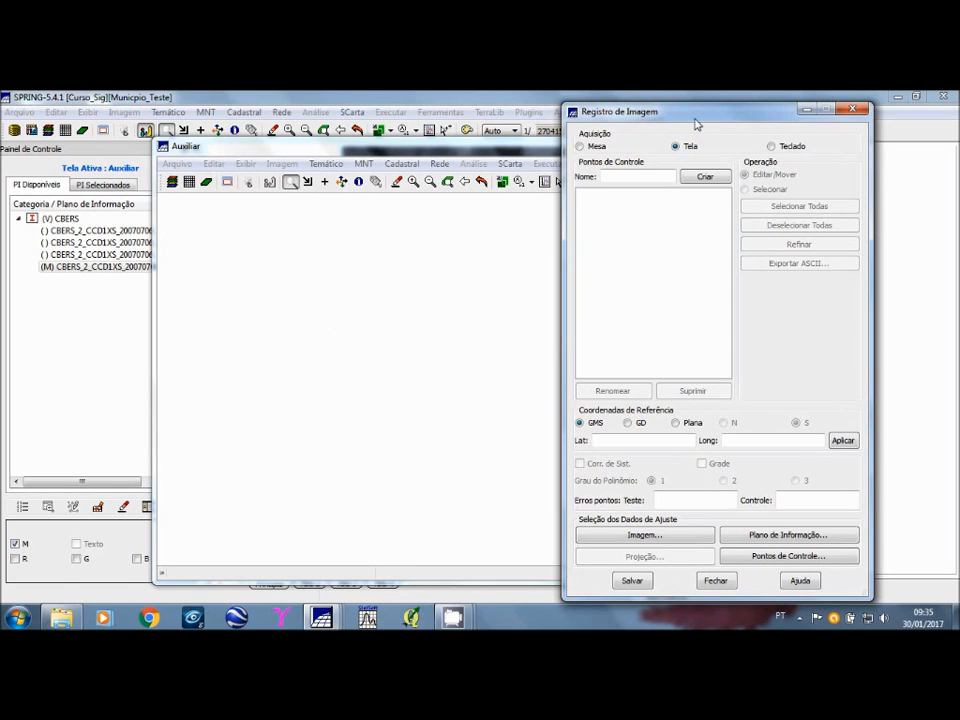
left_click_drag(695, 118, 690, 112)
left_click_drag(690, 114, 697, 114)
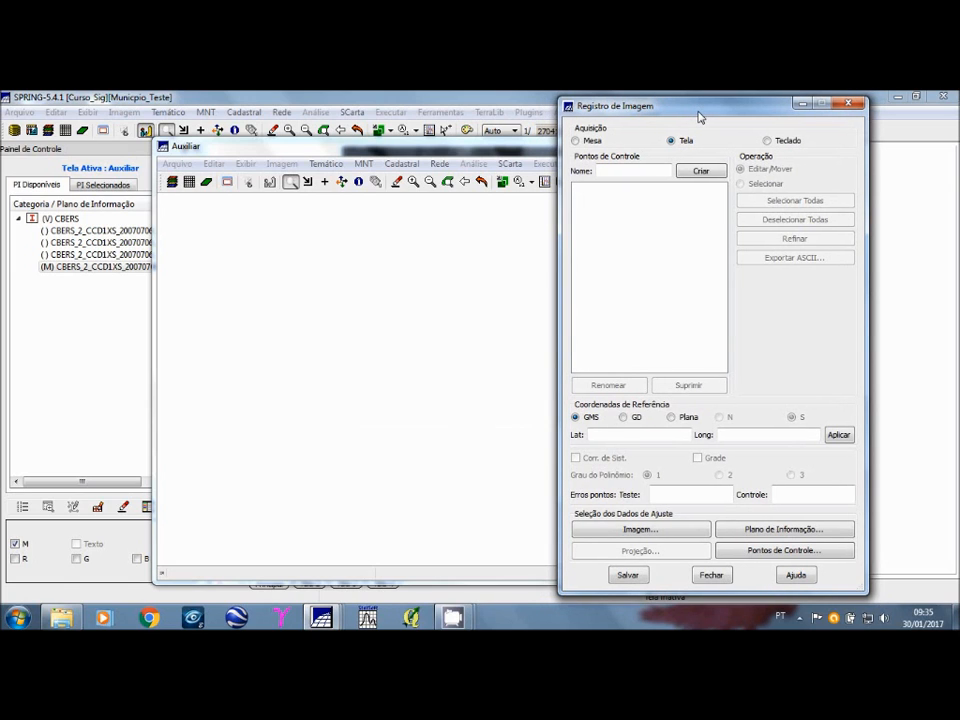
left_click_drag(700, 117, 722, 117)
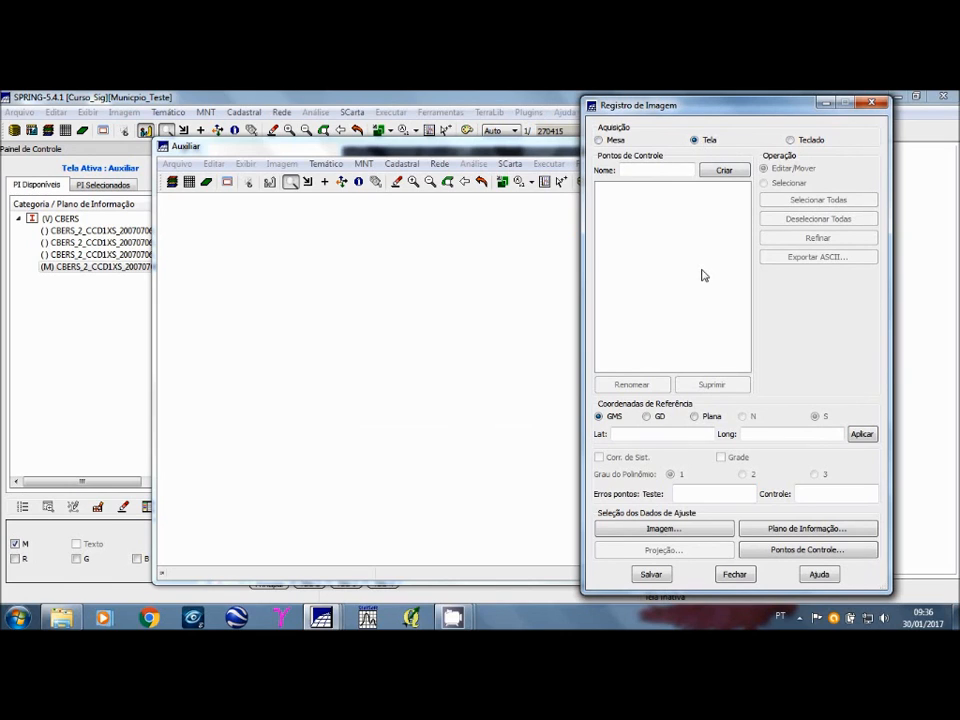
Step: Open the image selection for the registration and set its directory to L5LadoA inside the desktop's LANDSAT folder
left_click(678, 534)
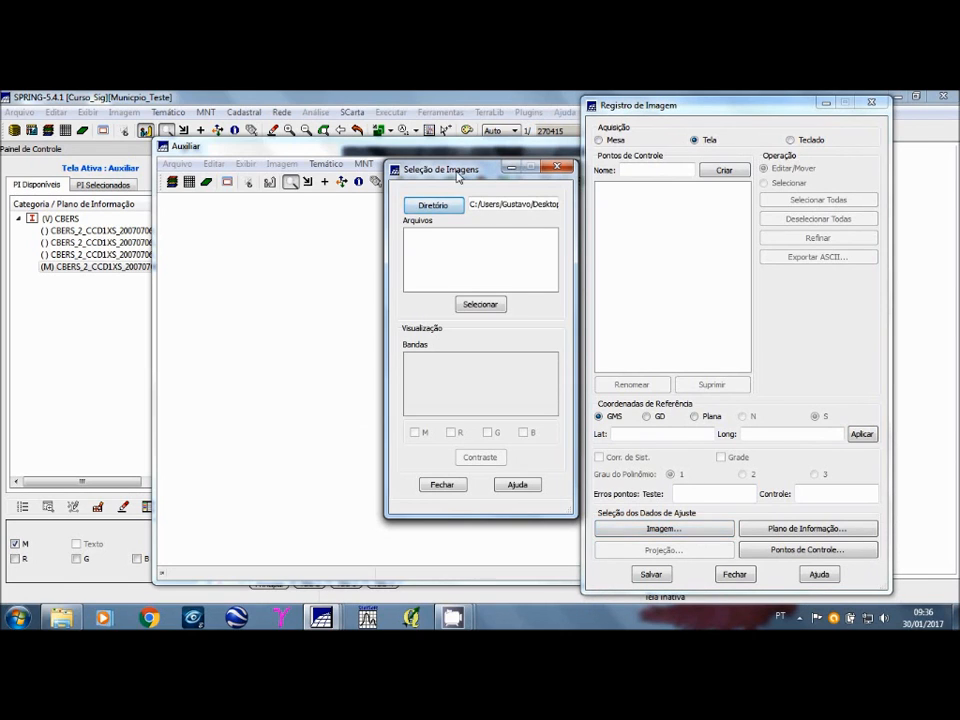
left_click_drag(457, 177, 419, 191)
left_click(396, 220)
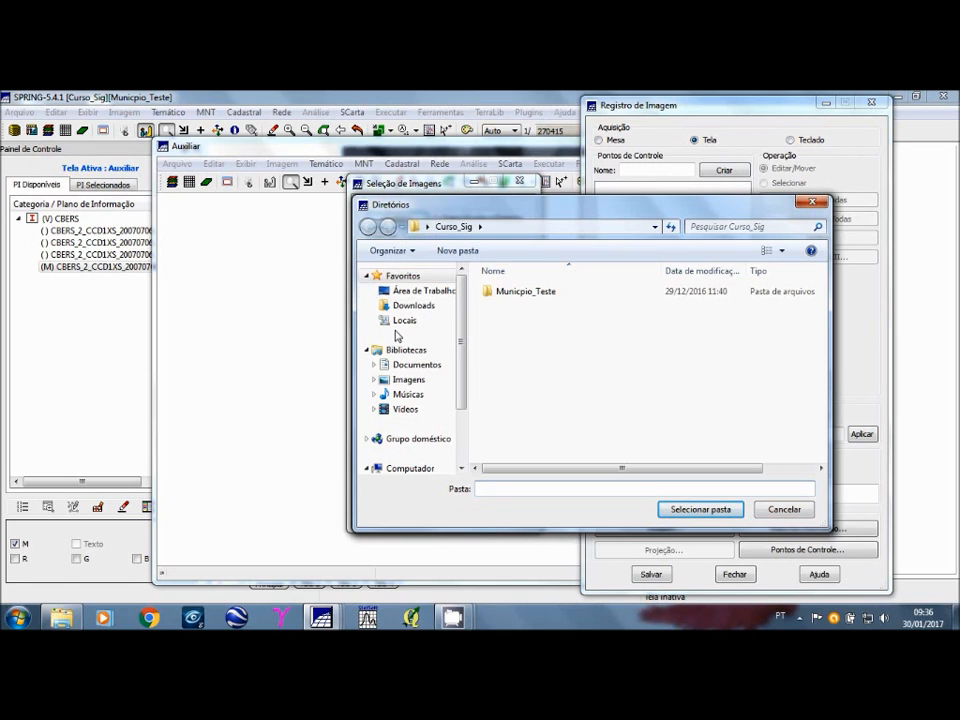
left_click(418, 291)
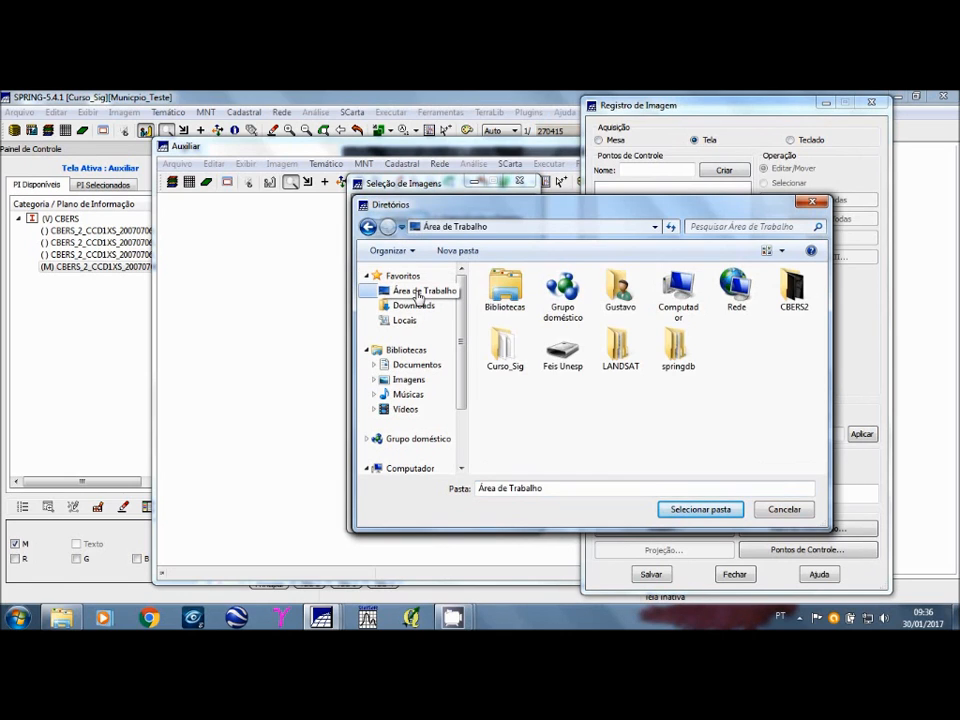
double_click(620, 348)
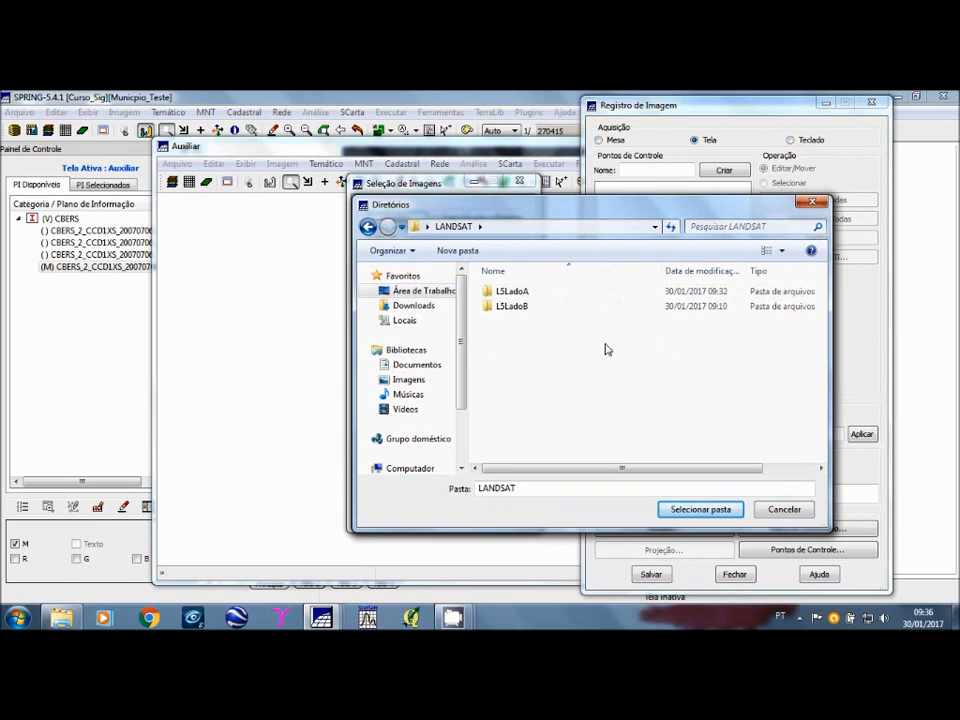
double_click(512, 291)
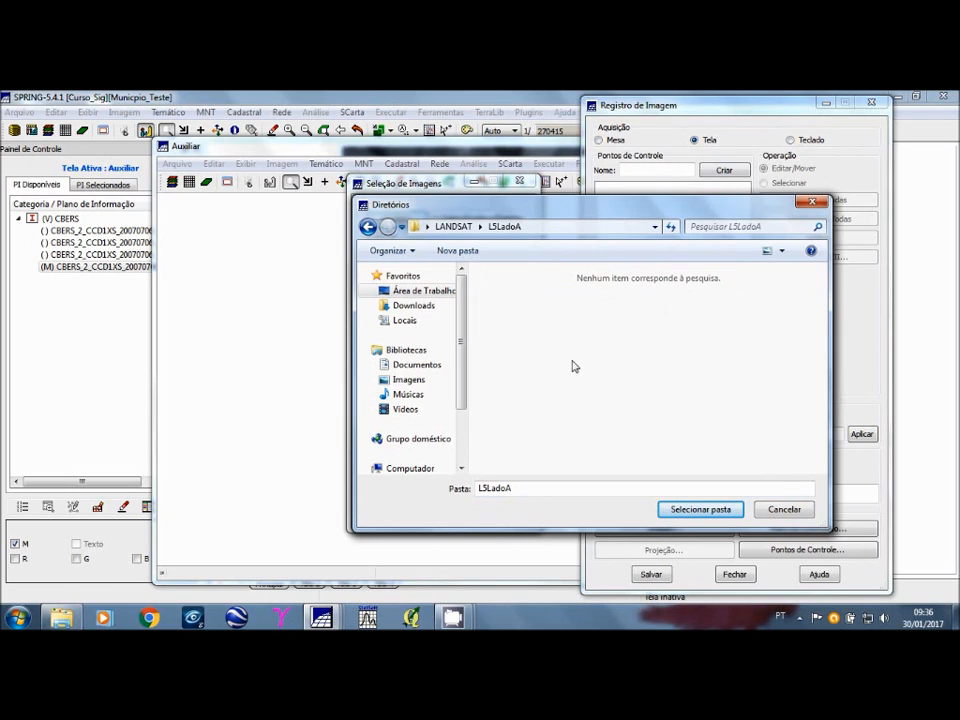
left_click(702, 510)
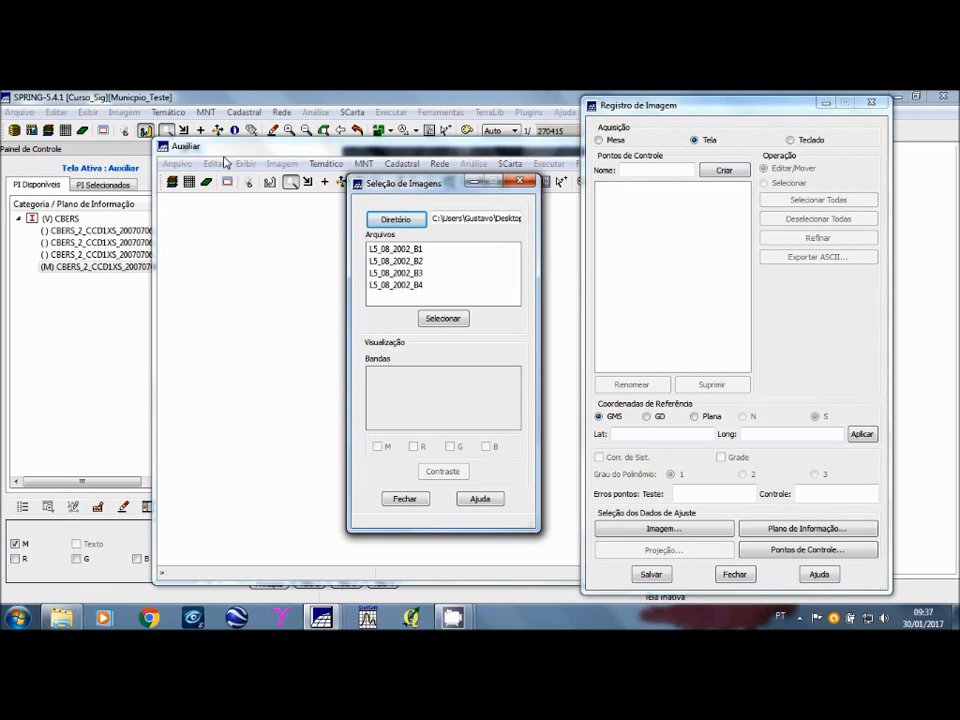
Step: Select the files L5_08_2002_B1, B2, B3 and B4 and load their bands for the registration
left_click(428, 251)
left_click(426, 261)
left_click(426, 273)
left_click(422, 285)
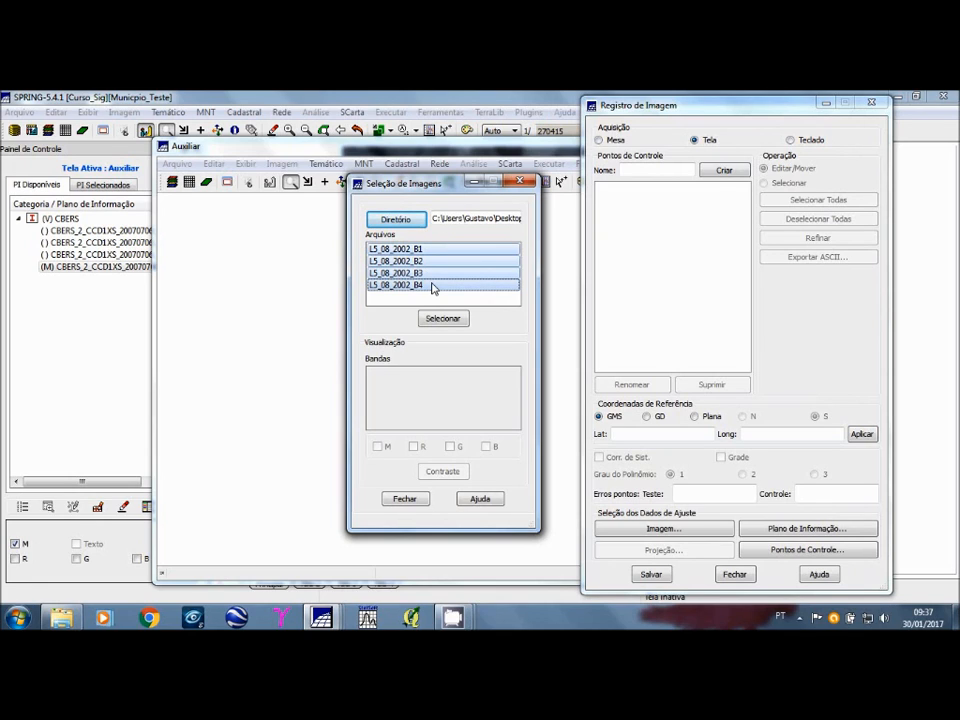
left_click(444, 321)
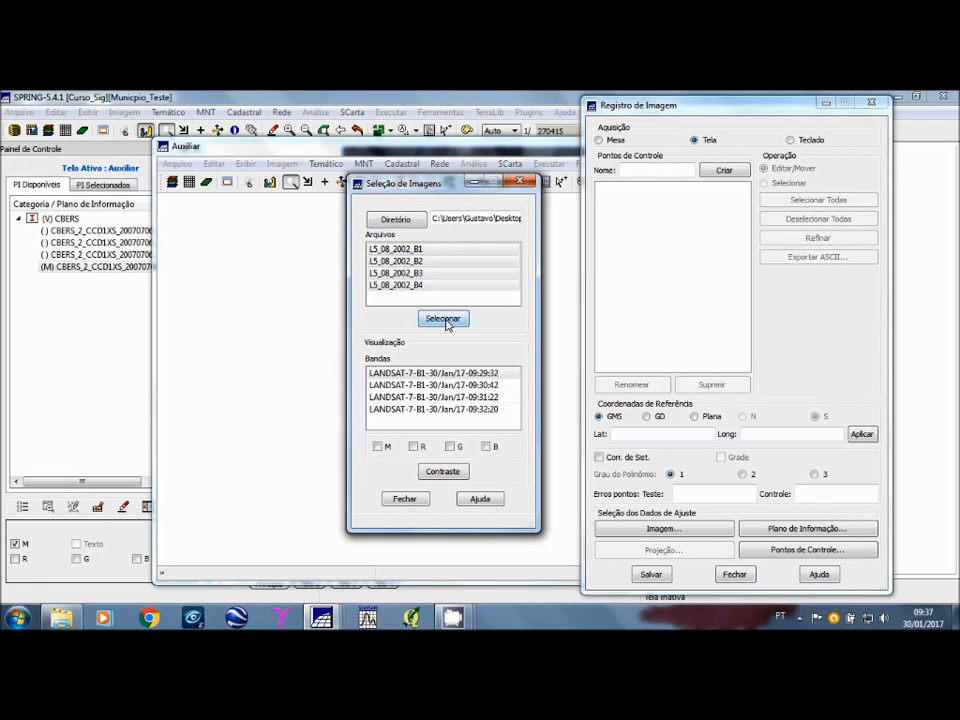
Step: Assign the LANDSAT band timed 09:32:20 to monochrome display
left_click(408, 376)
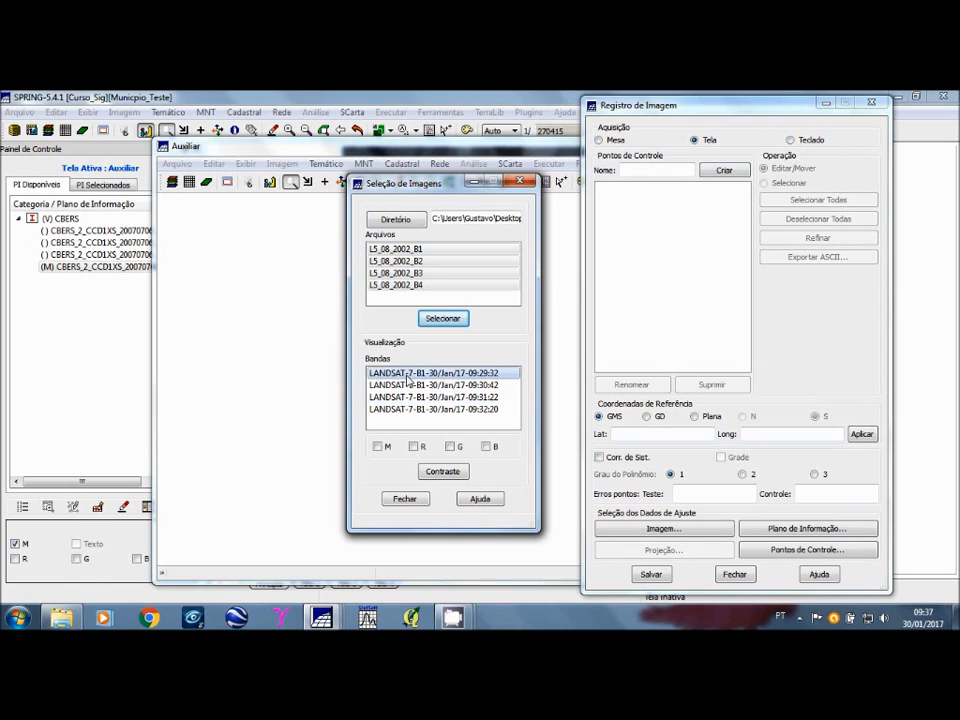
left_click(437, 386)
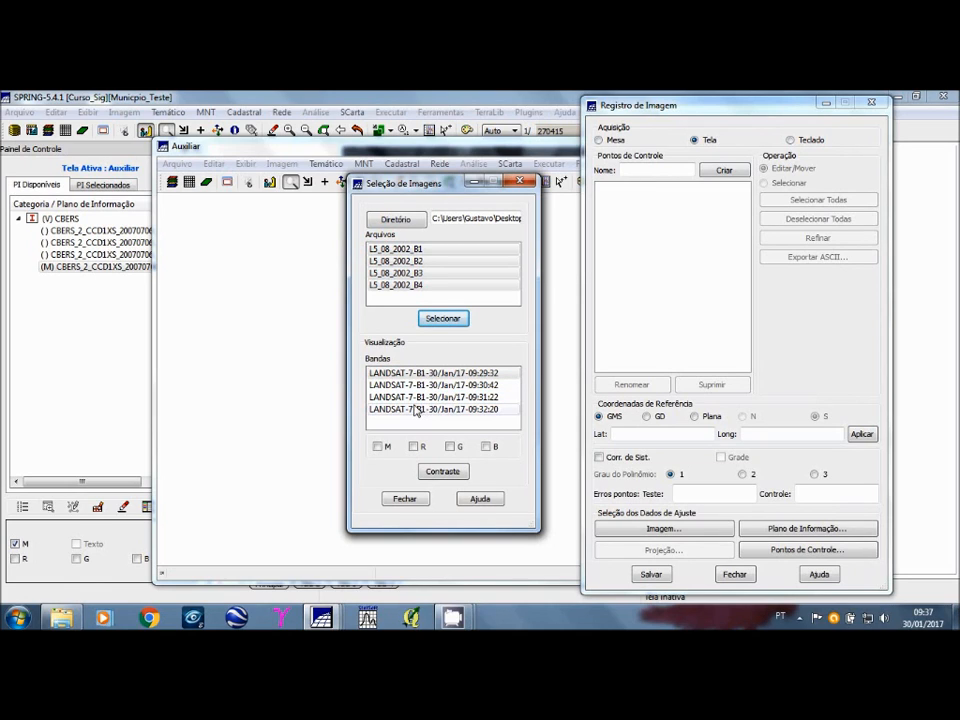
left_click(410, 373)
left_click(408, 249)
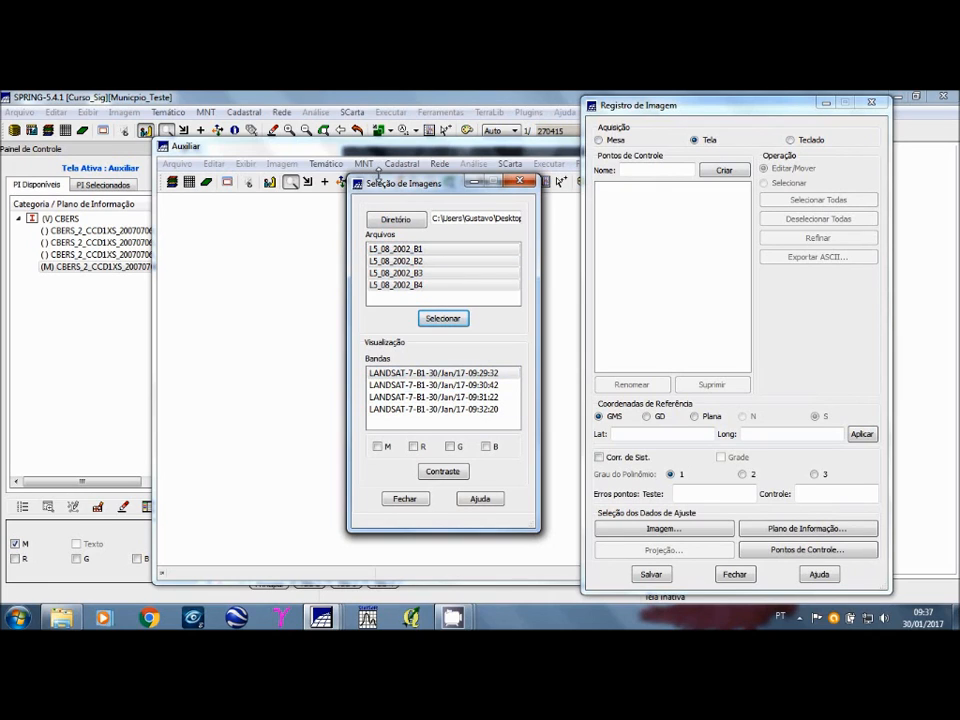
left_click(386, 412)
left_click(378, 447)
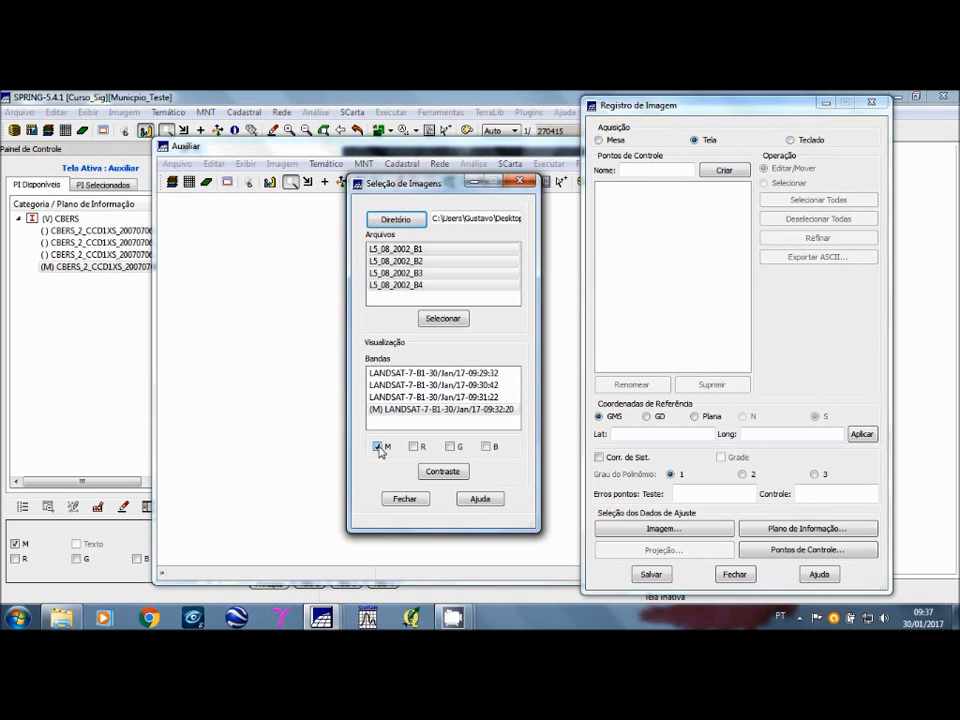
Step: Arrange the auxiliary screen and the image selection window side by side so the whole LANDSAT image can be seen
left_click_drag(400, 183, 479, 173)
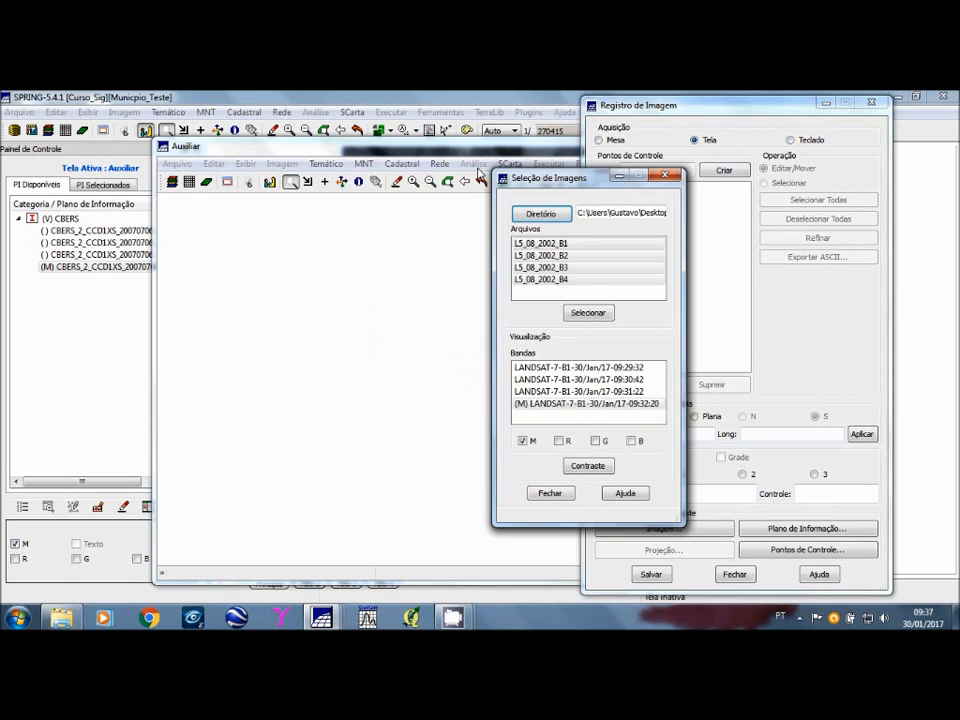
left_click_drag(380, 151, 256, 155)
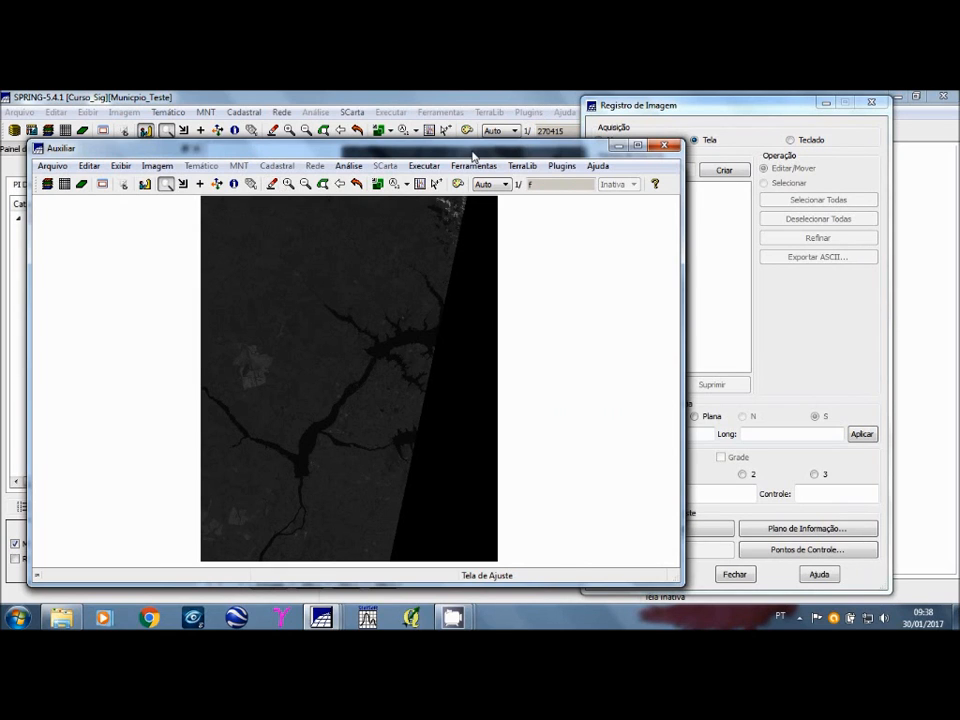
left_click_drag(474, 157, 357, 193)
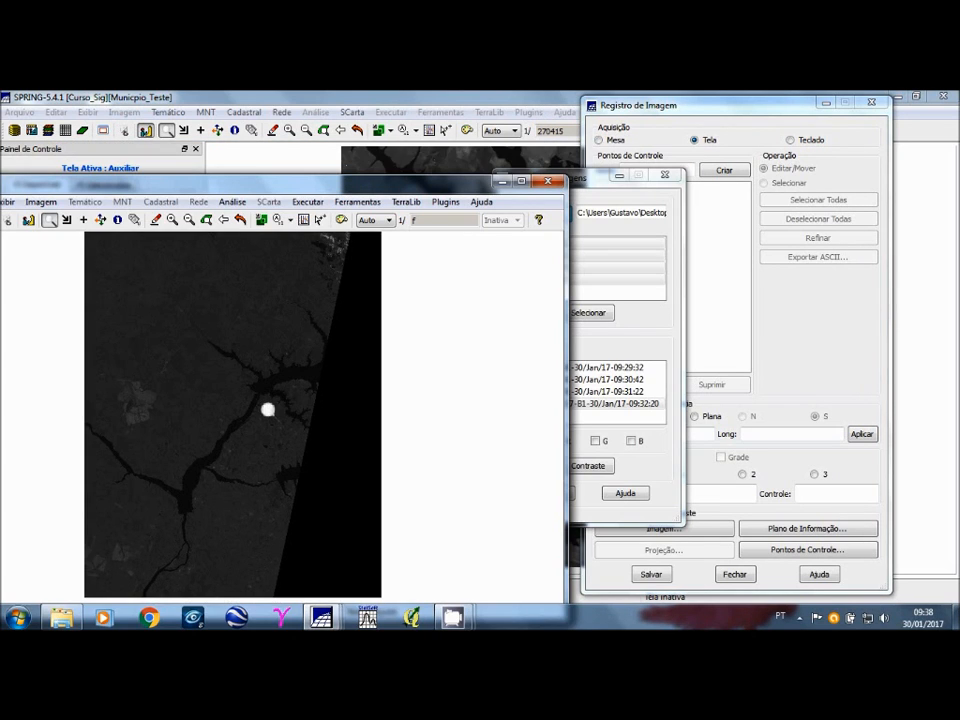
left_click_drag(586, 183, 698, 185)
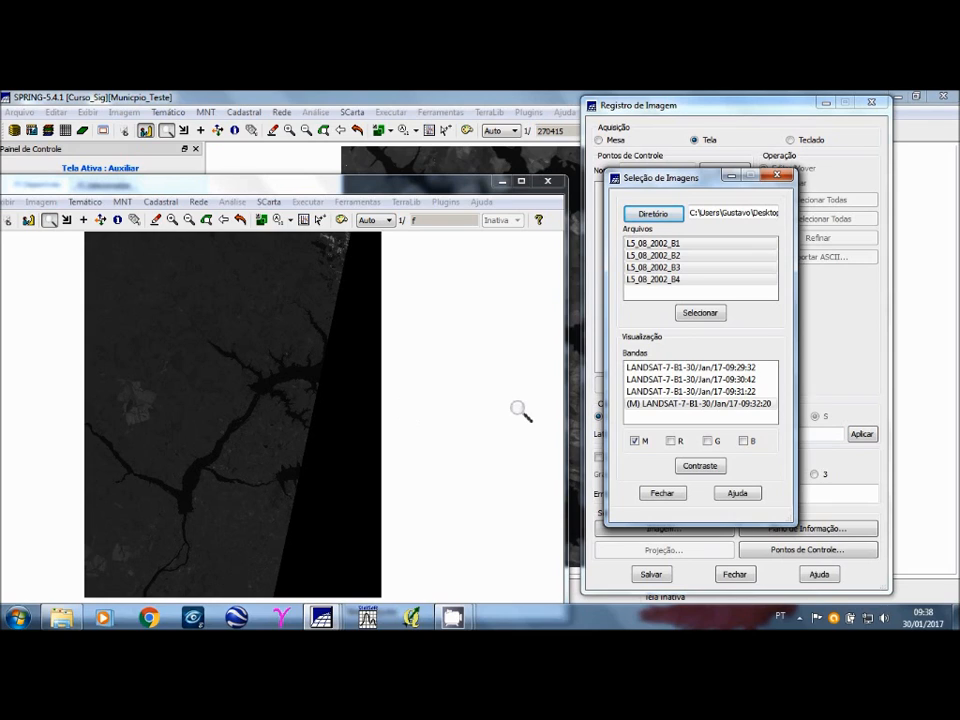
Step: Remove the monochrome display and assign the 09:29:32 band to blue, 09:30:42 to green and 09:31:22 to red
left_click(634, 441)
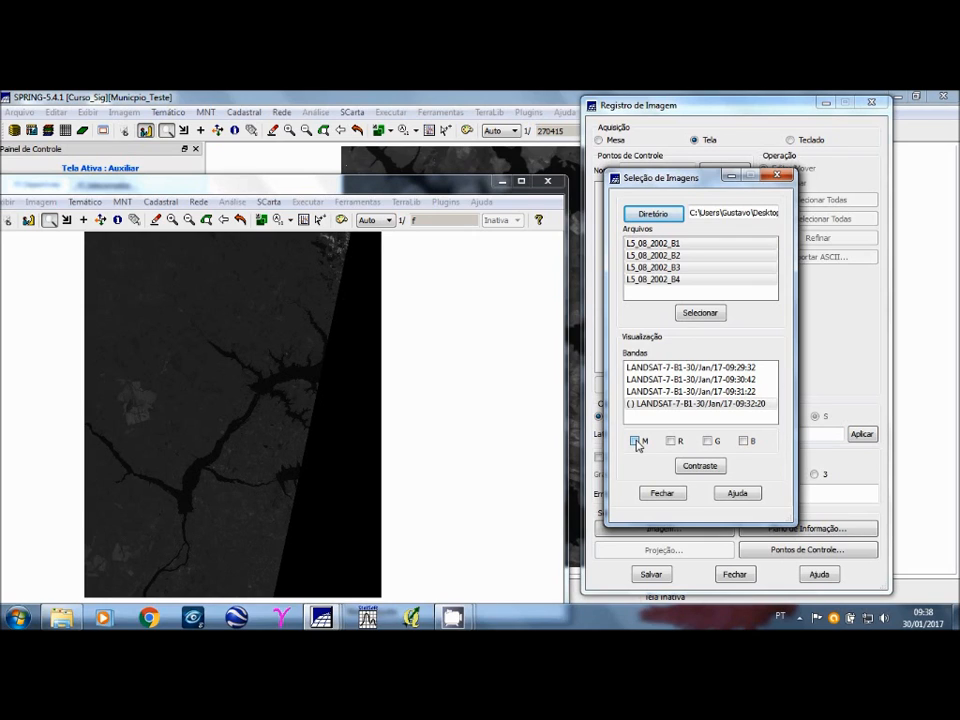
left_click(647, 370)
left_click(648, 371)
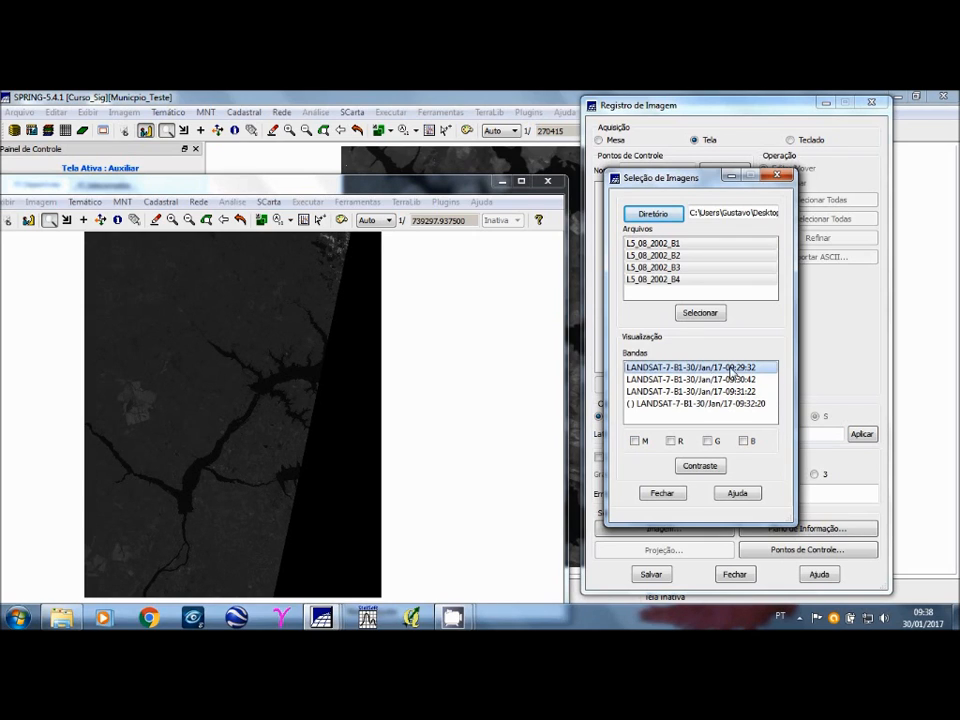
left_click(743, 440)
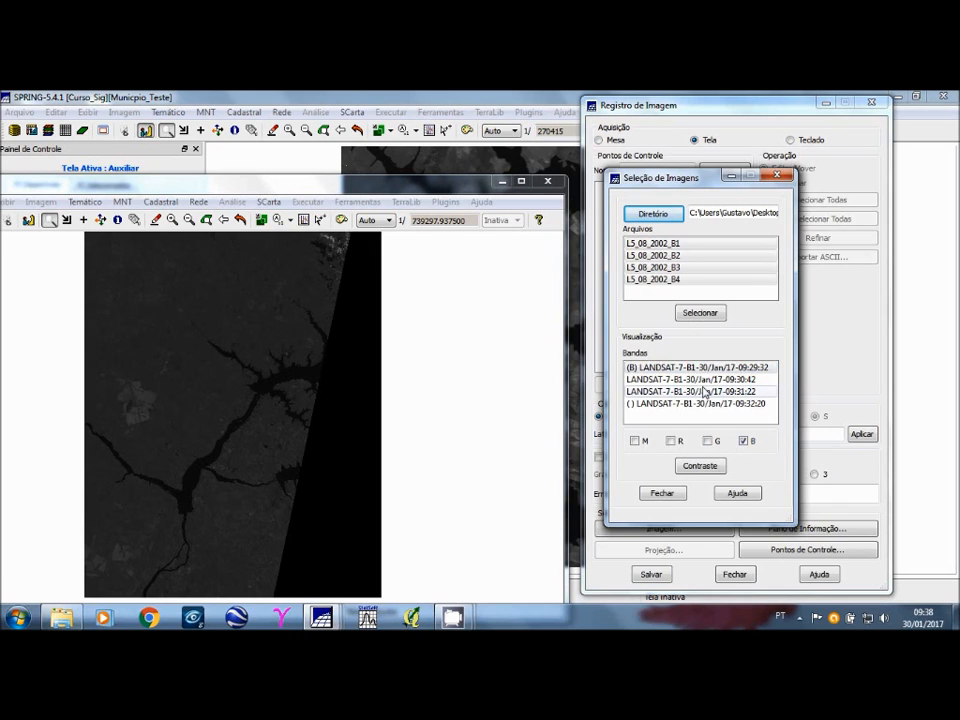
left_click(700, 380)
left_click(709, 440)
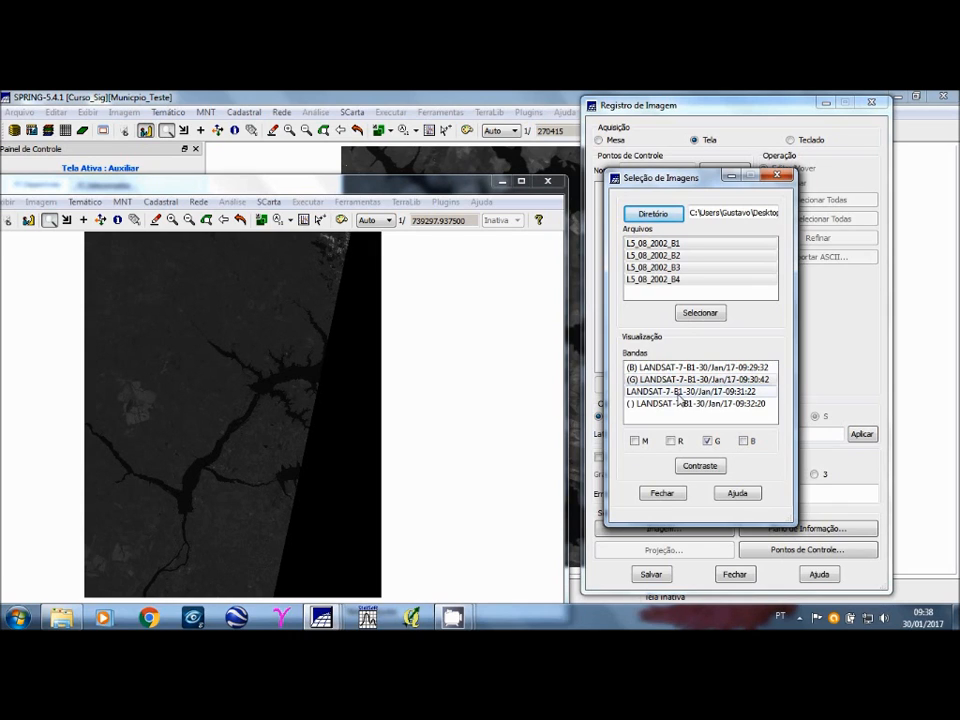
left_click(678, 391)
left_click(671, 441)
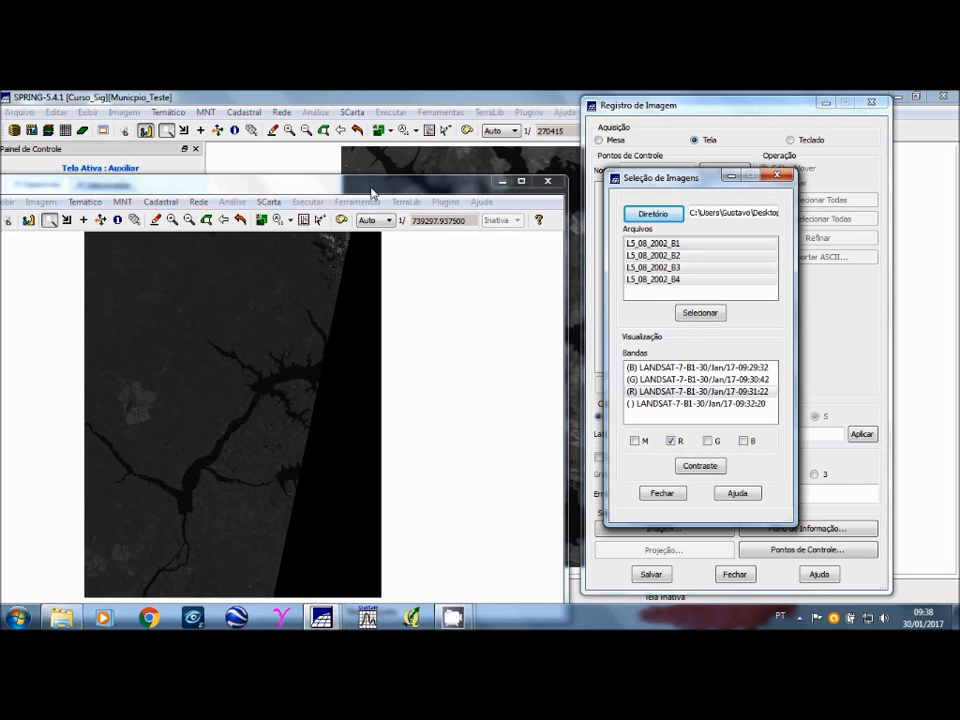
Step: Redraw the colour composite on the auxiliary screen and zoom in on the area where the reservoir branches
left_click_drag(371, 193, 399, 143)
left_click(184, 172)
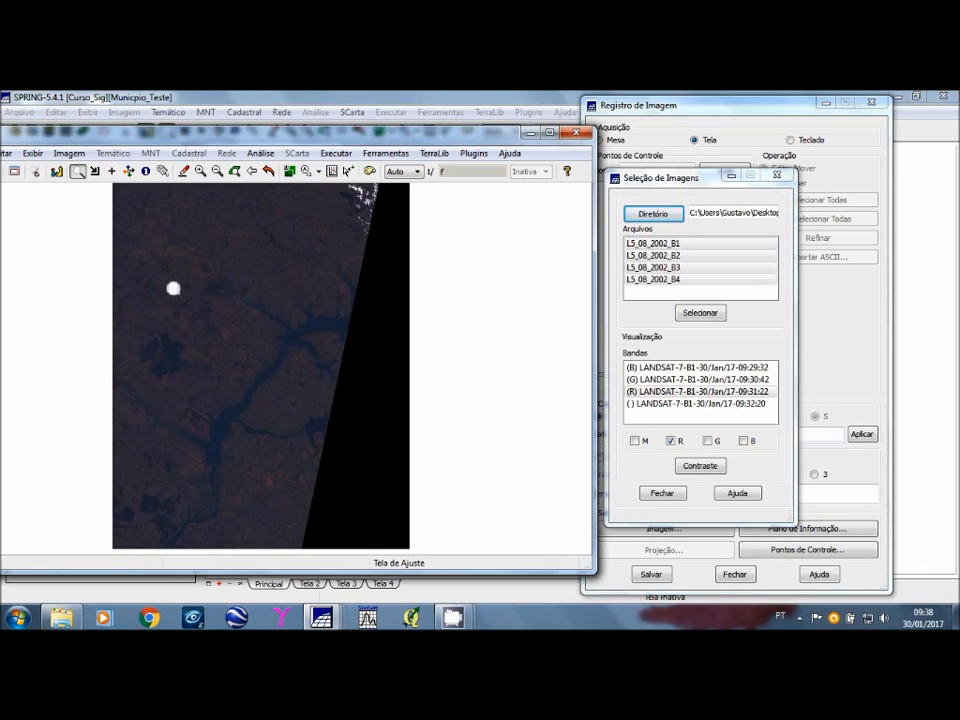
left_click_drag(183, 267, 311, 410)
left_click_drag(311, 410, 312, 411)
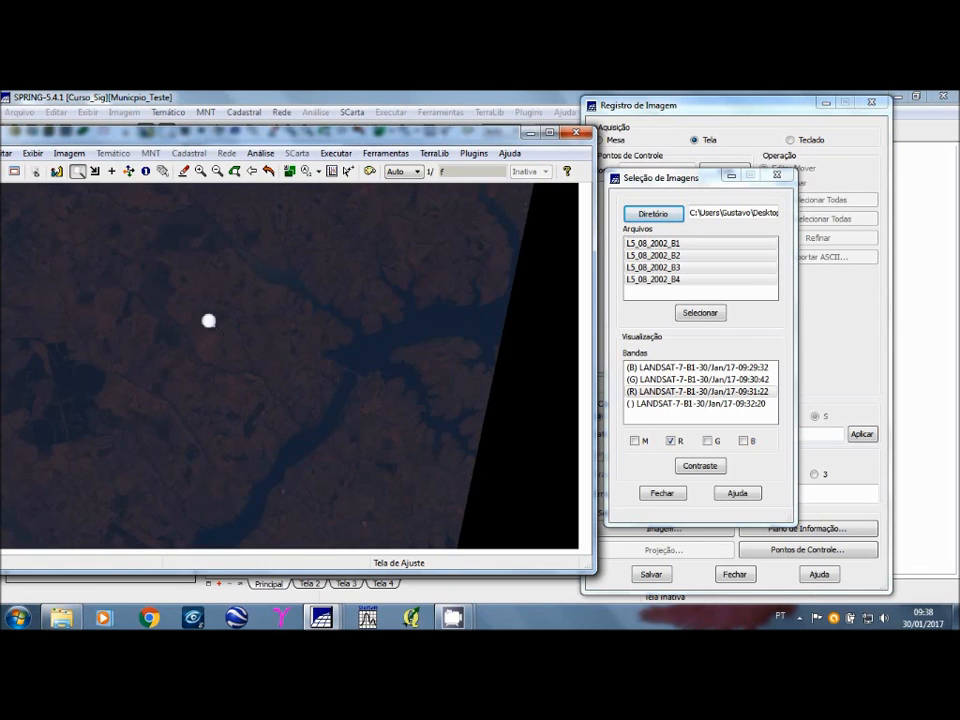
left_click_drag(148, 244, 404, 470)
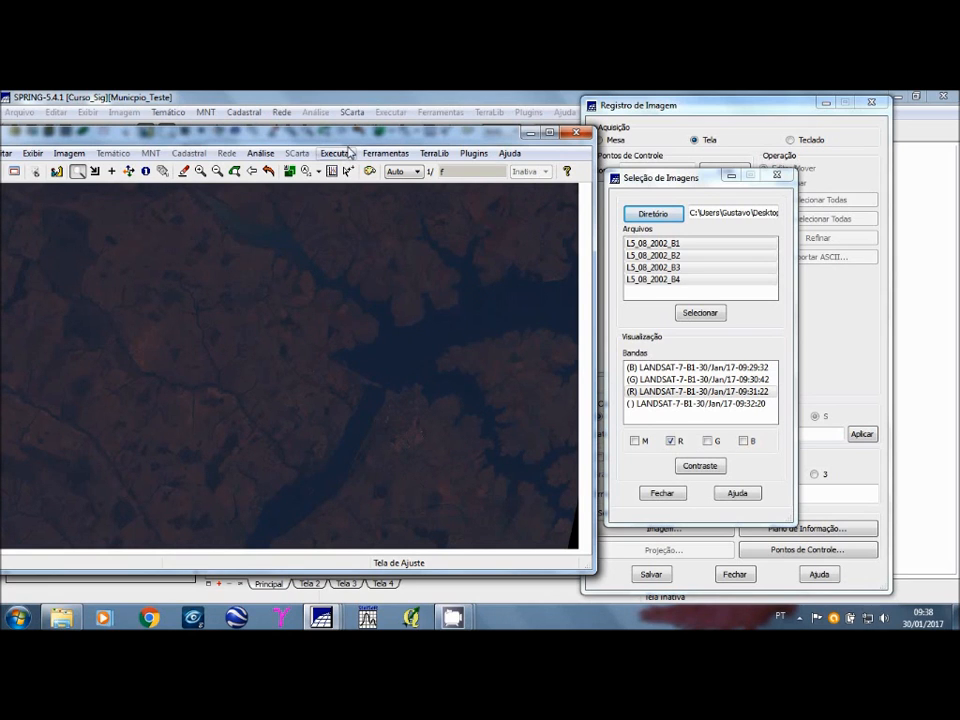
Step: Open the contrast adjustment for the composite and apply contrast values of R 46, G 32 and B 23
left_click_drag(350, 150, 398, 137)
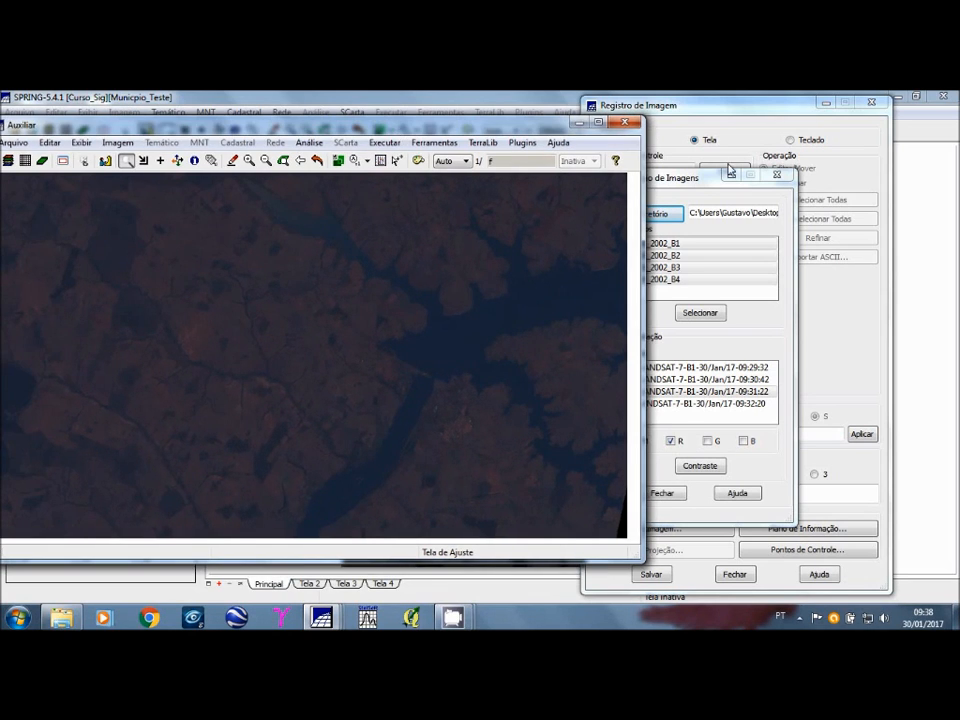
left_click_drag(731, 172, 763, 171)
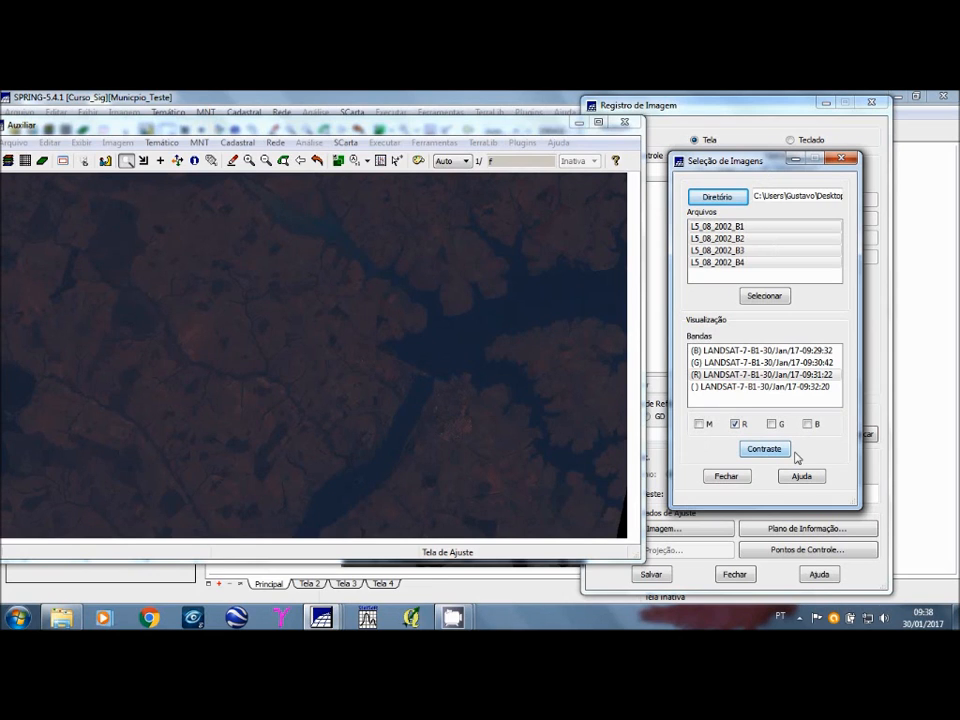
left_click(781, 452)
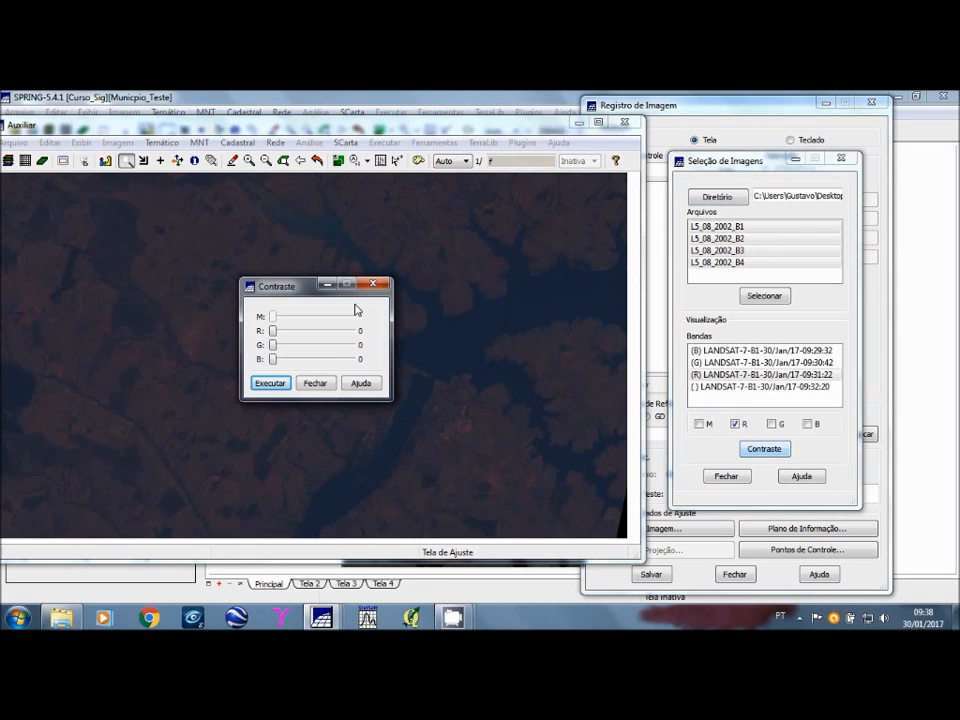
left_click_drag(307, 286, 601, 274)
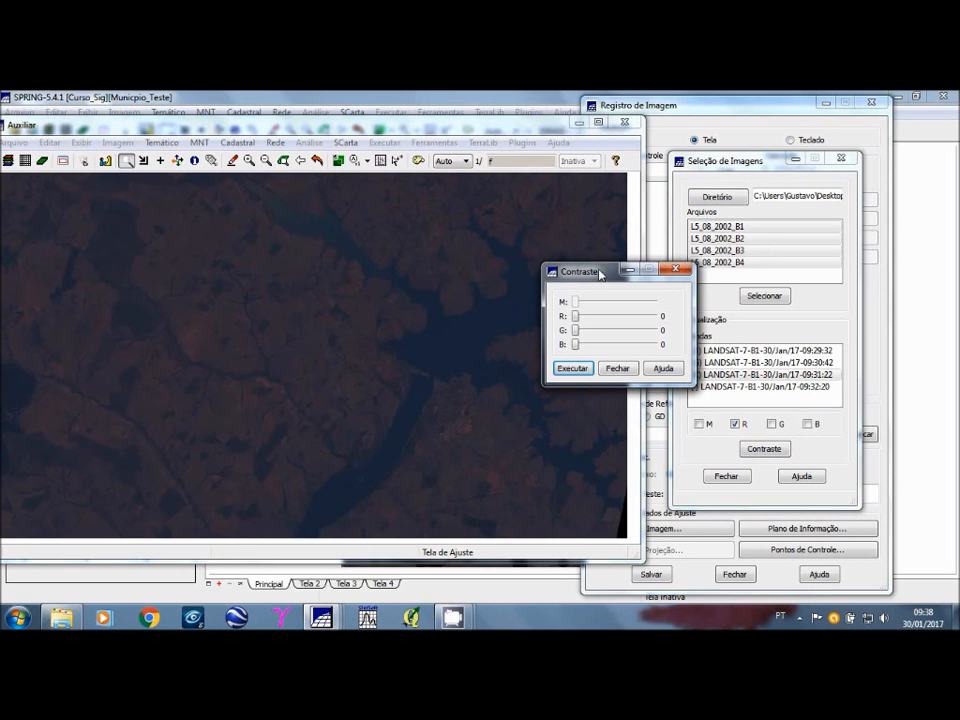
left_click(585, 320)
mouse_move(578, 317)
left_mouse_down()
mouse_move(586, 317)
mouse_move(580, 344)
mouse_move(591, 345)
mouse_move(582, 345)
mouse_move(595, 317)
mouse_move(584, 331)
left_mouse_up()
left_click(585, 368)
left_click(575, 369)
left_click(575, 369)
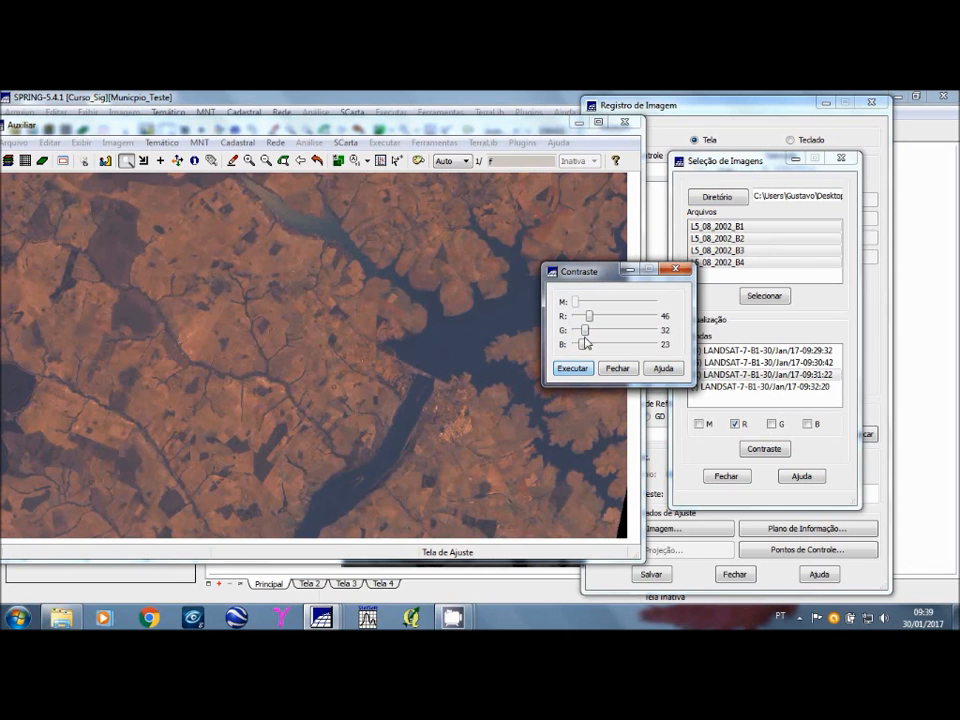
Step: Zoom in on the reservoir's peninsulas and try a stronger contrast of R 57 and G 50
left_click(265, 161)
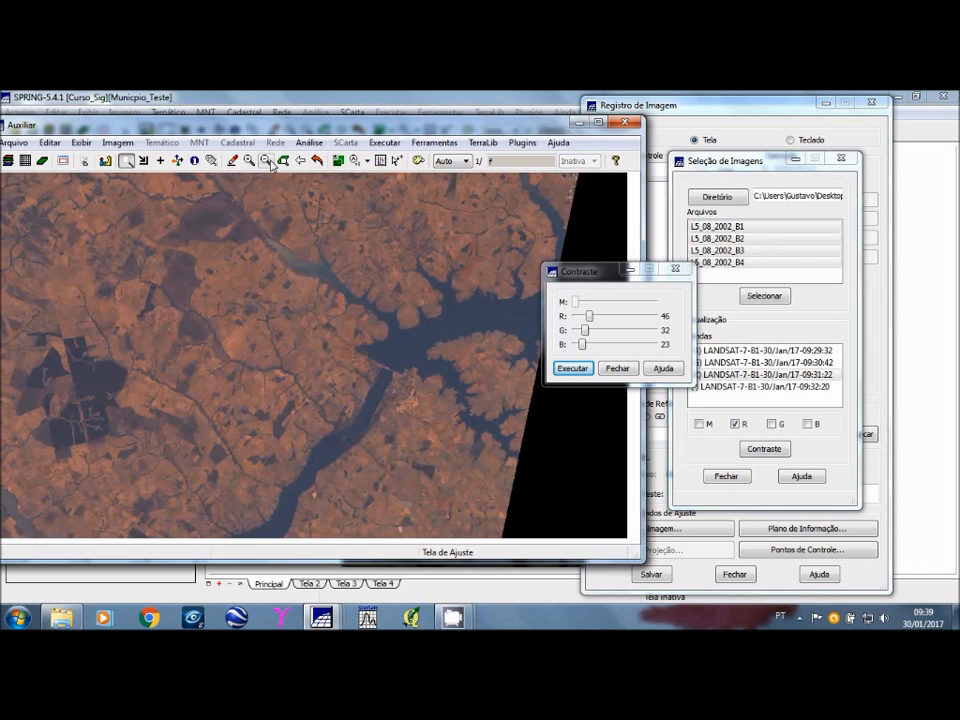
left_click(268, 162)
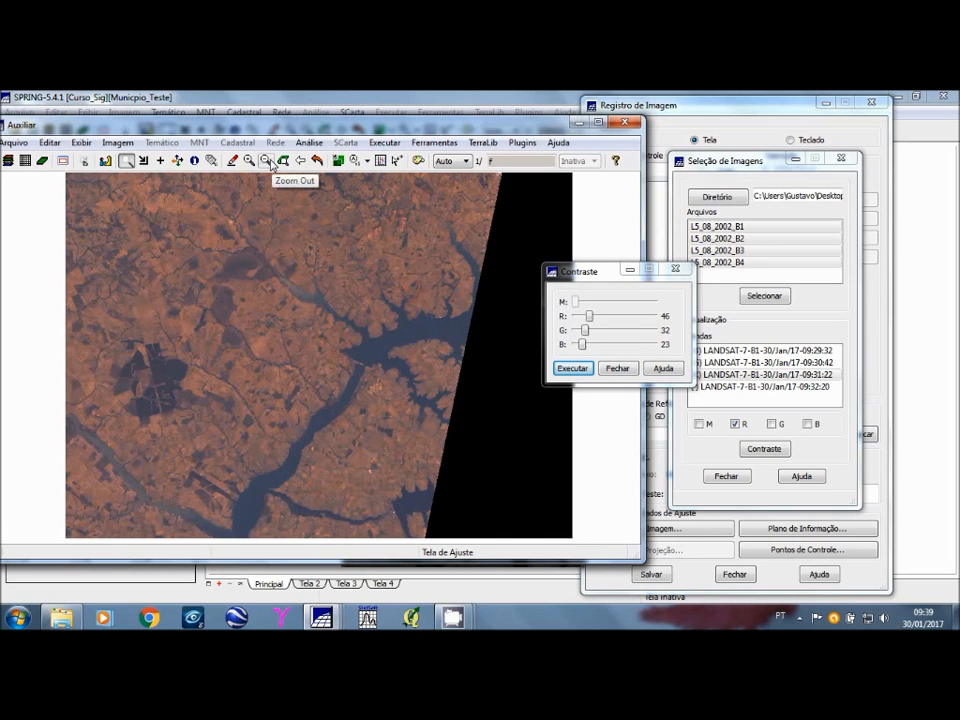
left_click(318, 342)
left_click_drag(404, 390, 511, 463)
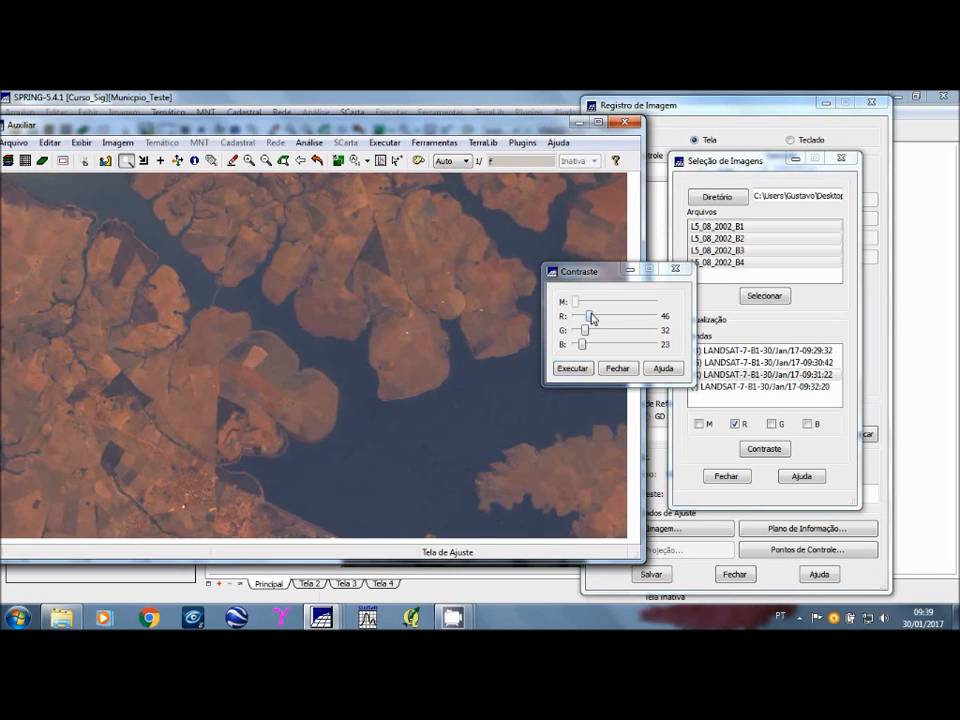
left_click_drag(591, 316, 594, 316)
left_click_drag(585, 330, 591, 331)
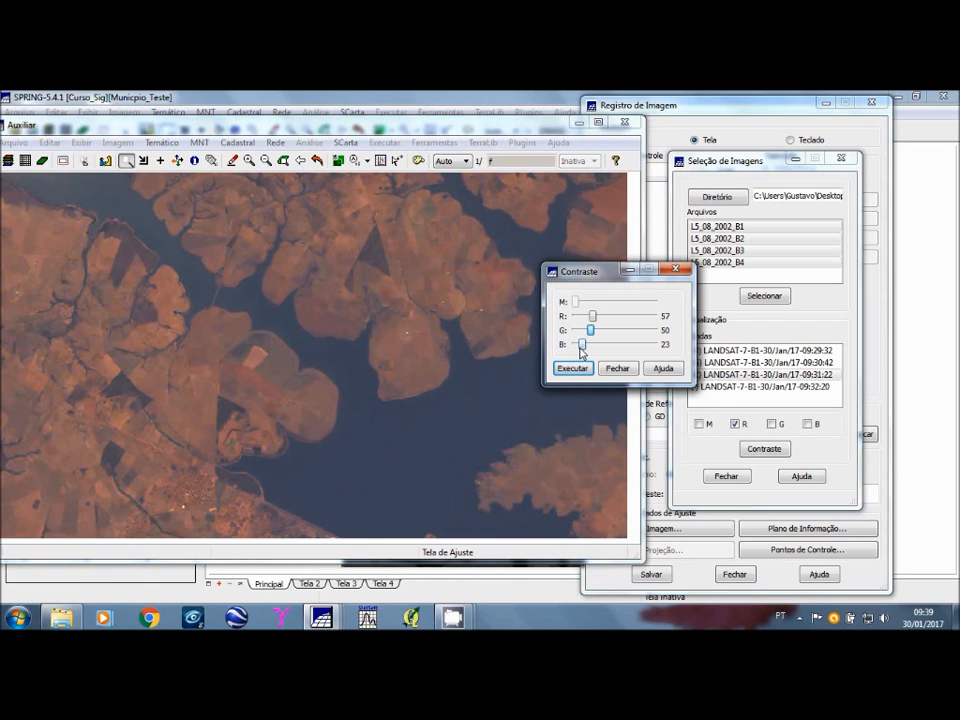
left_click(582, 372)
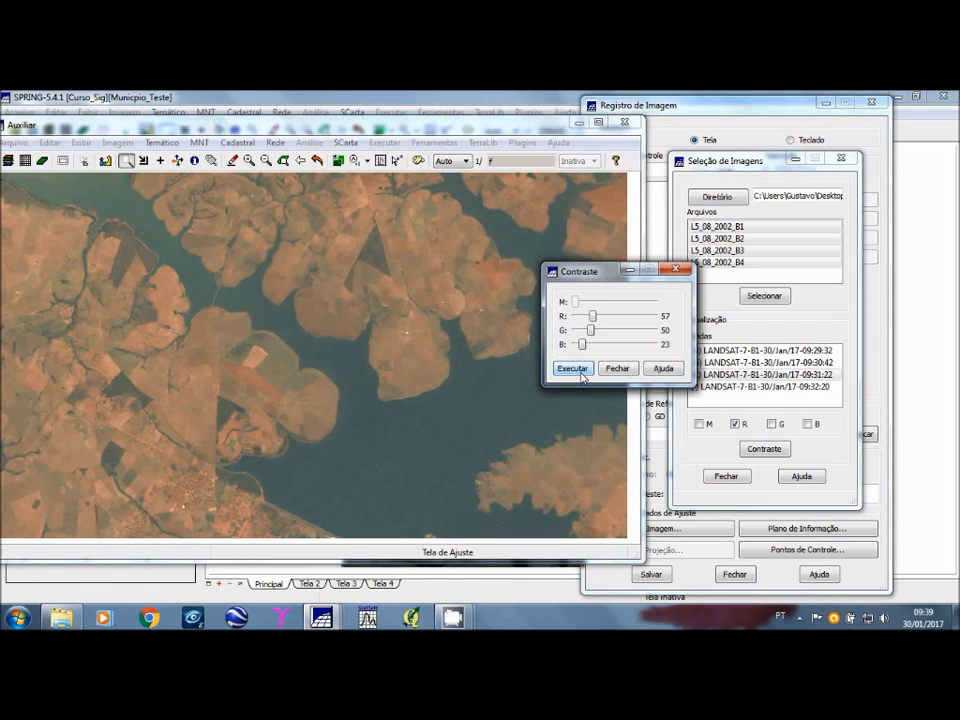
Step: Apply a contrast of 46 for red and 43 for green to the composite
left_click(265, 161)
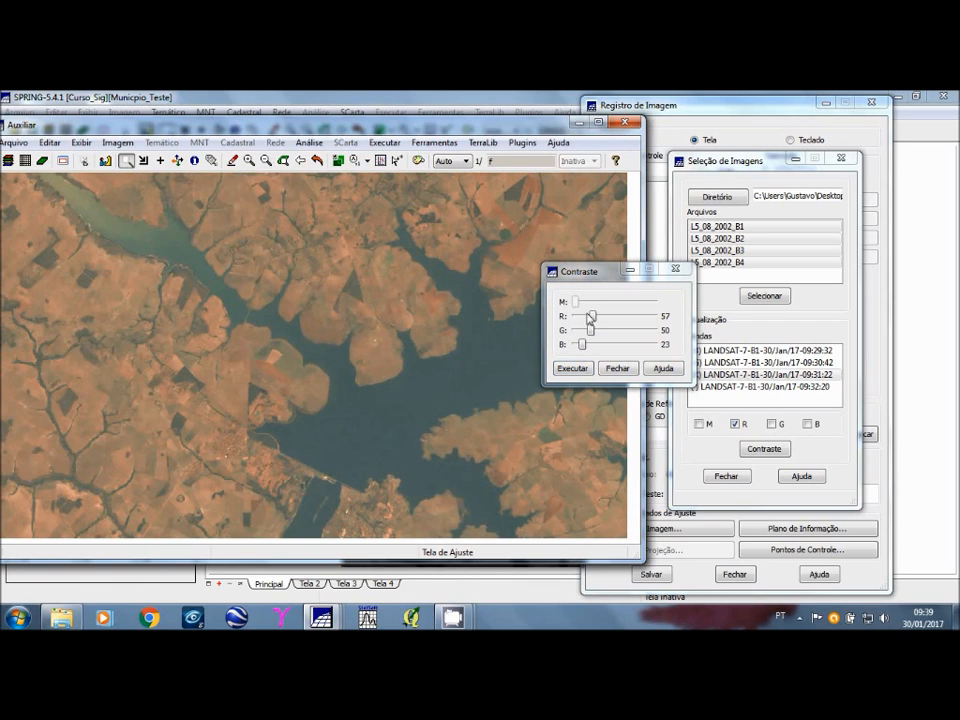
left_click_drag(591, 316, 589, 317)
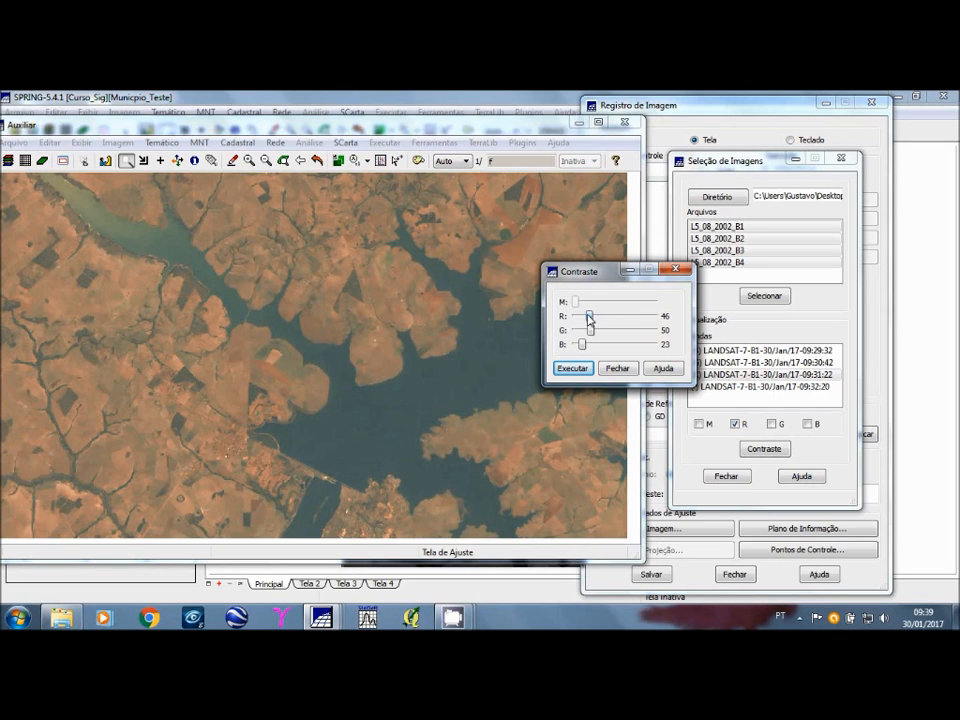
left_click(573, 368)
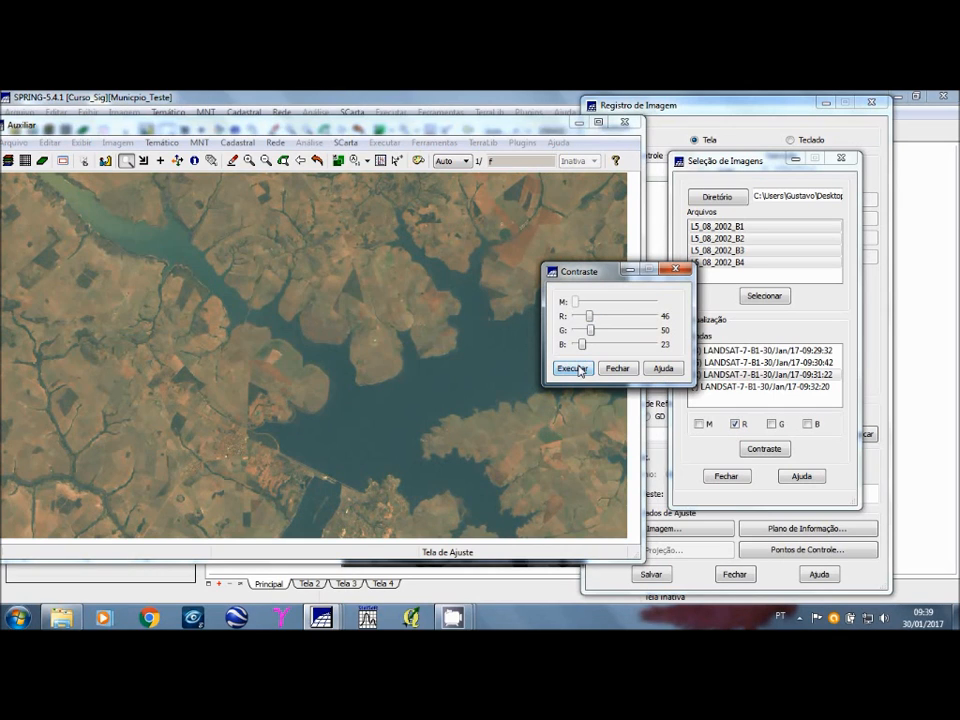
left_click_drag(590, 330, 589, 342)
left_click(577, 369)
left_click(574, 369)
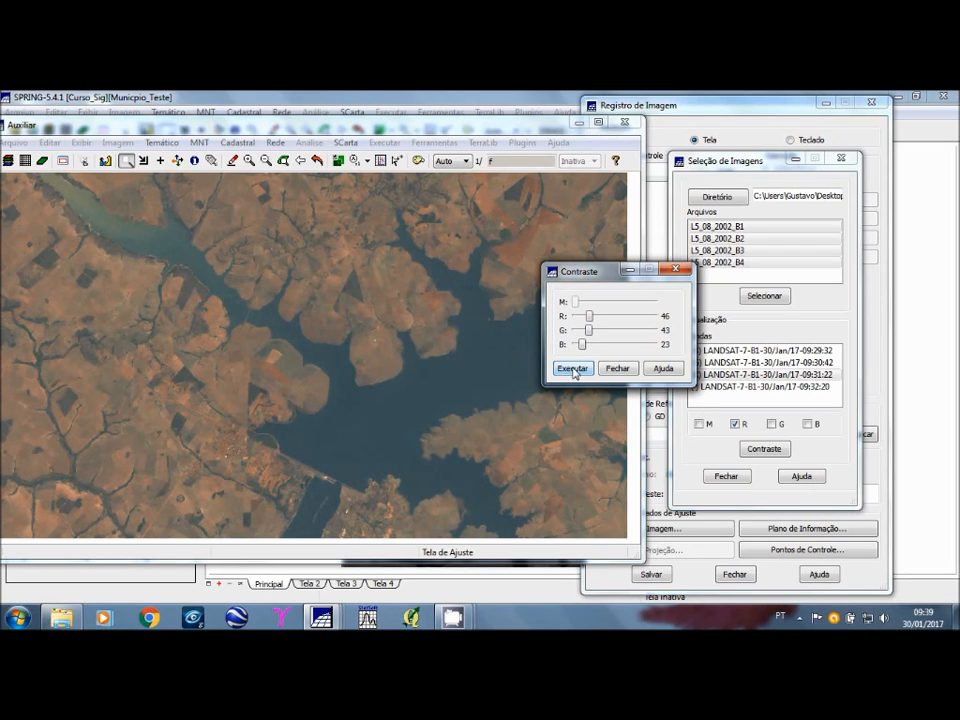
Step: Zoom in on the reservoir shore near the town and close the contrast adjustment
left_click(159, 333)
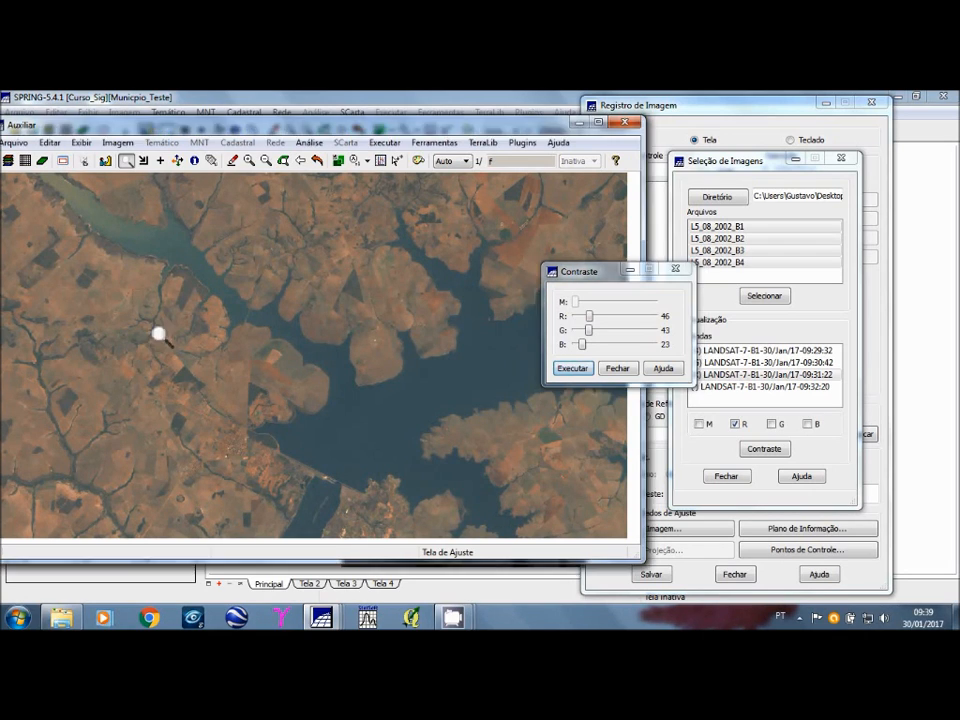
left_click_drag(159, 333, 375, 464)
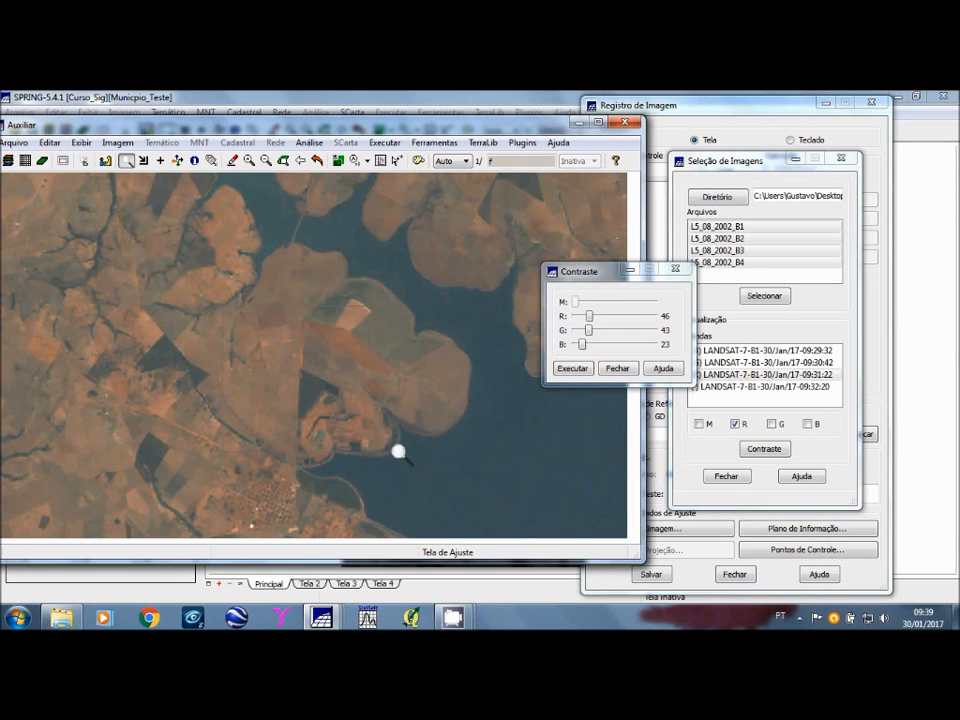
left_click(398, 451)
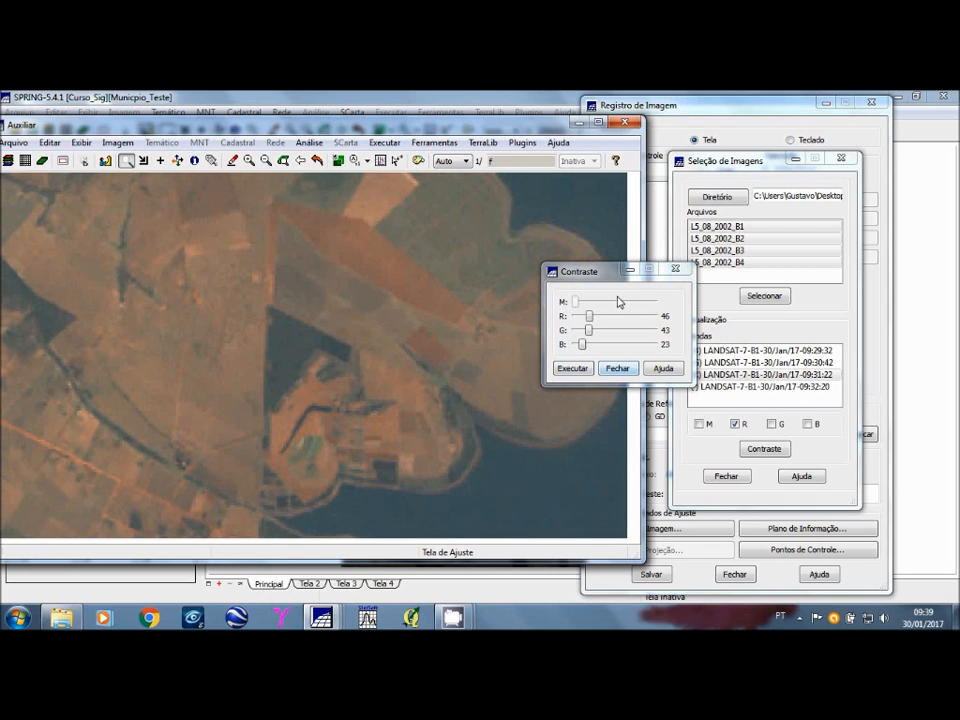
left_click(583, 366)
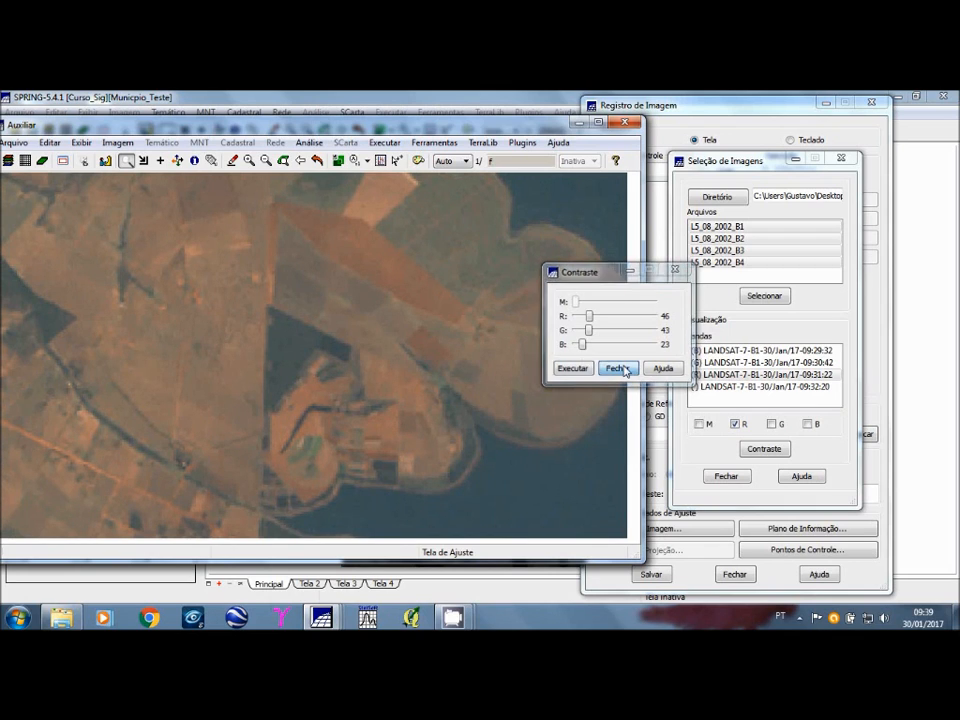
Step: Close the contrast adjustment and image selection windows and restore the full extent of the LANDSAT composite
left_click(617, 368)
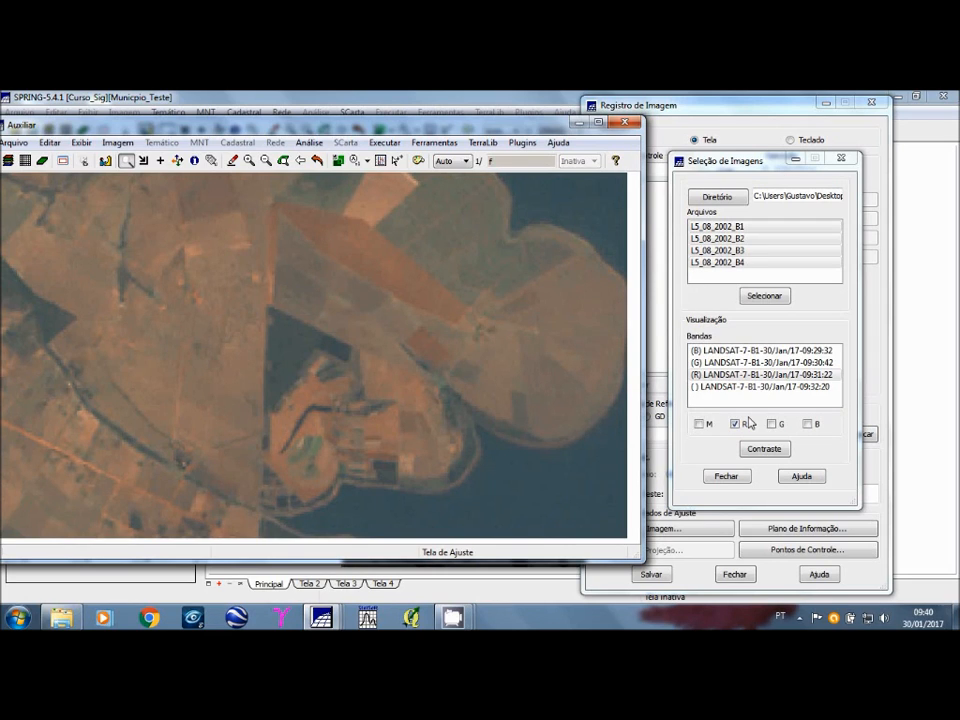
left_click(725, 477)
left_click_drag(456, 133, 531, 127)
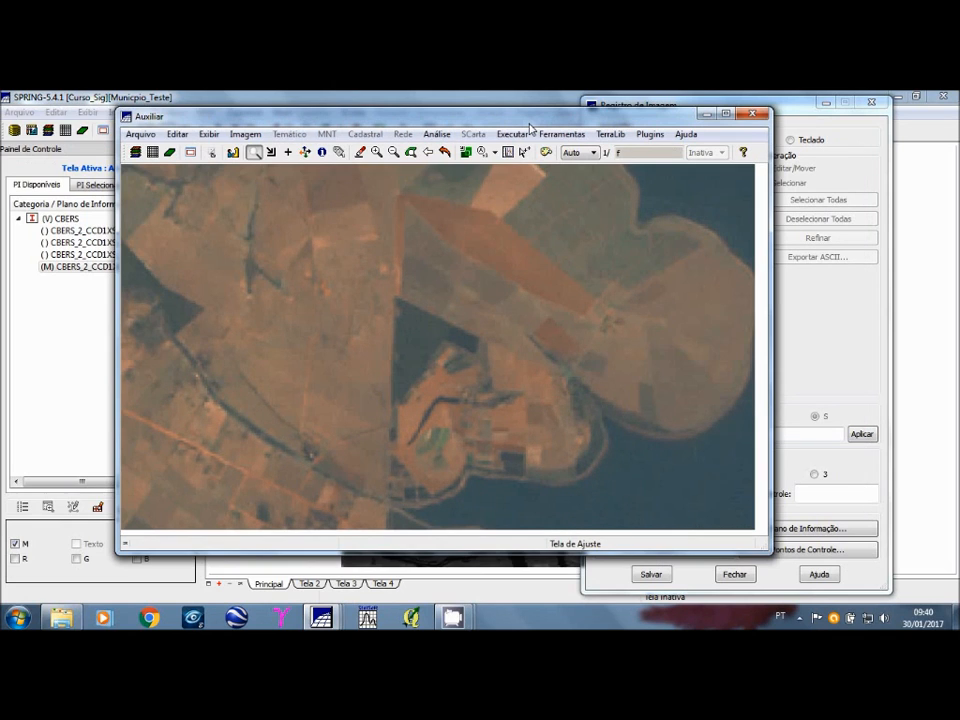
left_click(444, 152)
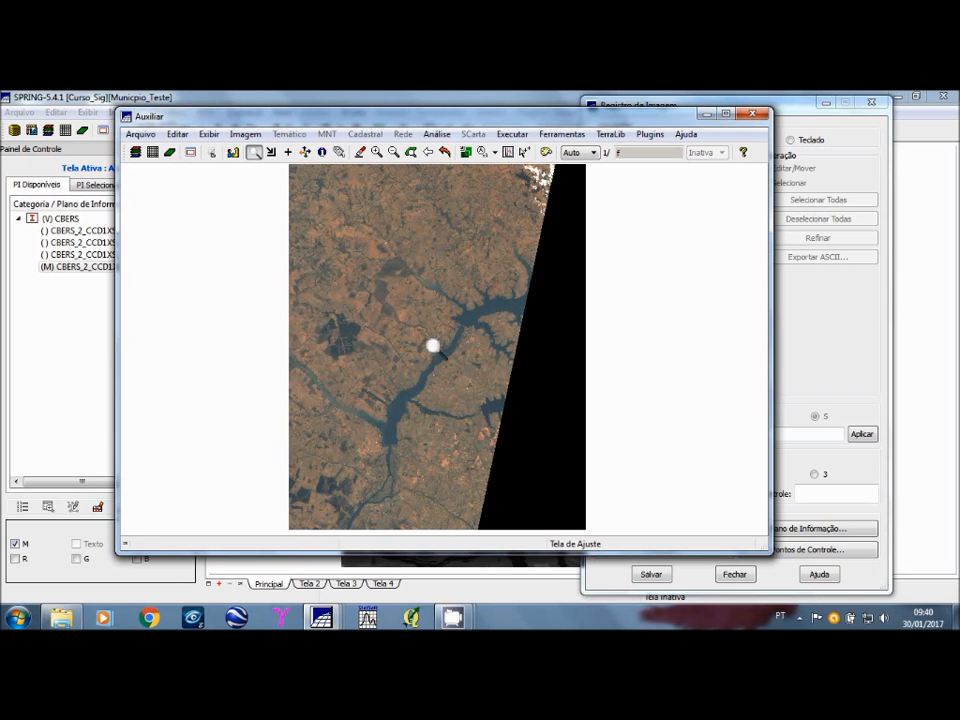
Step: Bring the CBERS reference image to the front and display its cursor coordinates in GMS
left_click(710, 122)
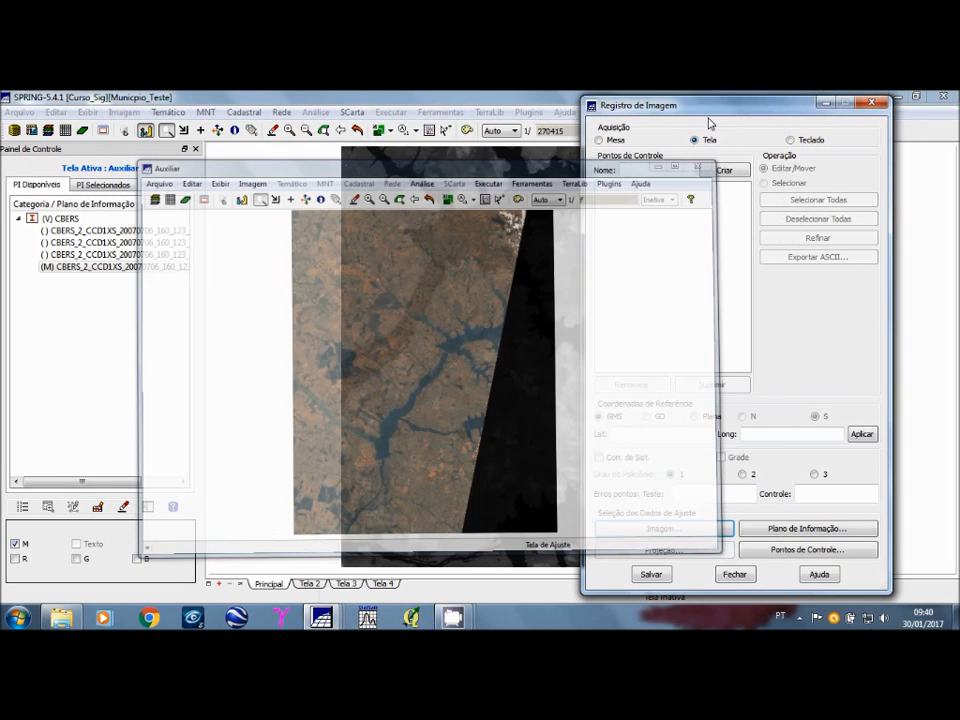
left_click_drag(710, 122, 741, 120)
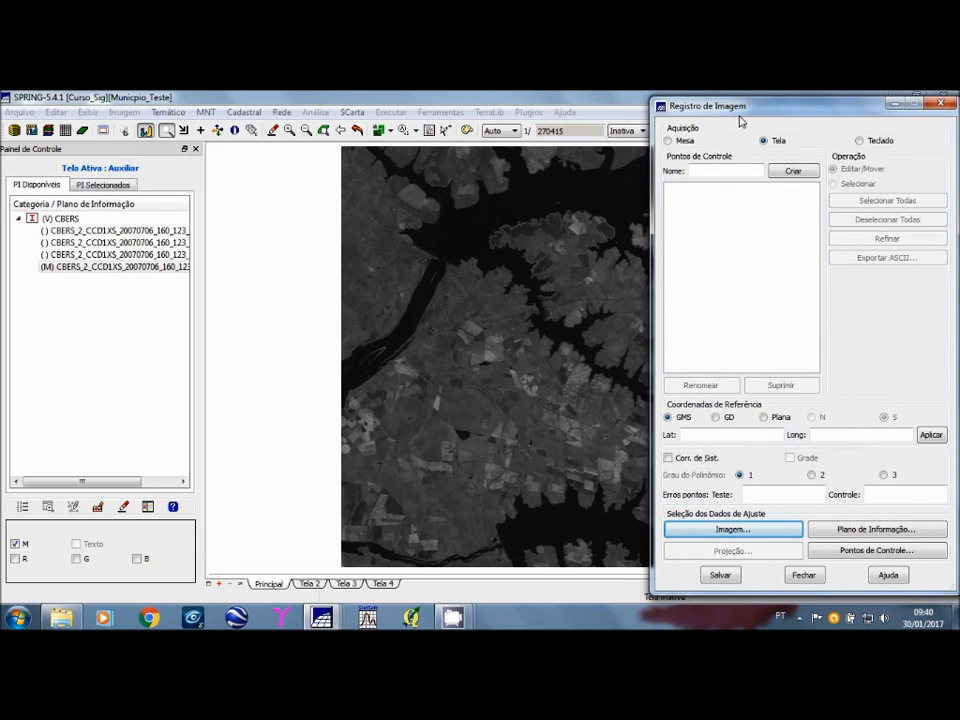
left_click(535, 96)
left_click(671, 243)
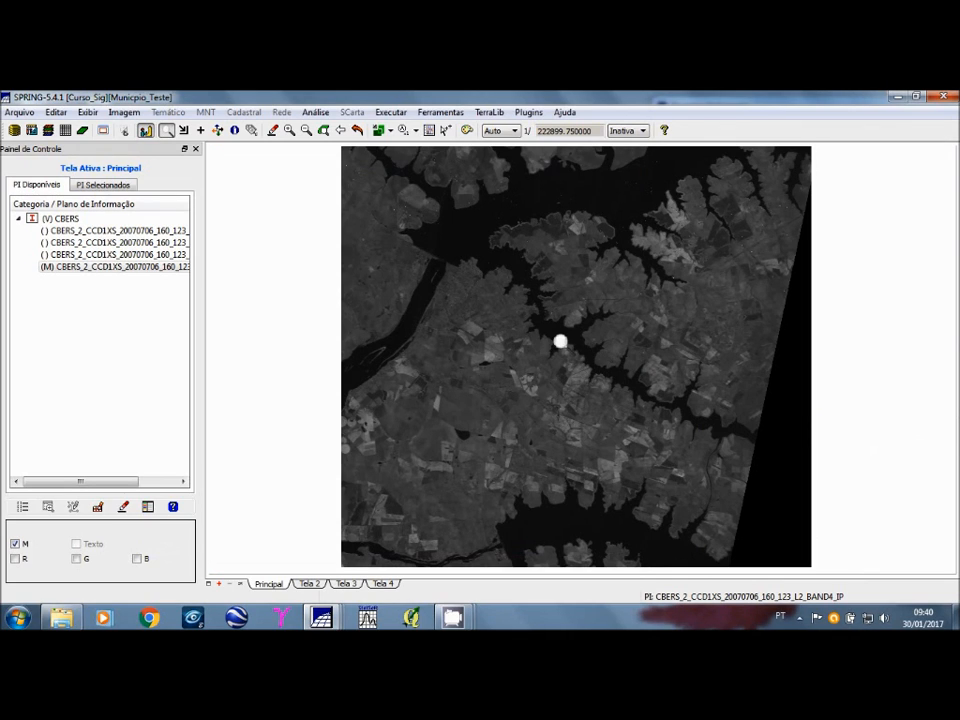
left_click(643, 131)
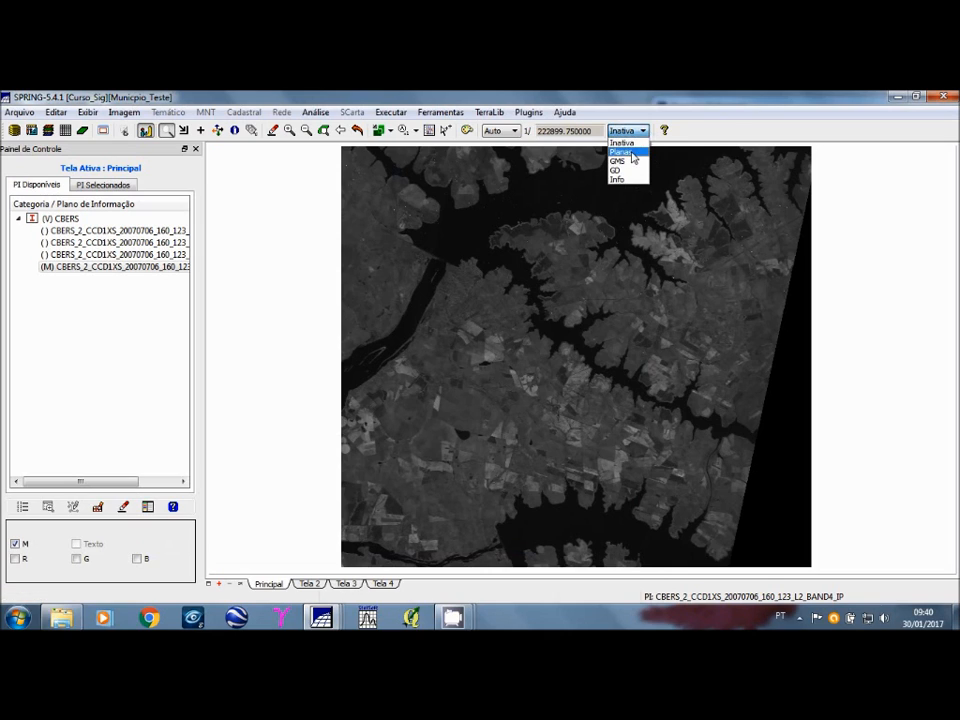
left_click(631, 161)
left_click(475, 242)
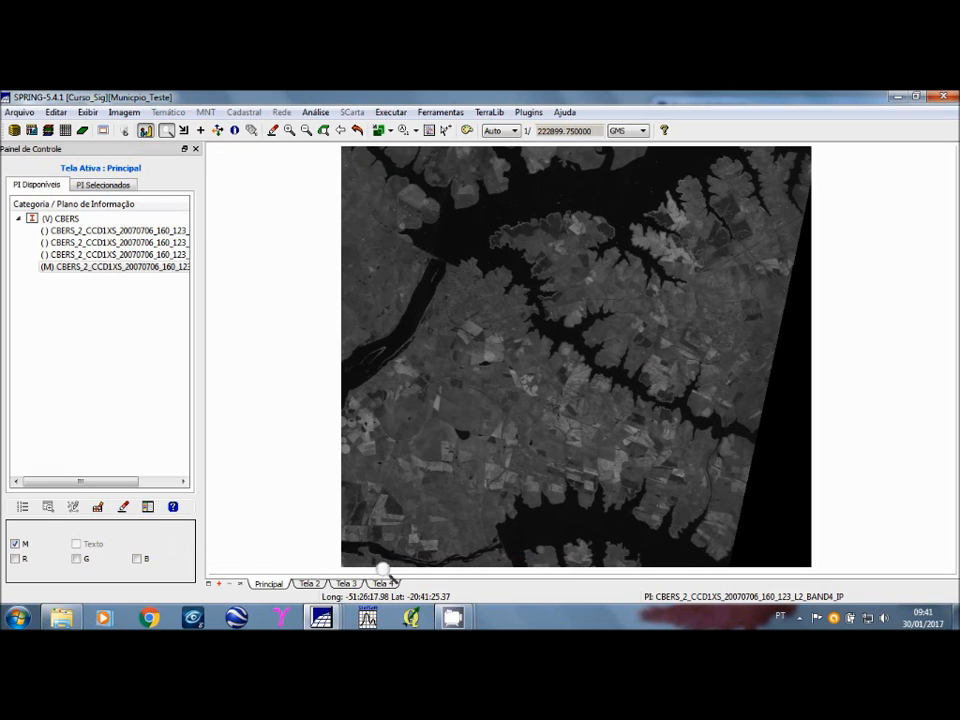
Step: Bring back the LANDSAT composite and the image registration window and arrange them side by side
left_click(328, 619)
left_click(438, 558)
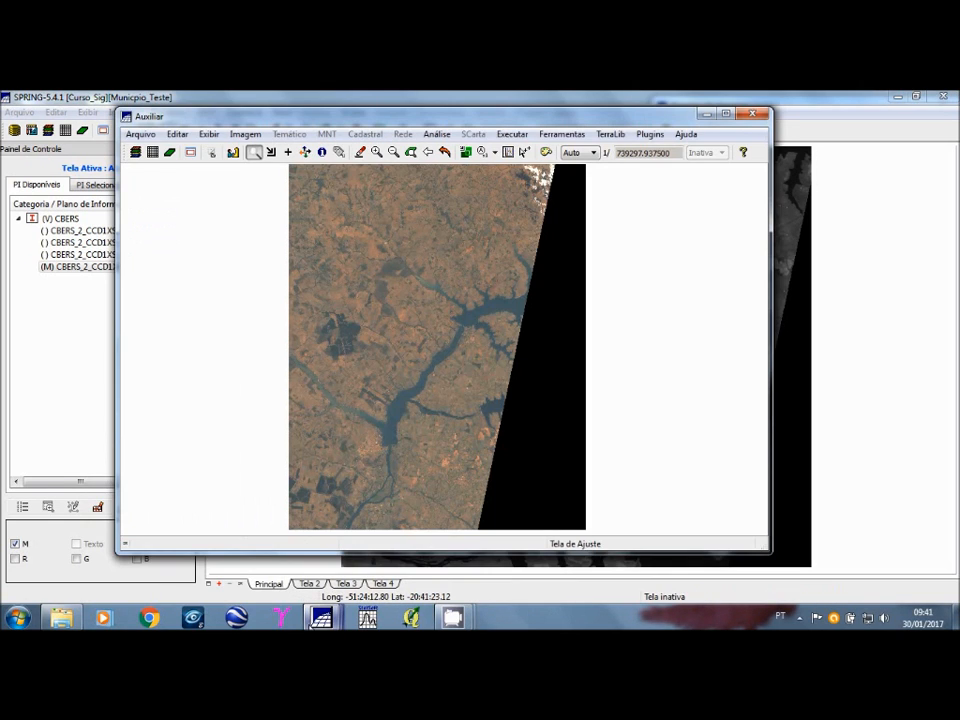
left_click(321, 618)
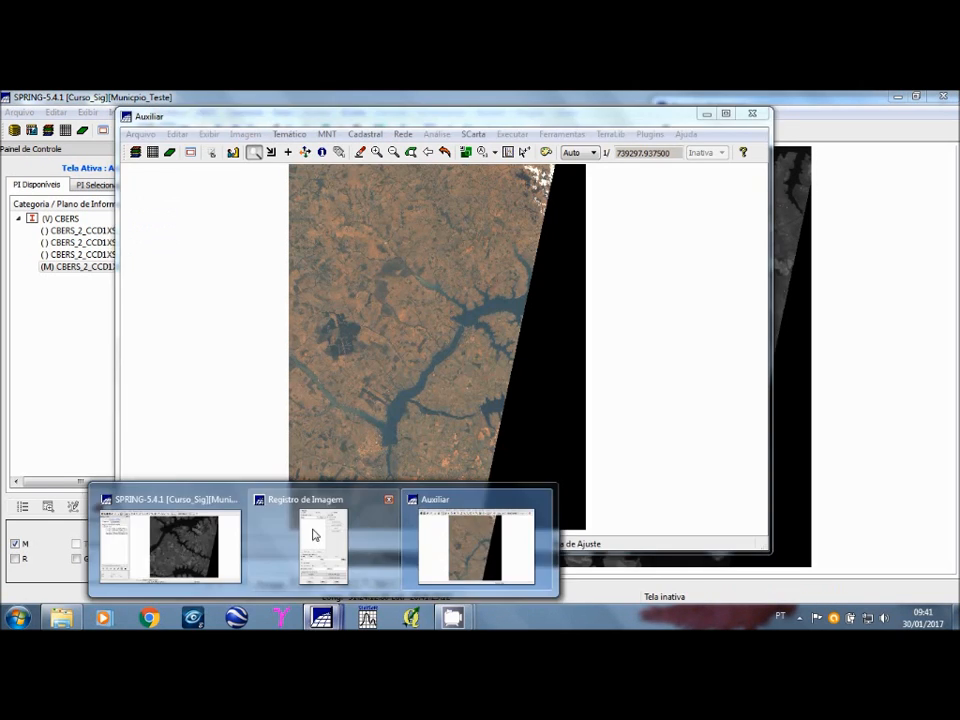
left_click(314, 535)
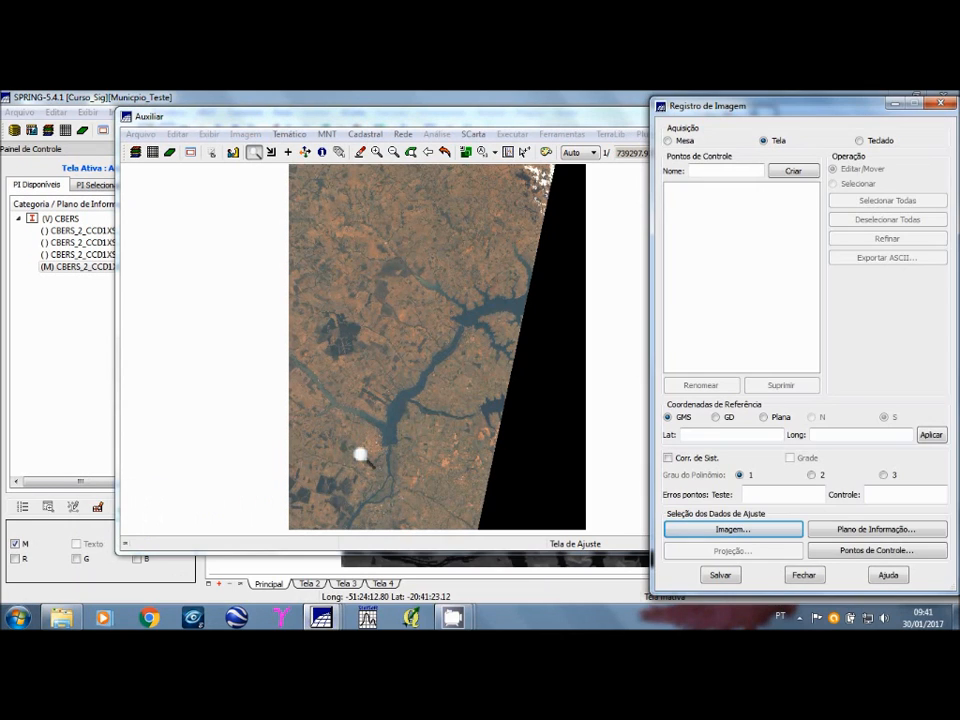
left_click_drag(771, 103, 721, 144)
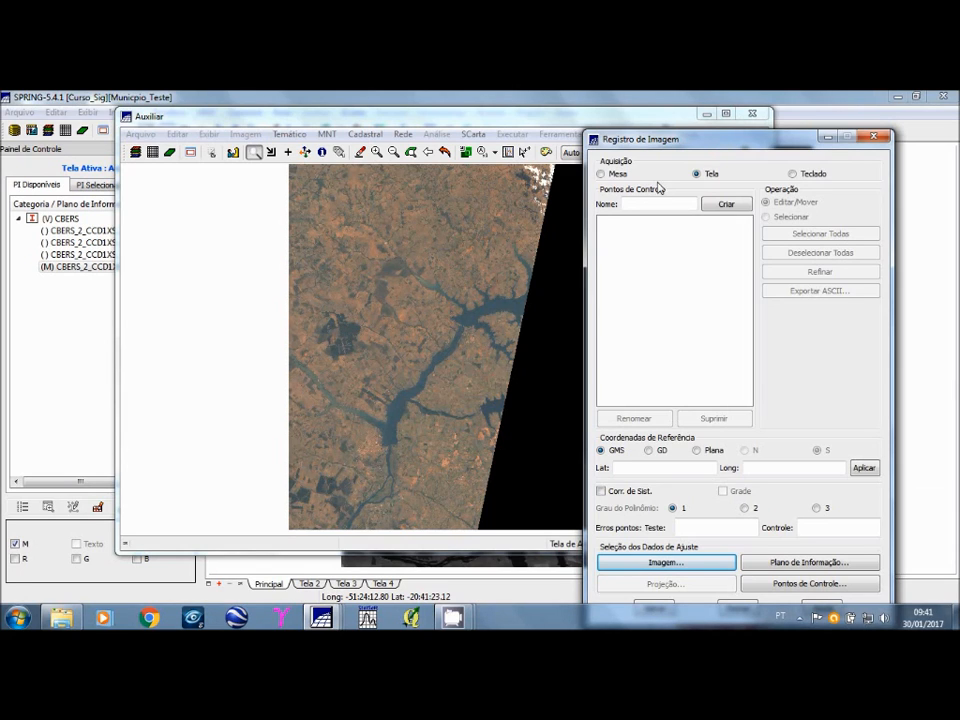
left_click_drag(664, 148, 719, 143)
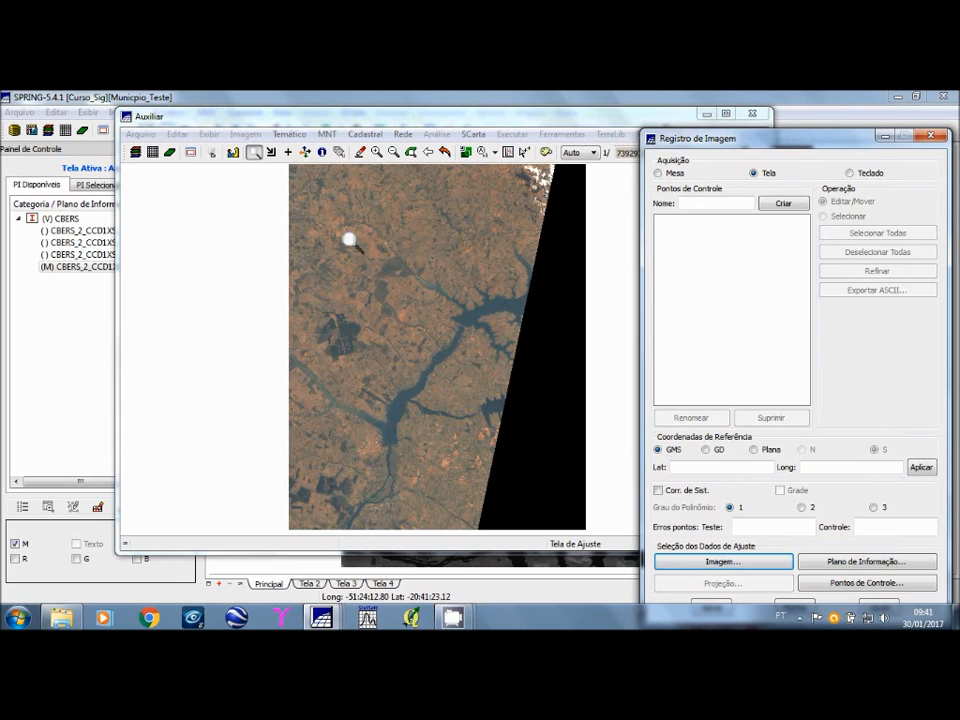
Step: Examine the reservoir and dam area on the LANDSAT composite for possible control points, returning to the wider view
left_click(392, 352)
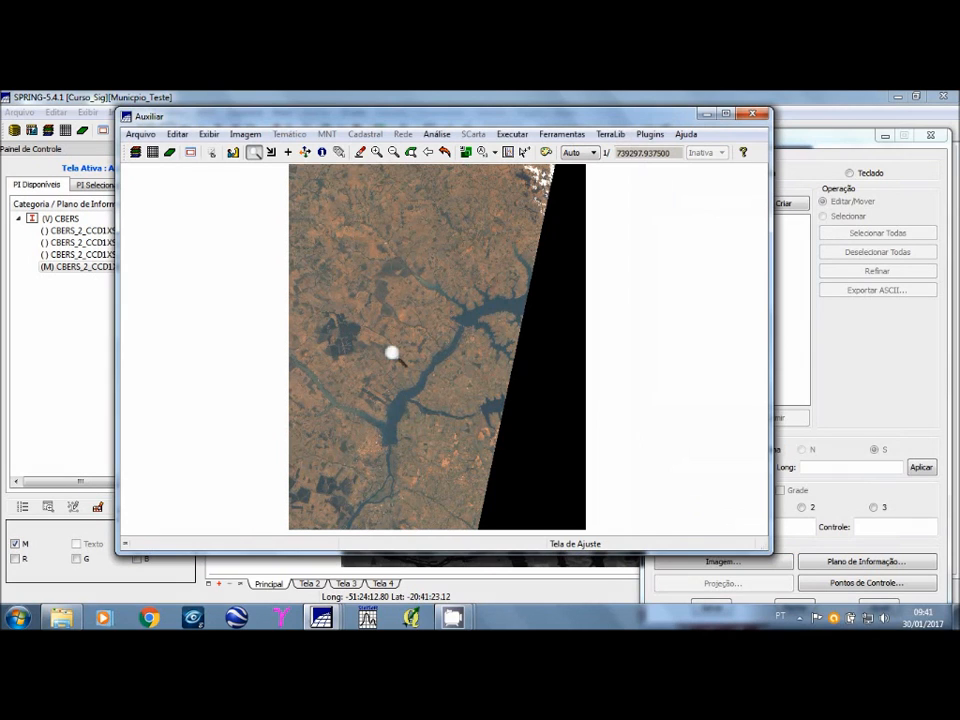
left_click_drag(372, 242, 558, 456)
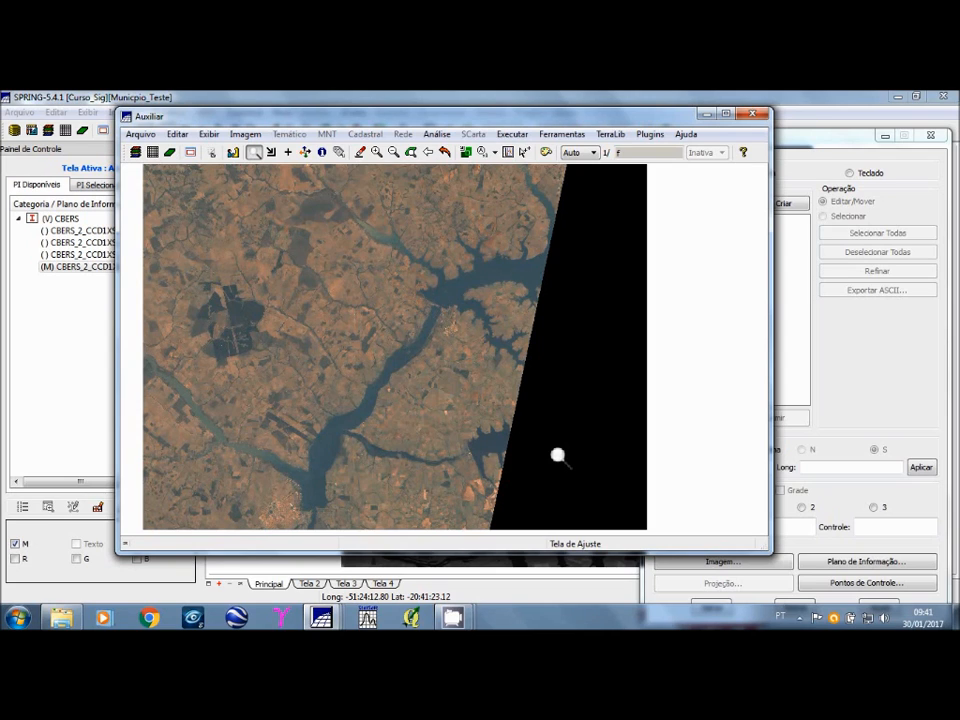
left_click(477, 325)
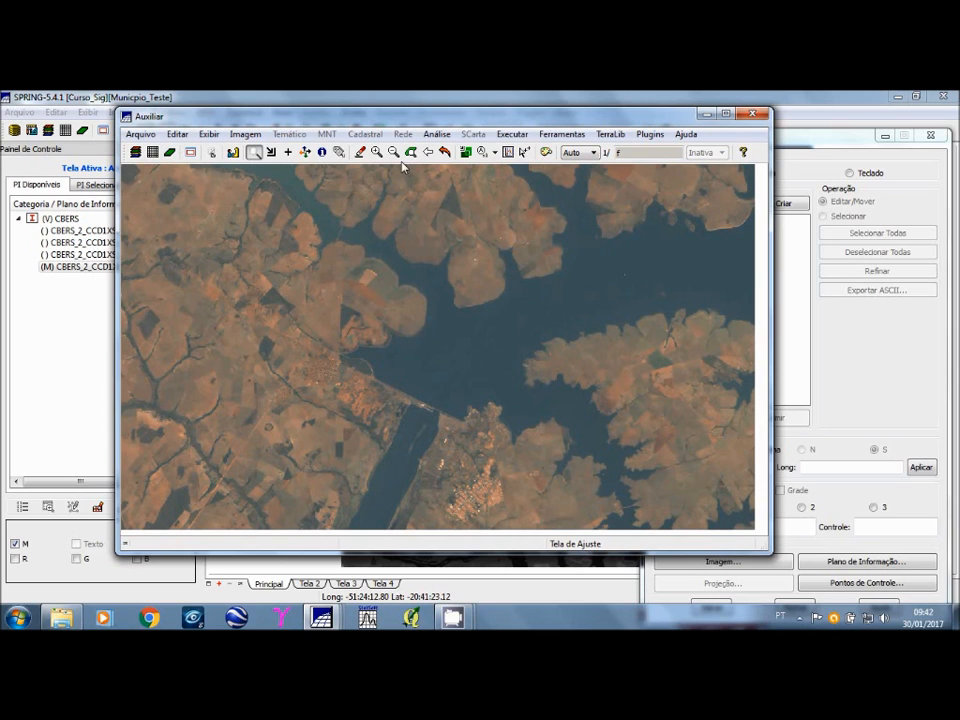
left_click(434, 153)
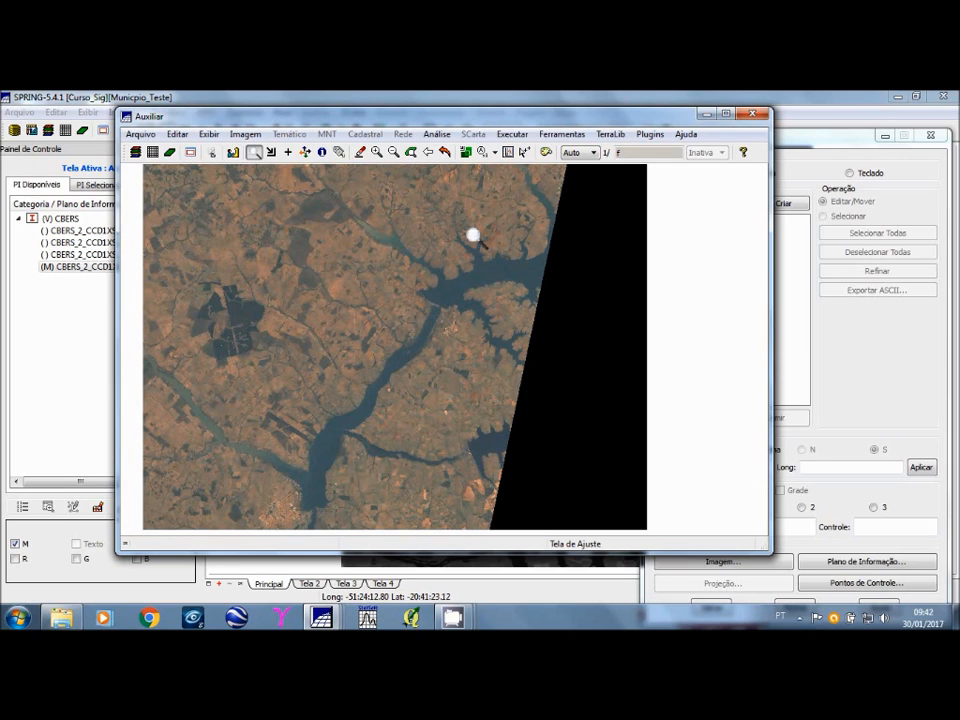
Step: Create a control point named pc1 in the image registration
left_click(706, 114)
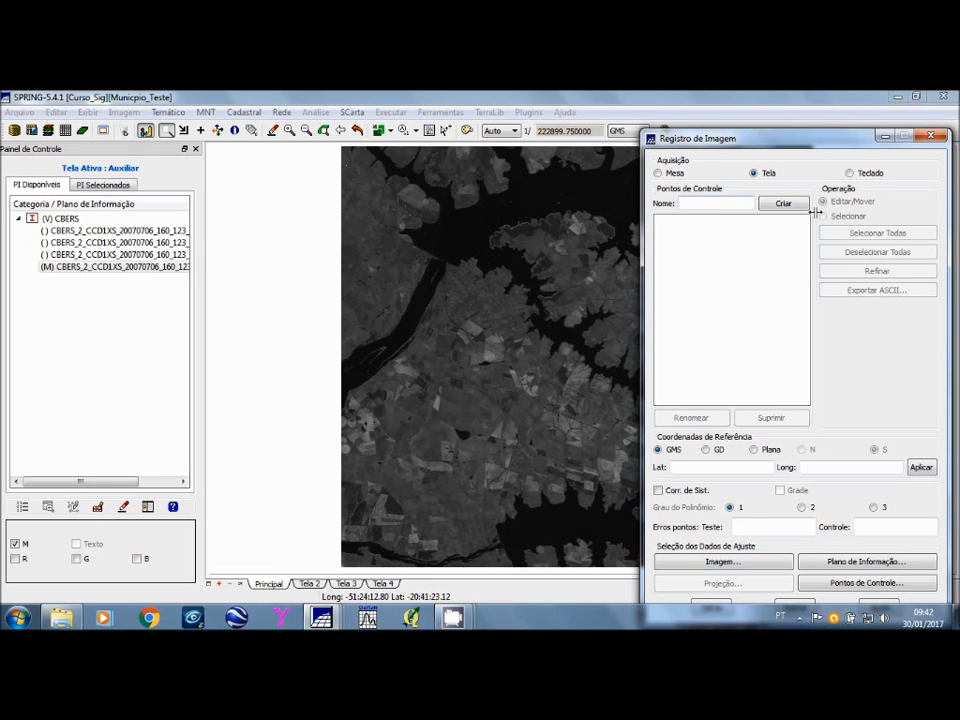
type("pc1")
left_click(780, 205)
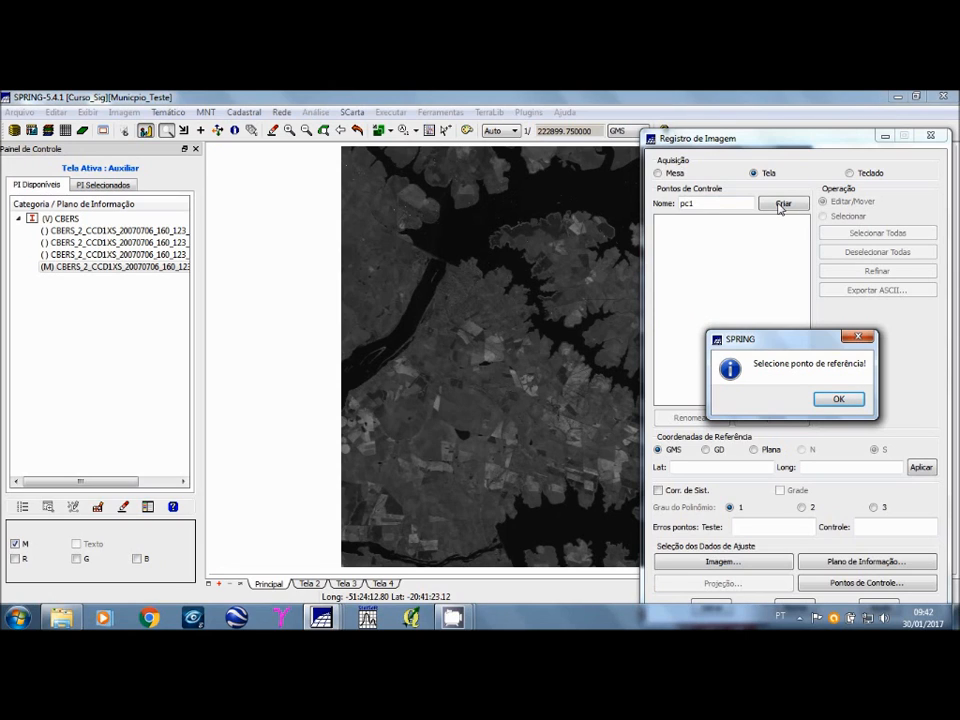
left_click(836, 398)
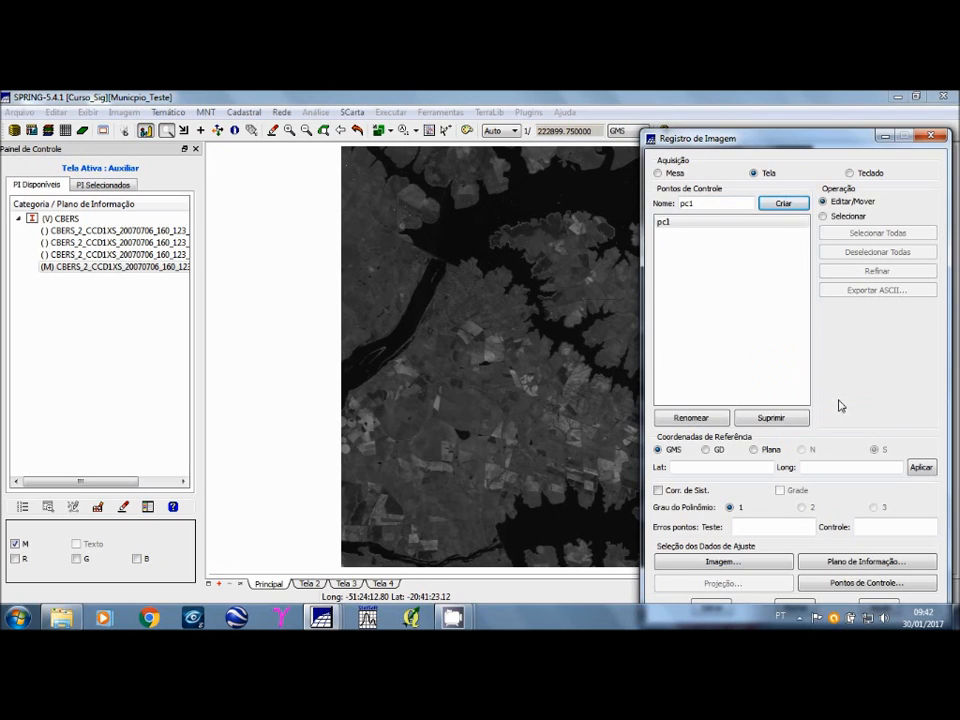
Step: Position control point pc1 at the northwest tip of the pear-shaped lake on the CBERS image
left_click(432, 96)
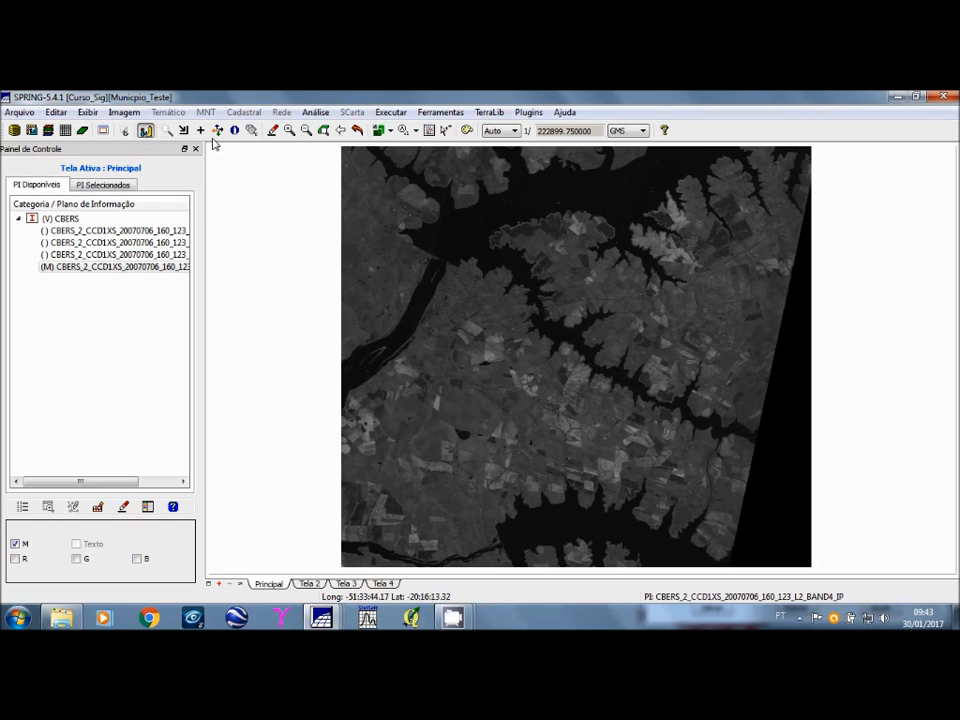
left_click(166, 130)
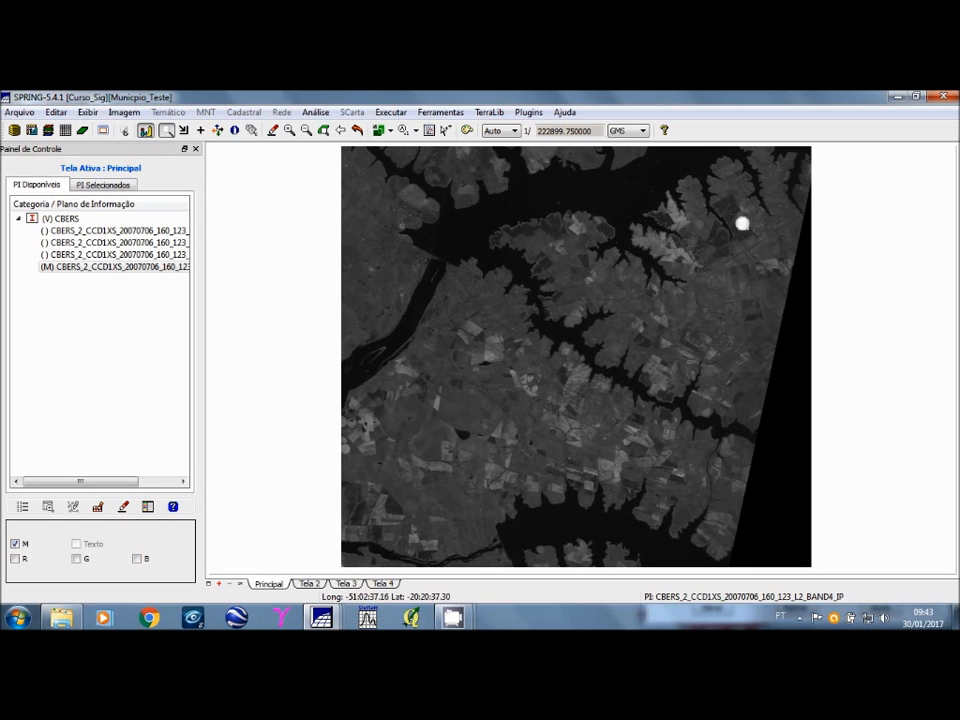
left_click_drag(704, 186, 758, 259)
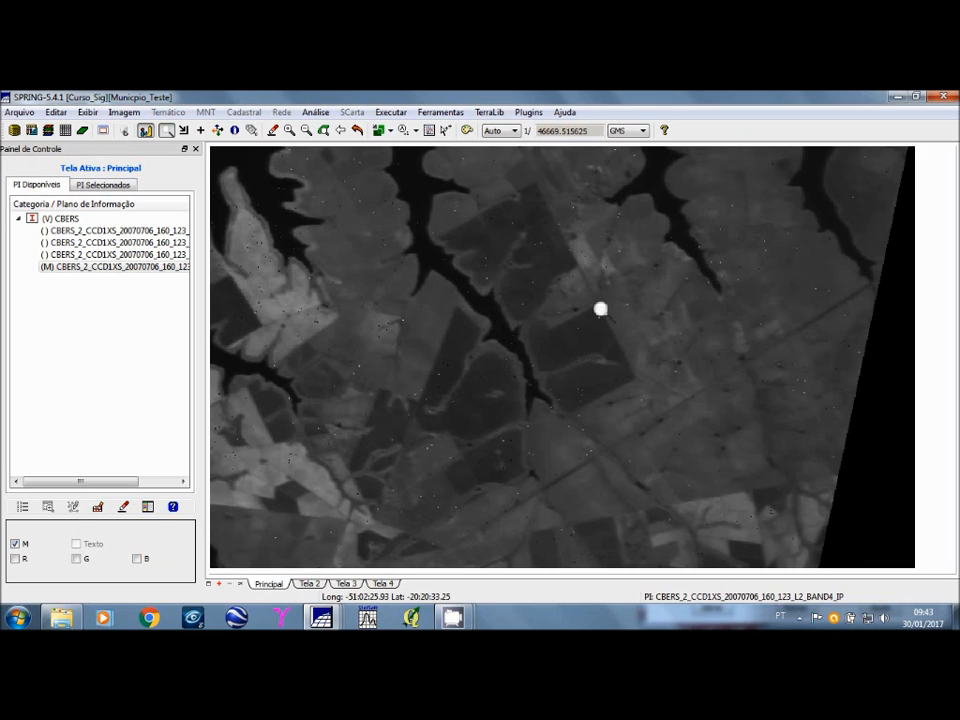
left_click(357, 131)
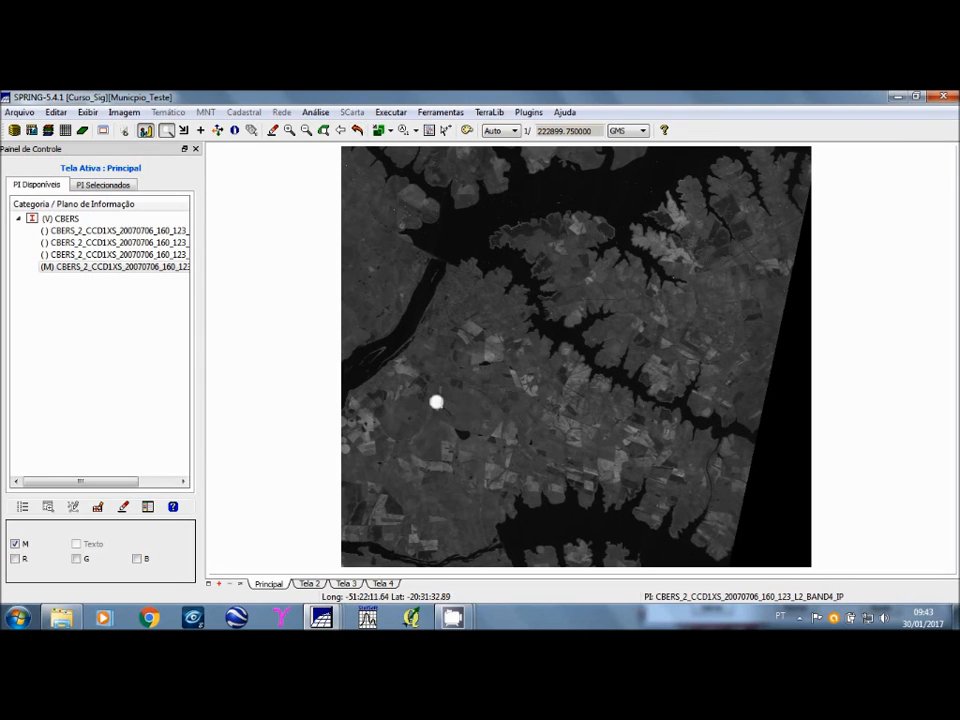
left_click_drag(422, 398, 531, 482)
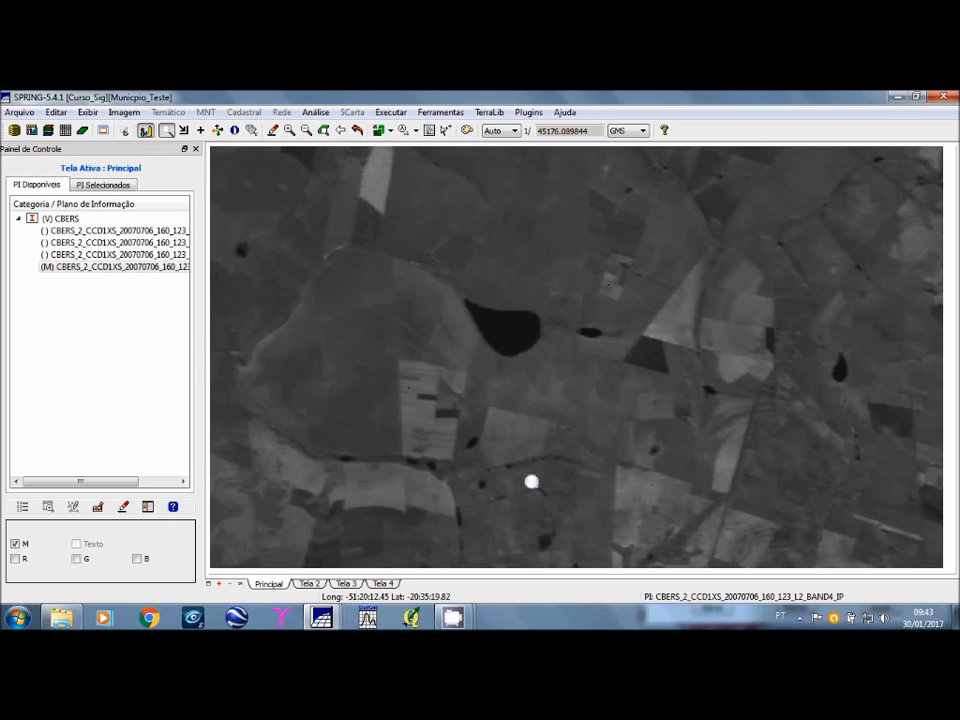
left_click_drag(401, 249, 604, 395)
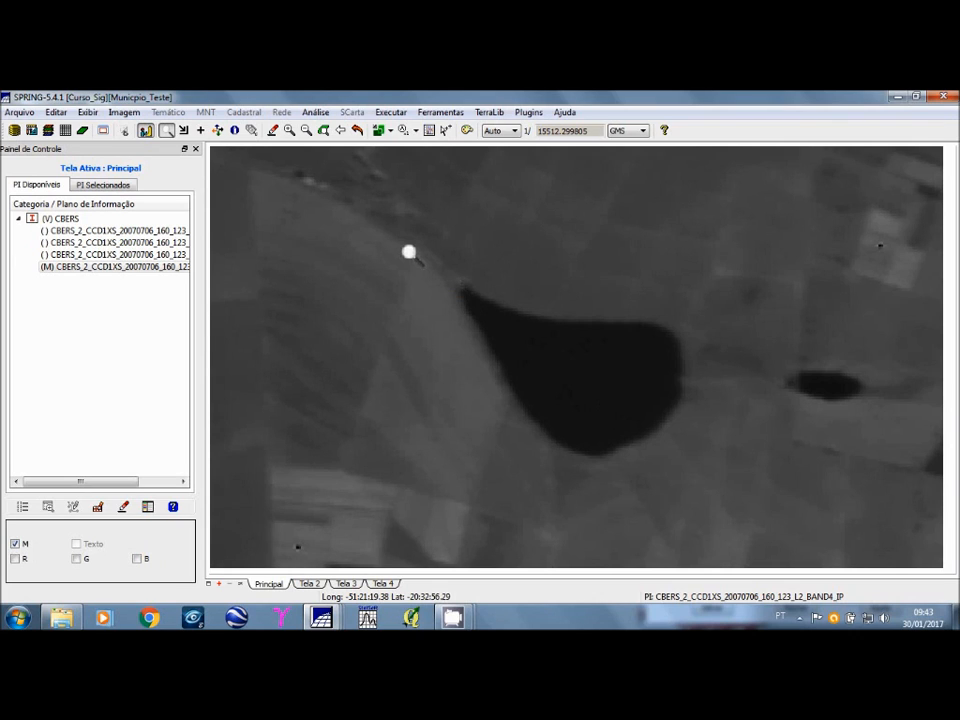
left_click_drag(397, 231, 752, 491)
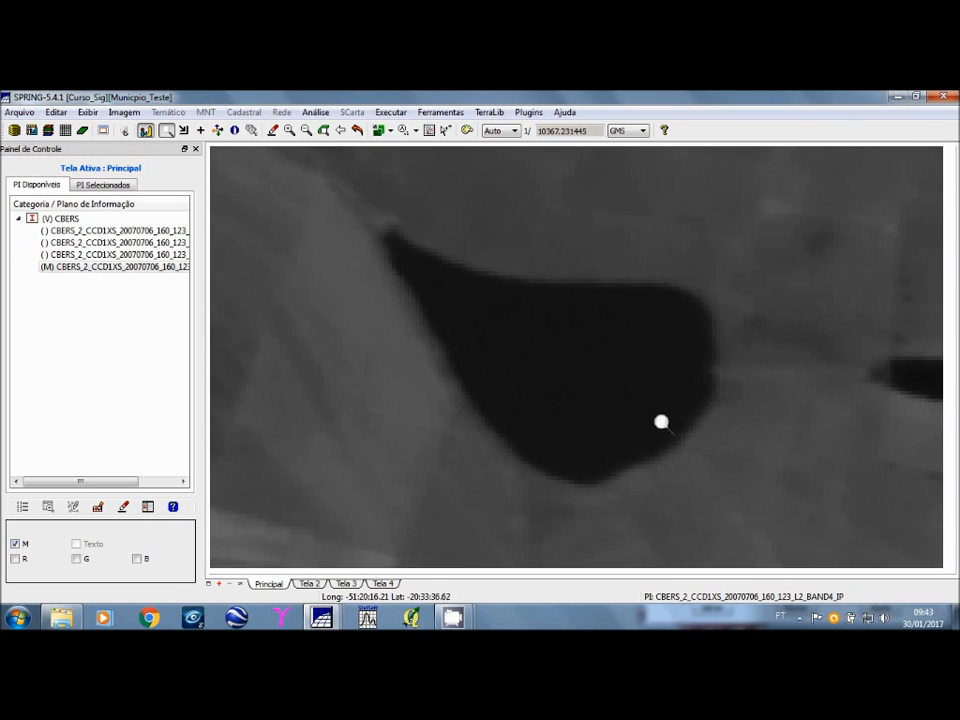
right_click(357, 324)
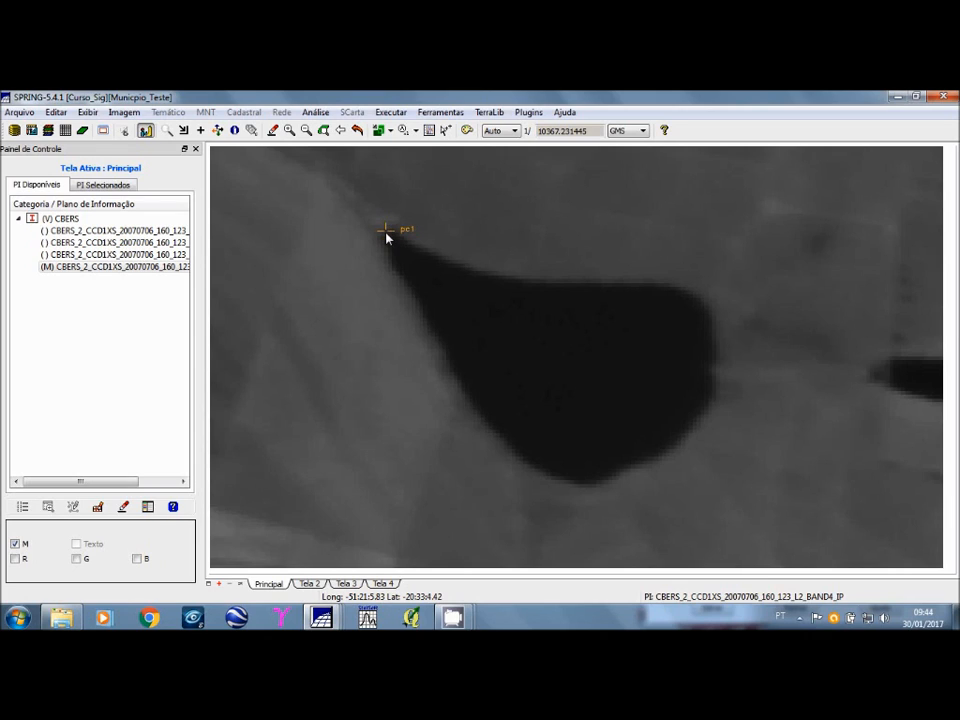
Step: Move pc1 on the LANDSAT composite roughly to the same pear-shaped lake south of the town
mouse_move(321, 617)
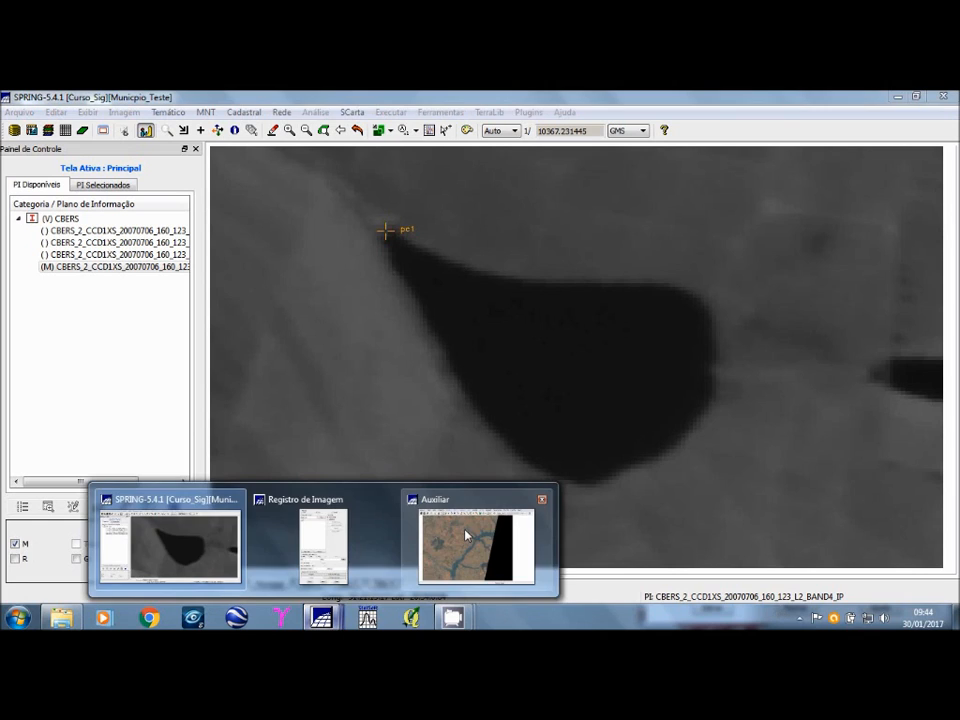
left_click(466, 535)
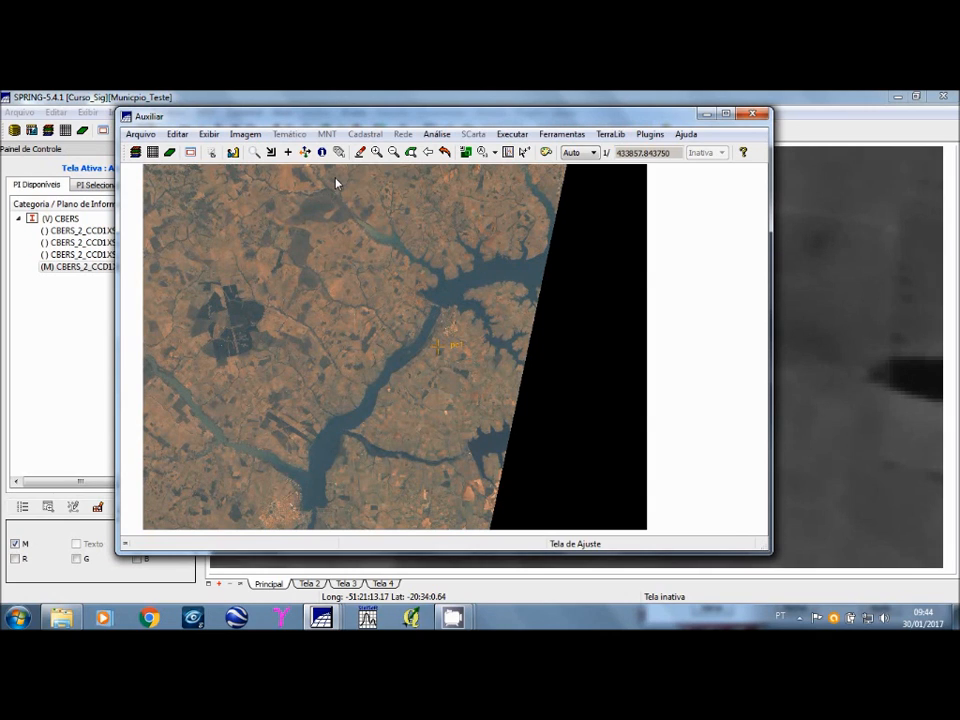
left_click(255, 154)
left_click(497, 434)
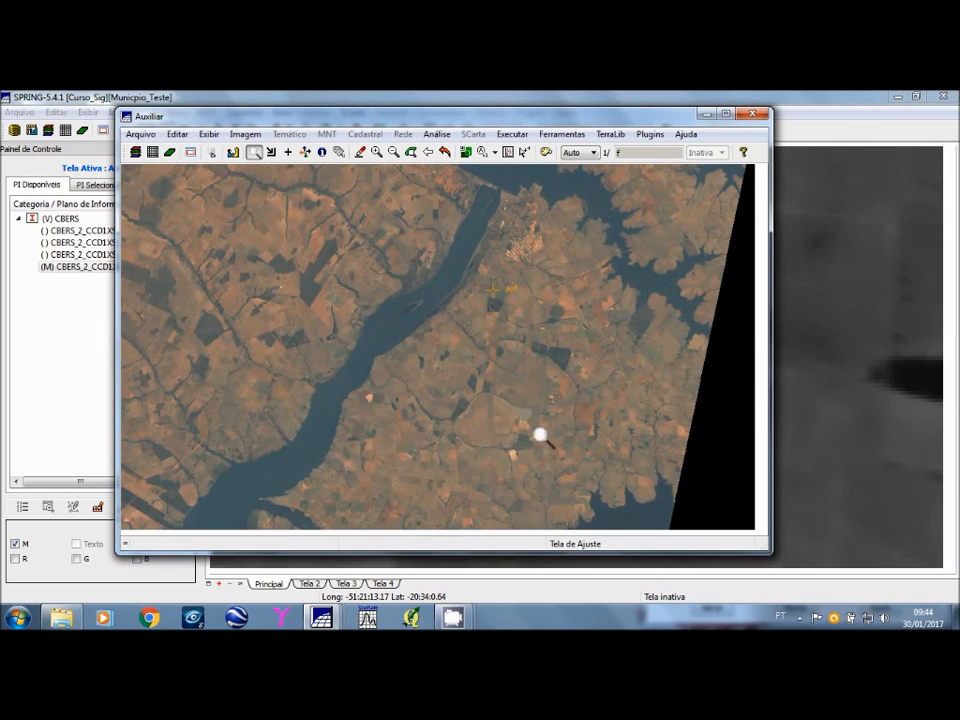
right_click(496, 298)
left_click_drag(494, 290, 510, 403)
Step: Position control point pc1 precisely at the northwest tip of the pear-shaped lake on the LANDSAT composite
left_click(254, 153)
left_click(530, 420)
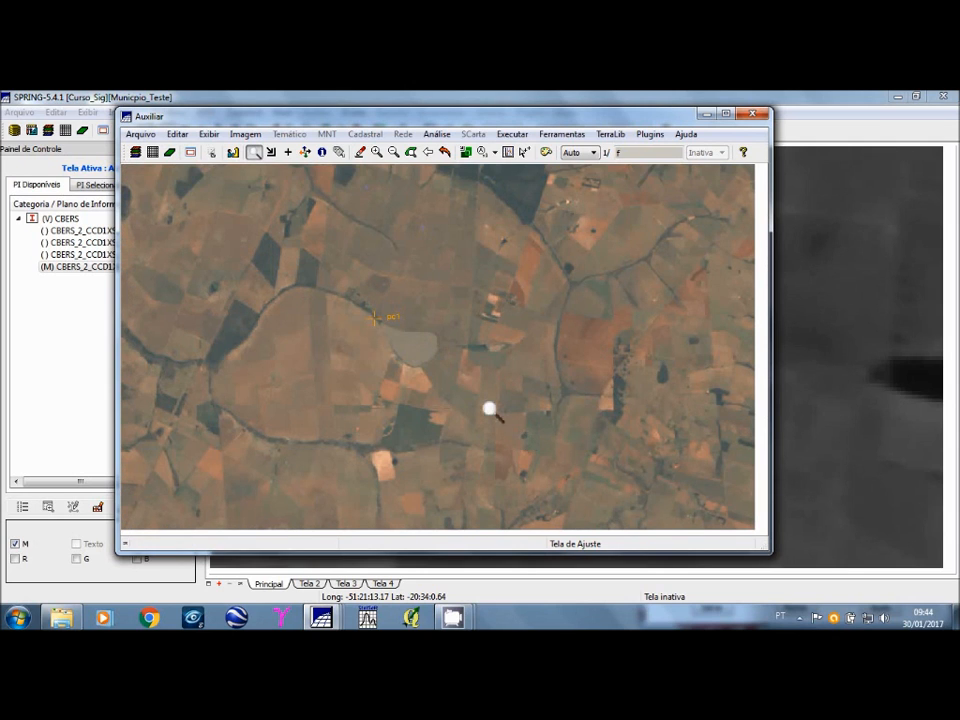
left_click(489, 408)
left_click(356, 323)
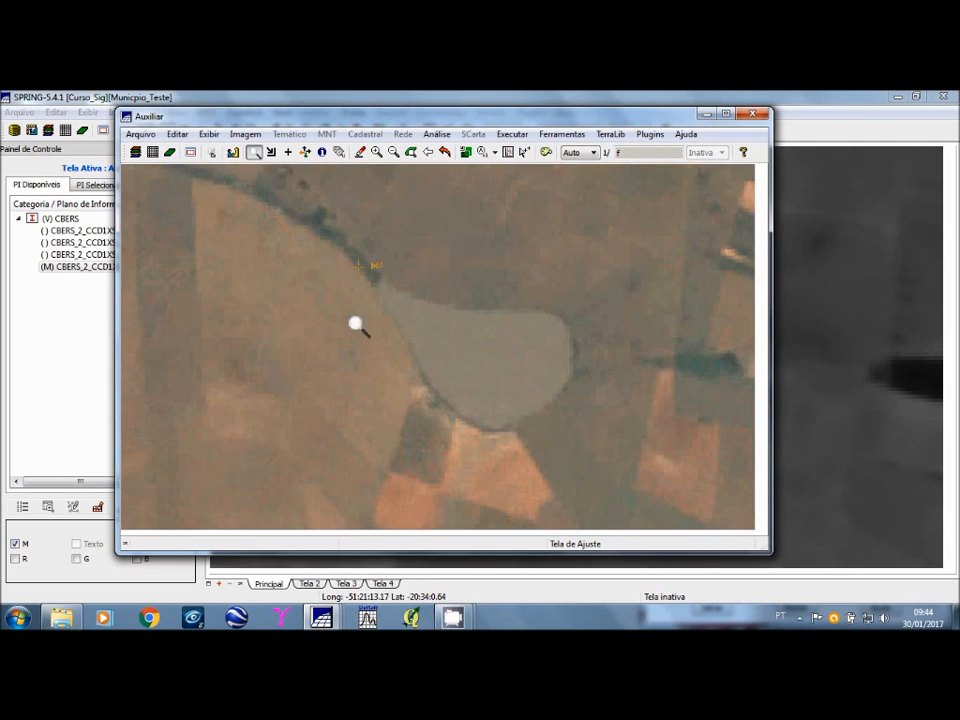
left_click_drag(287, 221, 636, 451)
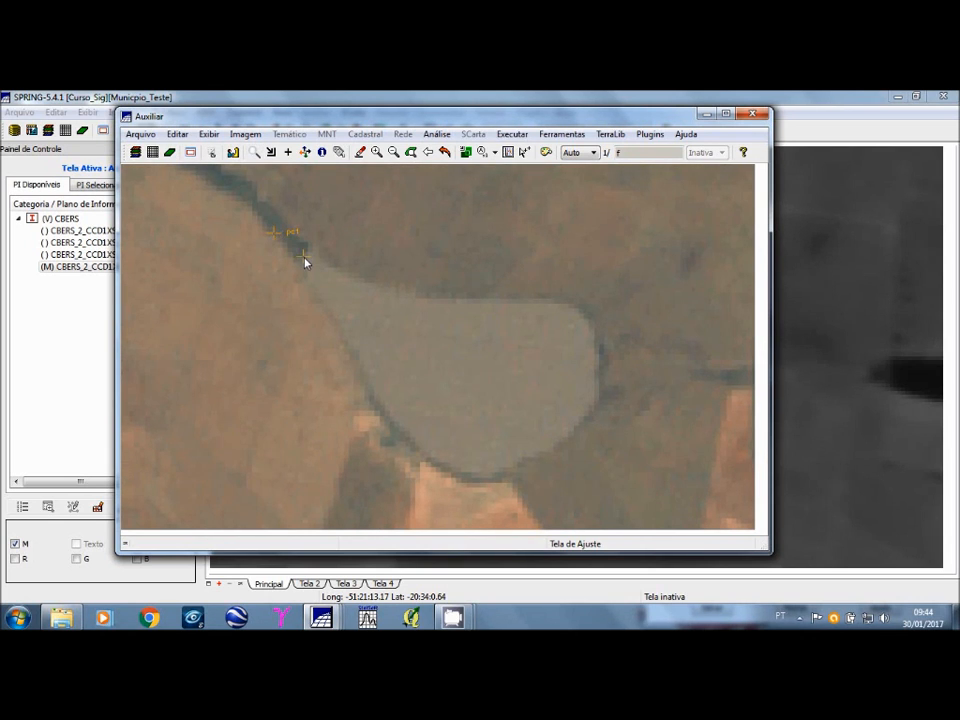
left_click(303, 255)
Step: Compare pc1's placement at the lake tip on the CBERS image with the LANDSAT composite, ending on the redrawn composite
left_click(738, 96)
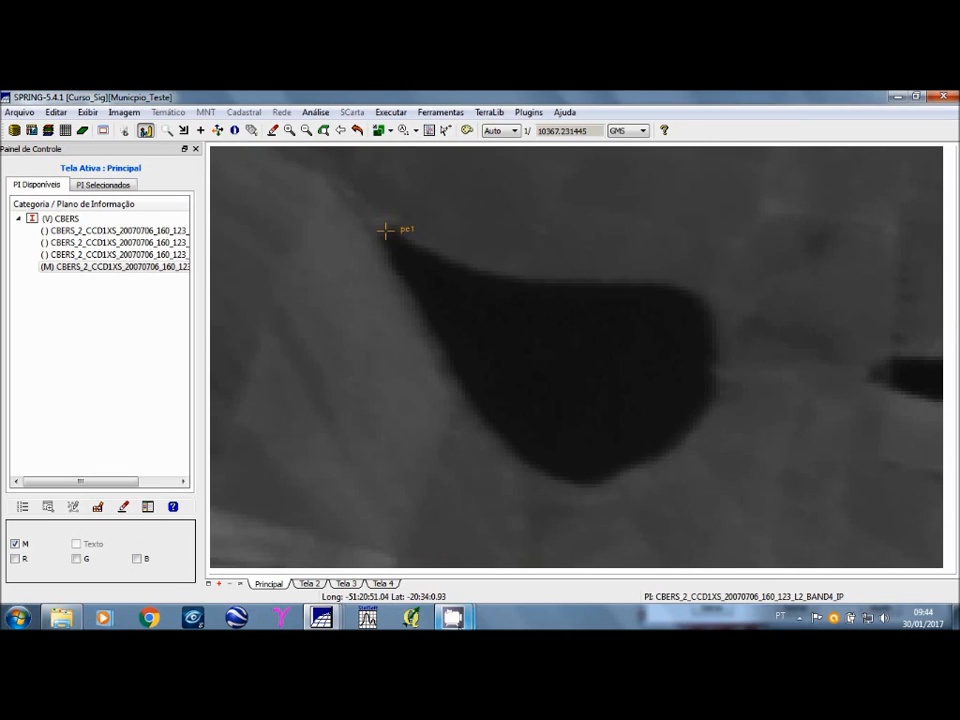
left_click(324, 618)
left_click(476, 555)
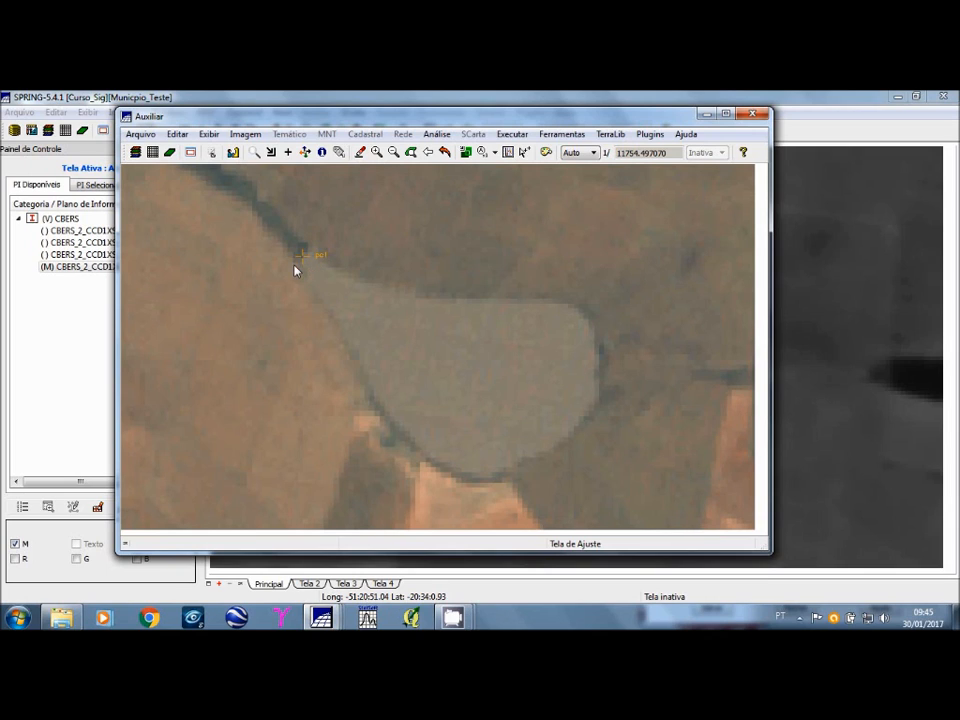
left_click(444, 152)
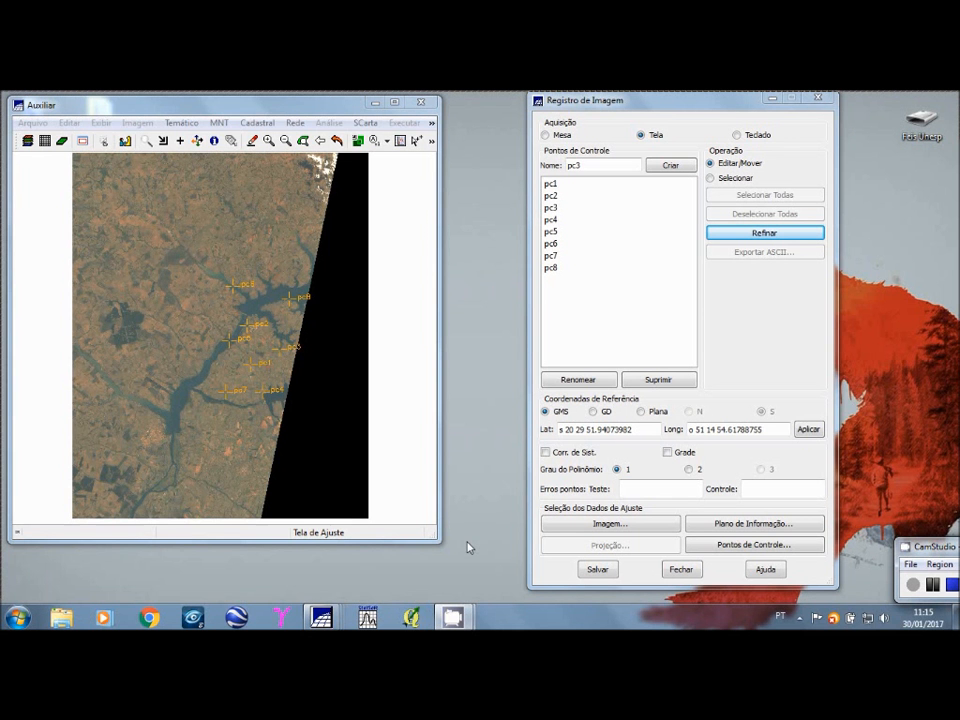
Step: Compare the distribution of control points pc1 to pc8 on the CBERS image and on the LANDSAT composite
mouse_move(333, 616)
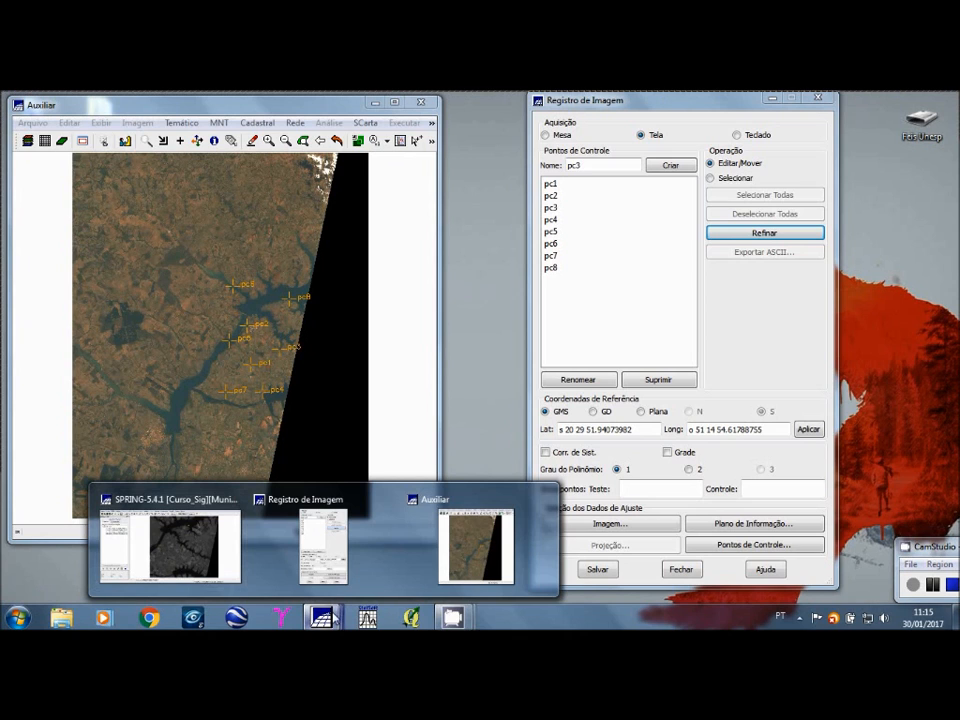
left_click(217, 557)
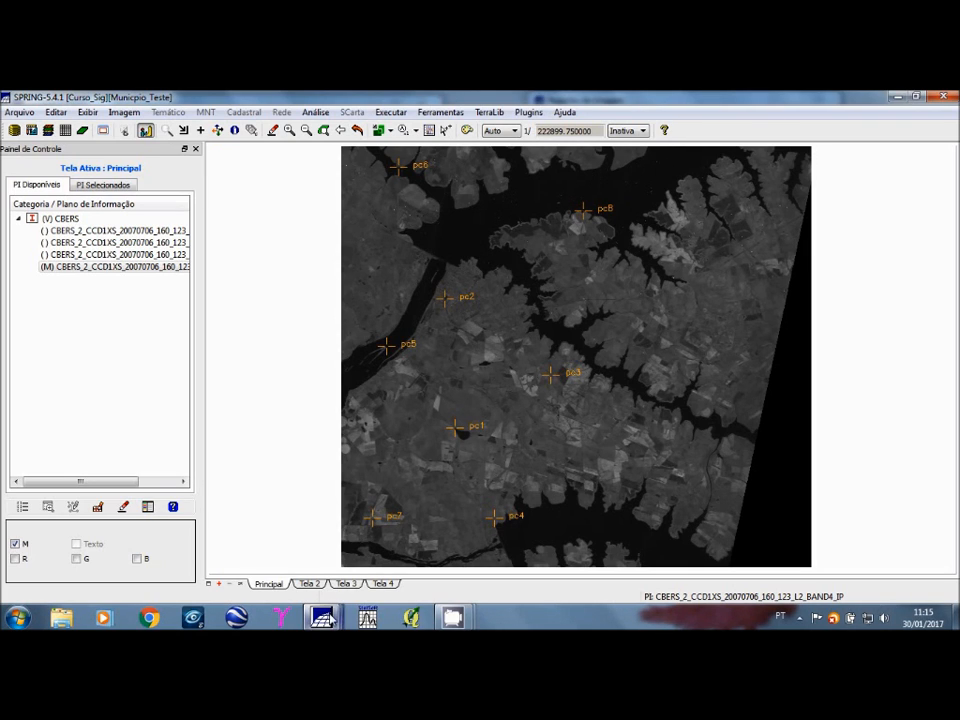
mouse_move(324, 617)
left_click(453, 578)
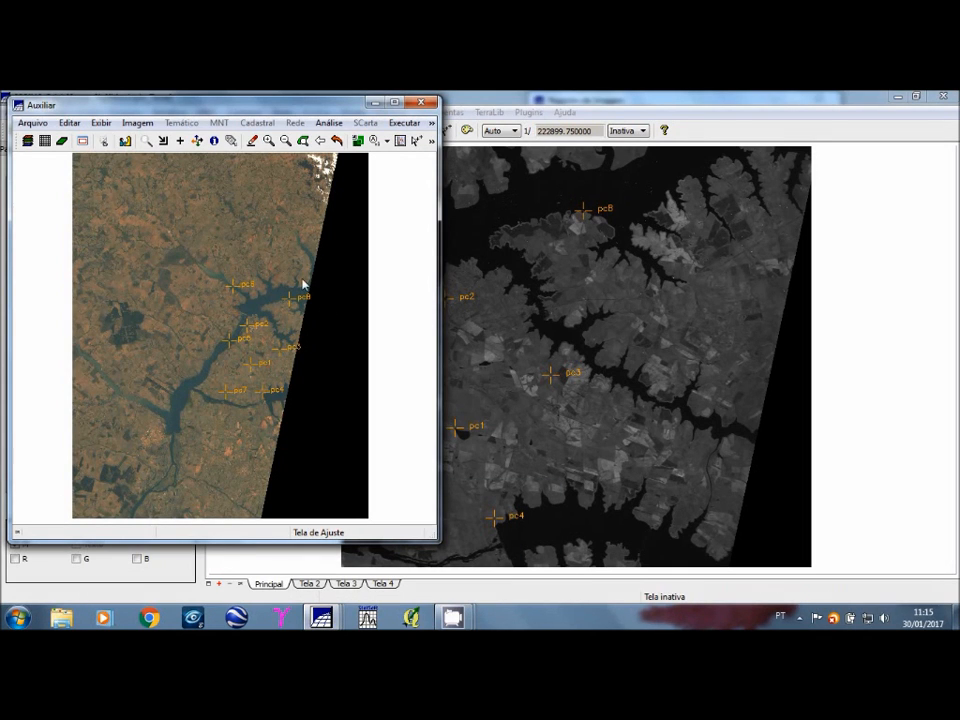
left_click(146, 140)
left_click(256, 424)
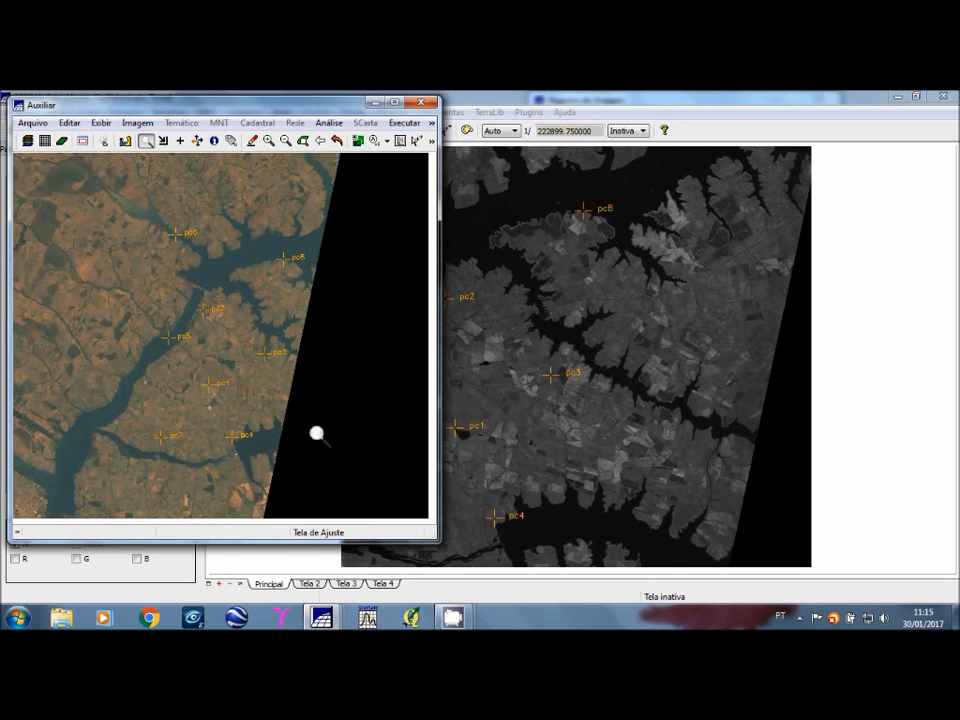
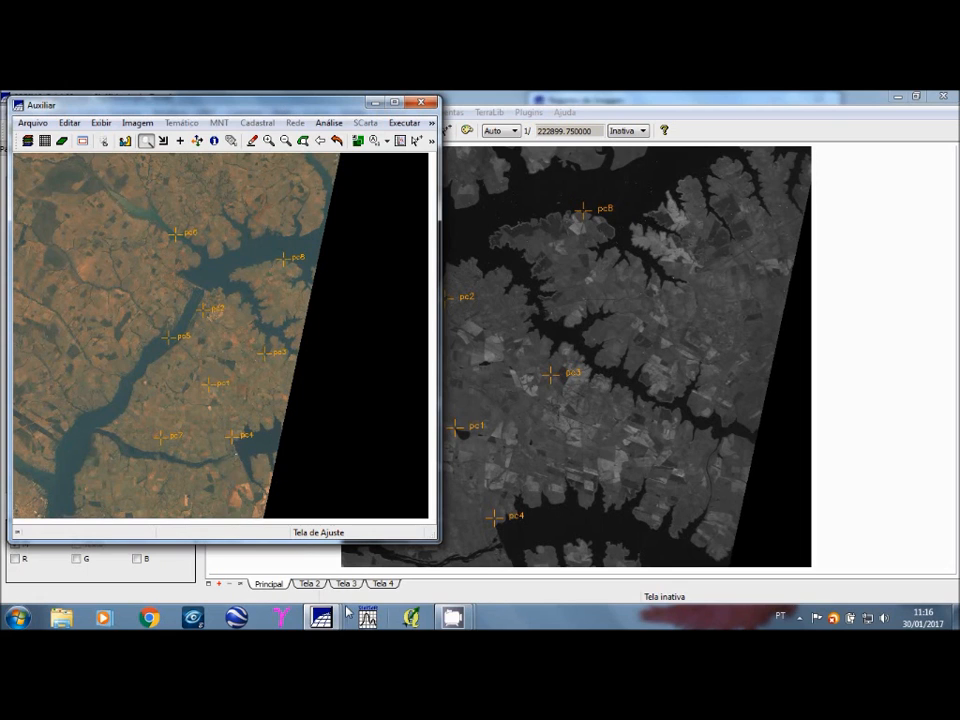
Step: Switch the image registration to point selection and select all eight control points to examine their errors
mouse_move(324, 618)
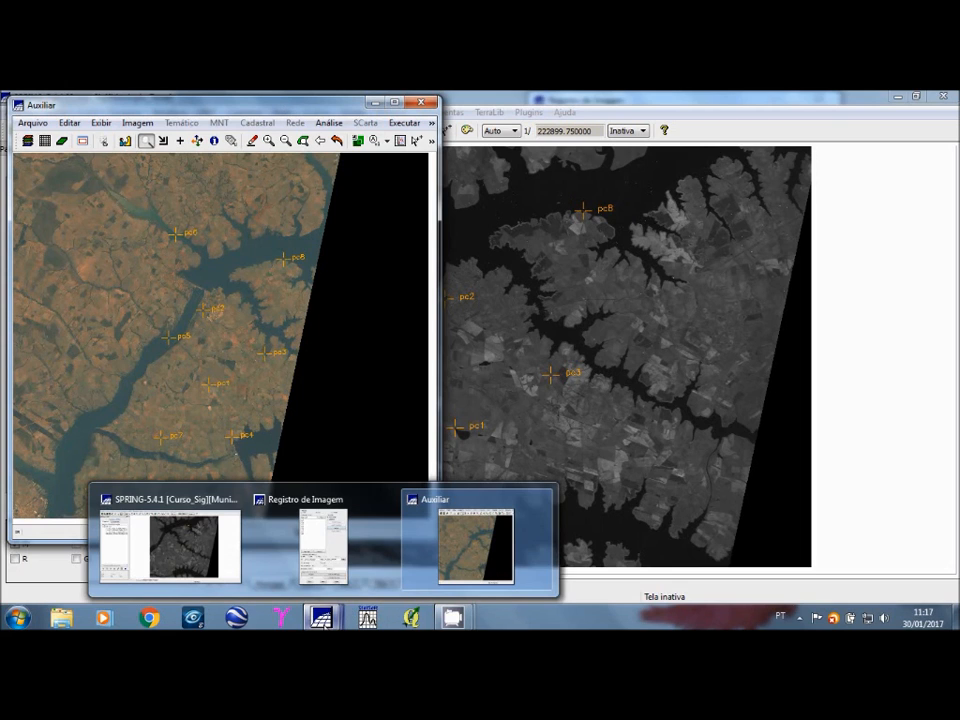
left_click(376, 550)
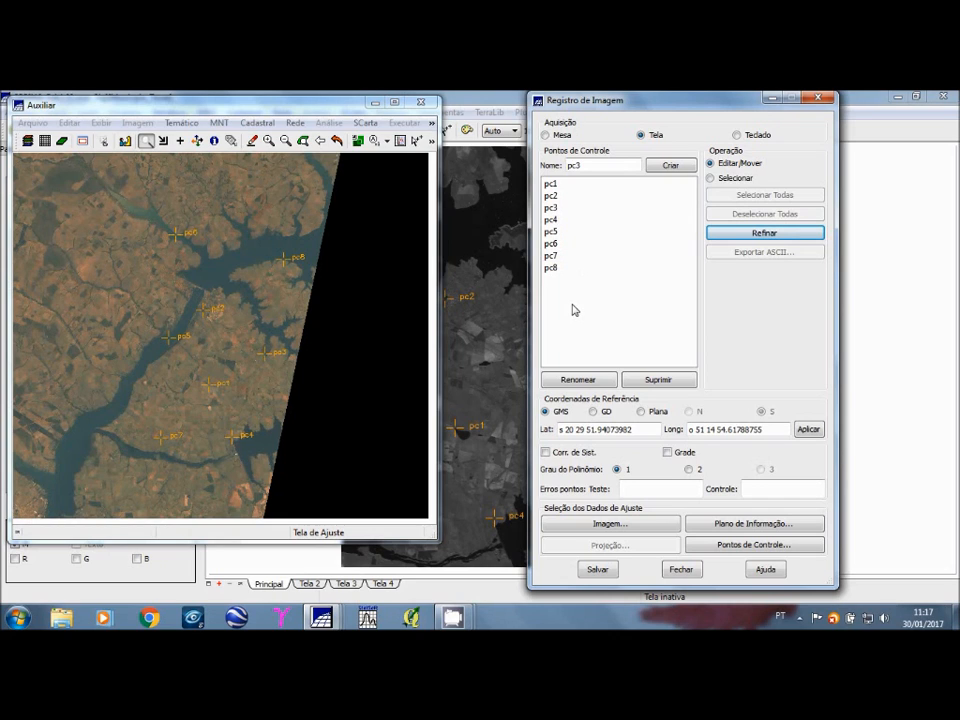
left_click(711, 178)
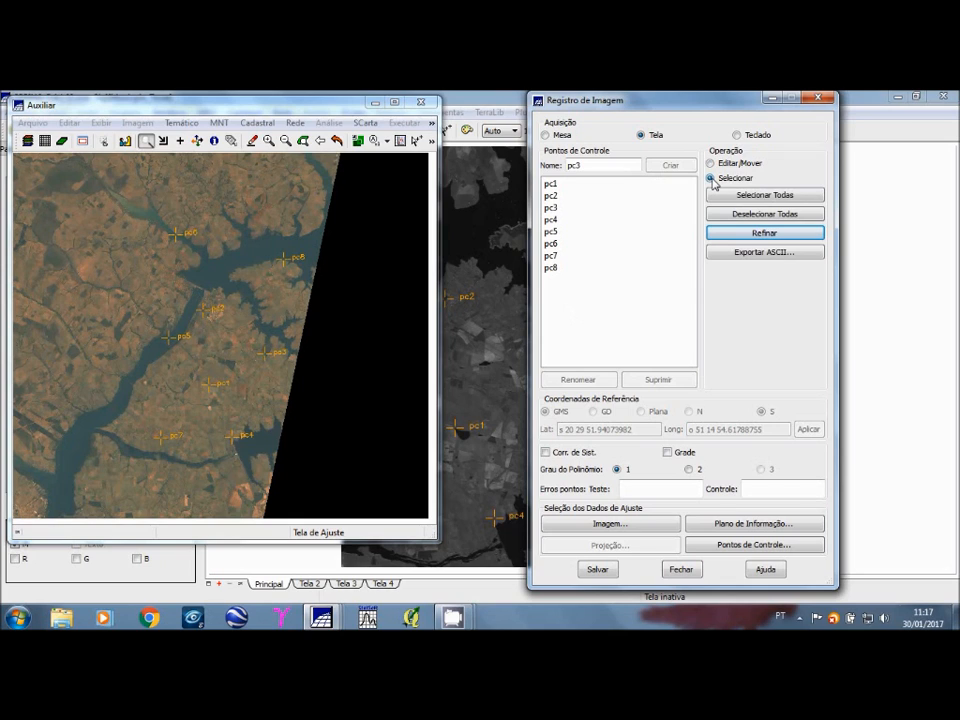
left_click(762, 196)
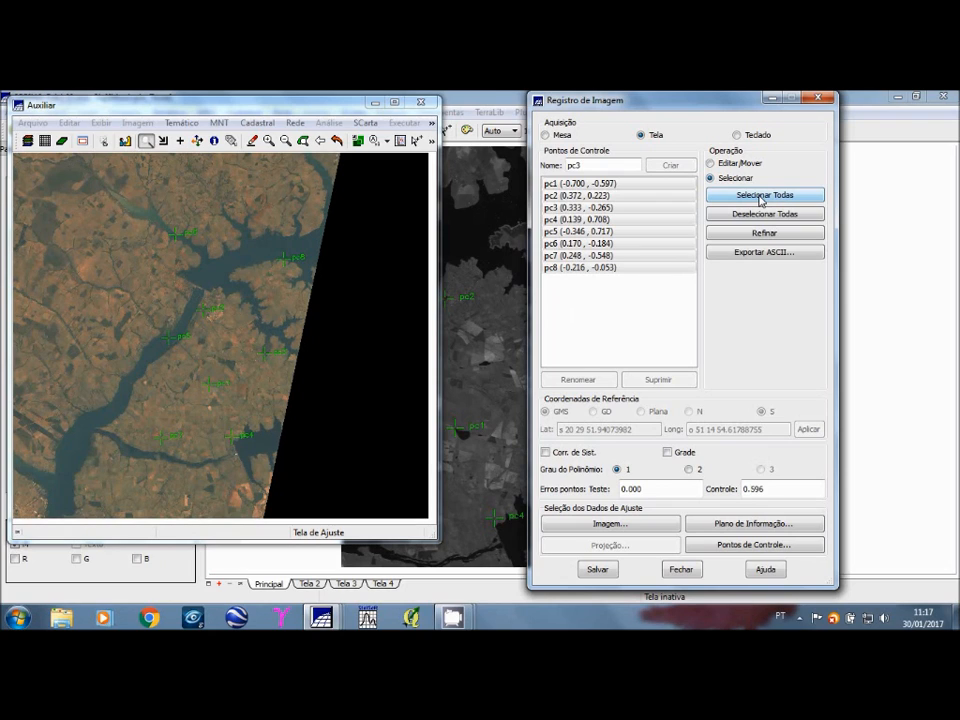
left_click(729, 192)
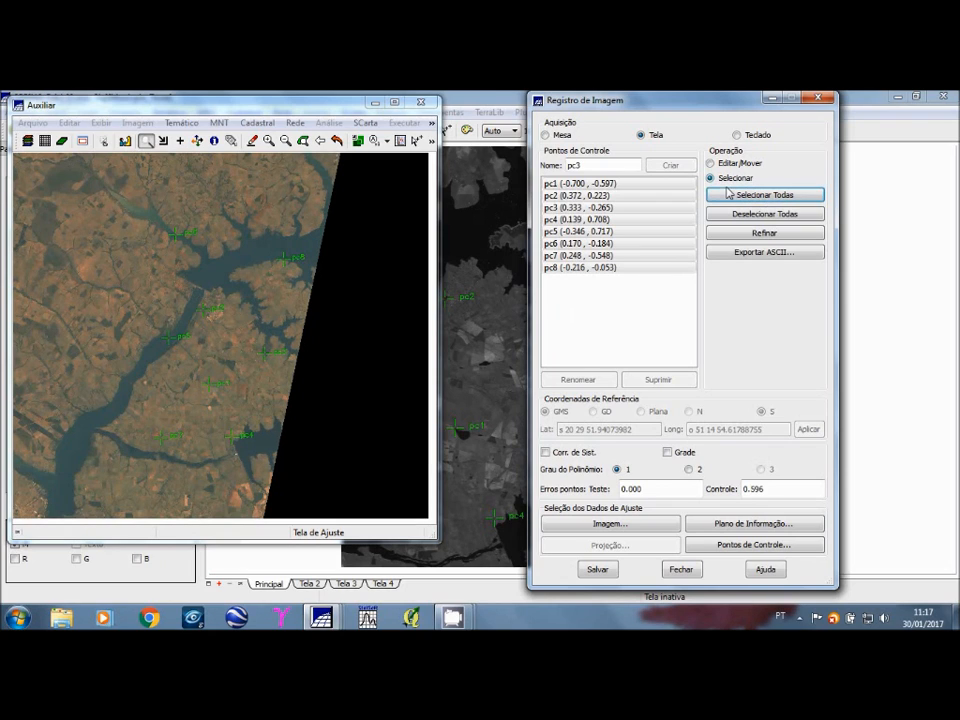
Step: Clear the selection and add control points pc1 to pc8 one by one, examining the test and control errors
left_click(748, 214)
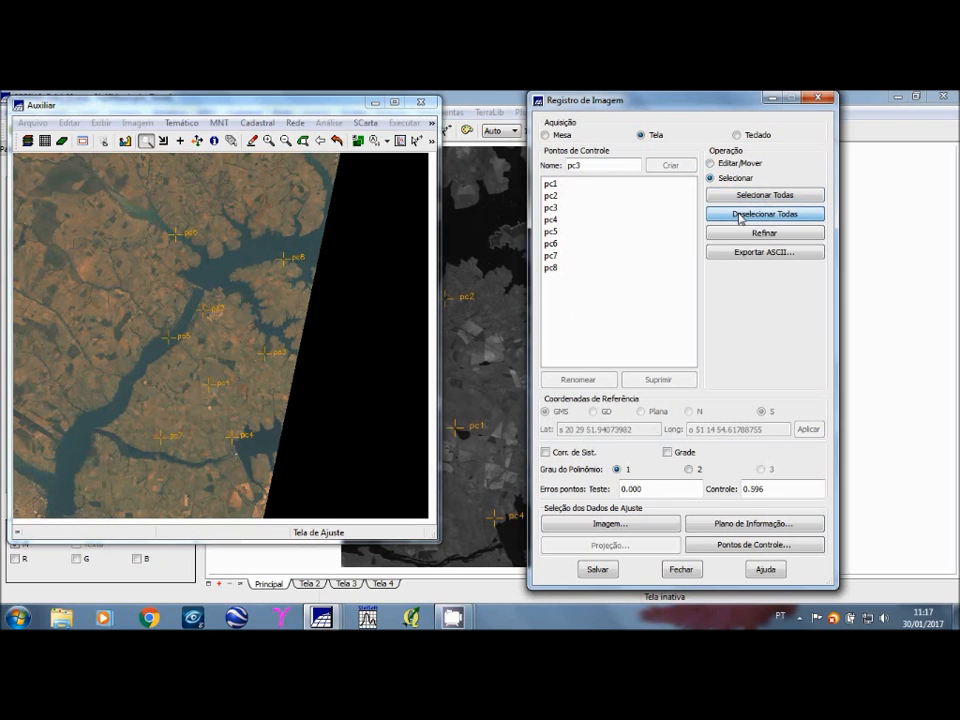
left_click(566, 197)
left_click(566, 208)
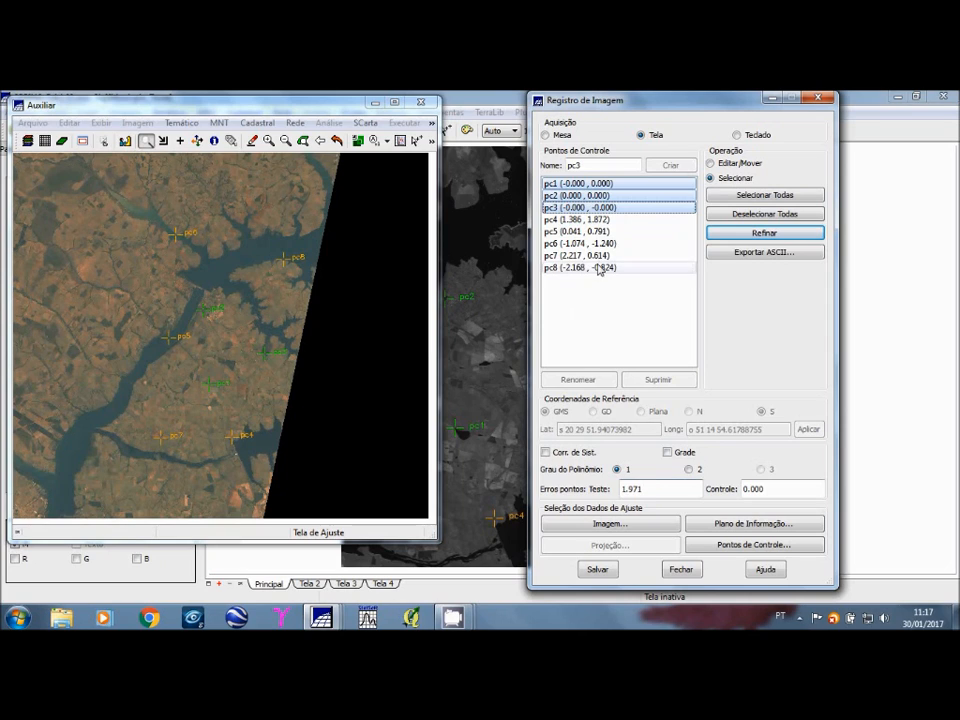
left_click(592, 237)
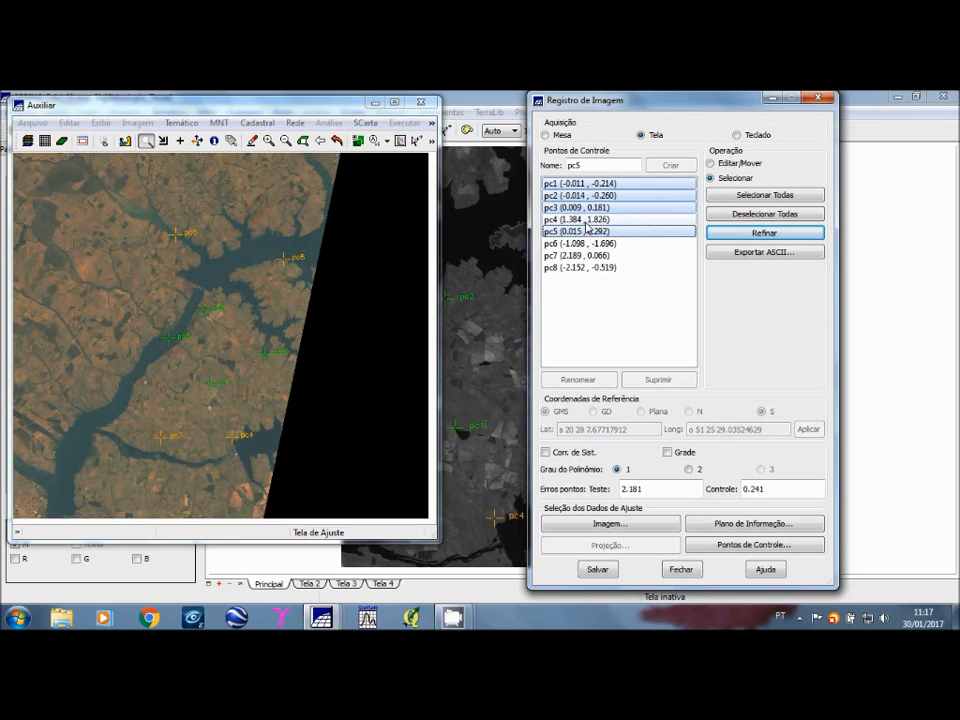
left_click(585, 221)
left_click(584, 245)
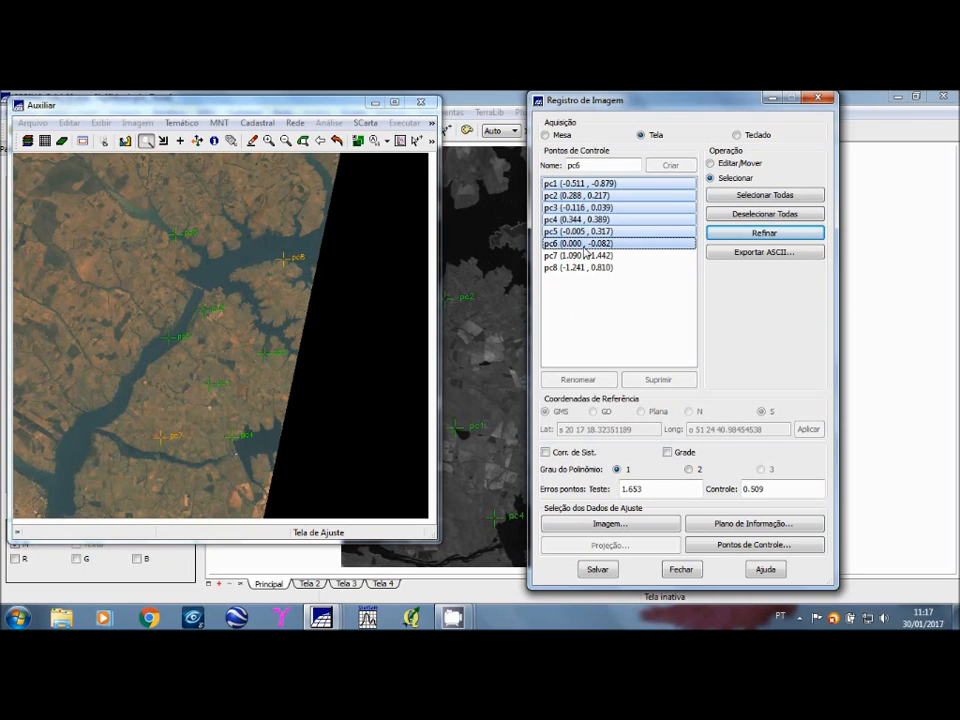
left_click(587, 256)
left_click(588, 268)
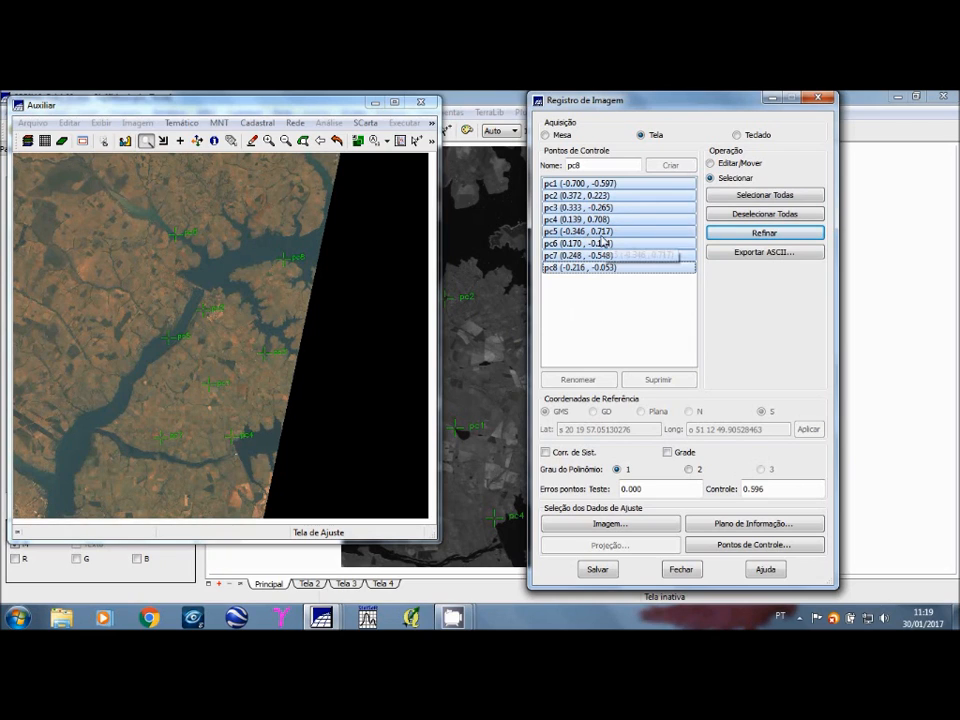
Step: Deselect all control points and make pc1 active for editing or moving on the LANDSAT composite
left_click(738, 214)
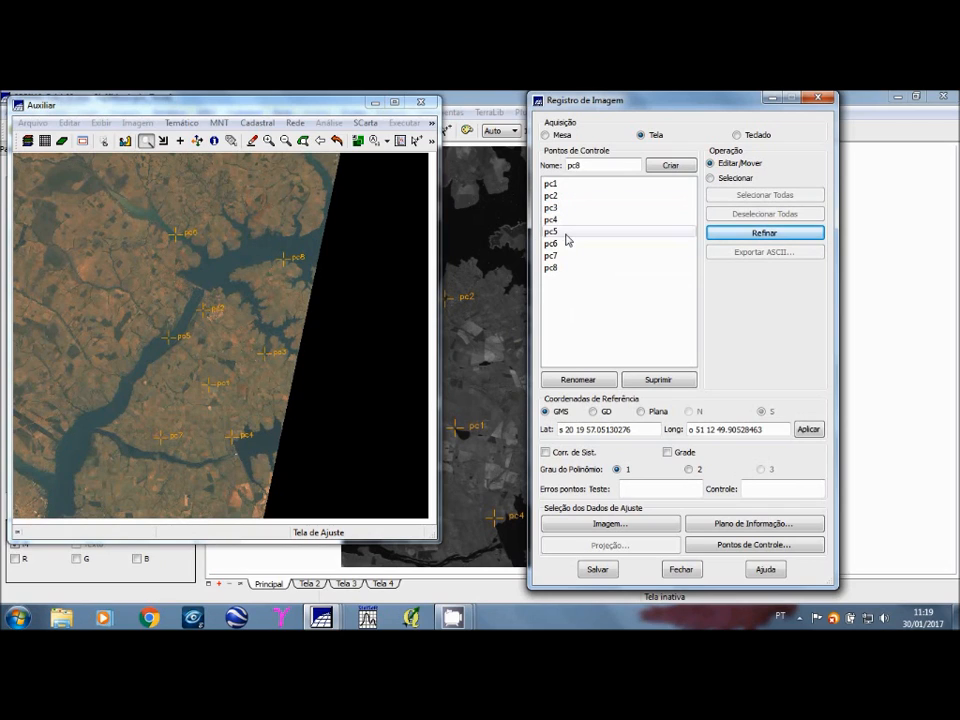
left_click(556, 186)
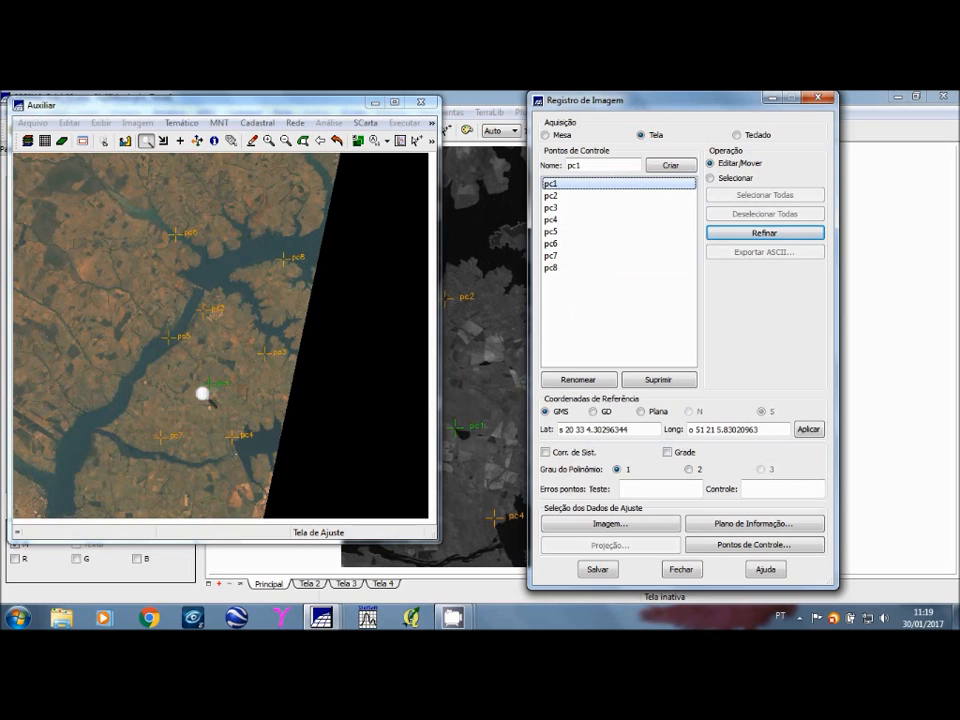
left_click(203, 392)
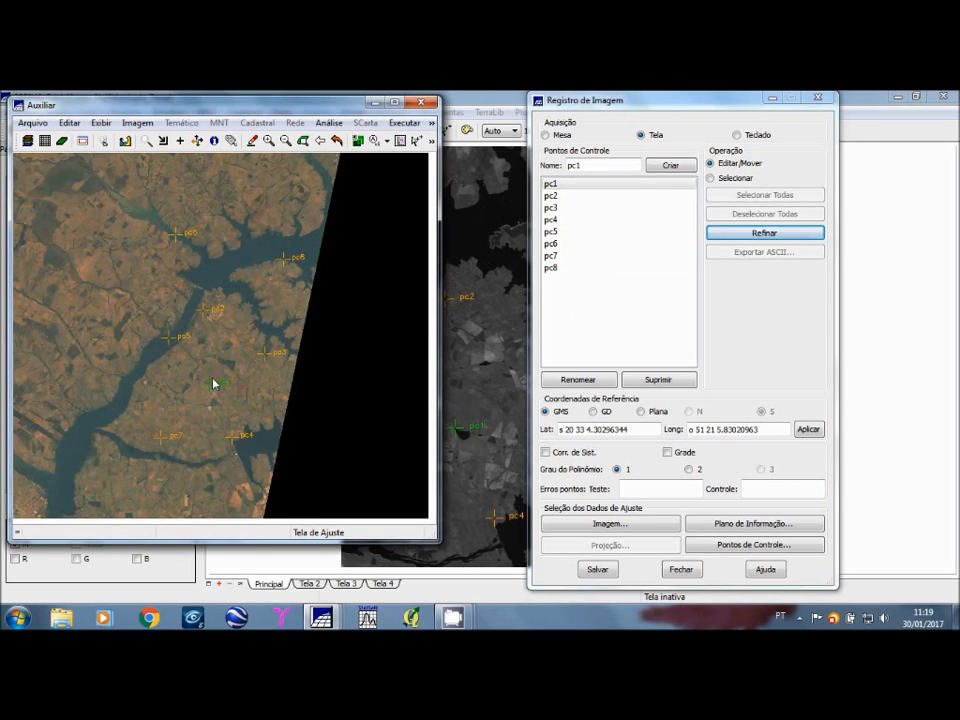
Step: Select all control points pc1 to pc8 with a first-degree polynomial and save the image registration
left_click(711, 178)
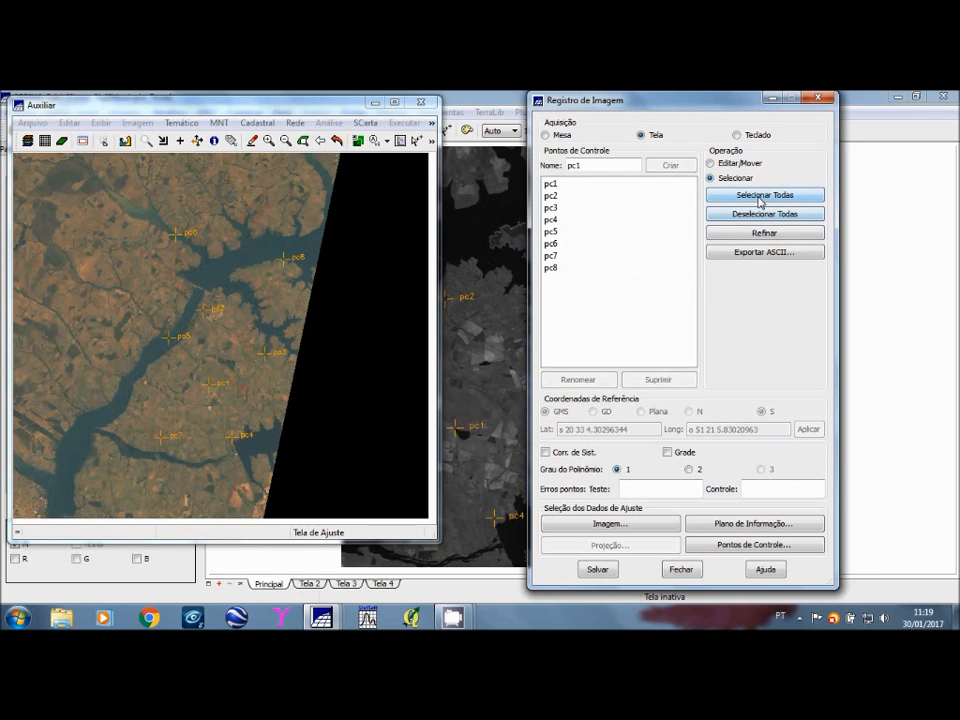
left_click(762, 195)
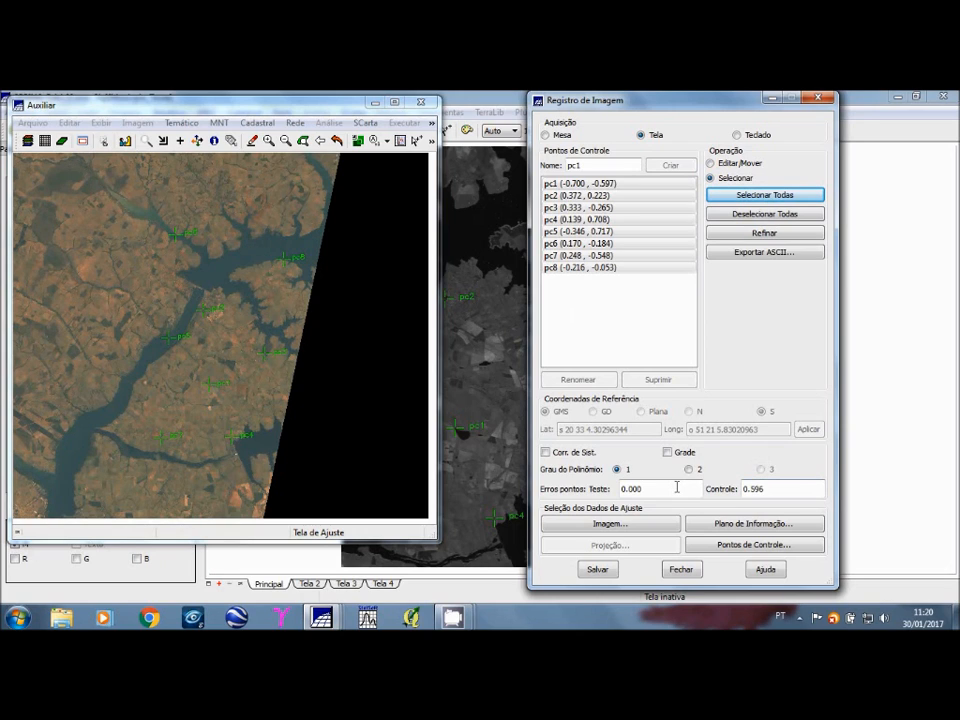
left_click(597, 570)
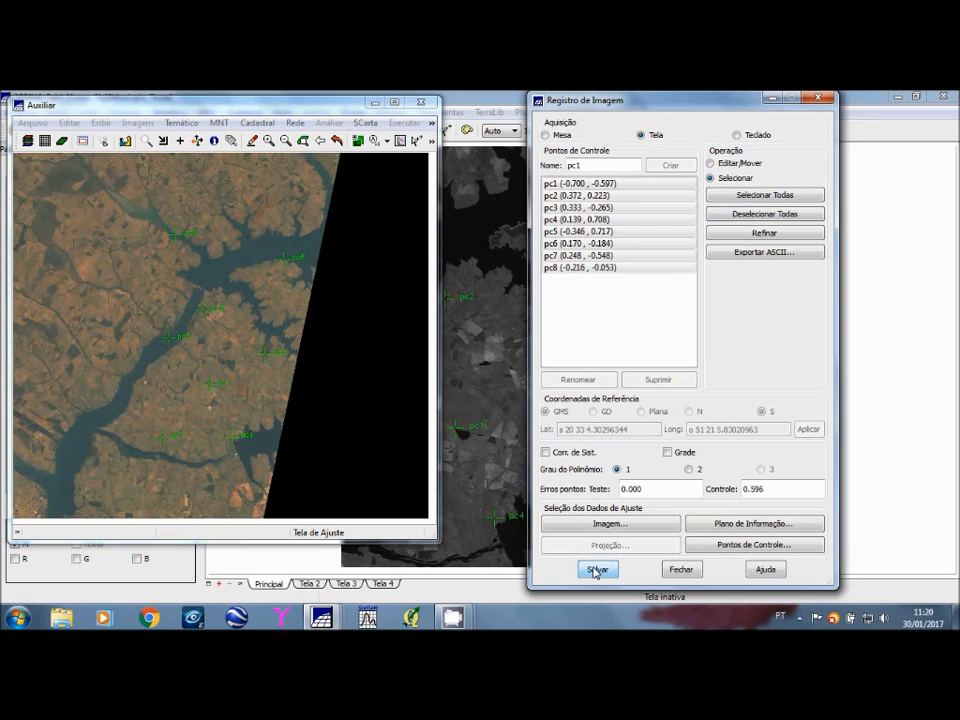
left_click(548, 196)
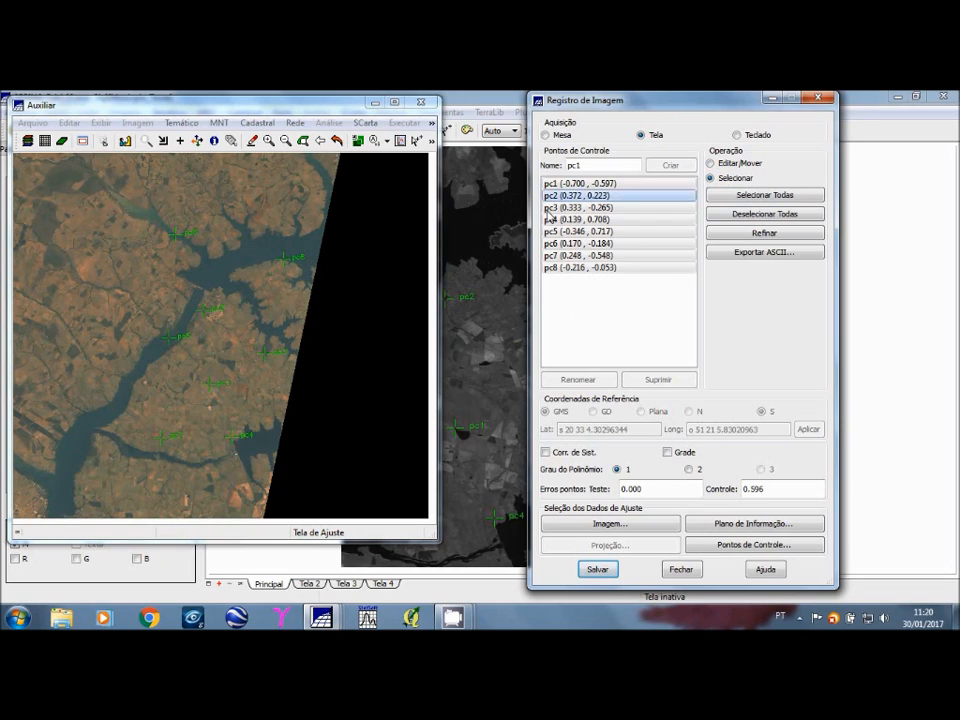
left_click(633, 208)
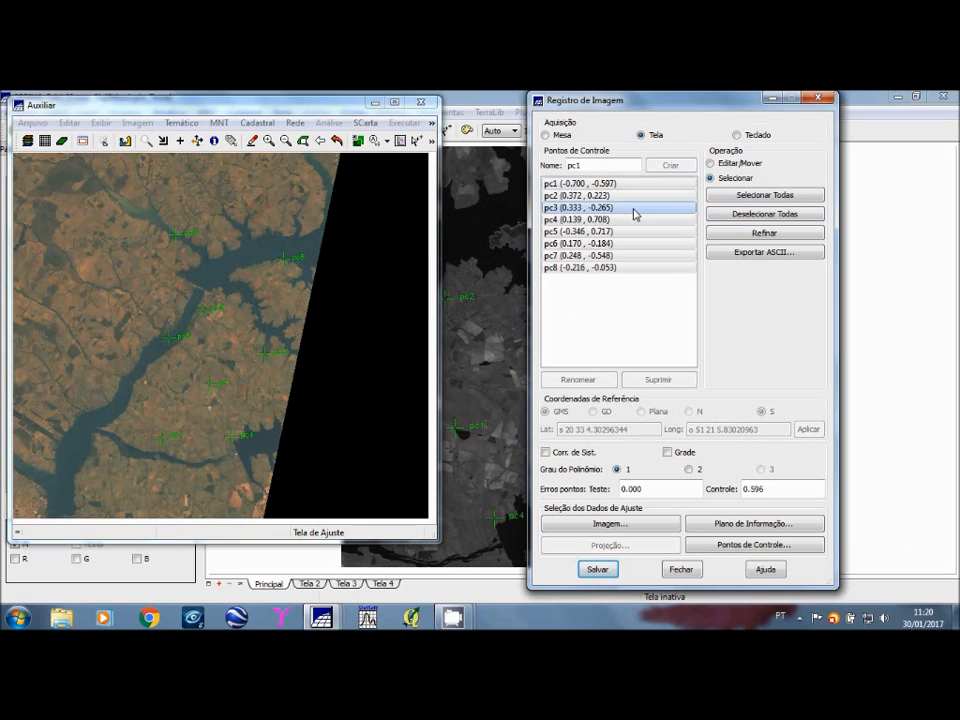
left_click(640, 268)
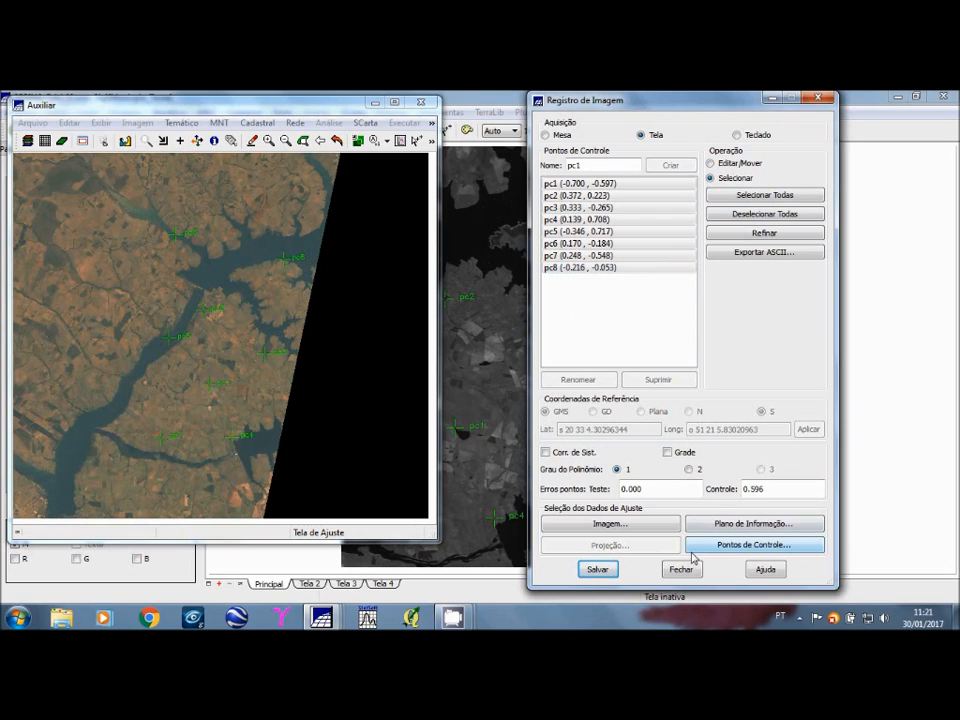
Step: Close the image registration and auxiliary windows and clear the CBERS image from the main display
left_click(683, 570)
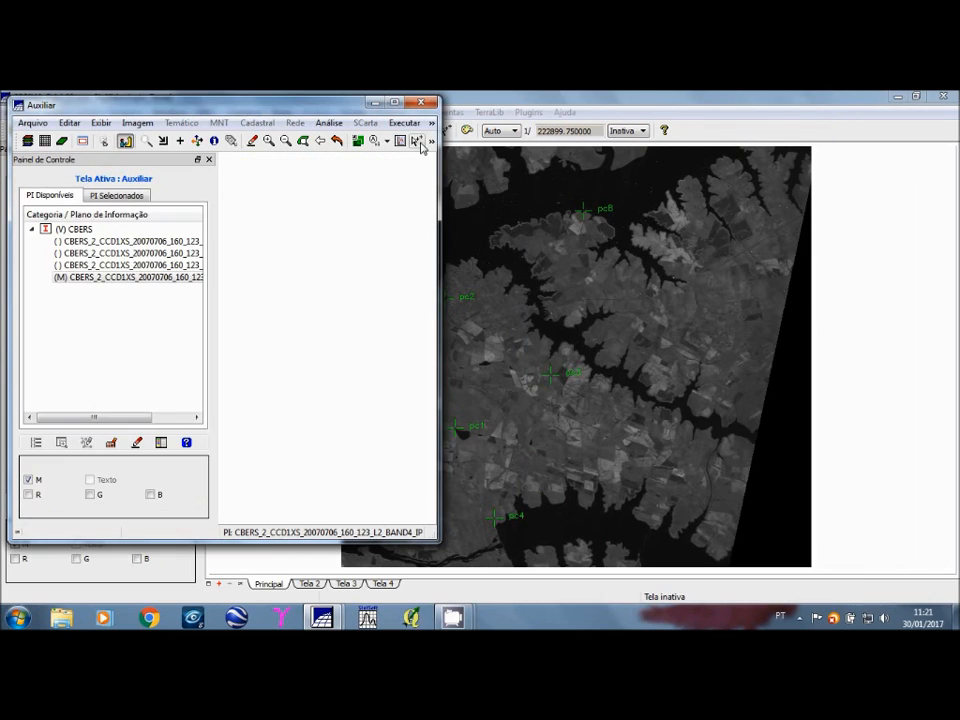
left_click(421, 102)
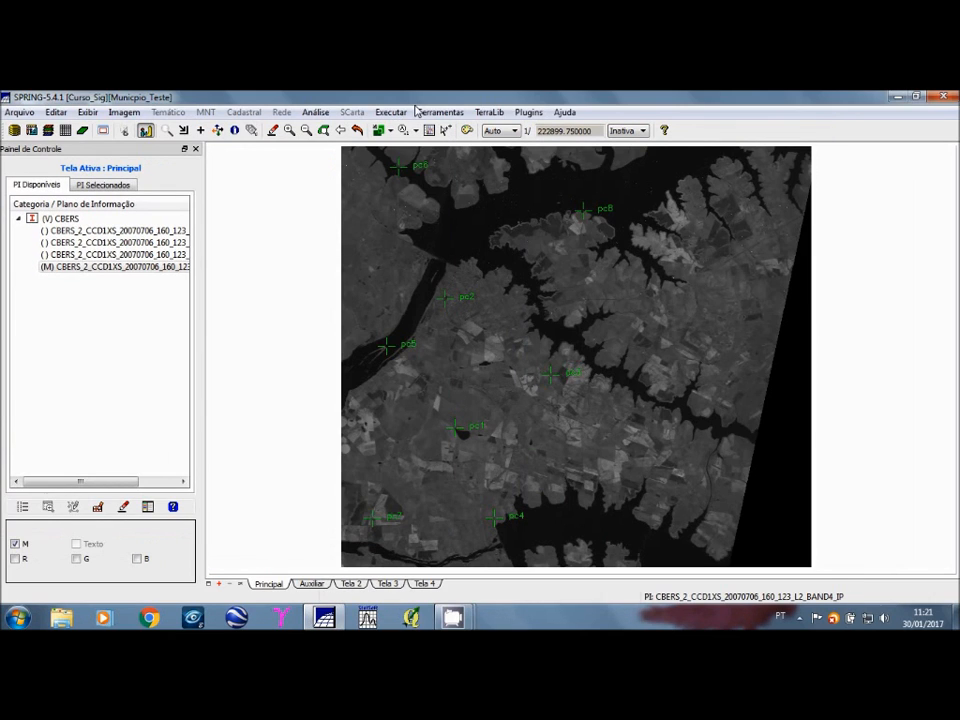
left_click(358, 131)
left_click(50, 268)
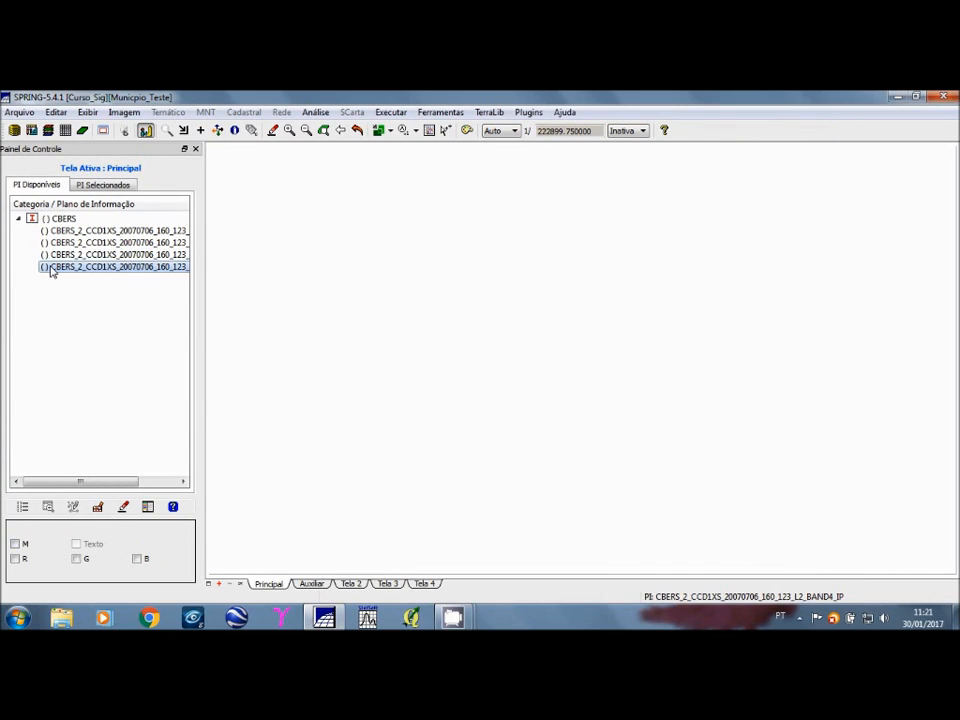
left_click(18, 219)
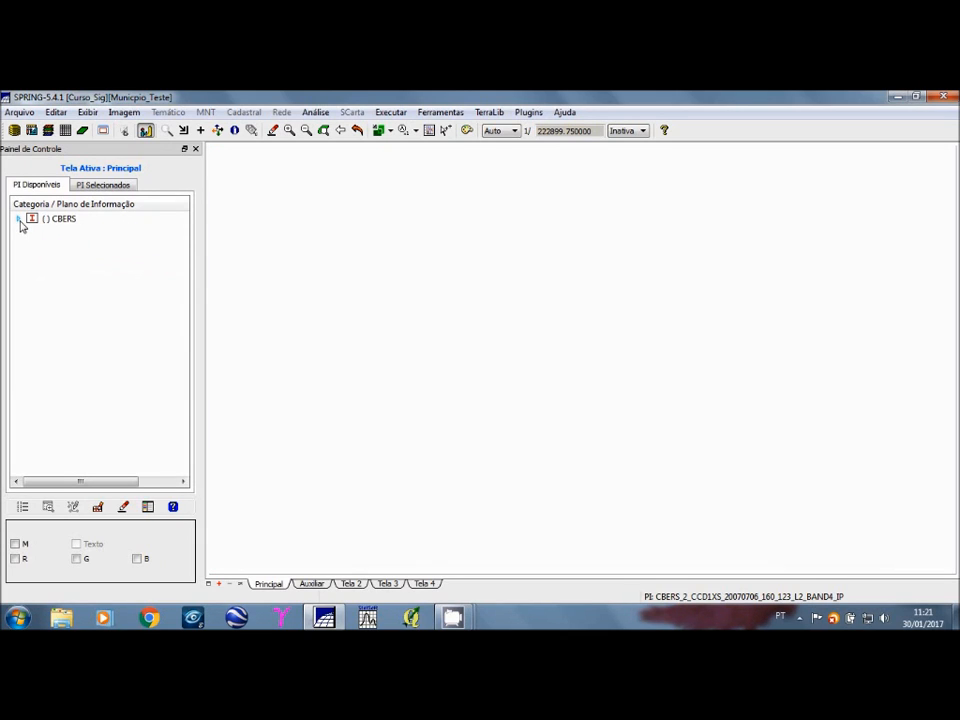
Step: Start importing registered images and choose the file L5_08_2002_B1 from the L5LadoA directory
left_click(15, 115)
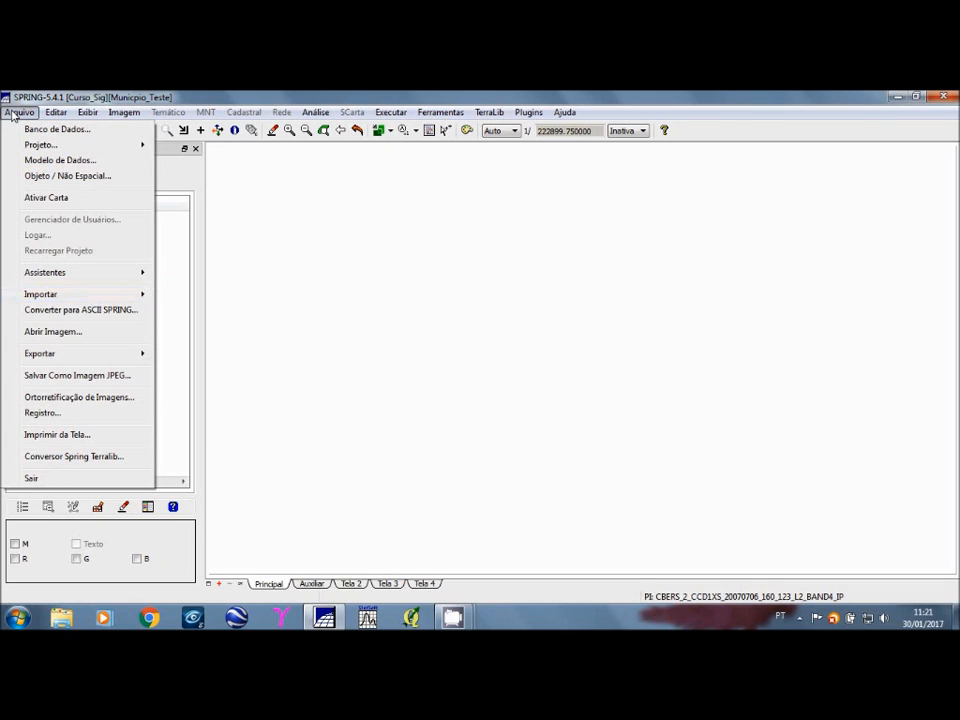
mouse_move(93, 302)
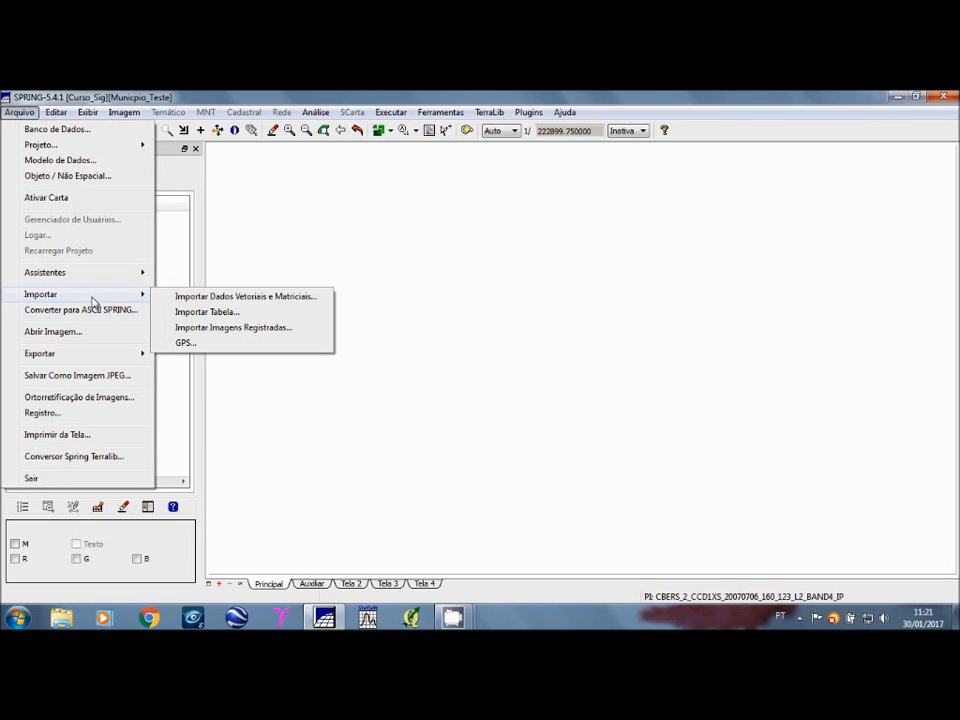
left_click(322, 334)
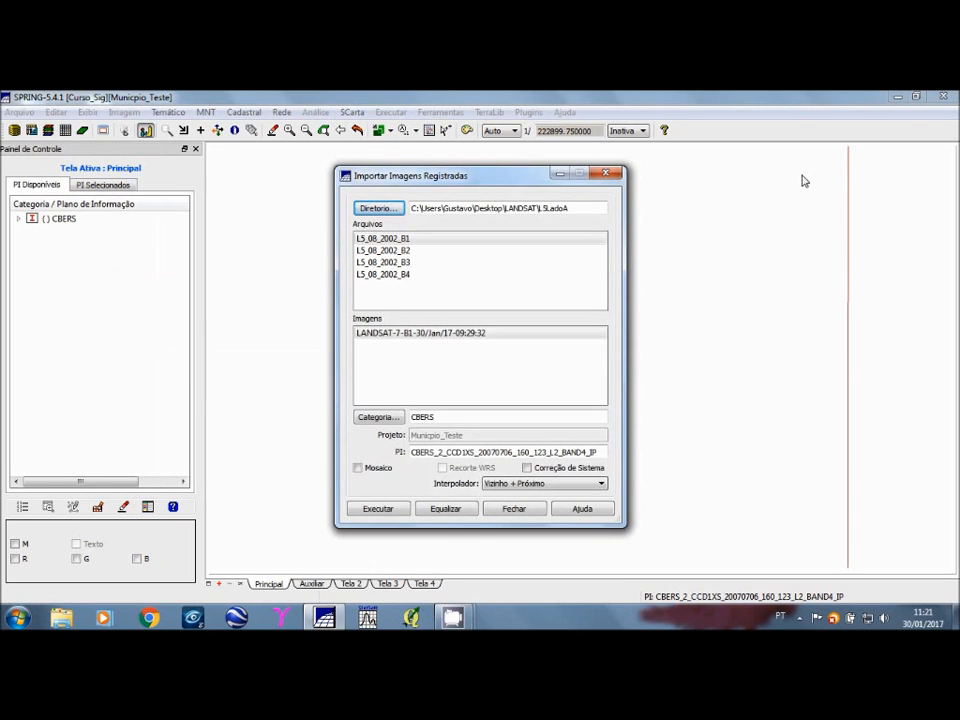
left_click_drag(517, 187, 437, 186)
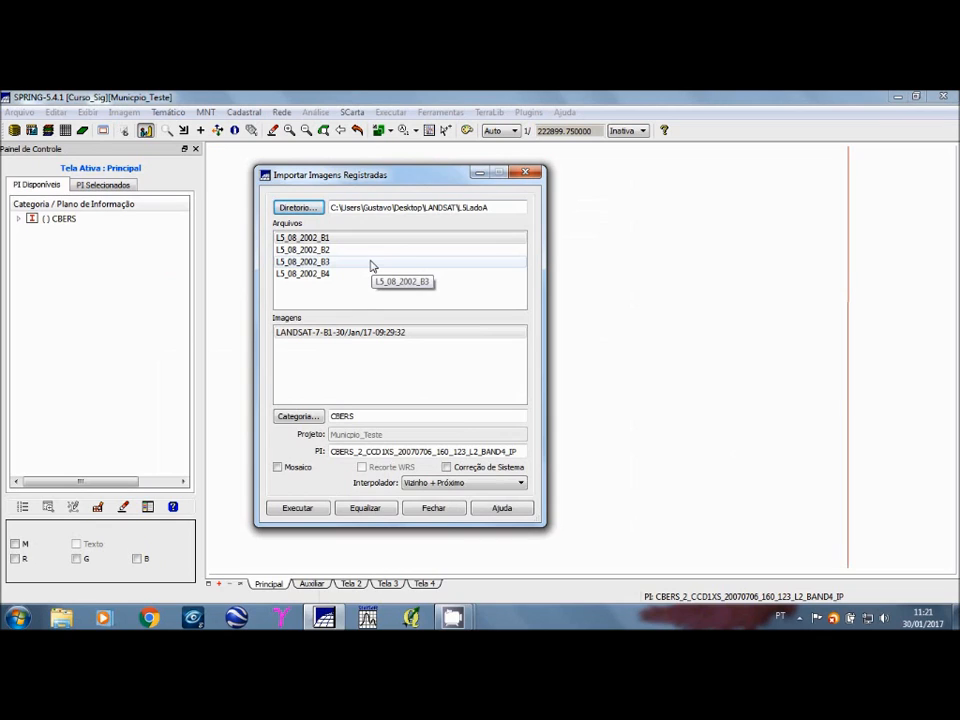
left_click(300, 238)
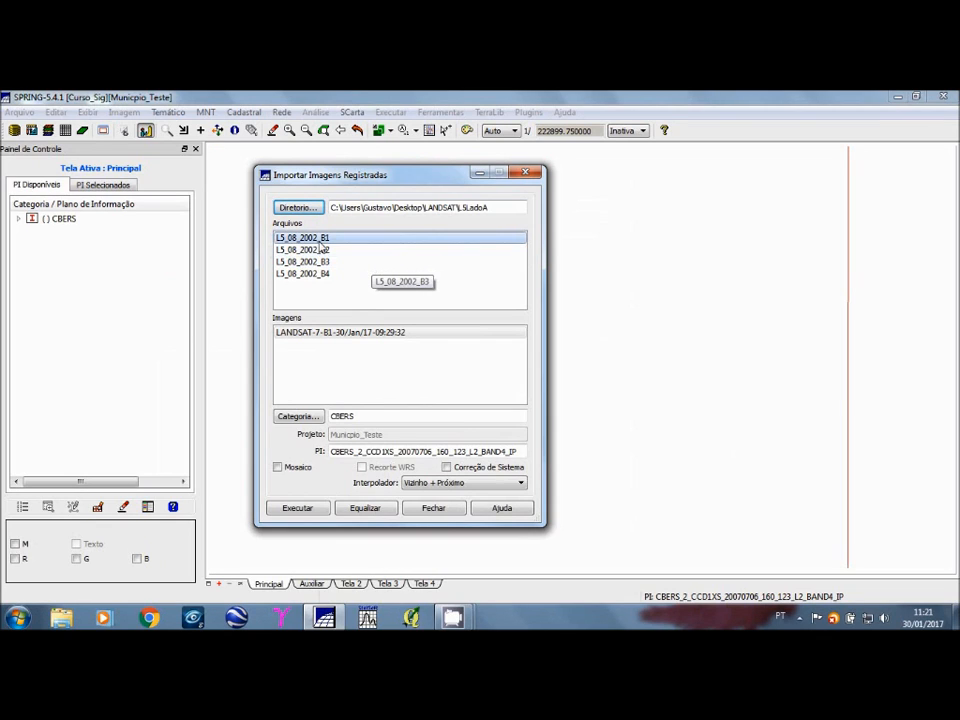
left_click(312, 240)
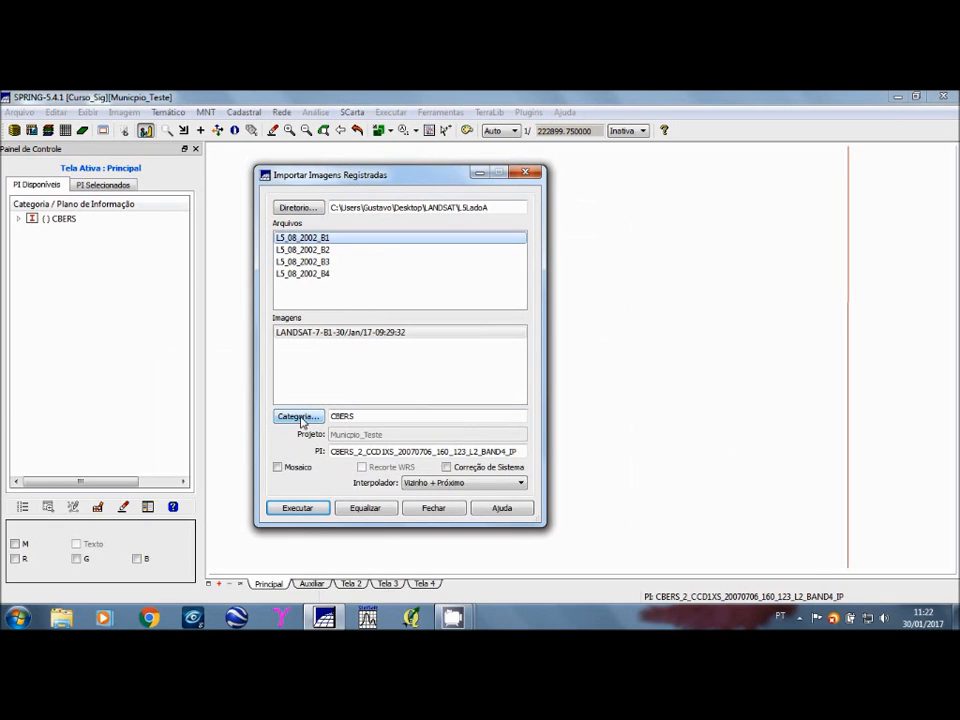
Step: Set the destination category of the image import to LANDSAT5
left_click(20, 219)
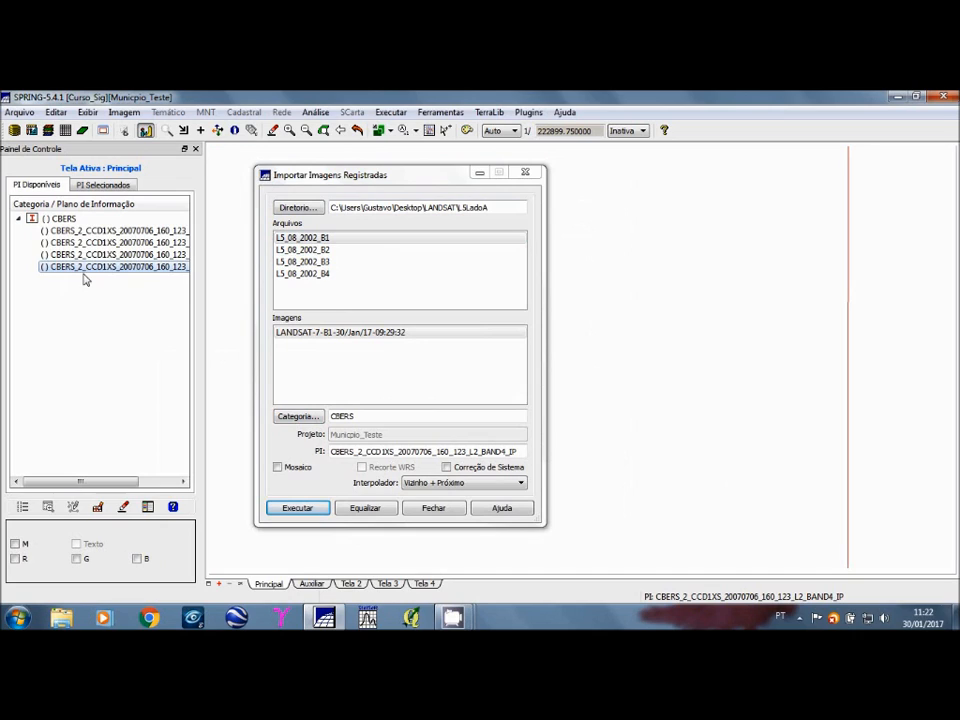
left_click(306, 421)
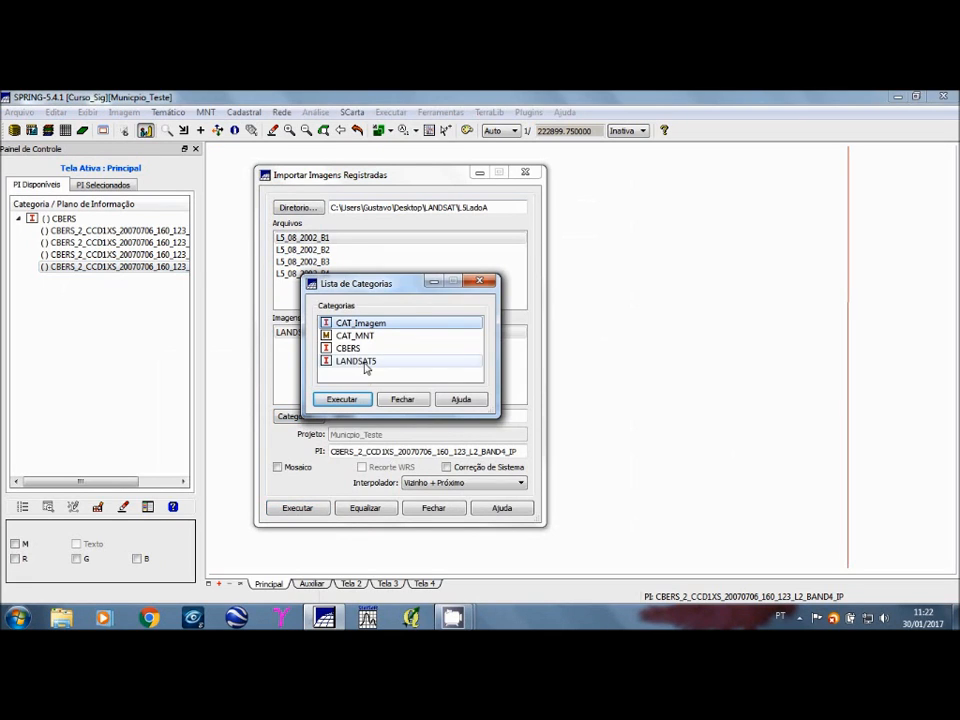
left_click(360, 361)
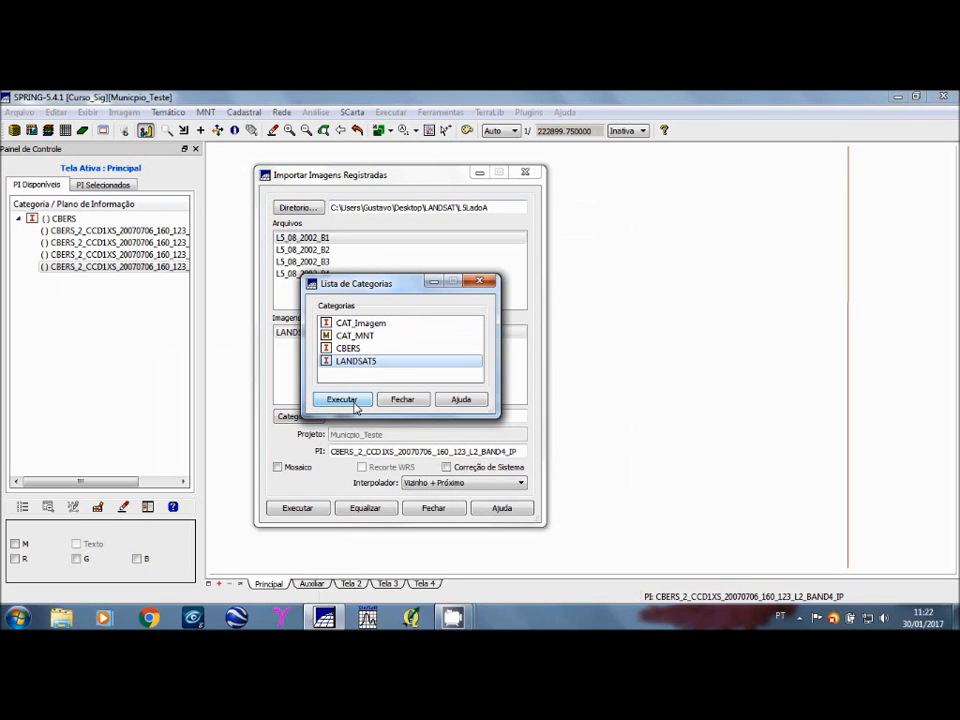
left_click(354, 402)
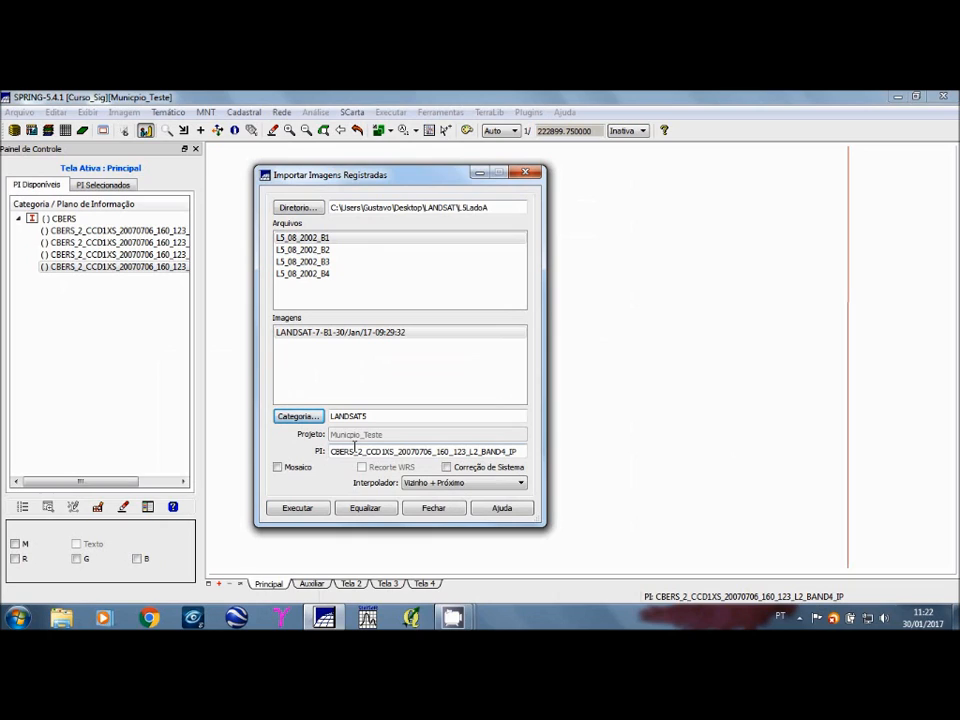
Step: Name the destination information plane L5_08_2002_B1 and run the import of the first band into LANDSAT5
left_click(118, 267)
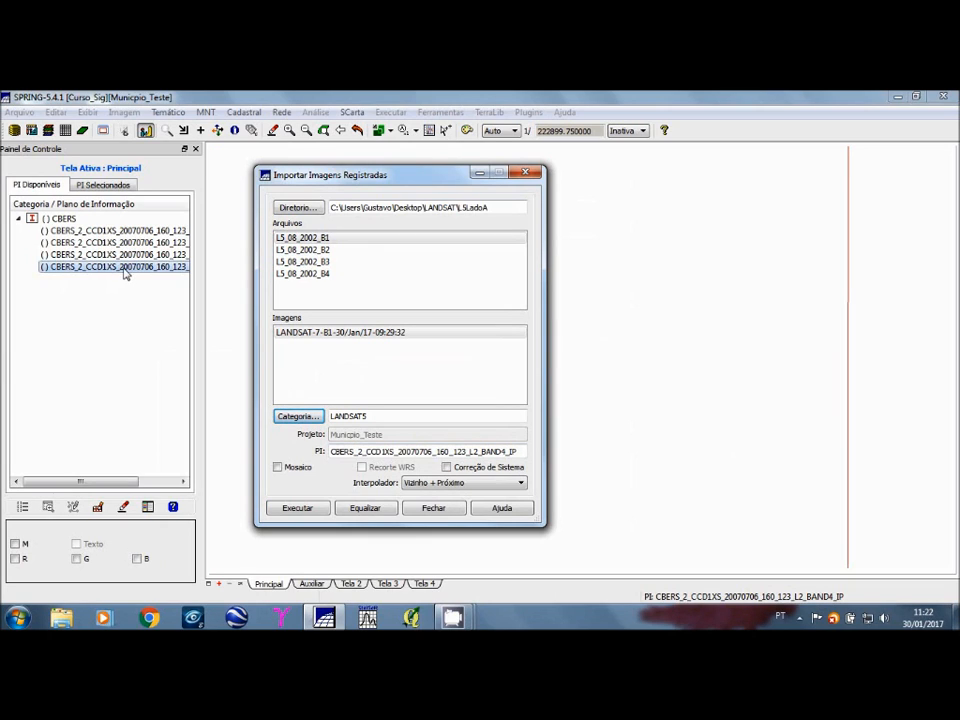
left_click_drag(518, 451, 307, 451)
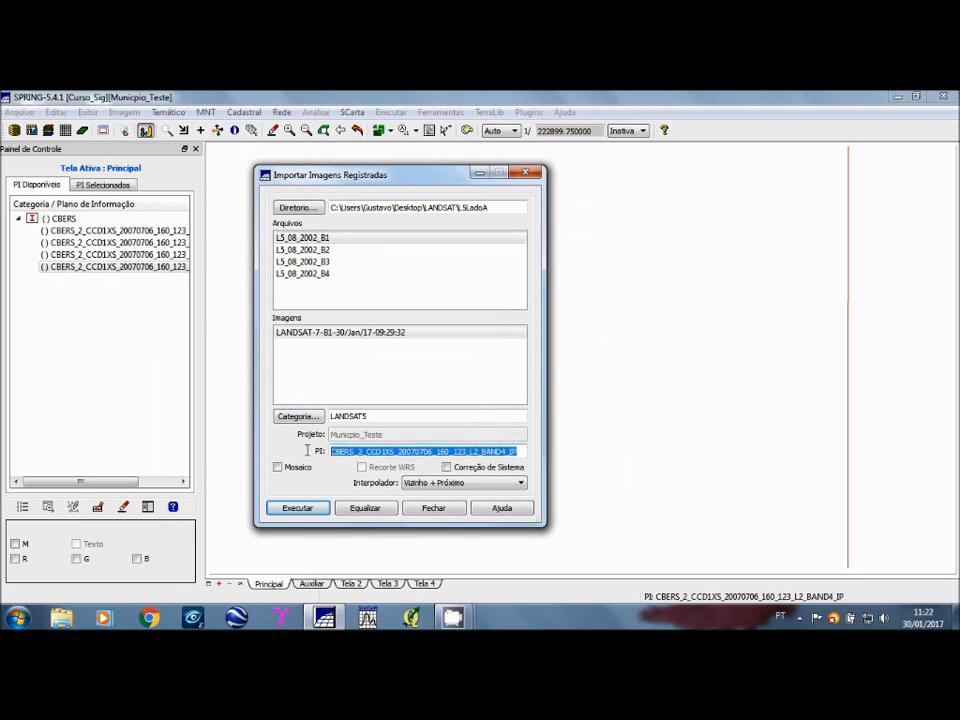
type("L")
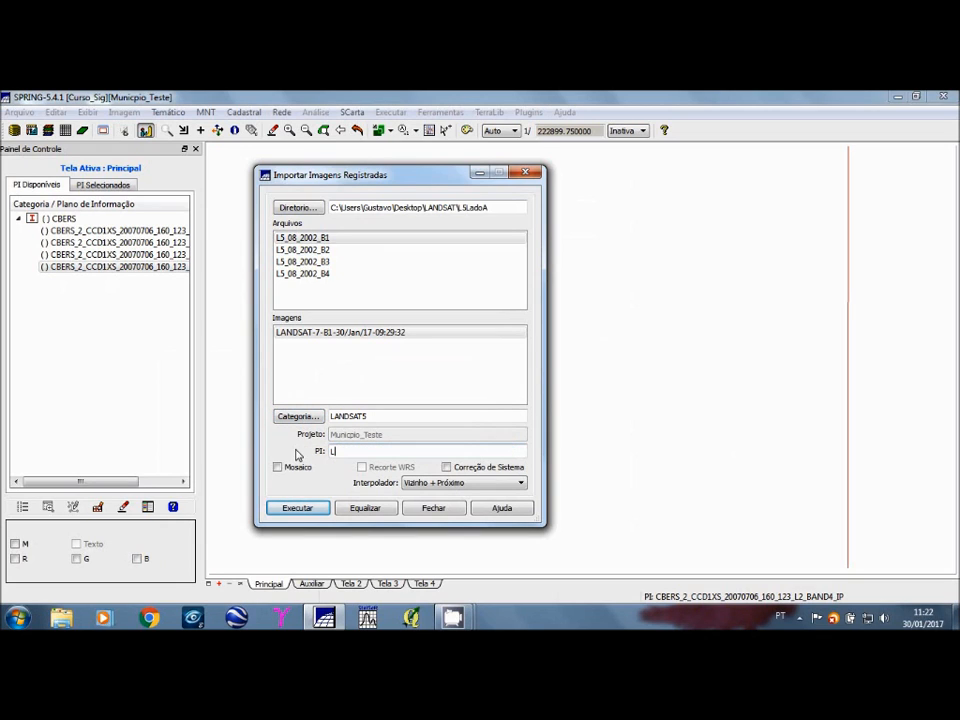
type("5_08_2002_B1")
key("shift+Home")
left_click(422, 453)
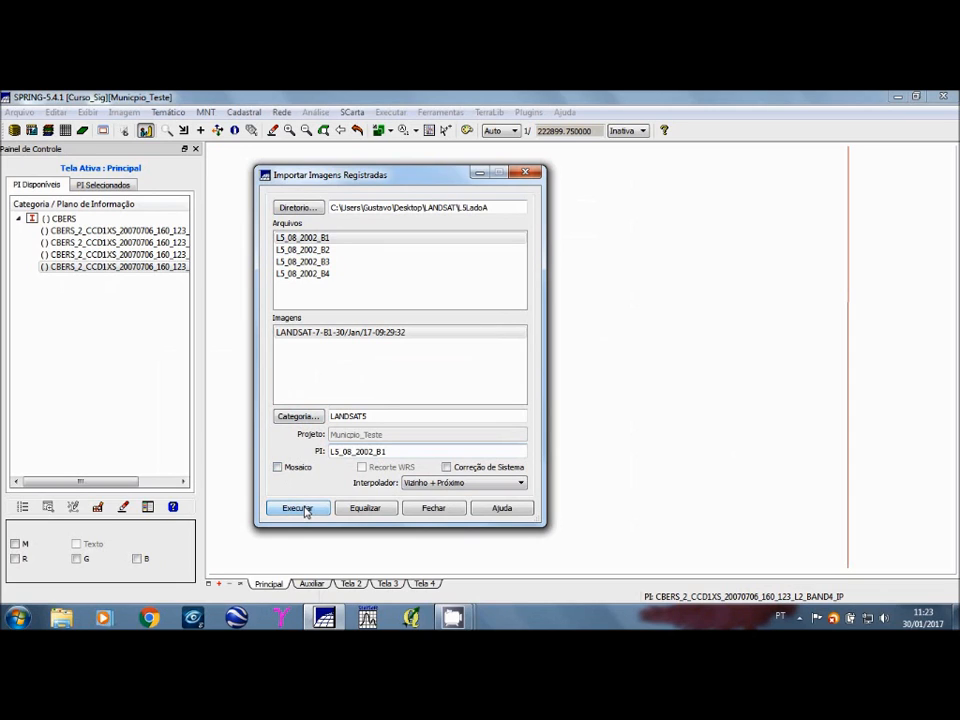
left_click(306, 511)
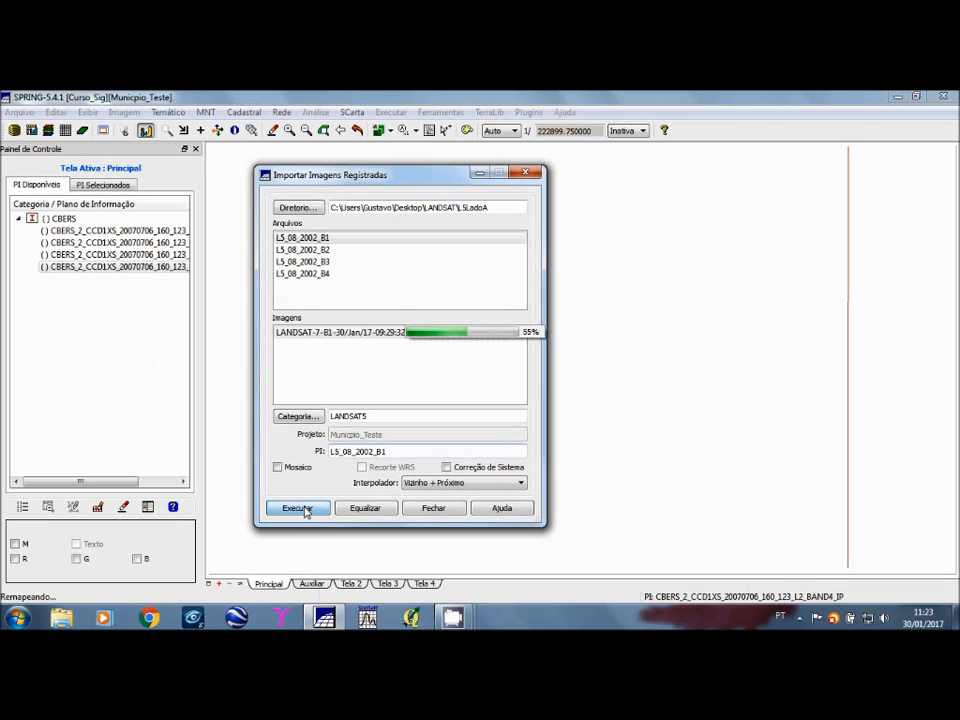
Step: Import the file L5_08_2002_B2 as information plane L5_08_2002_B2 and expand the LANDSAT5 category to check the imported bands
left_click(325, 251)
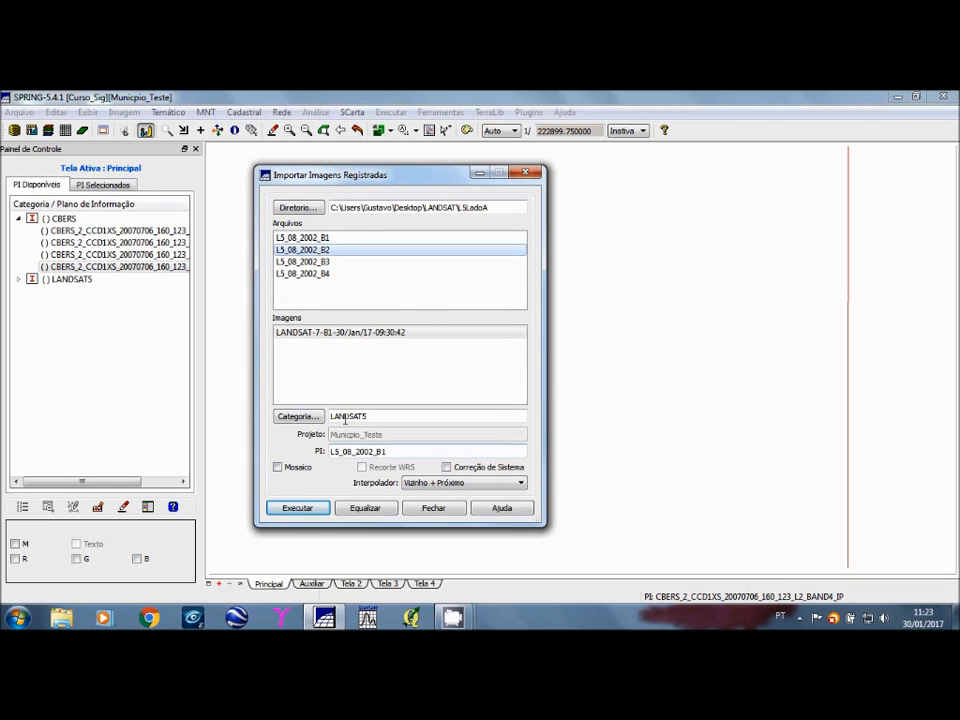
left_click(397, 453)
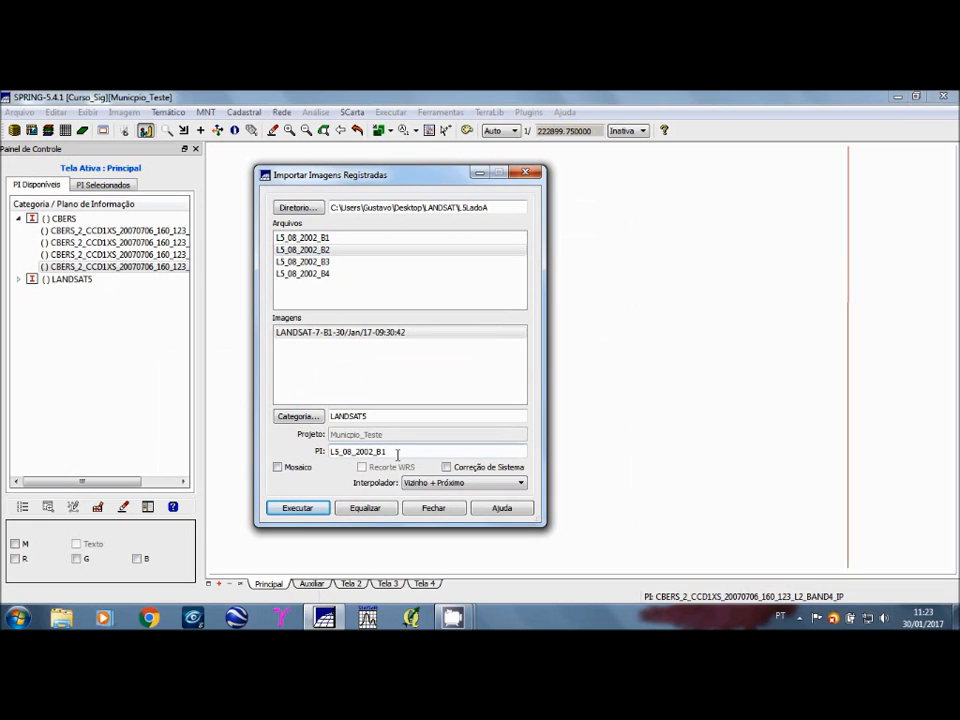
key("BackSpace")
type("2")
left_click(306, 512)
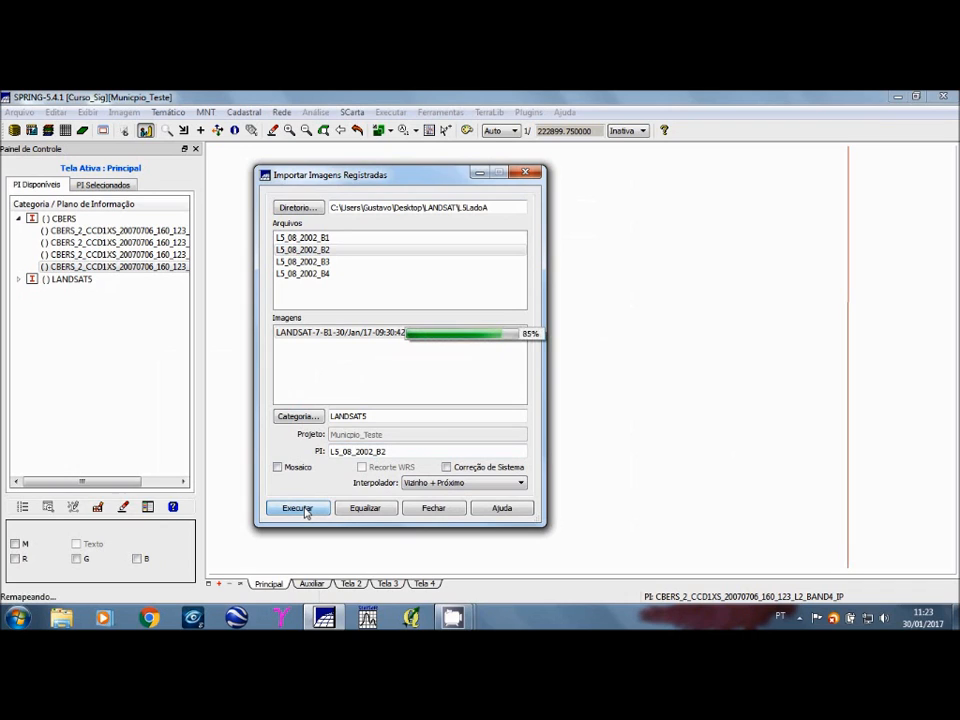
left_click(17, 281)
left_click(103, 303)
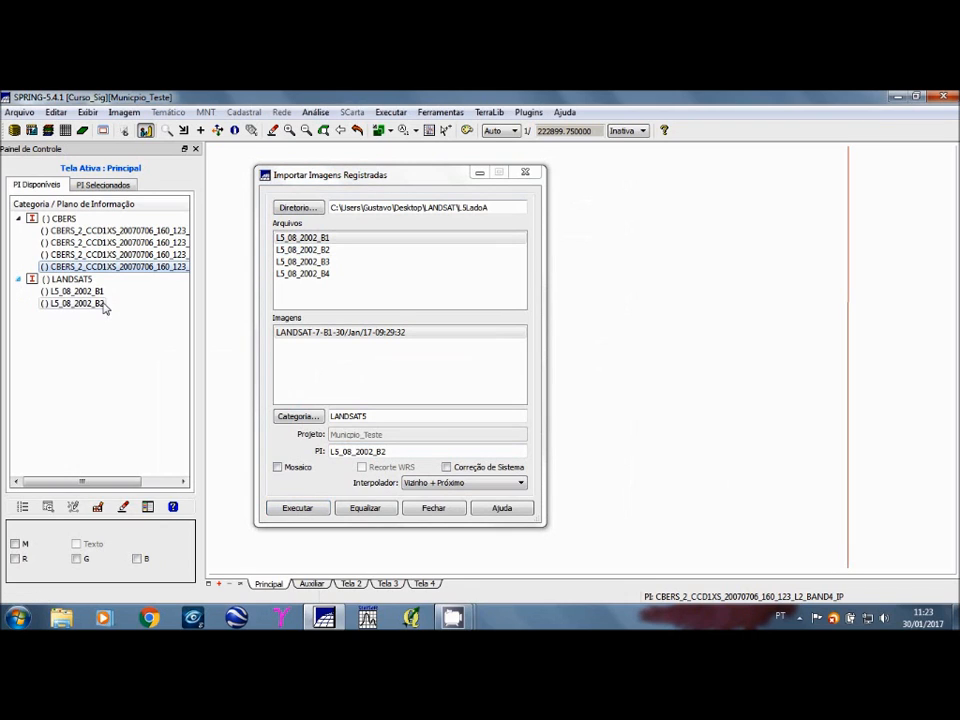
Step: Import the file L5_08_2002_B3 into LANDSAT5 as information plane L5_08_2002_B3
left_click(323, 262)
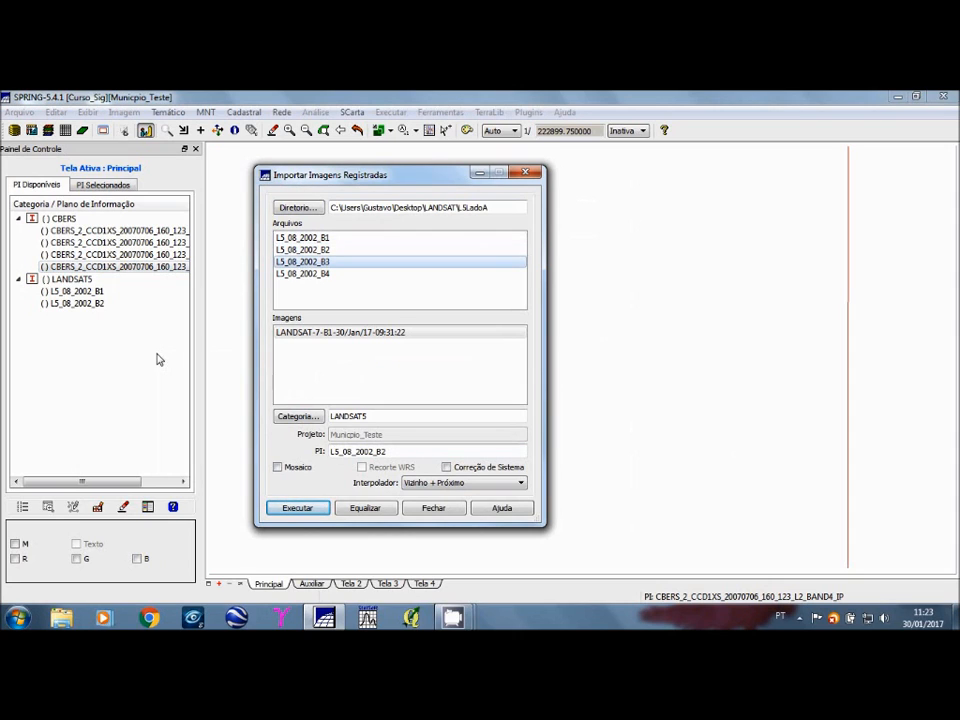
left_click(89, 305)
left_click(400, 452)
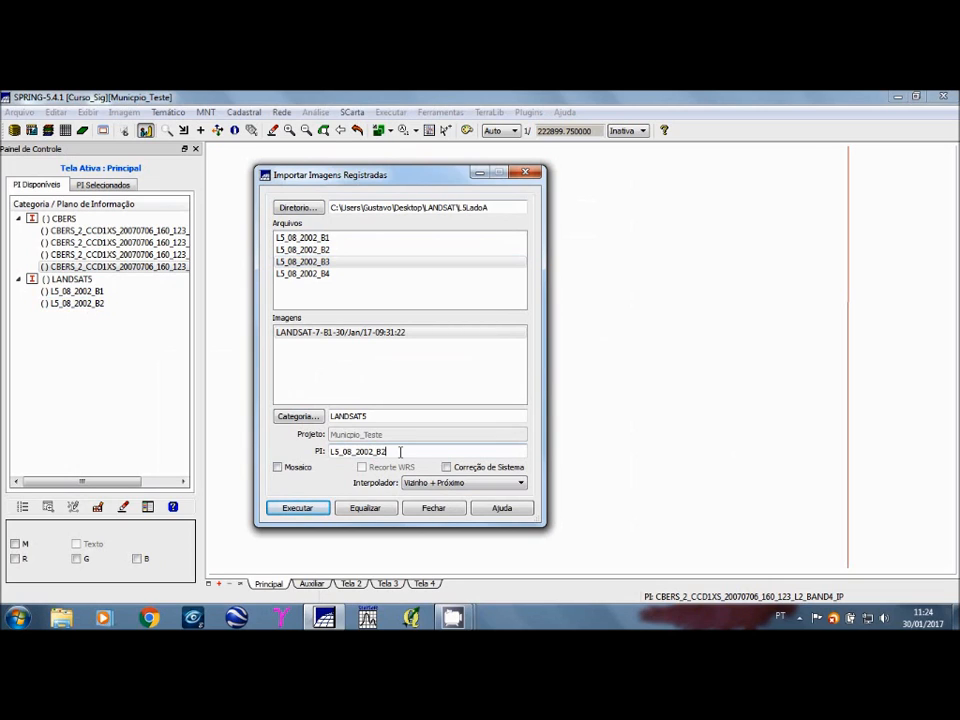
key("BackSpace")
type("3")
left_click(287, 511)
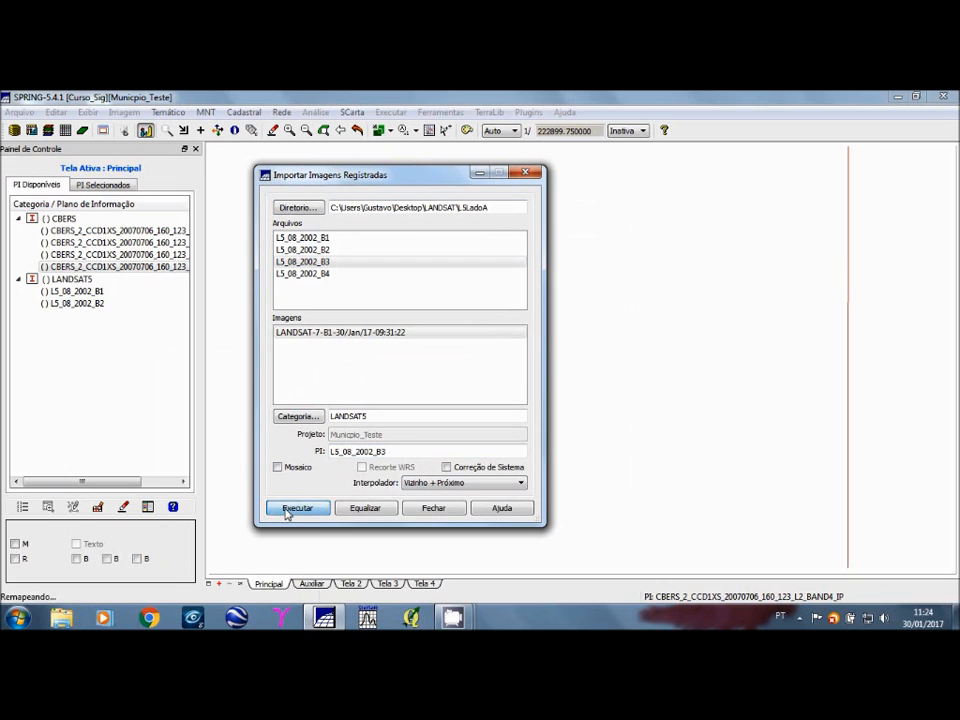
Step: Import the file L5_08_2002_B4 as information plane L5_08_2002_B4 and close the registered image import
left_click(325, 276)
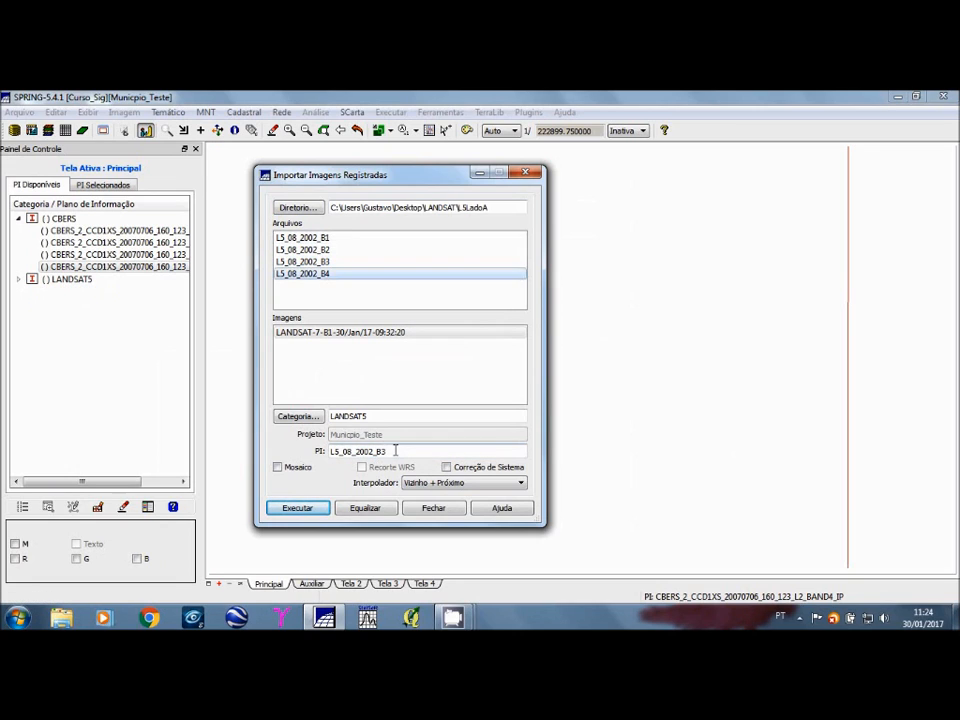
left_click(395, 451)
key("BackSpace")
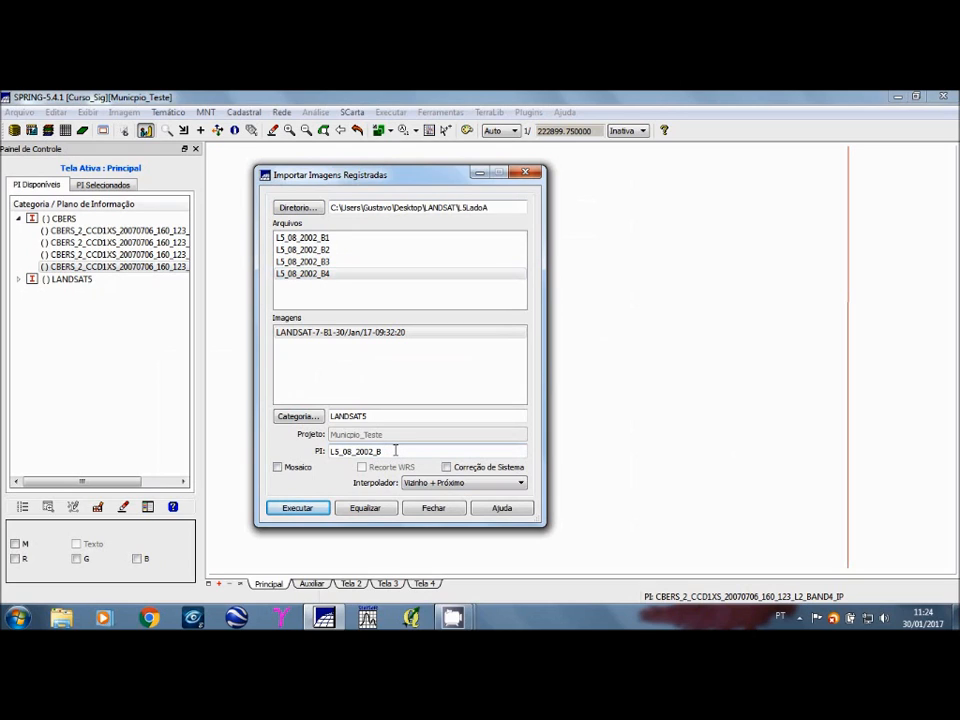
type("4")
left_click(309, 511)
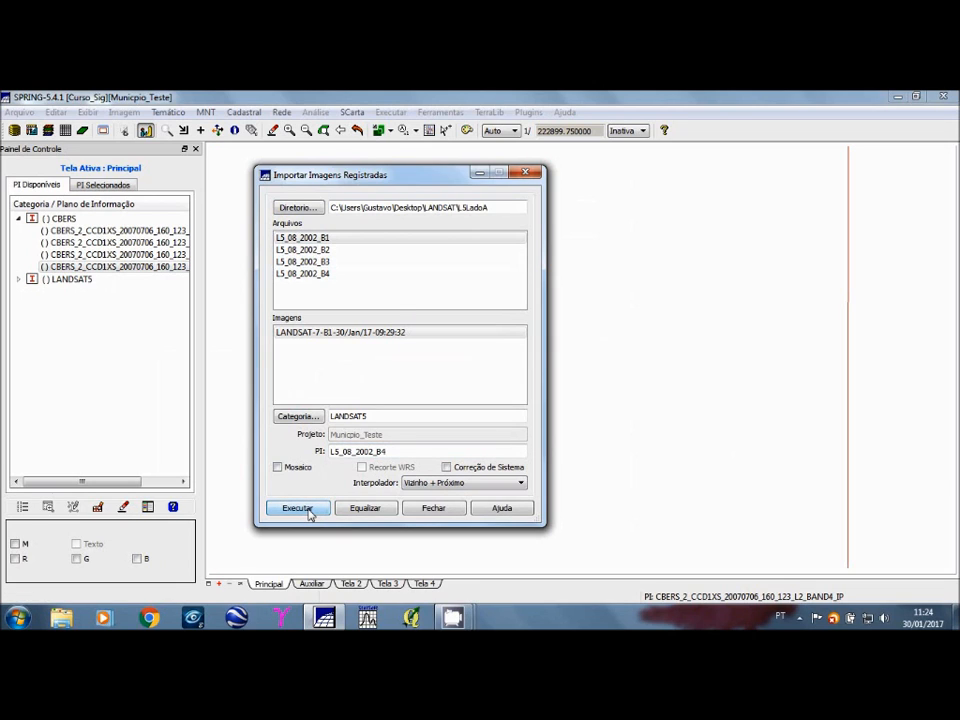
left_click(434, 508)
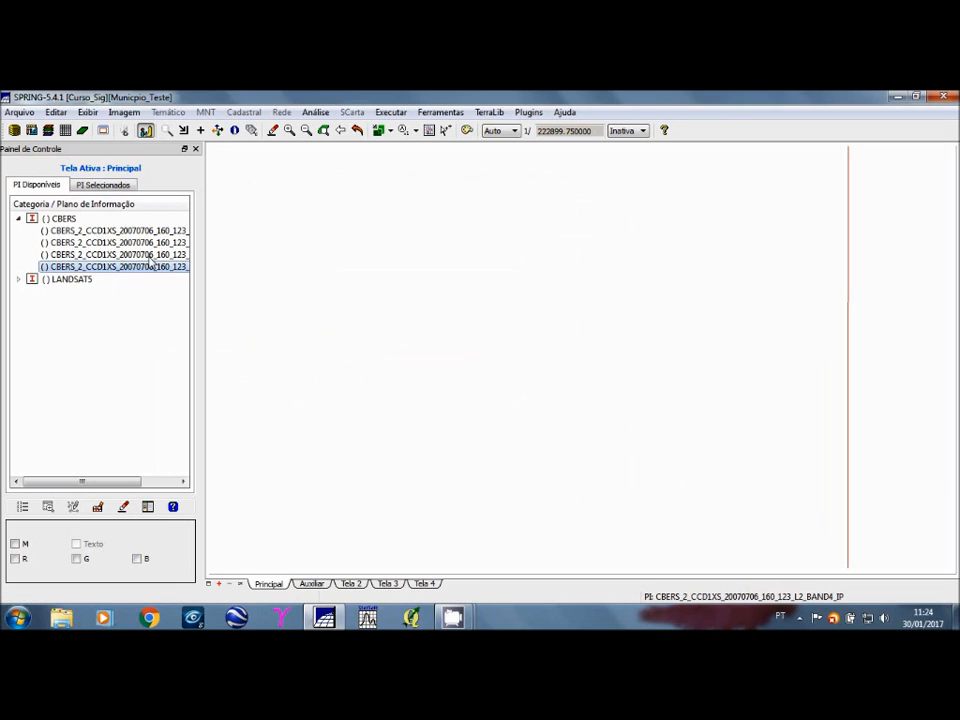
Step: Redraw the main display, view LANDSAT5 band L5_08_2002_B4 in monochrome, and hide it again
left_click(357, 131)
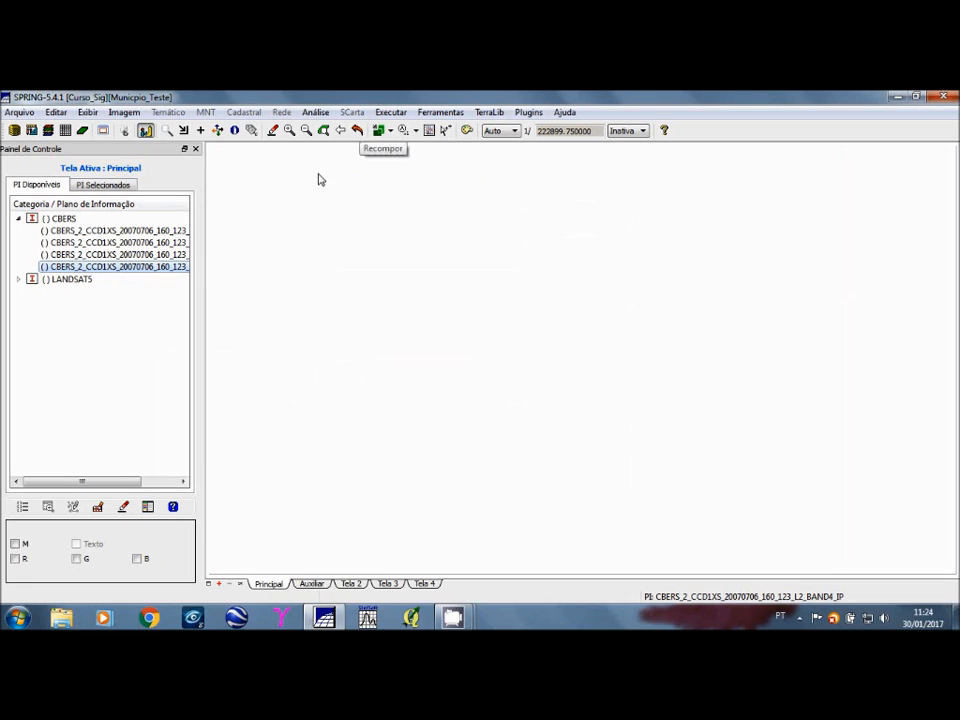
double_click(60, 280)
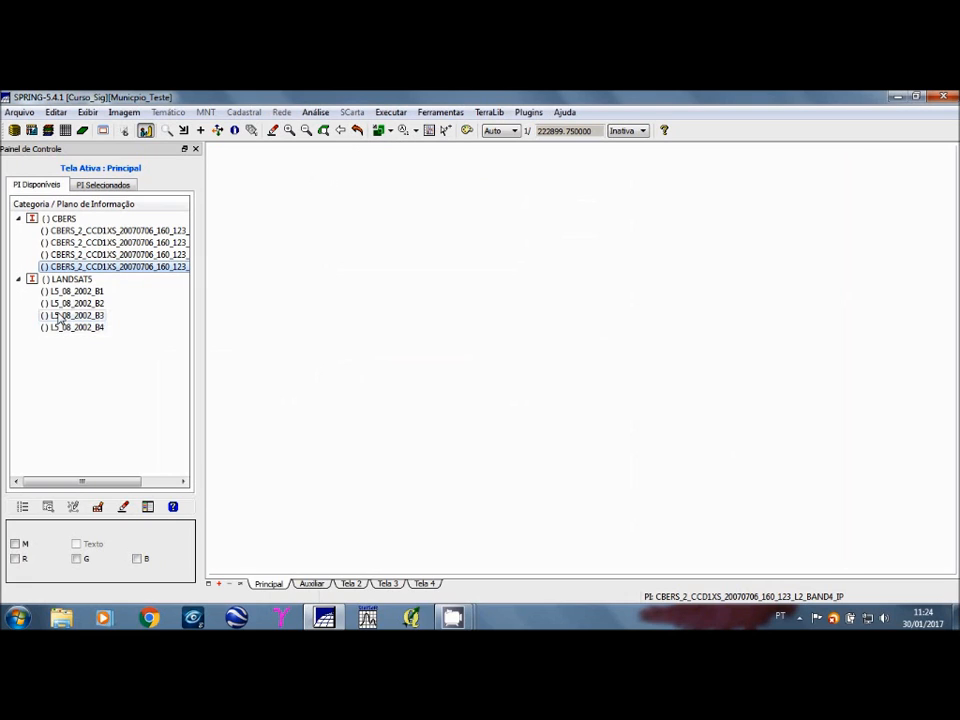
left_click(57, 328)
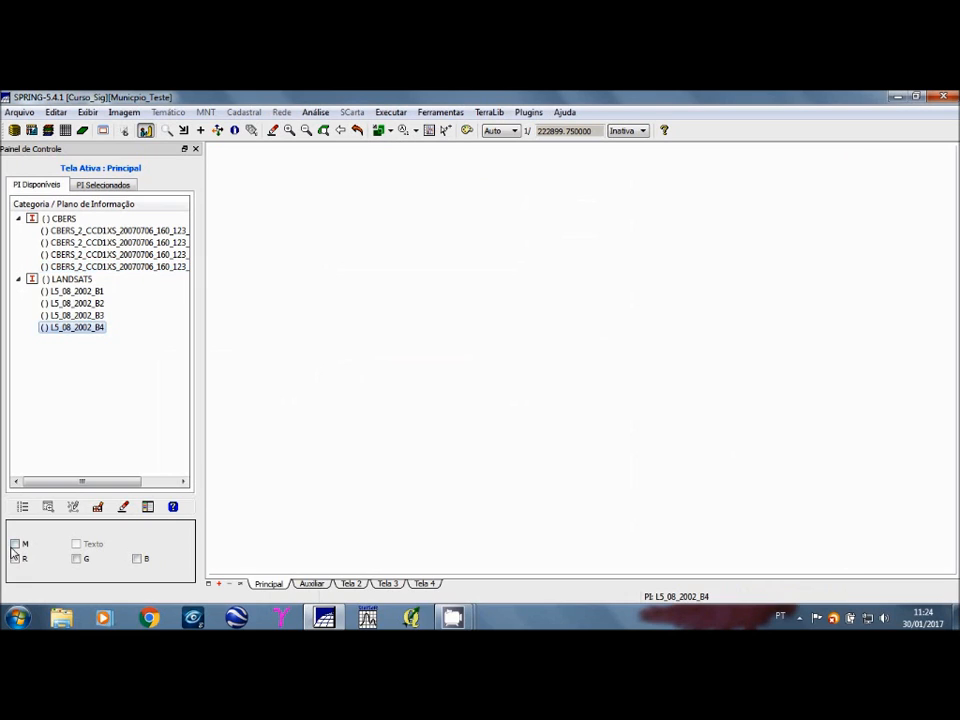
left_click(15, 544)
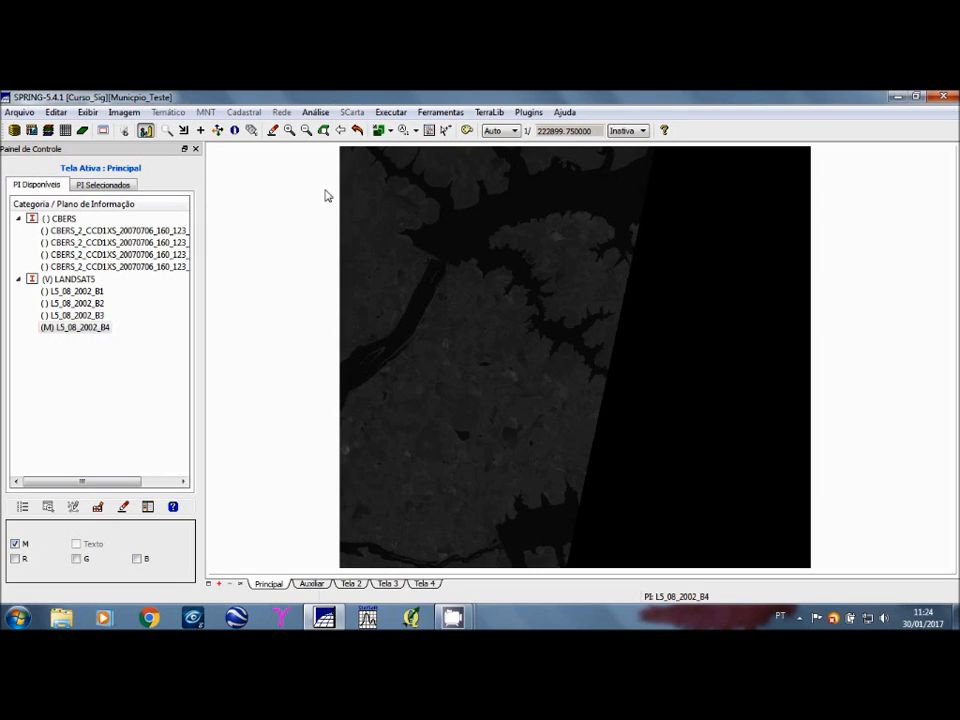
left_click(56, 326)
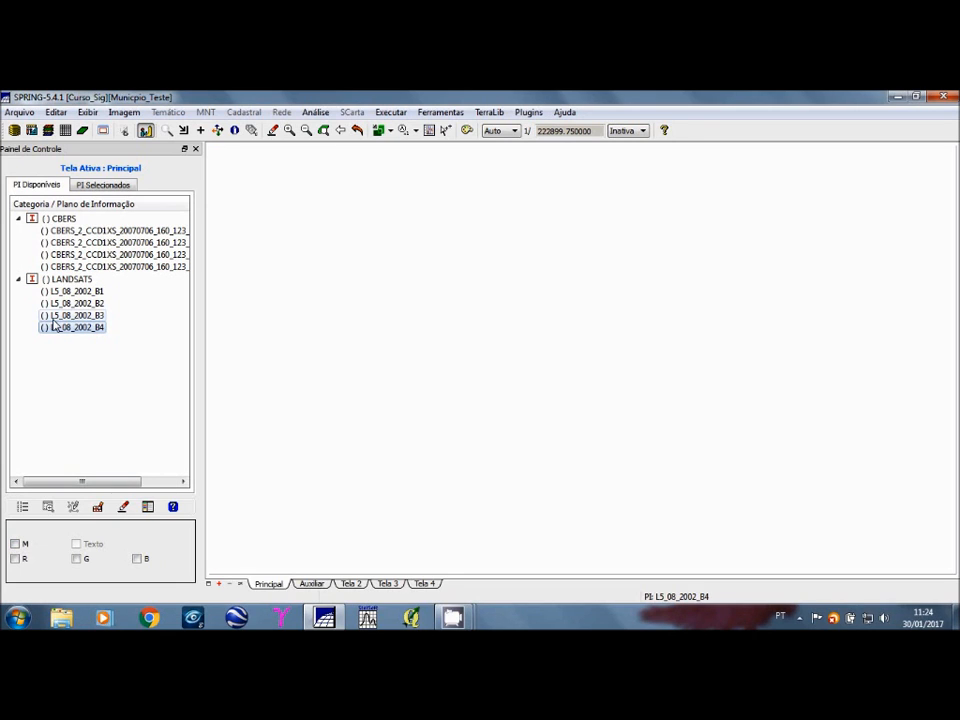
Step: Display a LANDSAT5 colour composite on the main display with L5_08_2002_B1 in blue, B2 in green and B3 in red
left_click(66, 291)
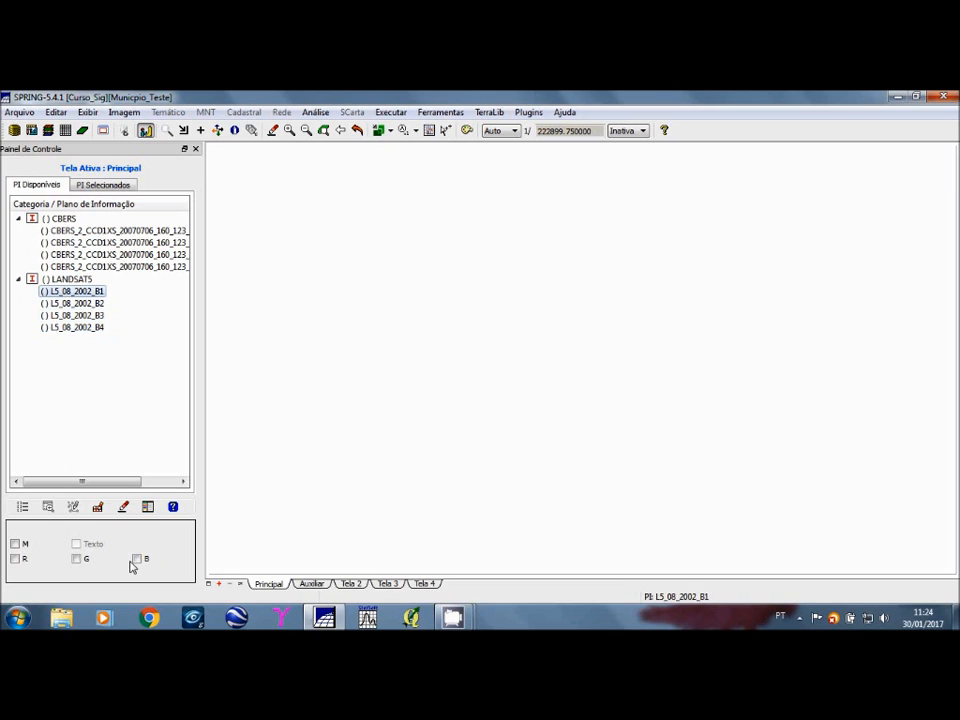
left_click(137, 559)
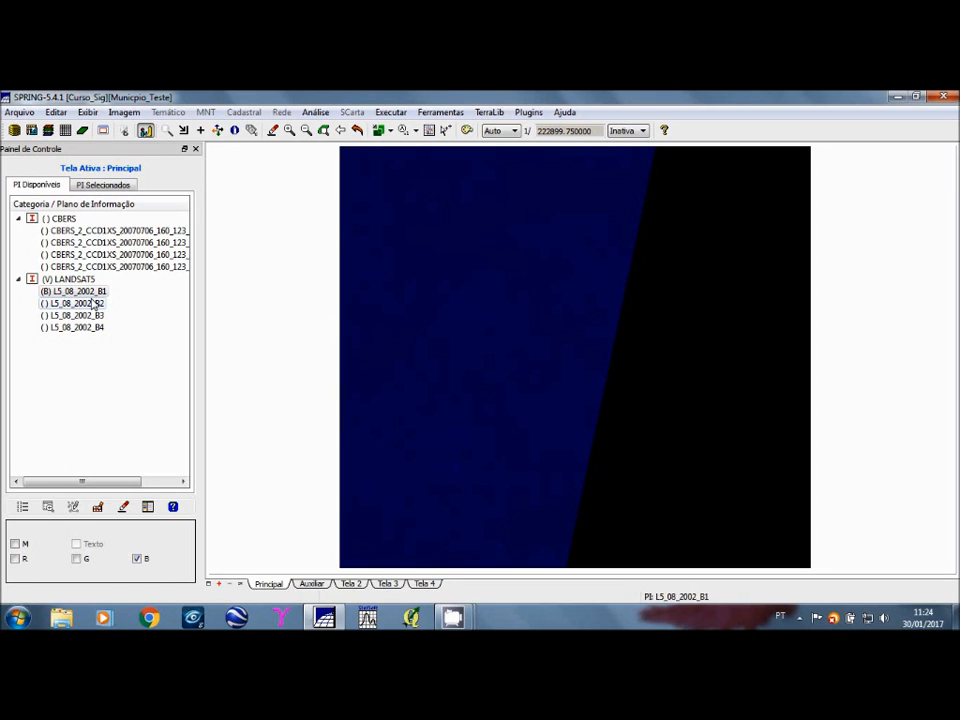
left_click(93, 303)
left_click(77, 559)
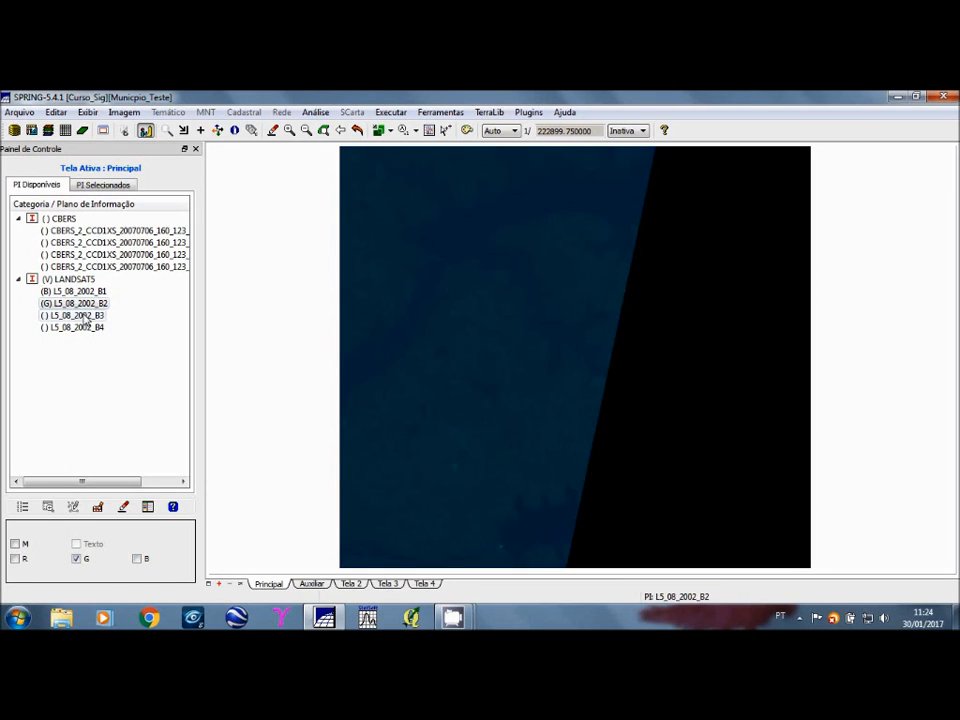
left_click(86, 316)
left_click(16, 559)
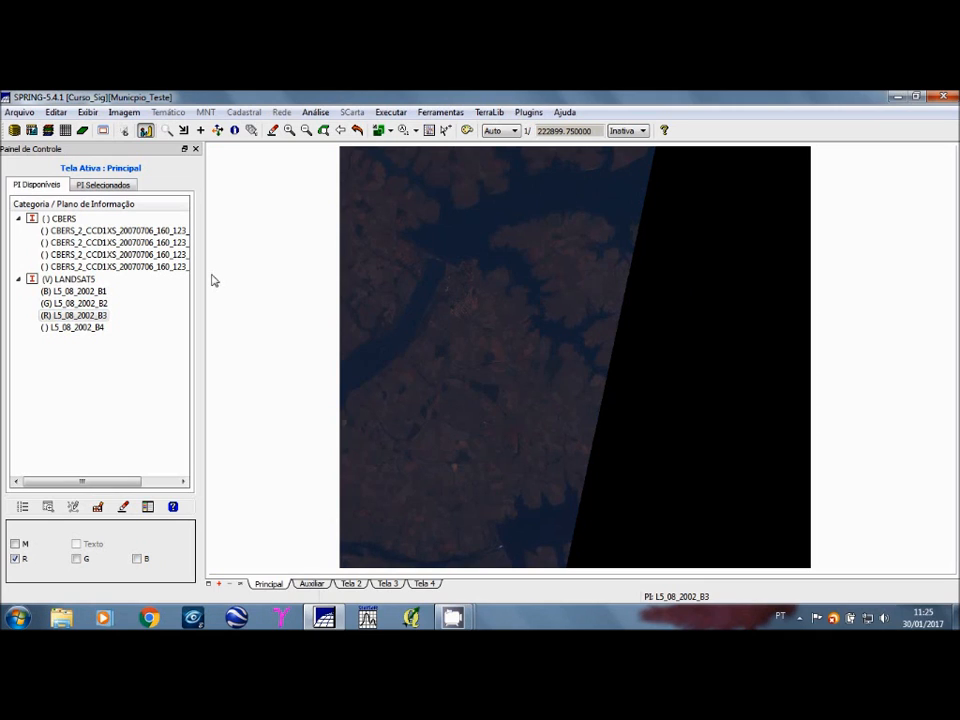
left_click(46, 293)
Step: Show CBERS band CBERS_2_CCD1XS_20070706_160_123_L2_BAND4_IP in monochrome on the Auxiliar display and redraw it
left_click(312, 584)
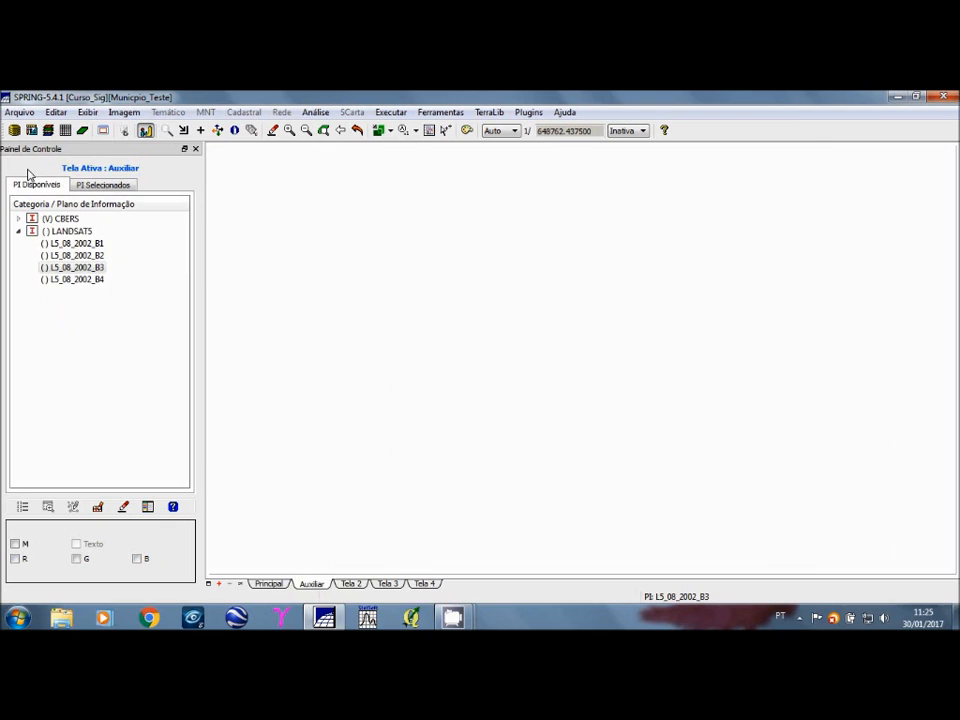
left_click(24, 220)
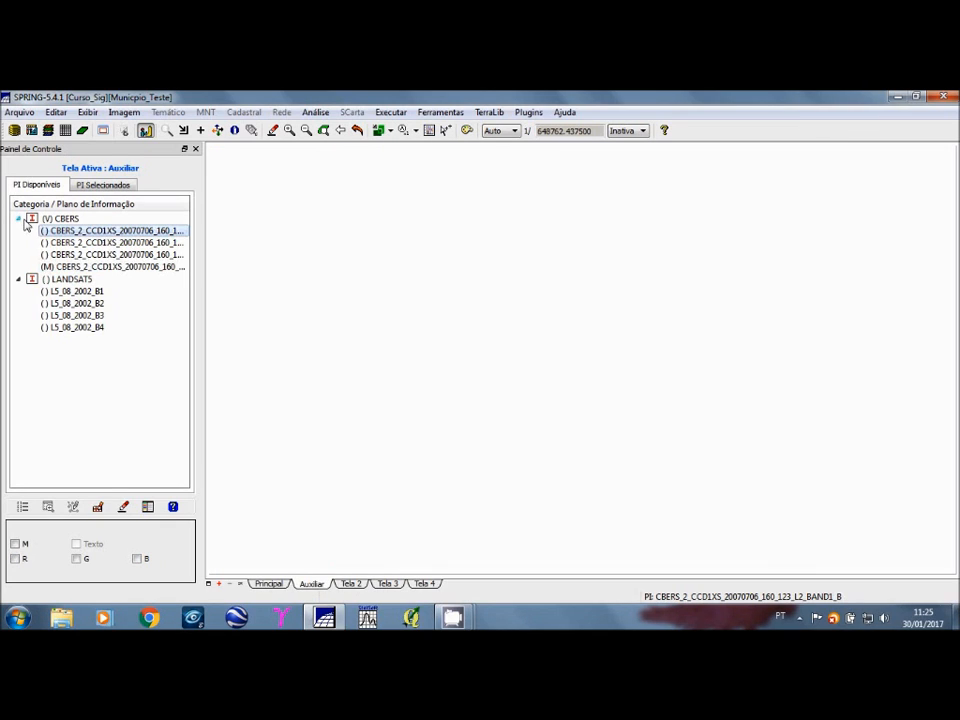
left_click(49, 267)
double_click(52, 270)
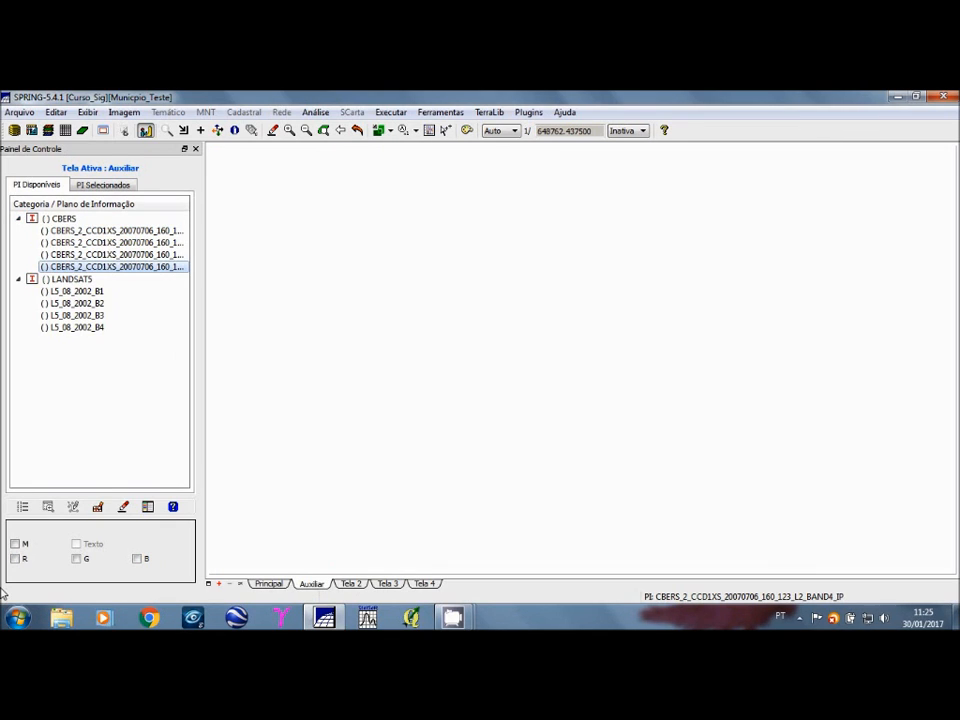
left_click(15, 543)
left_click(357, 131)
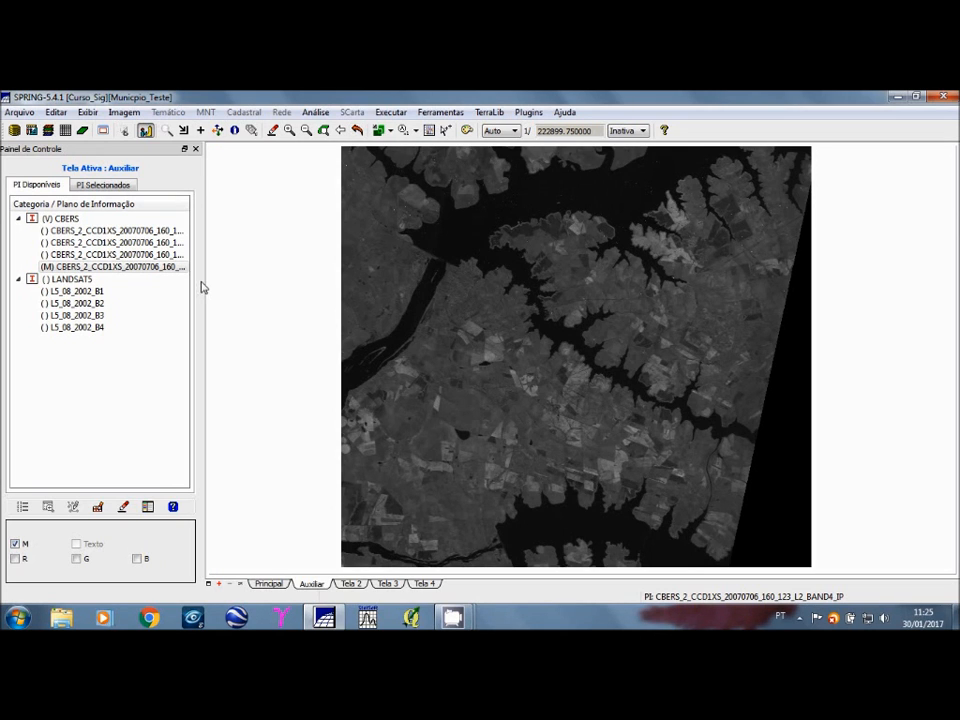
Step: Couple the Auxiliar display to the main display and move a rectangular overlay window across the LANDSAT composite to compare the registration with CBERS
left_click(270, 584)
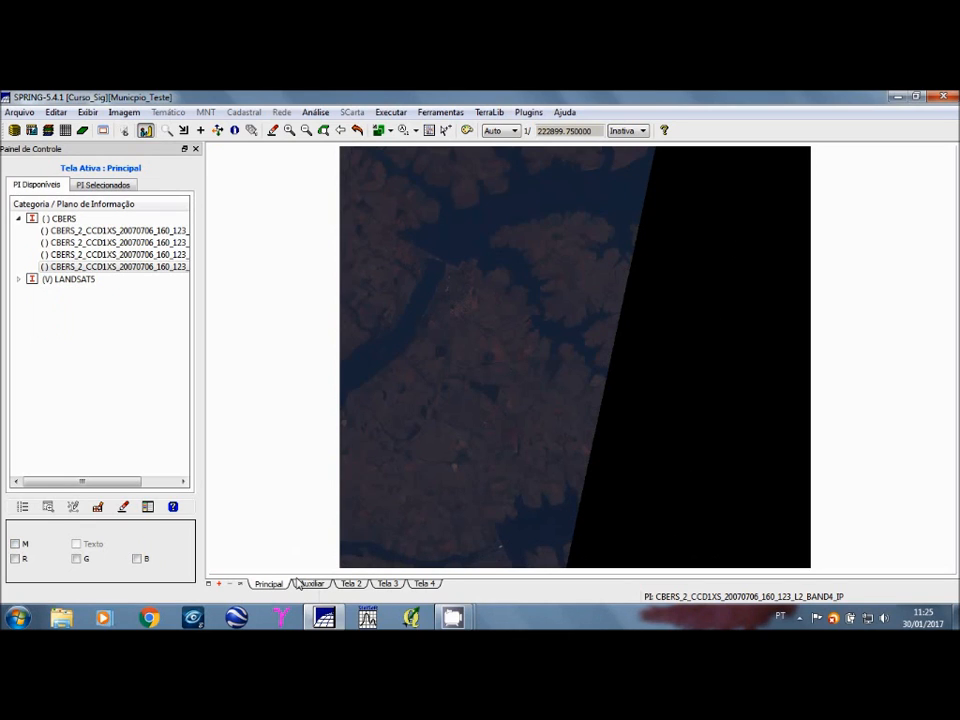
left_click(391, 132)
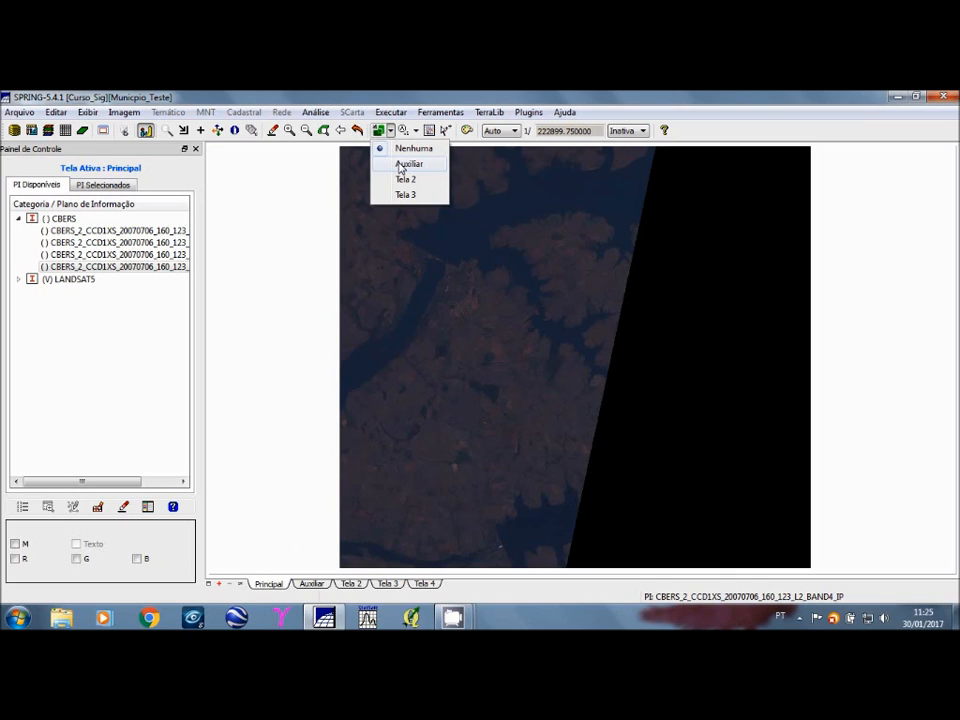
left_click(401, 164)
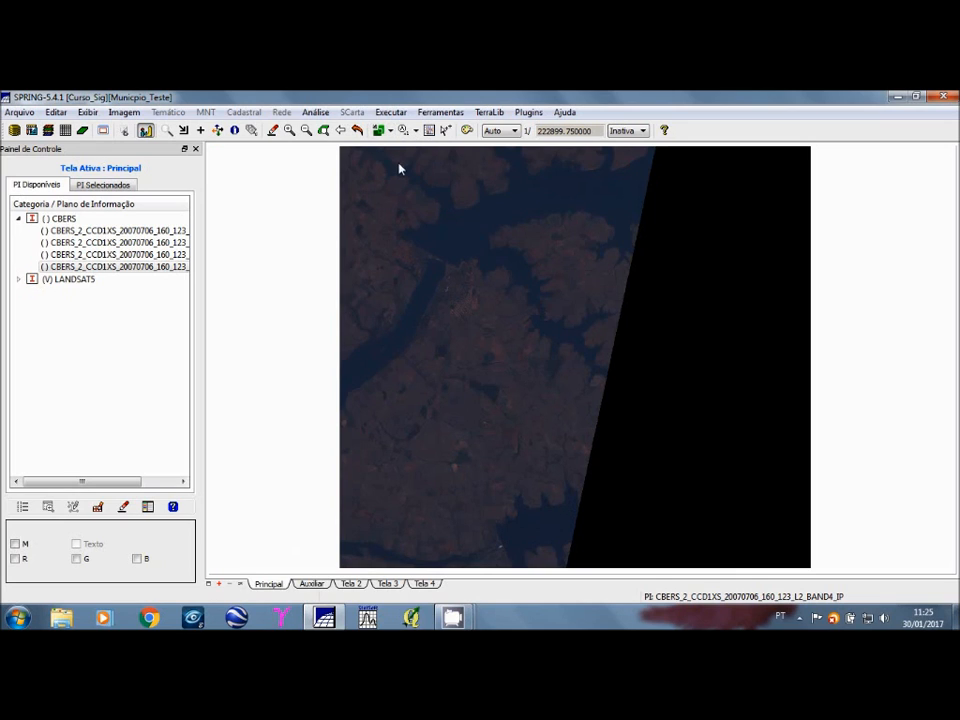
left_click(184, 132)
left_click_drag(375, 191, 532, 318)
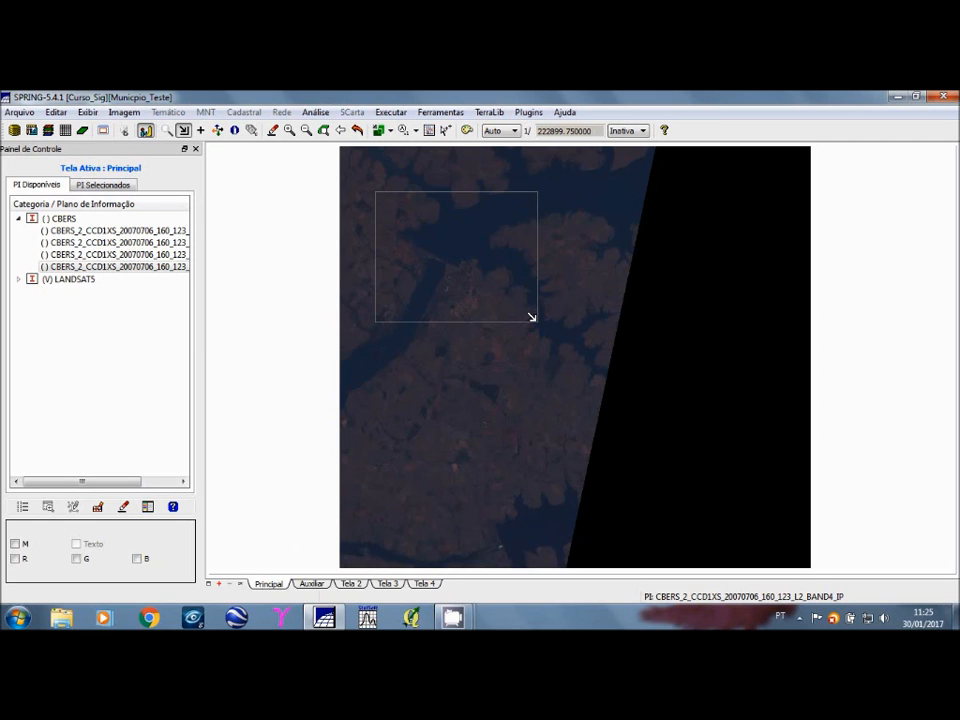
left_click_drag(460, 247, 539, 211)
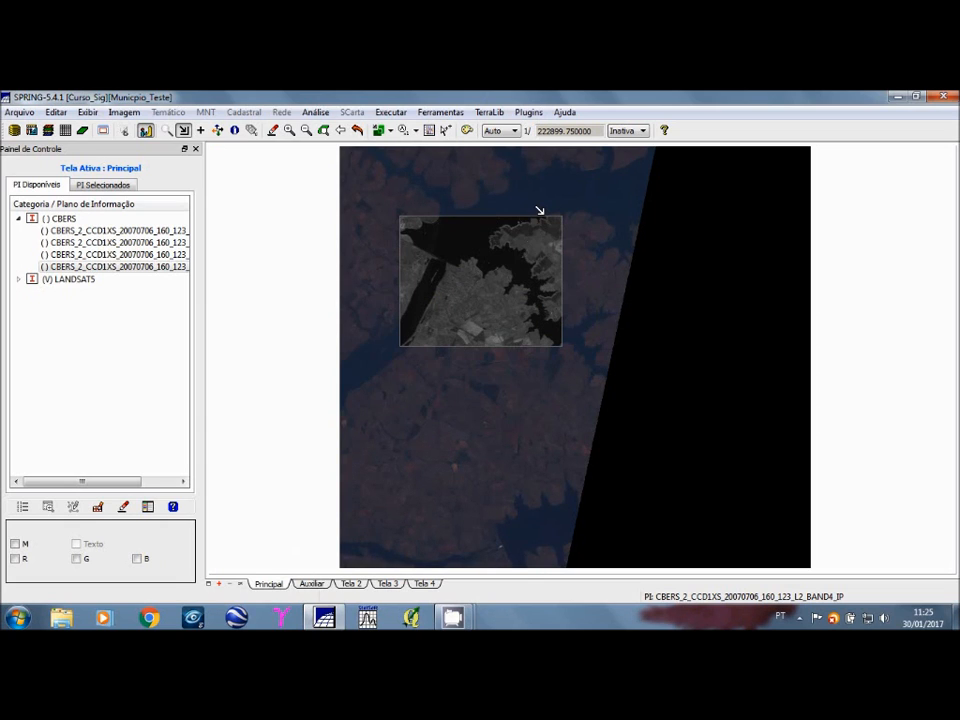
Step: Compare the LANDSAT composite with the coupled CBERS image at close range around the town beside the river, using a rectangular overlay window
left_click(168, 131)
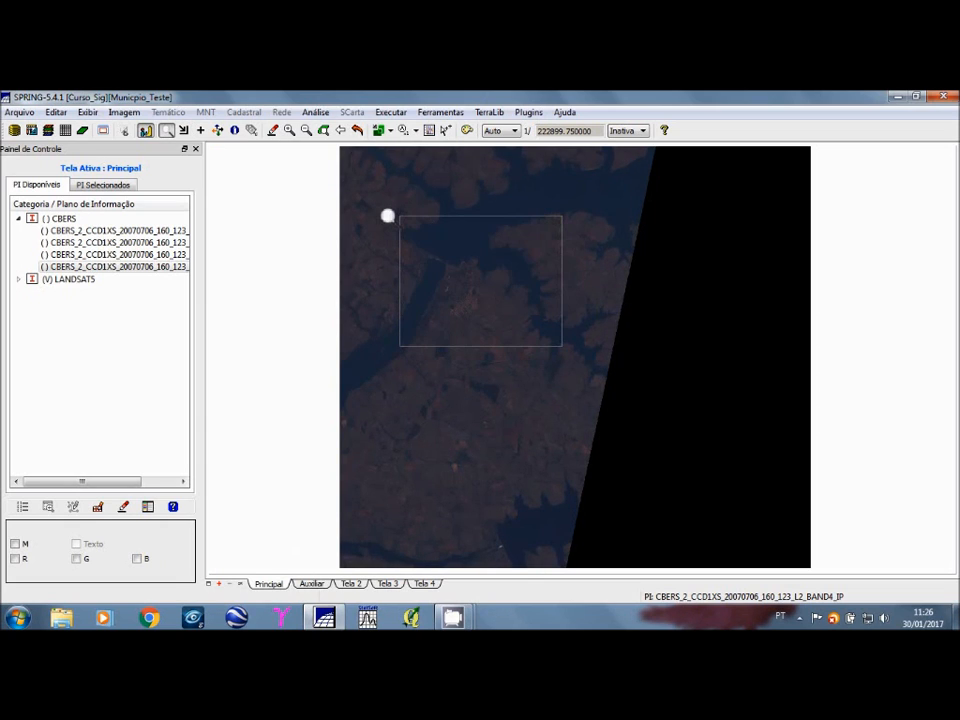
left_click_drag(363, 196, 590, 393)
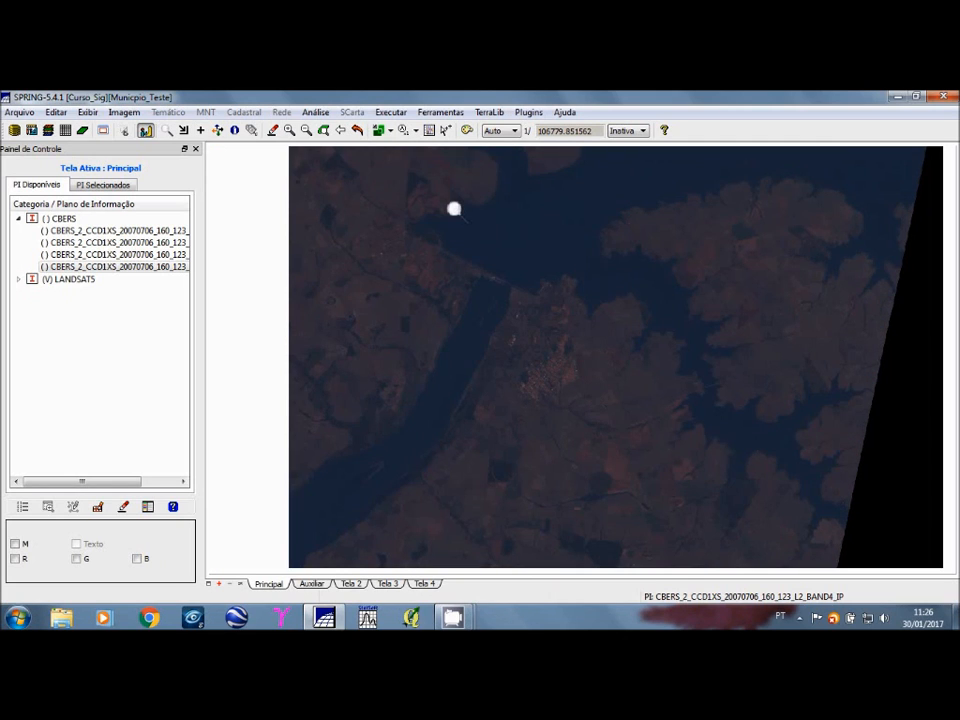
left_click_drag(454, 209, 791, 528)
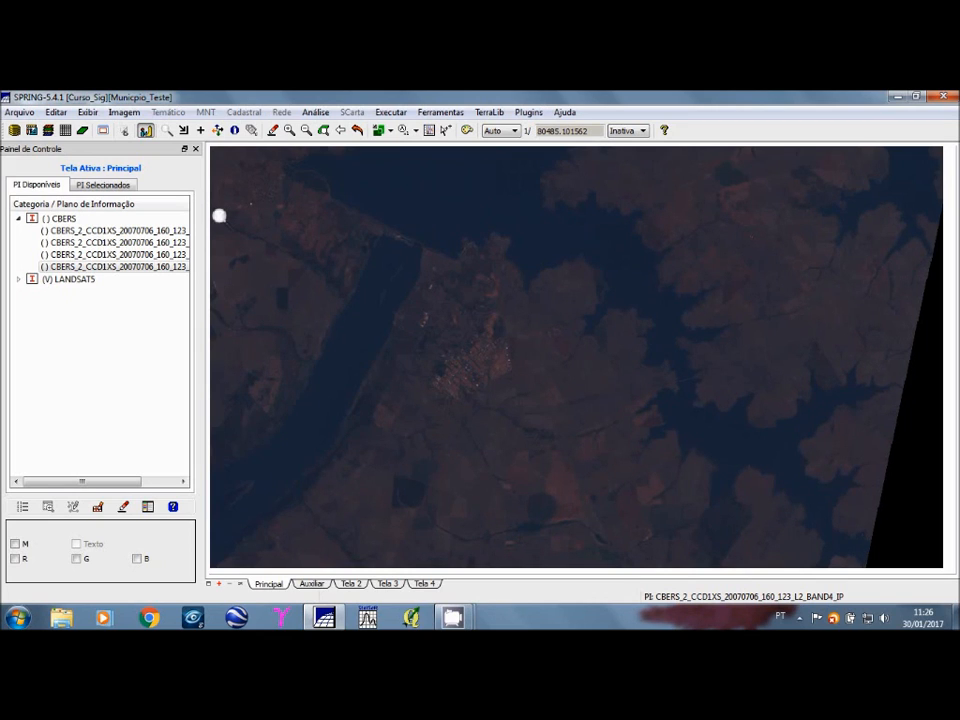
left_click(166, 130)
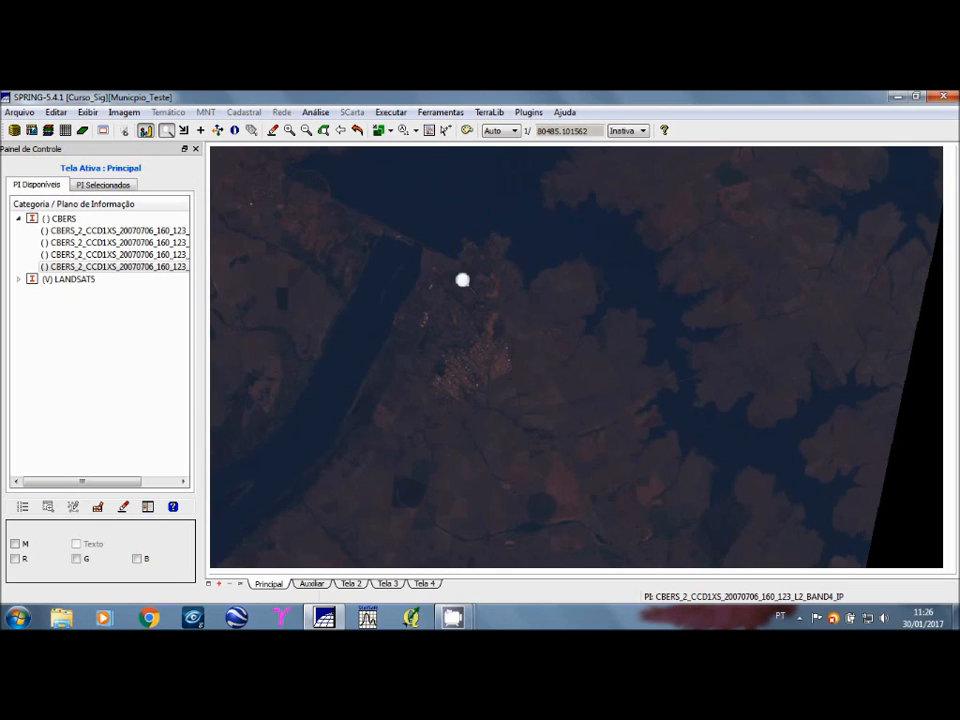
left_click_drag(409, 225, 654, 453)
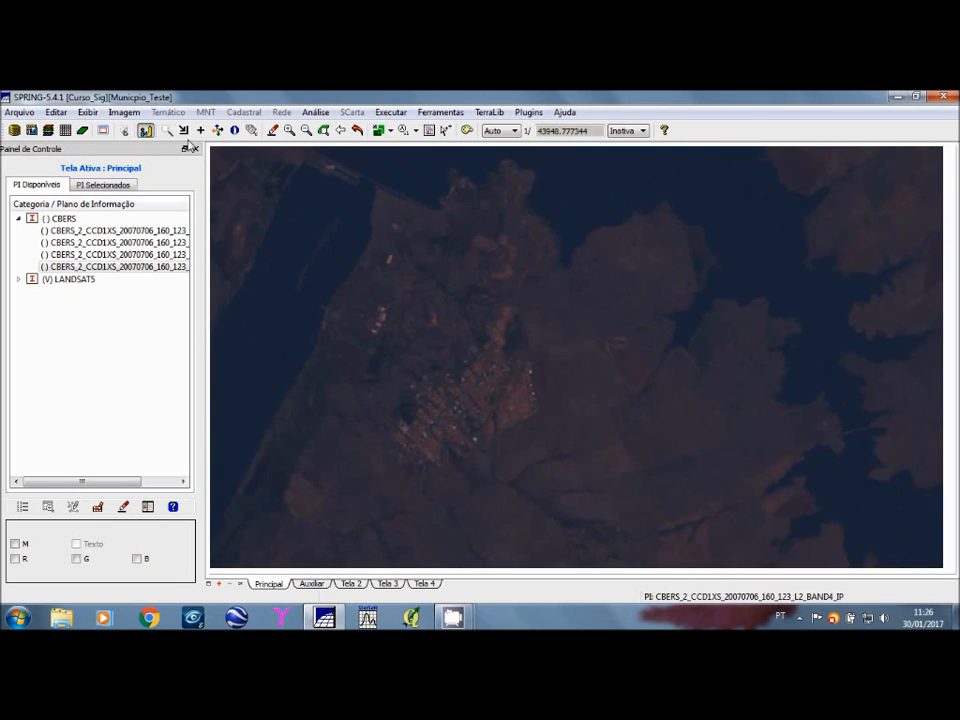
left_click(184, 131)
left_click_drag(502, 248, 734, 476)
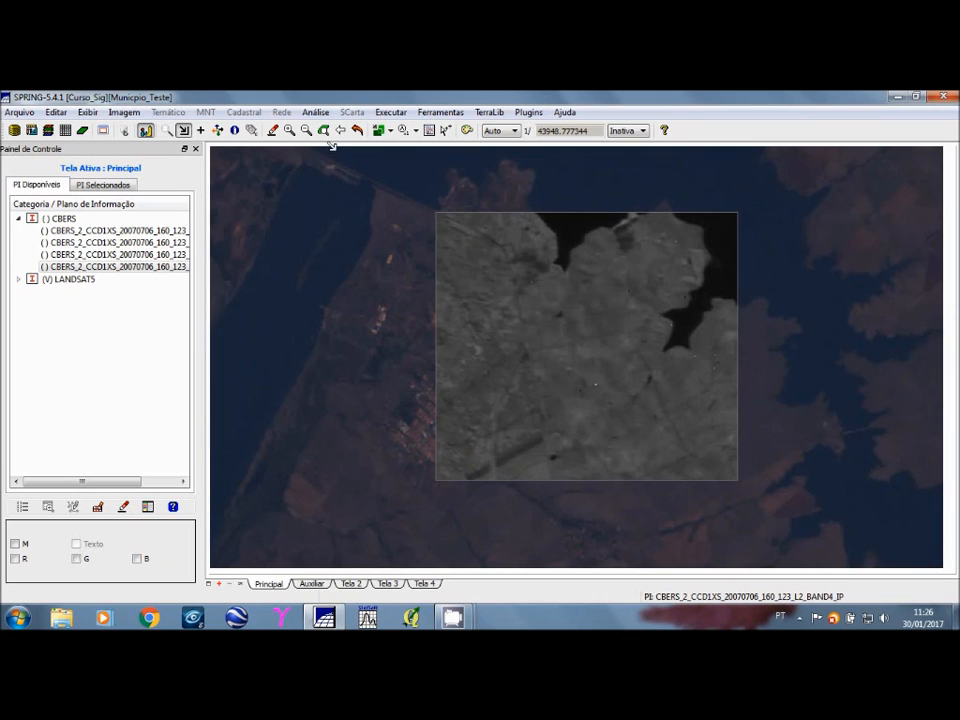
Step: Compare the images at full extent by moving a CBERS overlay window across the slanted eastern edge of the LANDSAT composite
left_click(324, 131)
left_click_drag(390, 227, 726, 387)
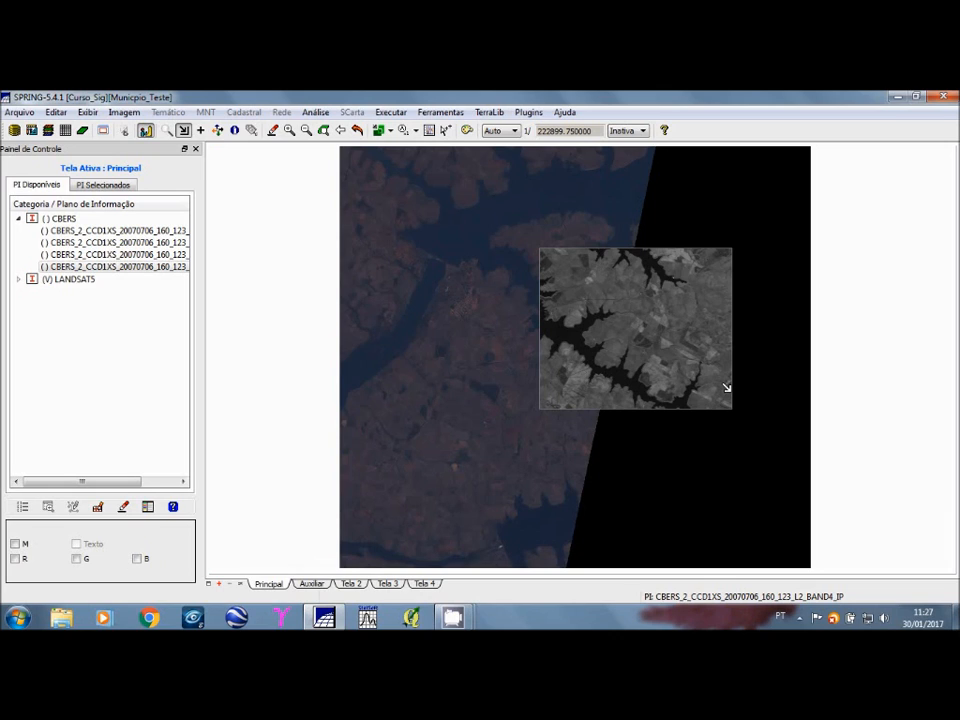
left_click_drag(726, 388, 737, 394)
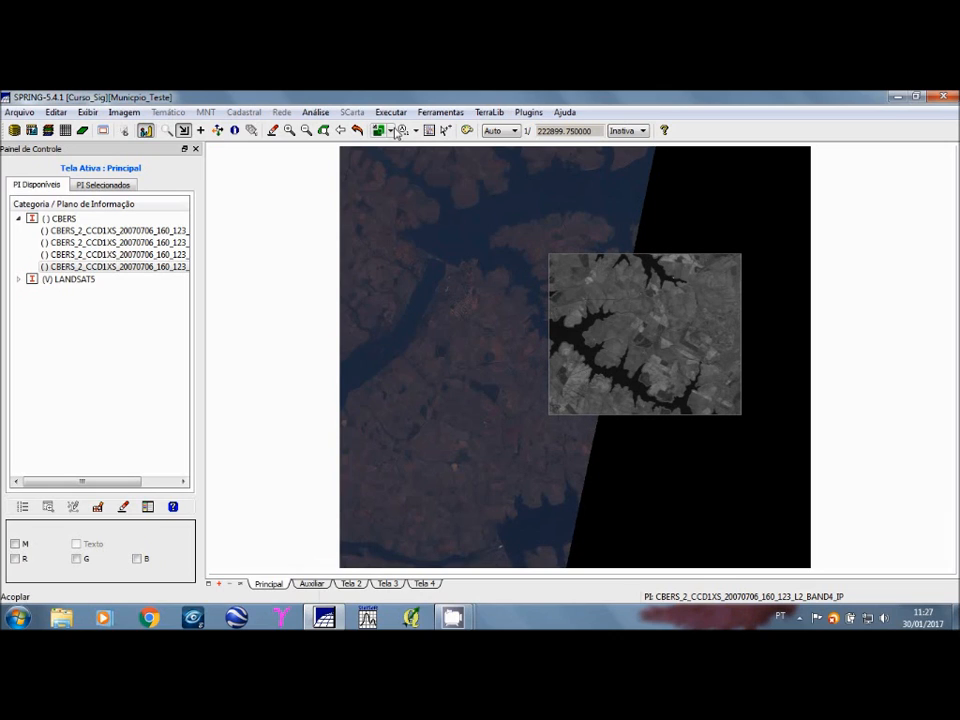
Step: Choose Auxiliar as the coupled display again, clear the main display and close SPRING
left_click(391, 131)
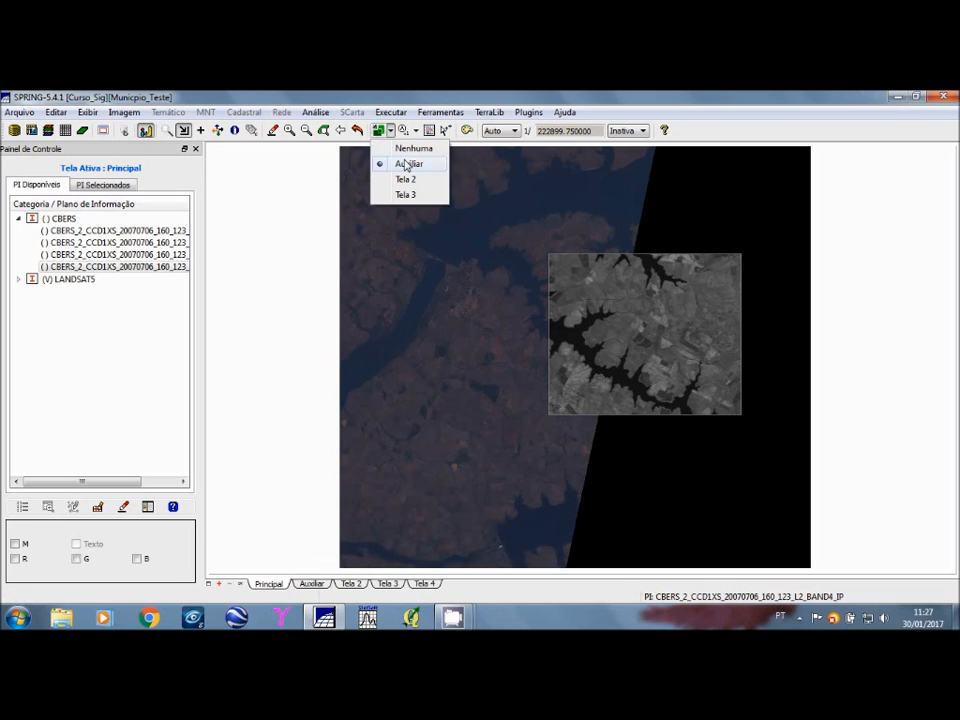
left_click(400, 170)
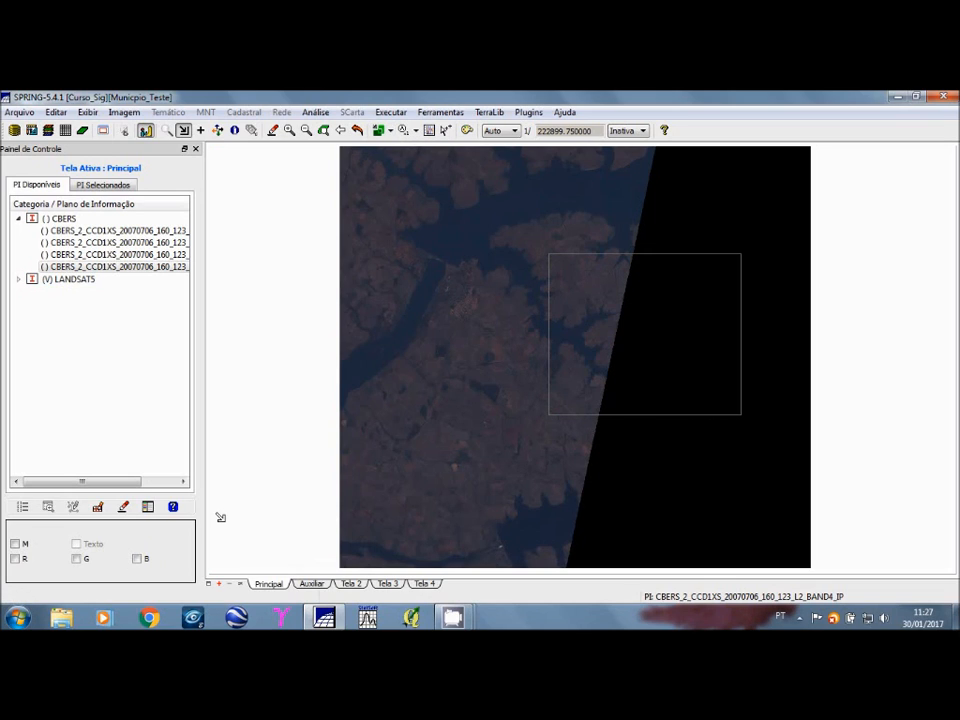
left_click(357, 131)
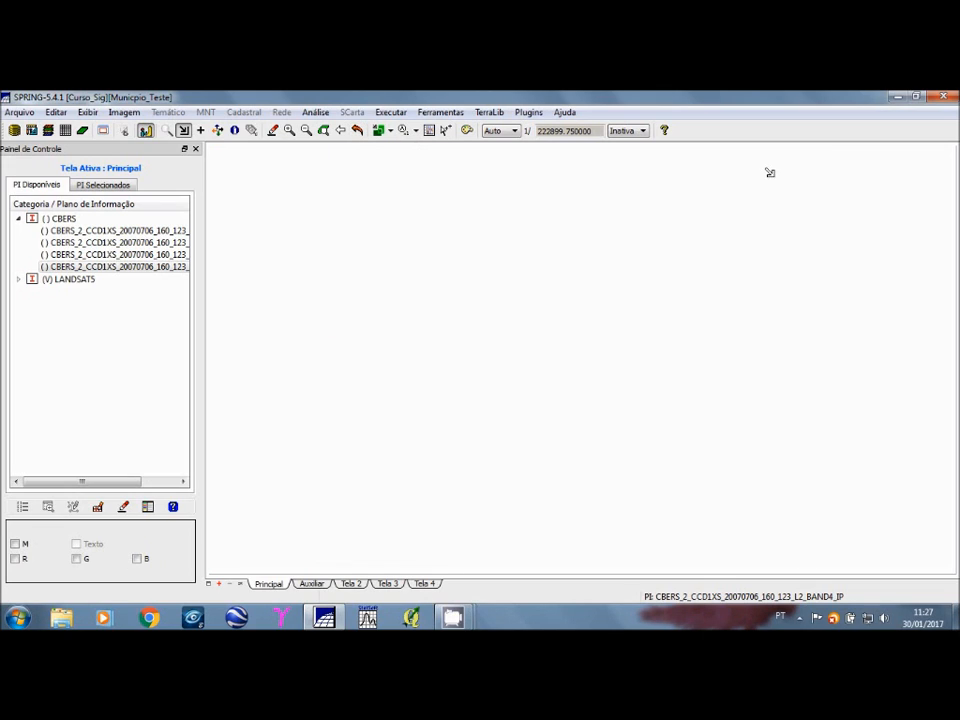
left_click(953, 97)
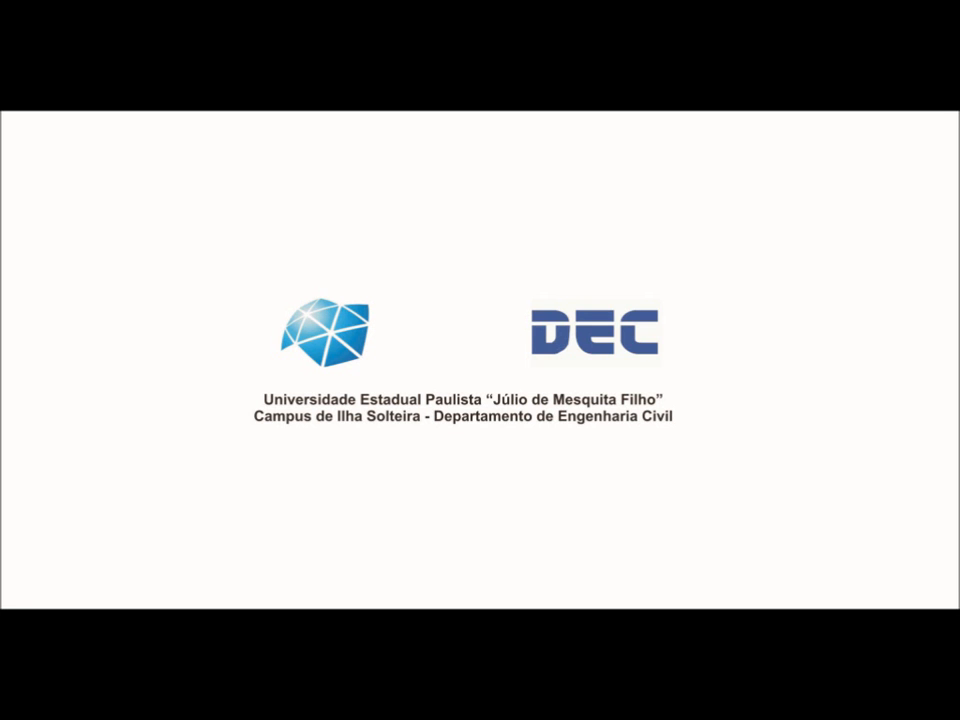